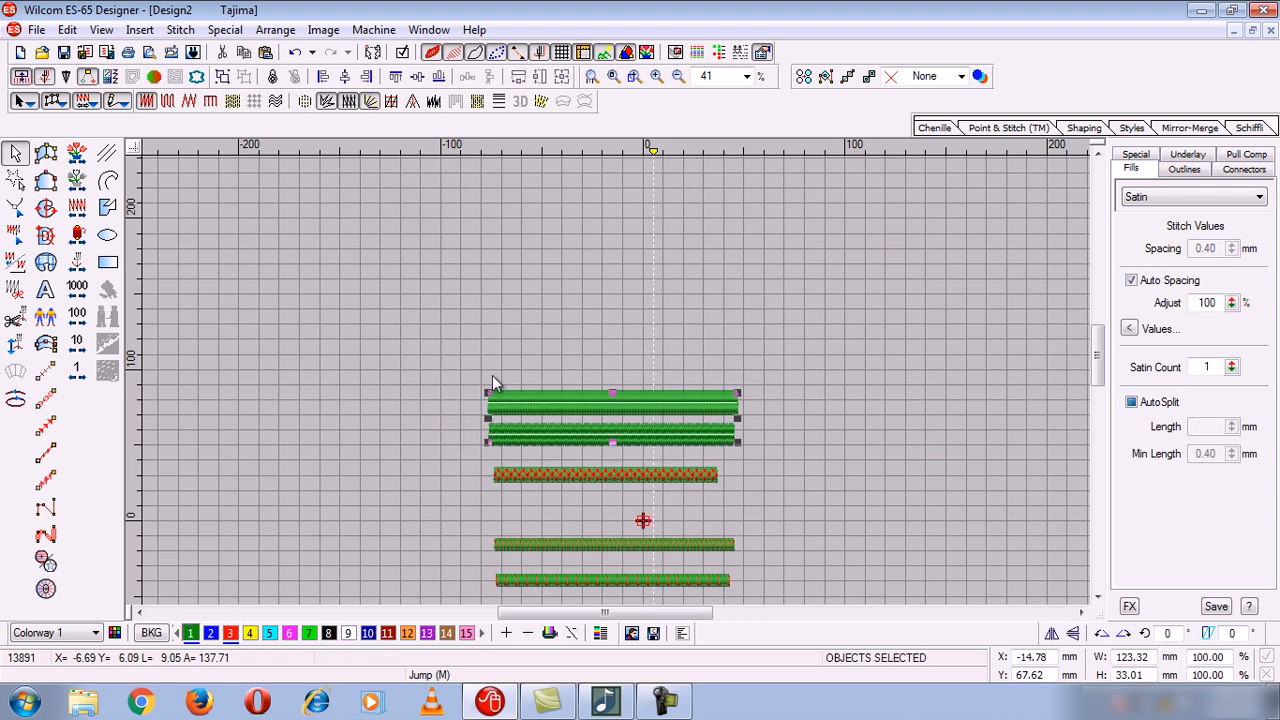
Step: Draw a straight horizontal red satin Input C column about 119 mm long above the uppermost green column and select it
key(b)
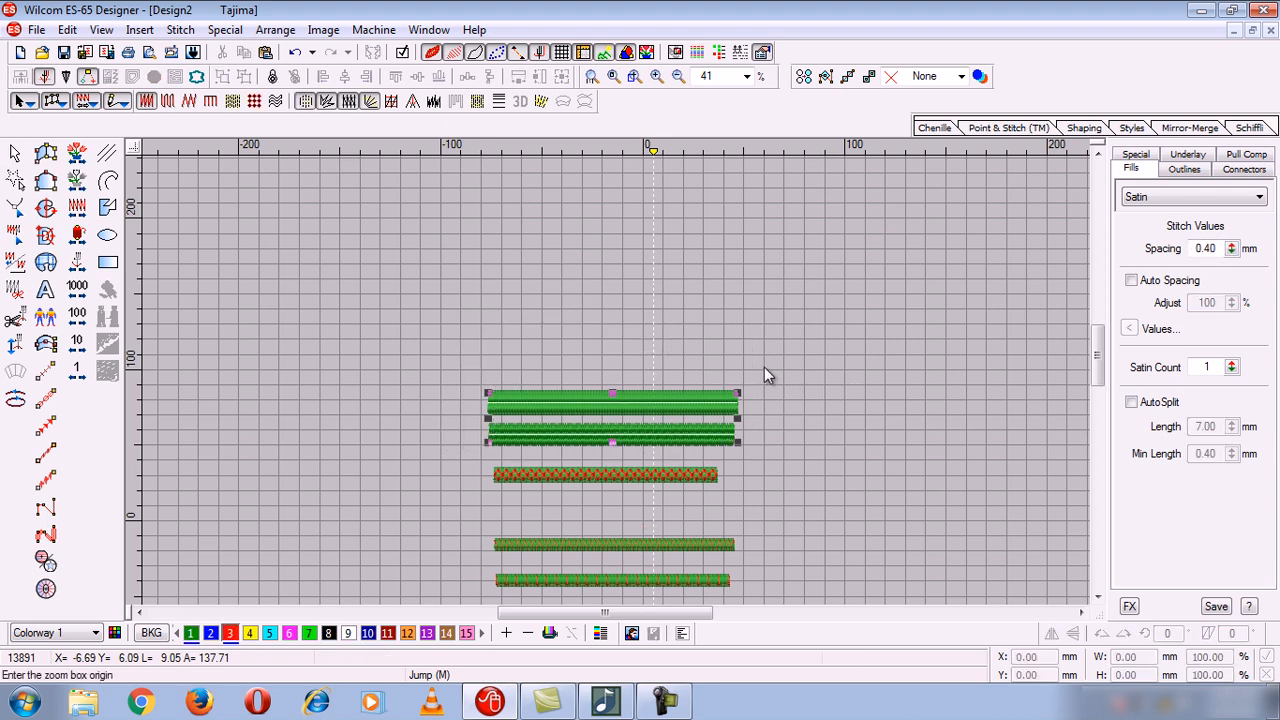
drag(764, 367, 446, 470)
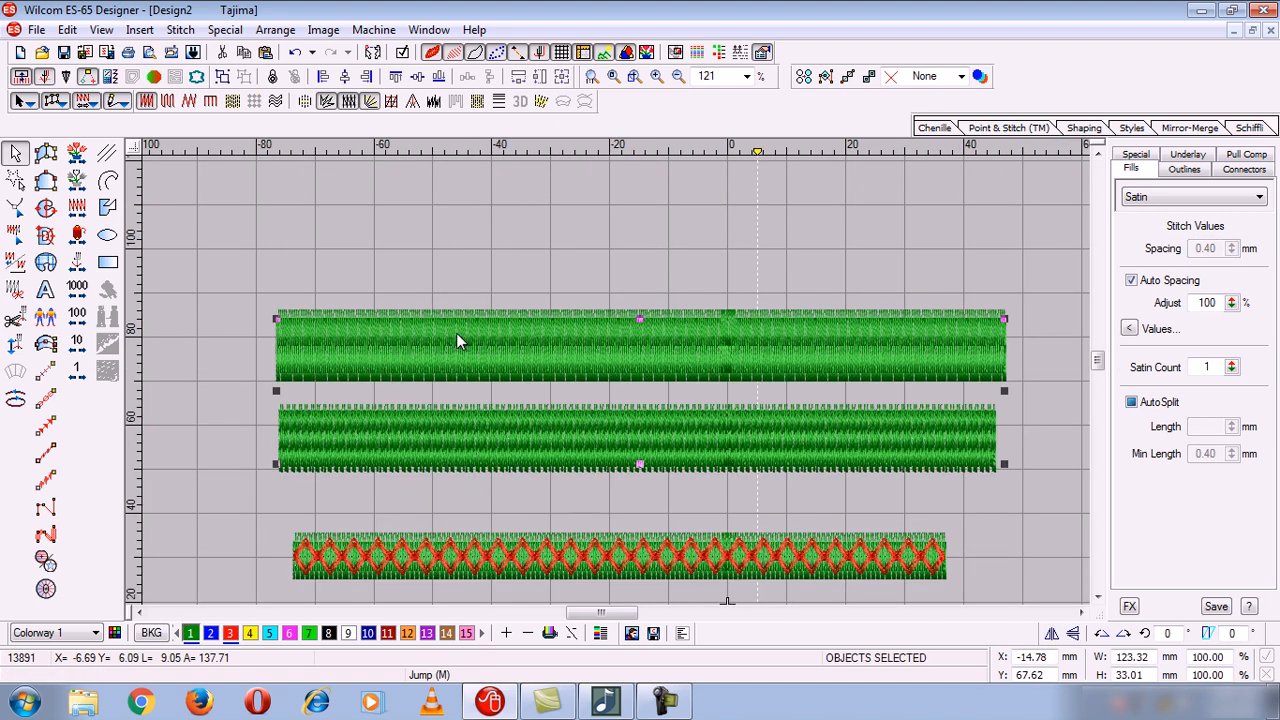
click(45, 343)
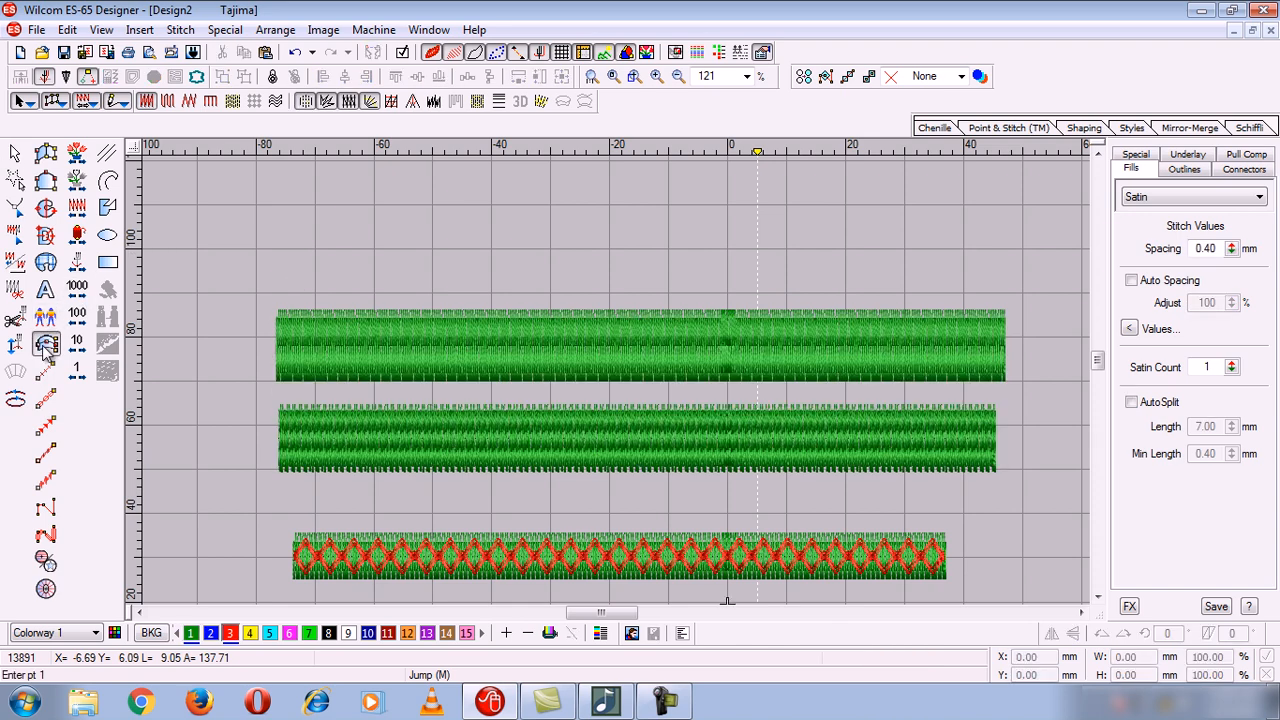
click(283, 242)
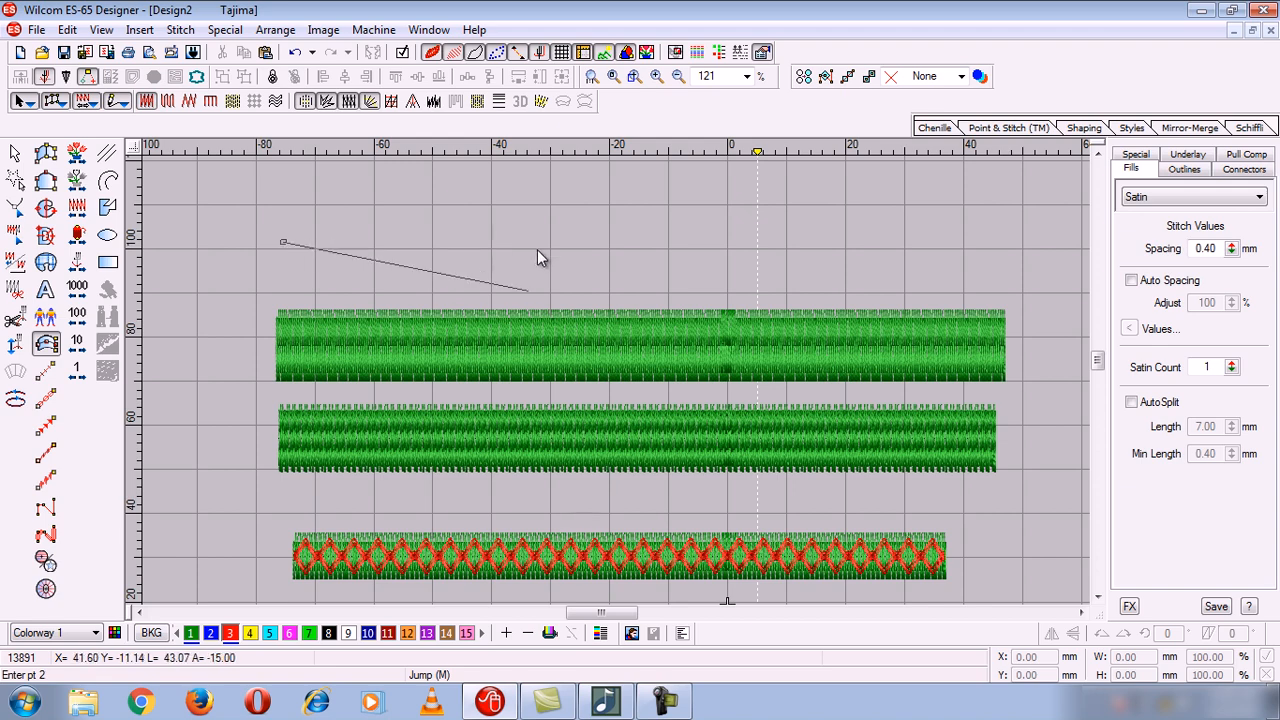
click(986, 240)
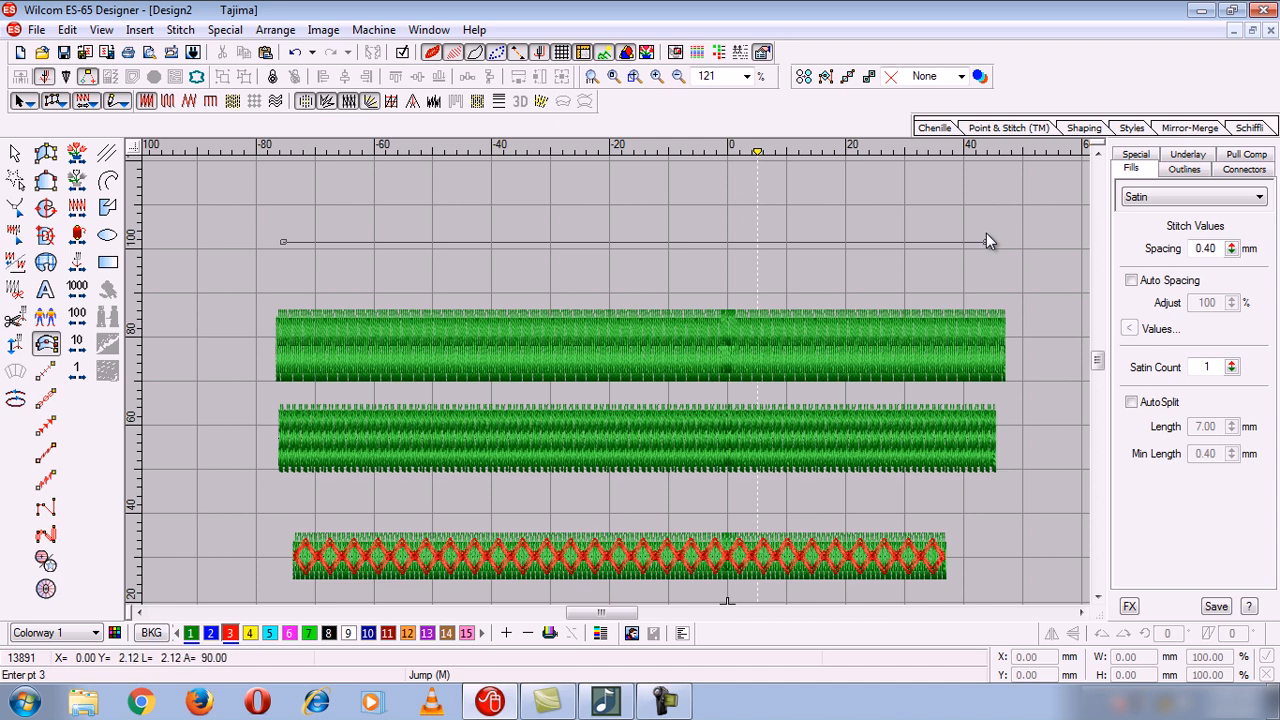
key(Return)
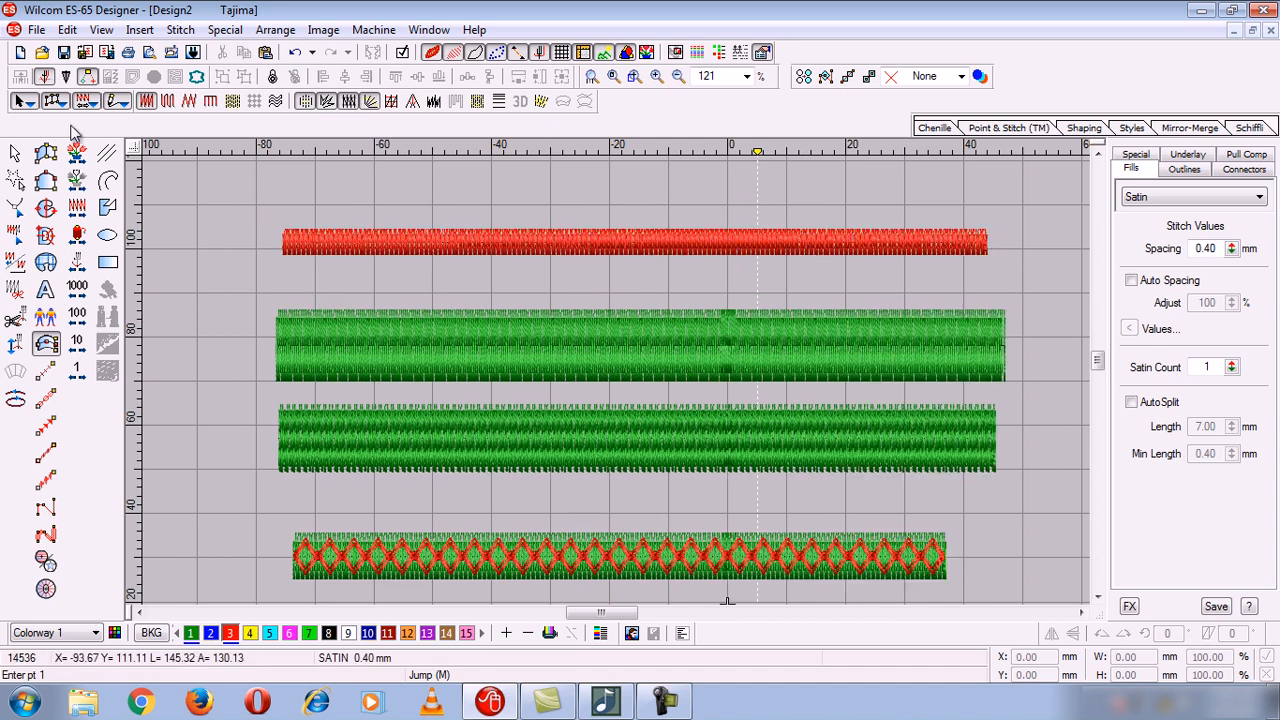
click(20, 153)
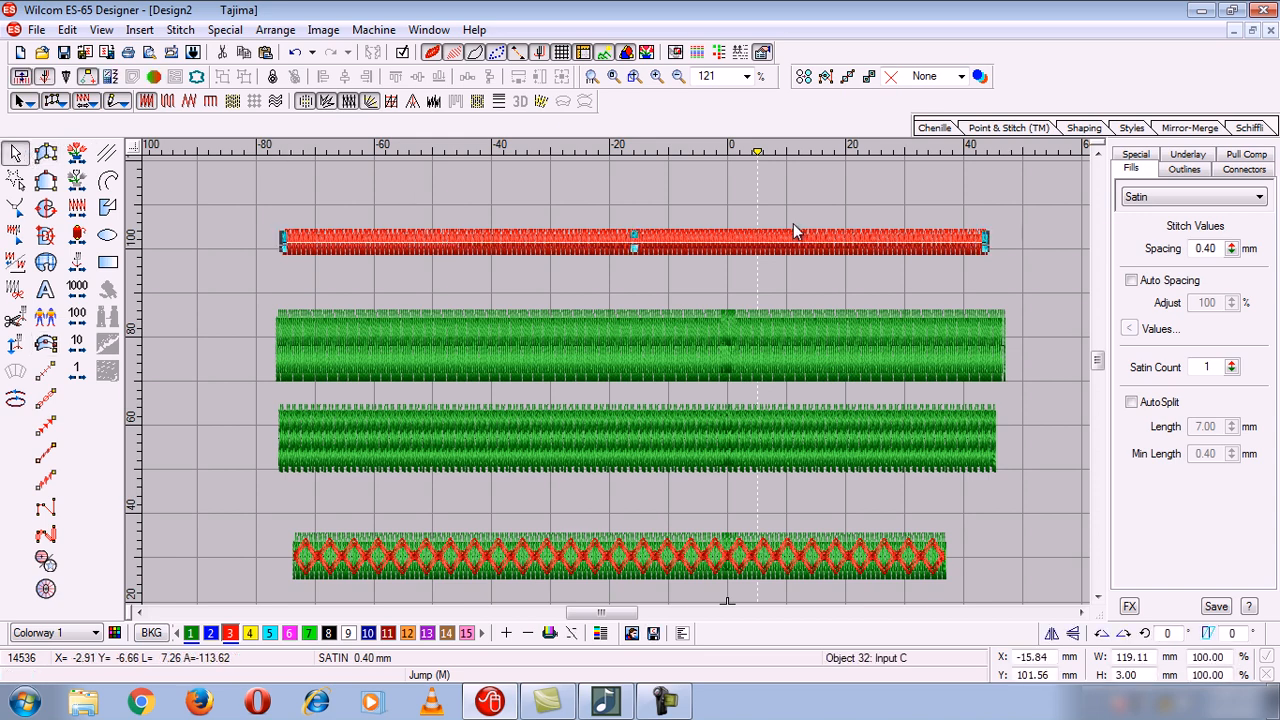
Step: Set the new red satin column's width to 6 mm
click(1139, 157)
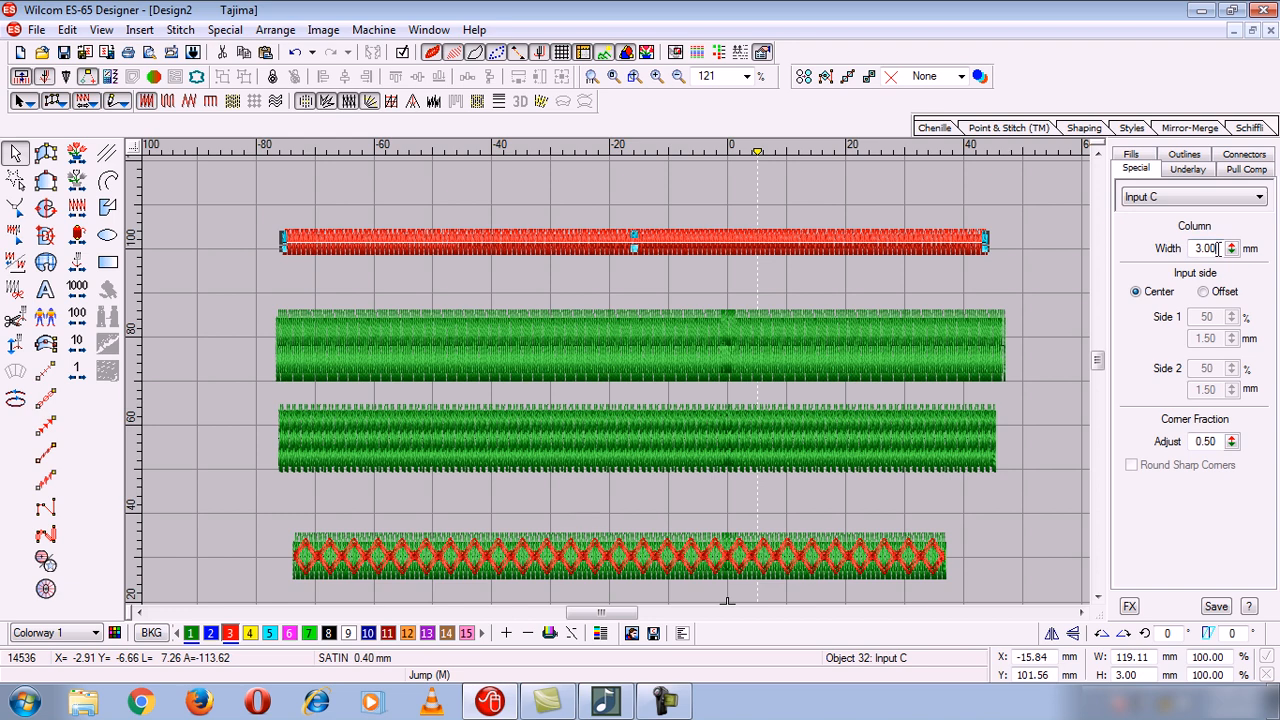
drag(1217, 248, 1150, 259)
text(6)
key(Return)
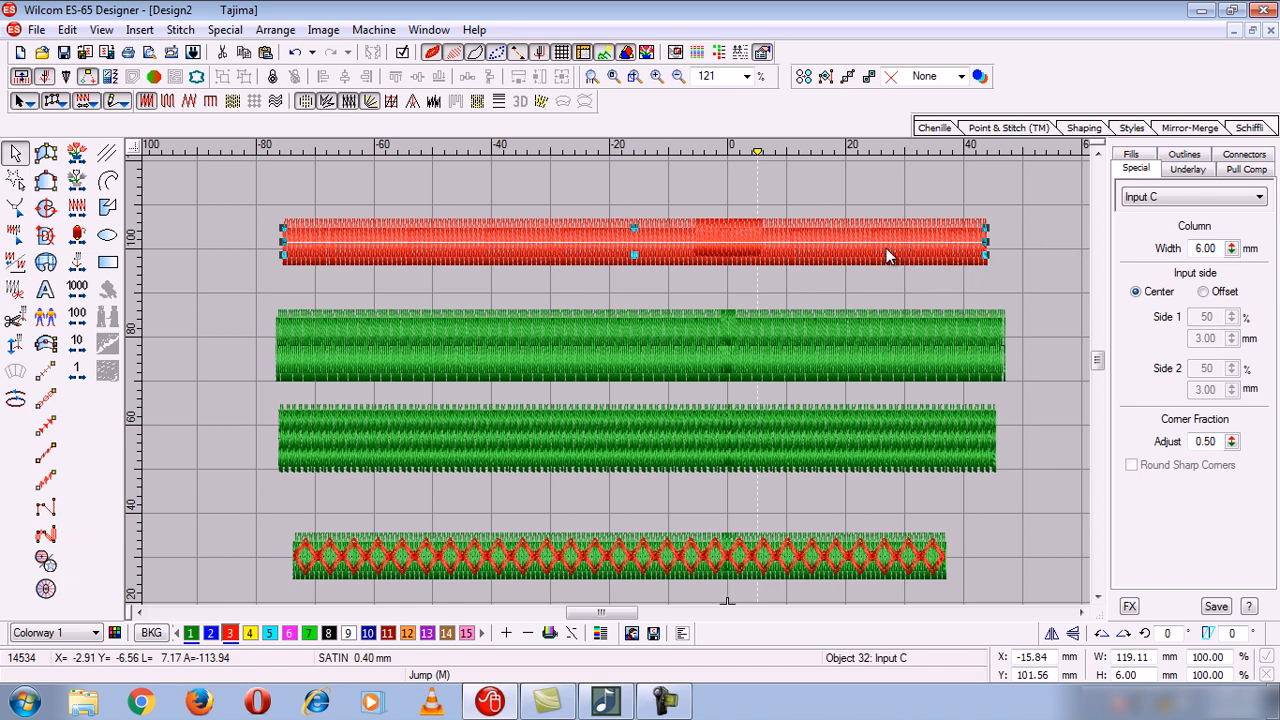
Step: Set the red column's width to 12 mm and turn off Auto Jump for it
click(1132, 156)
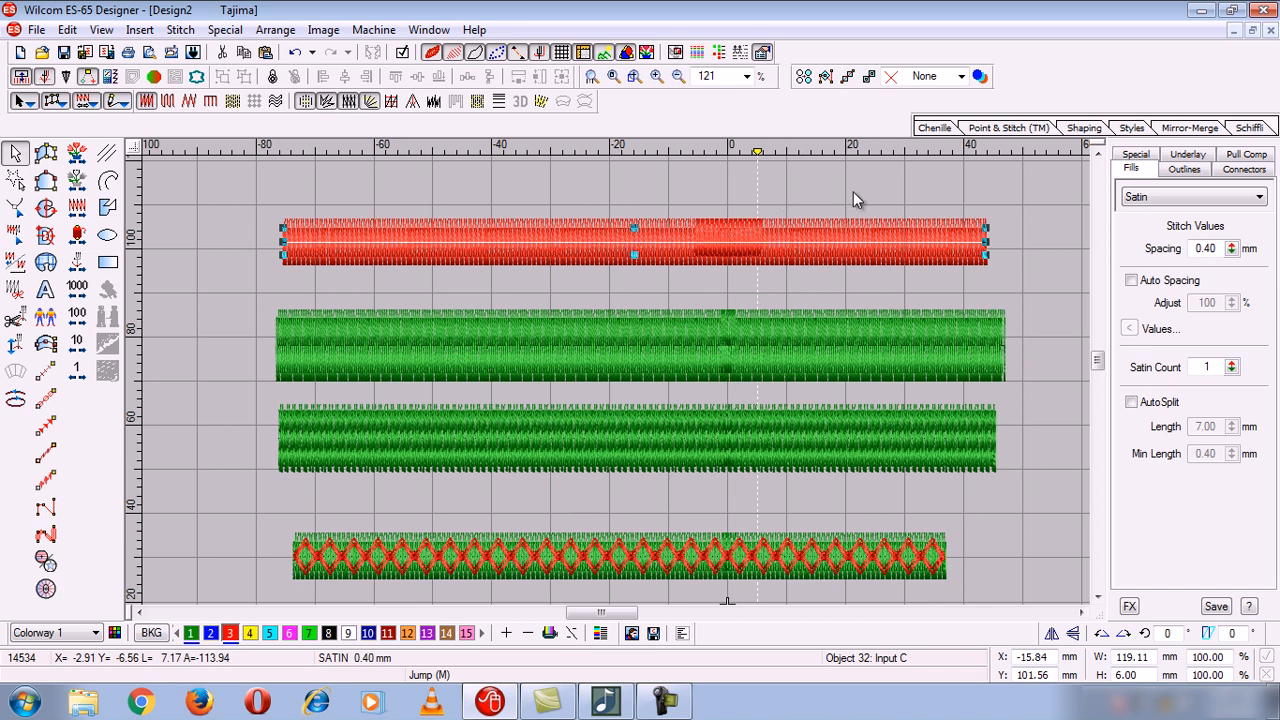
click(1145, 160)
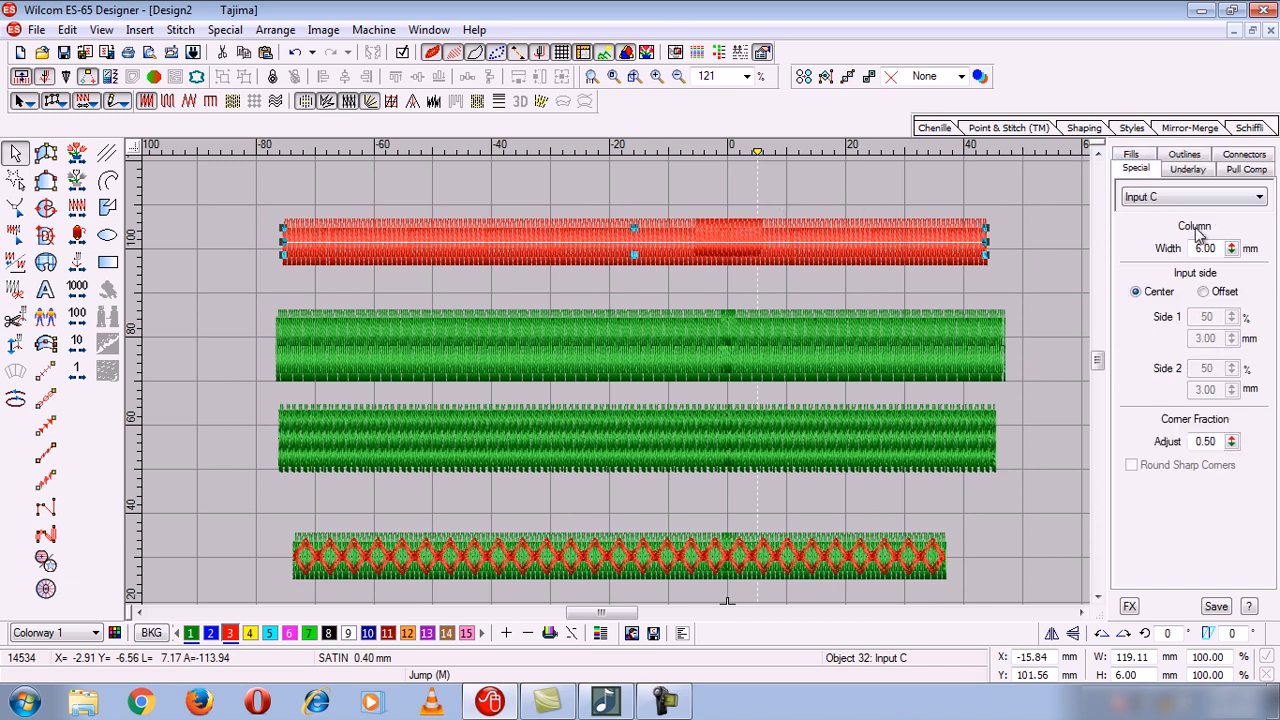
drag(1215, 248, 1160, 255)
text(12)
key(Return)
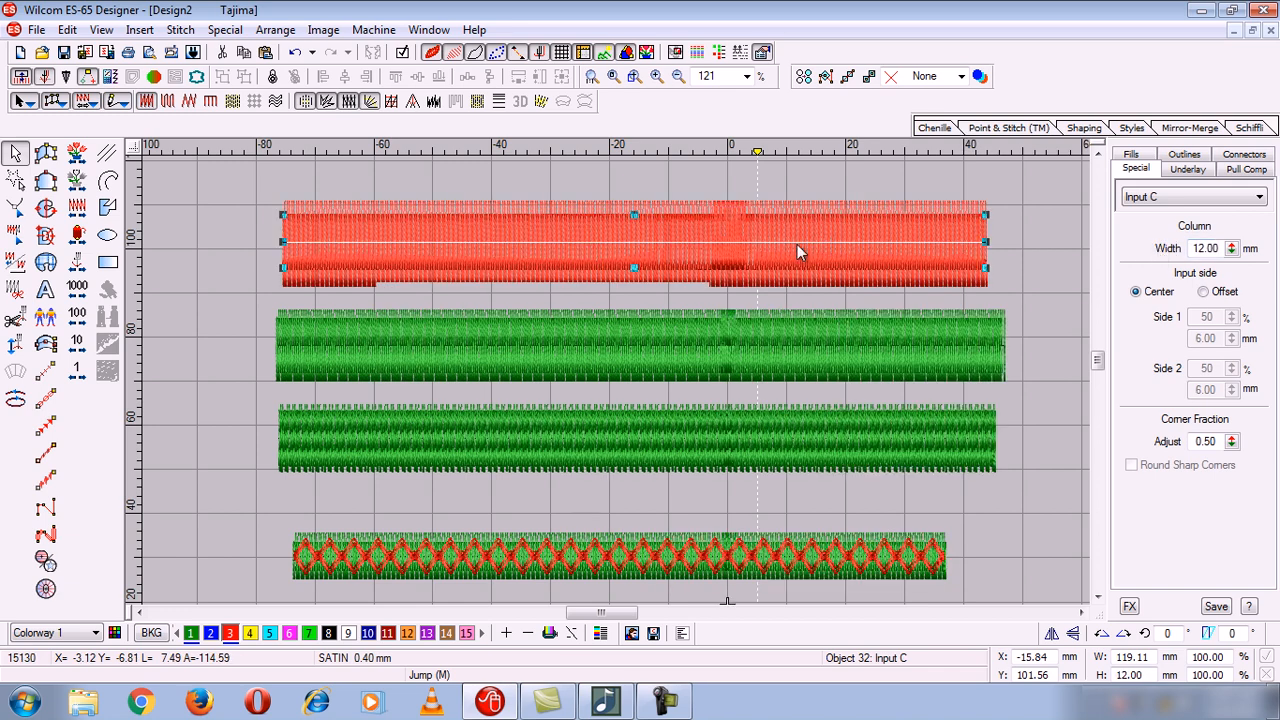
click(304, 102)
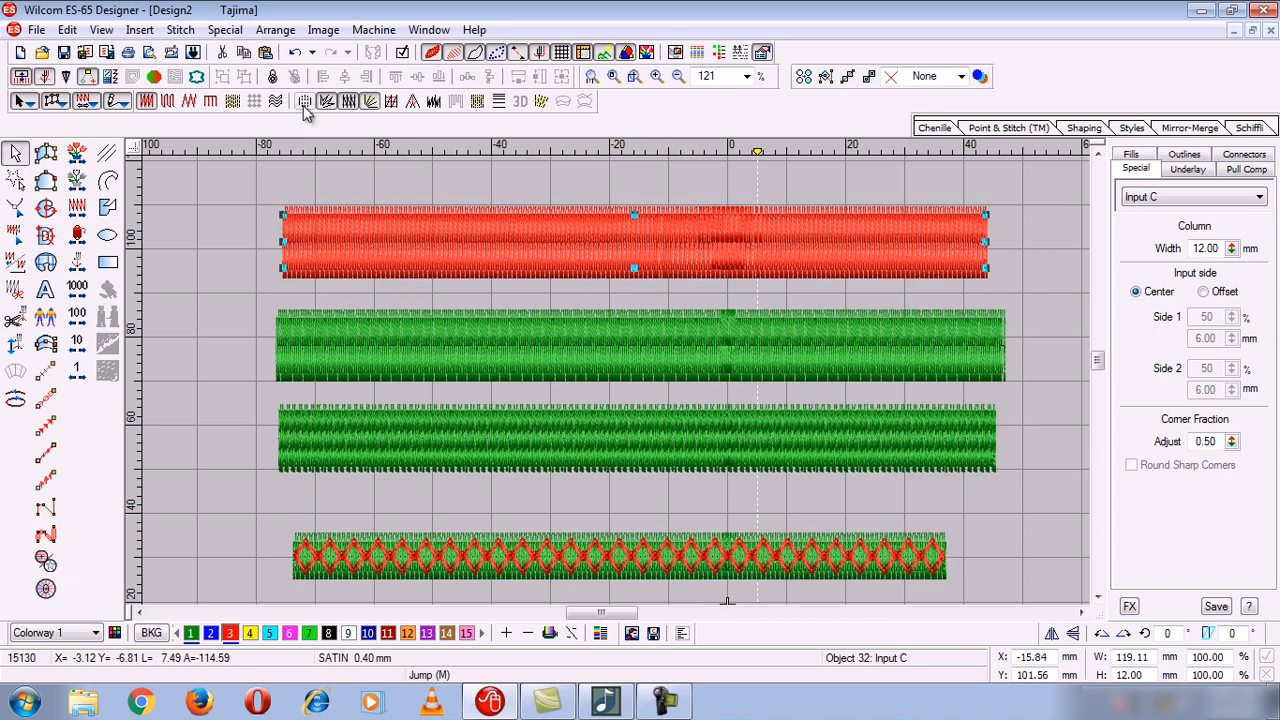
click(204, 249)
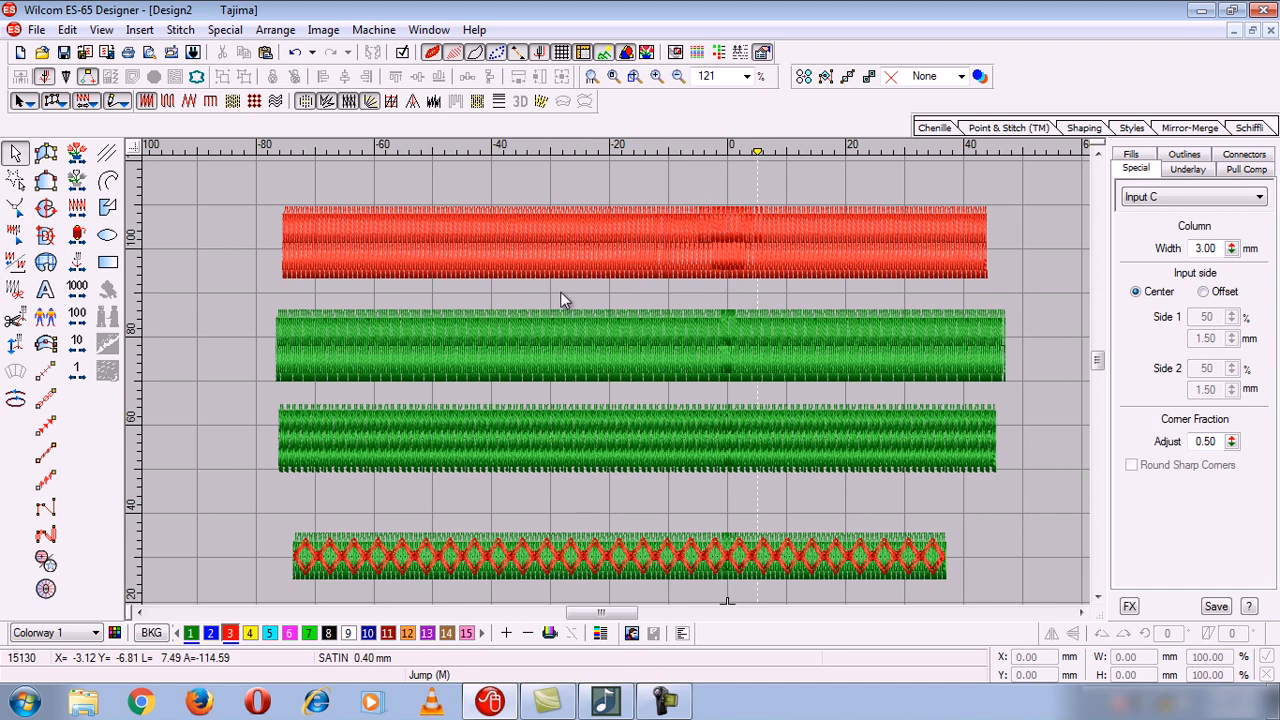
Step: Move the red column up about 16 mm and bring the uppermost green column up directly beneath it
drag(589, 251, 588, 186)
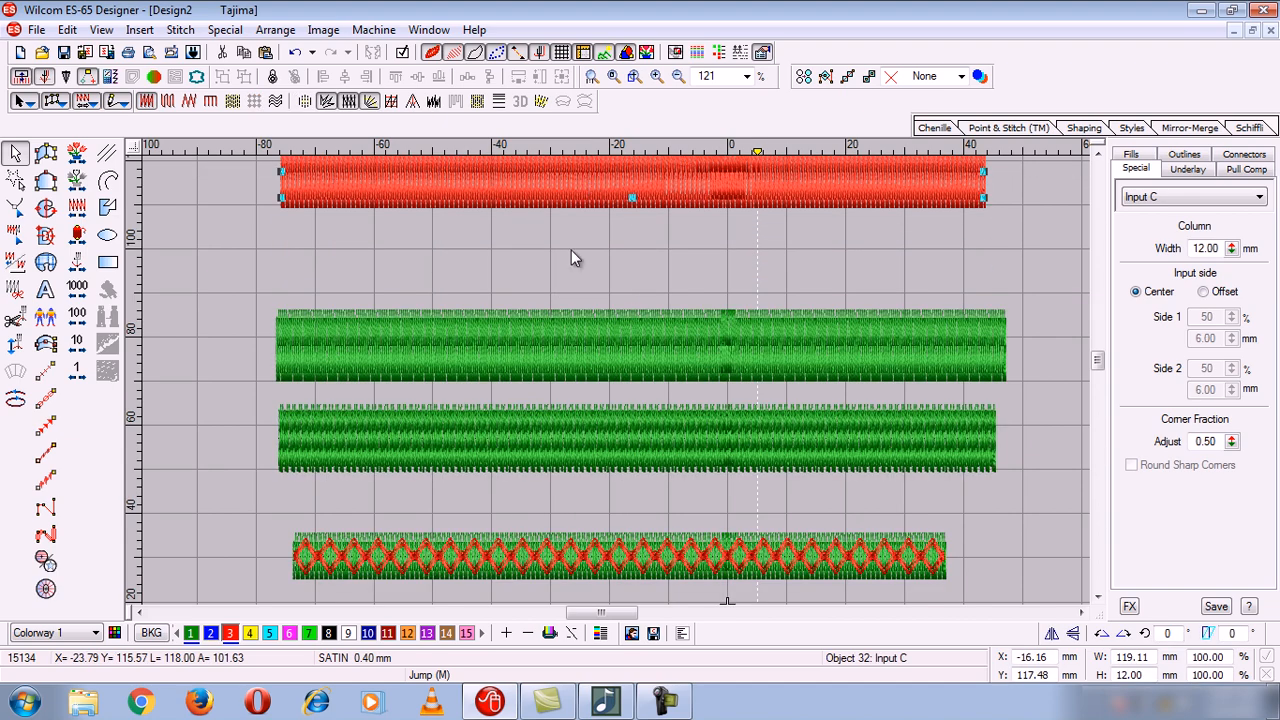
click(546, 351)
drag(545, 349, 548, 263)
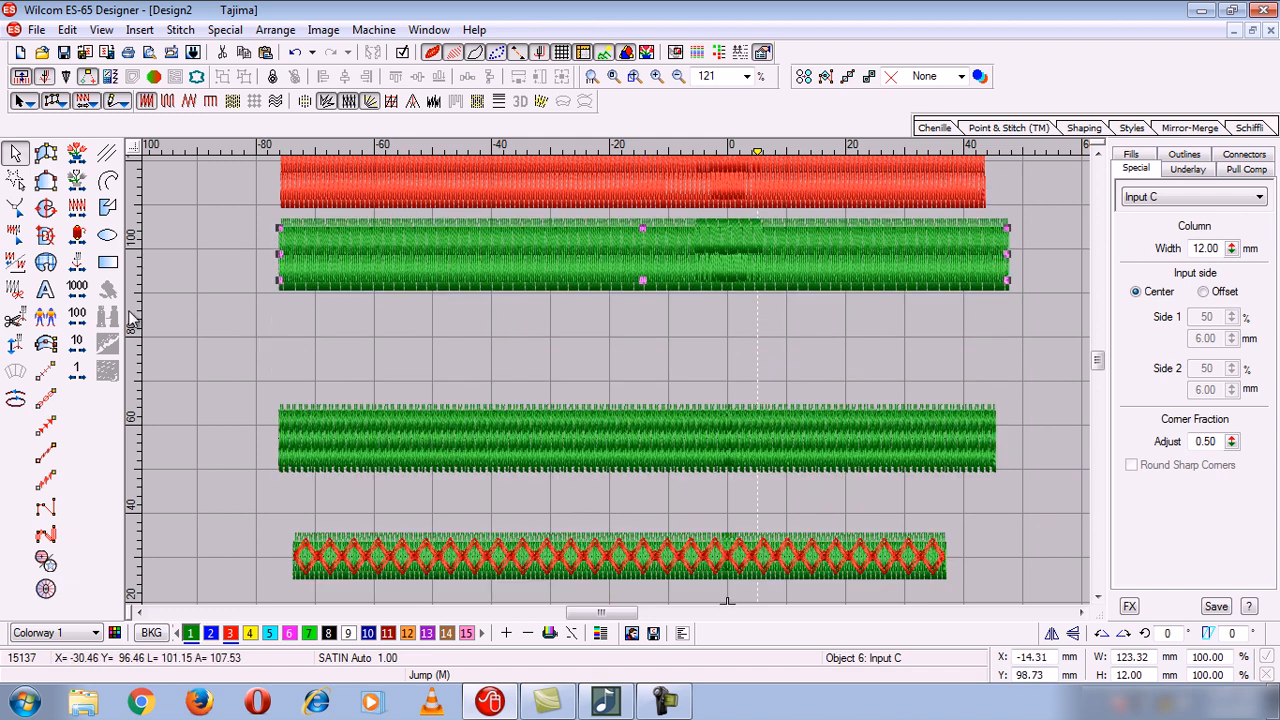
Step: Draw a second horizontal red satin Input C column about 114 mm long in the gap between the two plain green columns
click(45, 341)
click(293, 363)
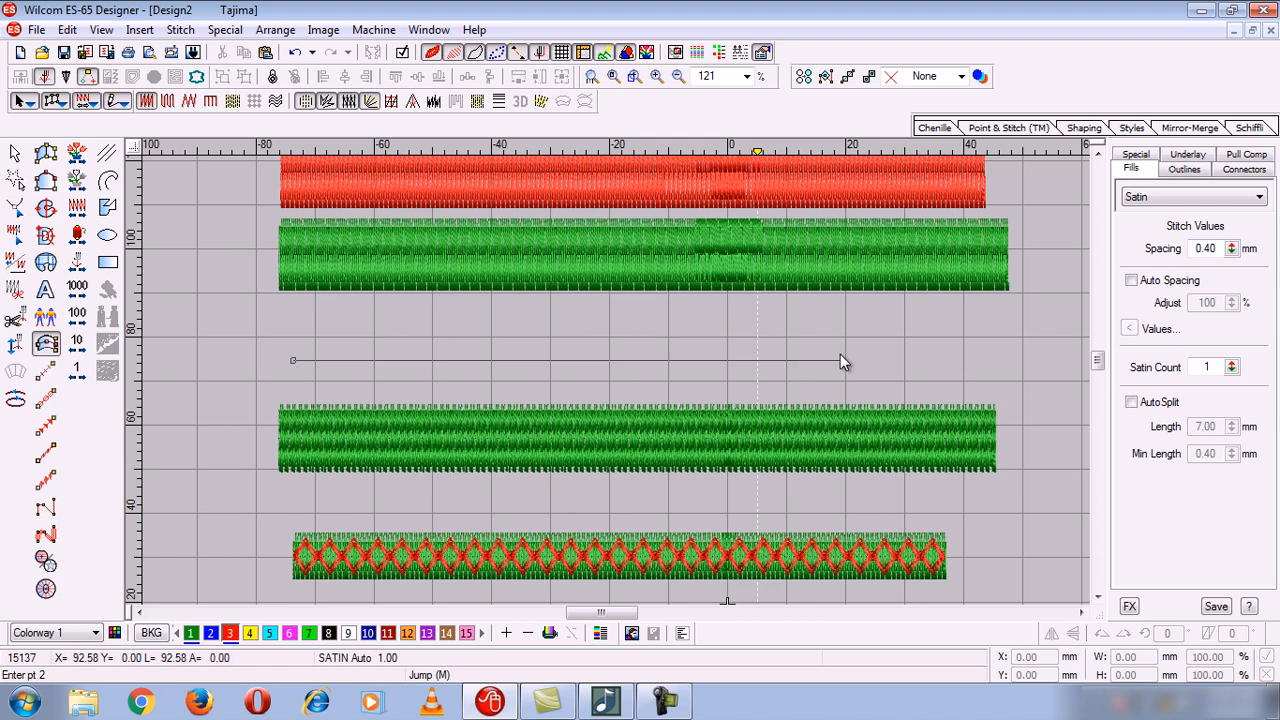
click(966, 360)
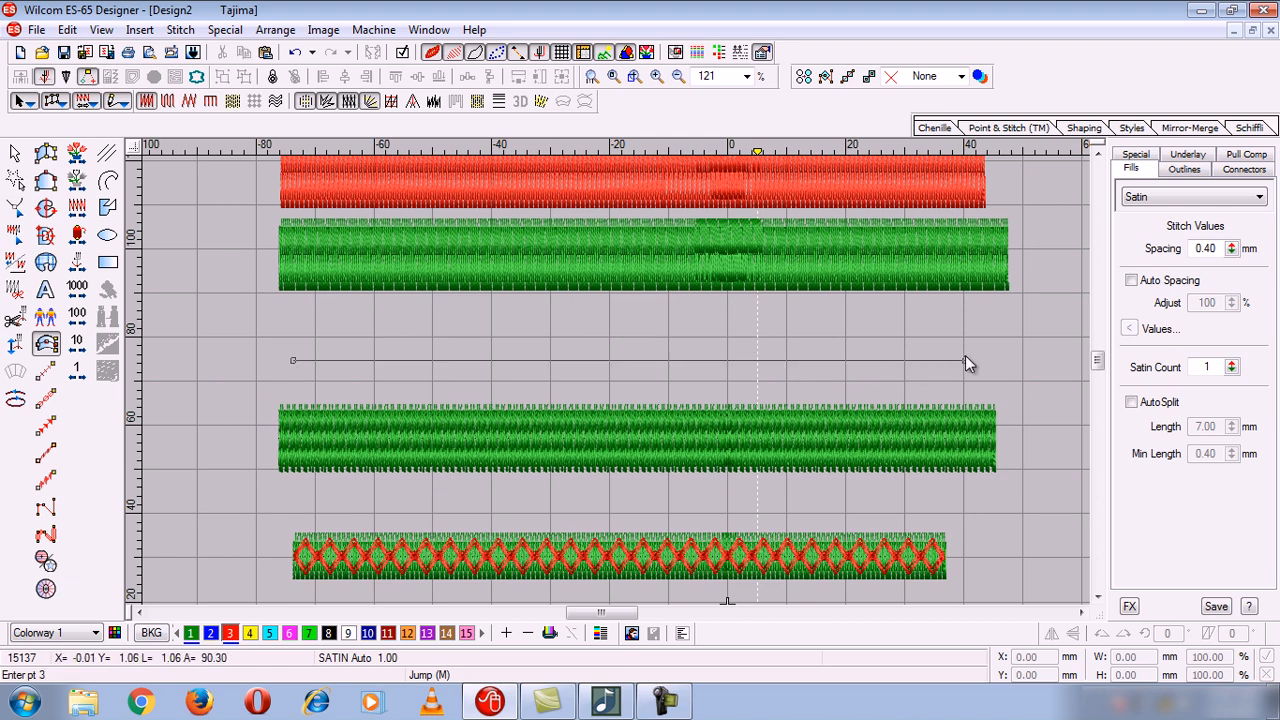
key(Return)
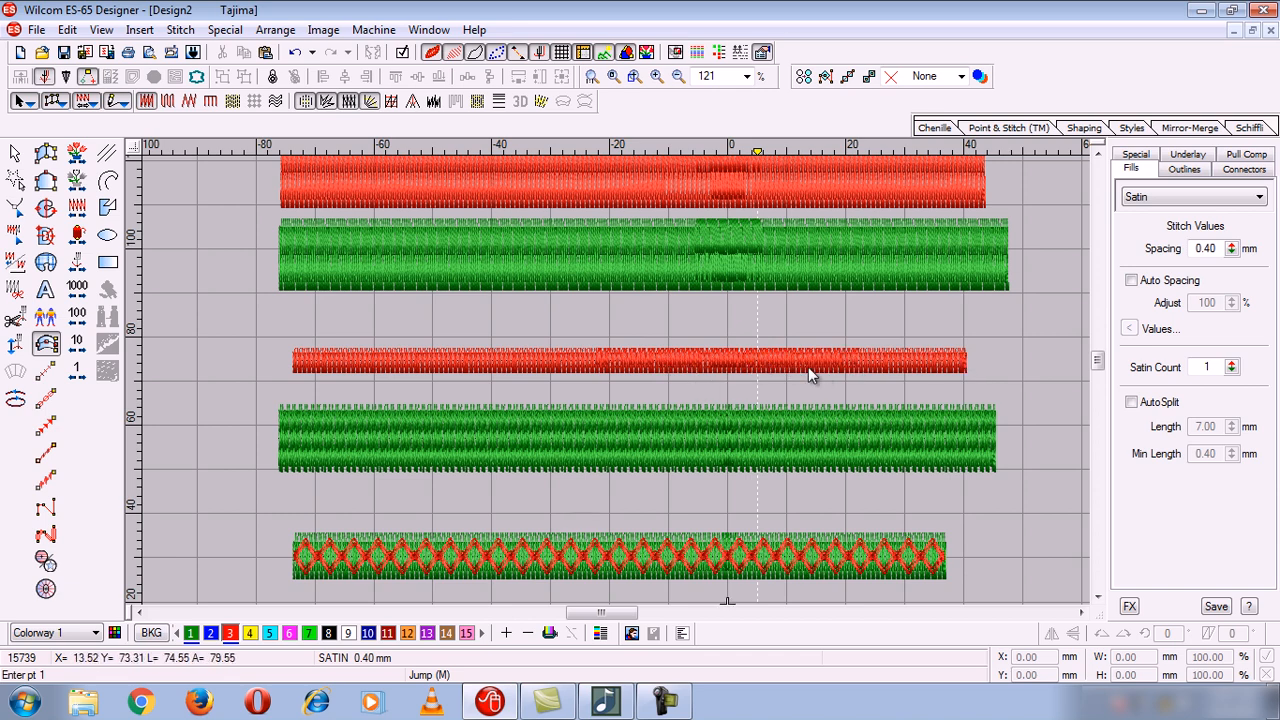
click(15, 152)
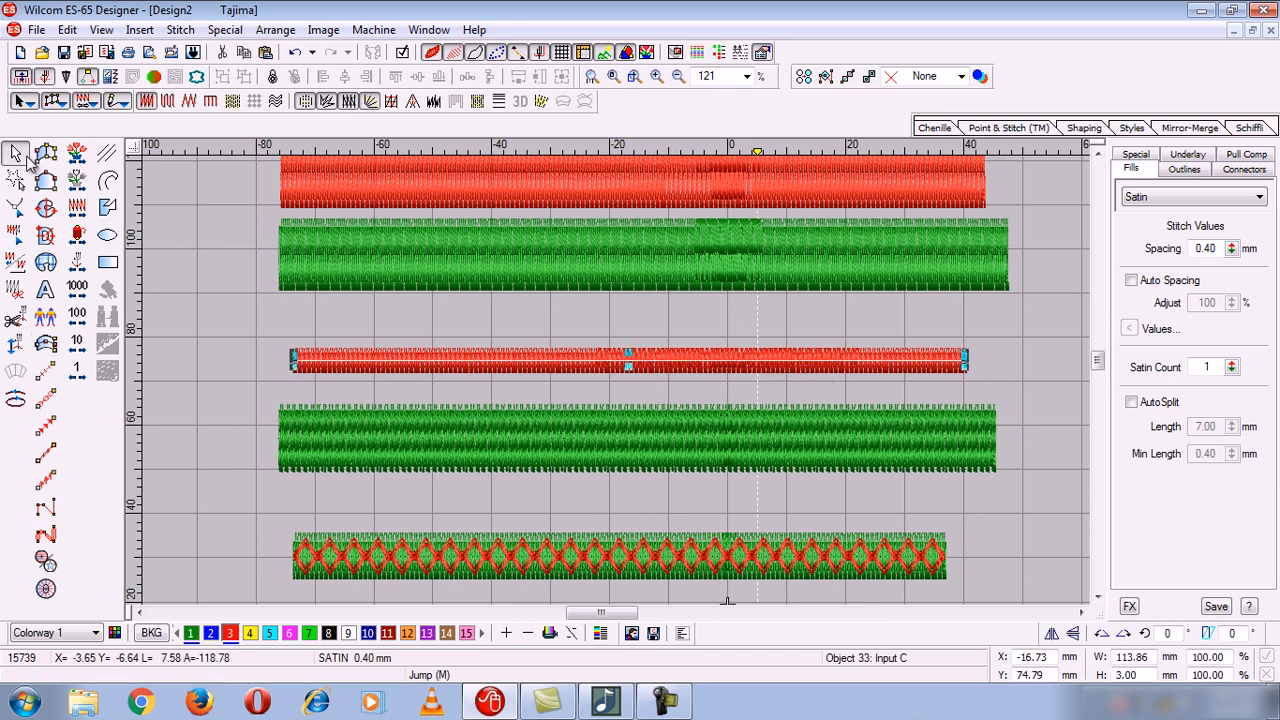
Step: Set the second red column's width to 12 mm and enable Auto Split for its satin fill
click(1140, 154)
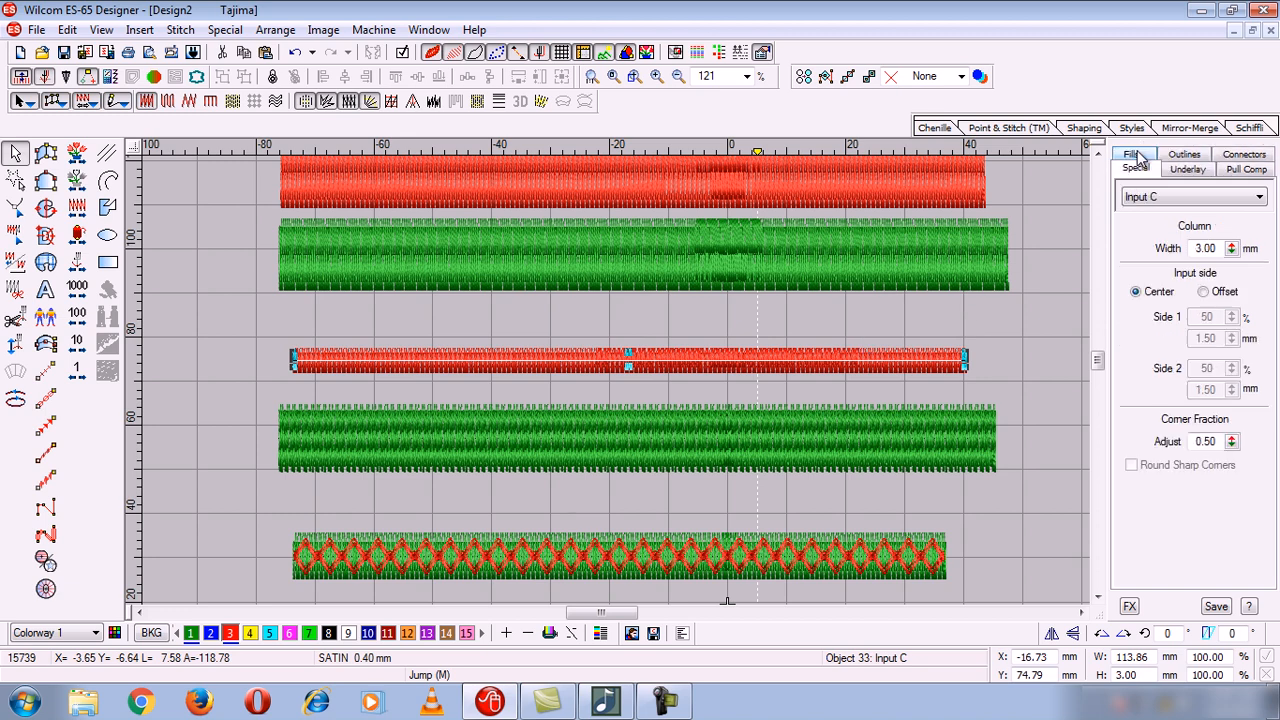
drag(1220, 249, 1174, 252)
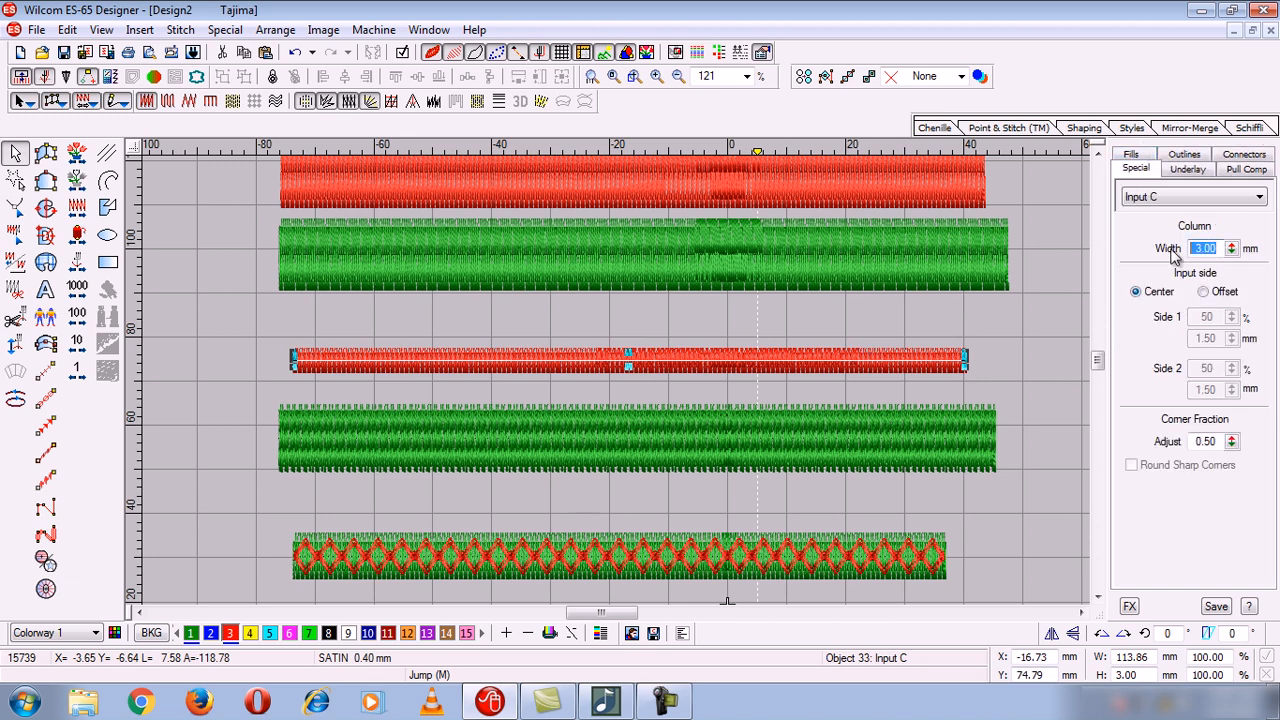
text(12)
key(Return)
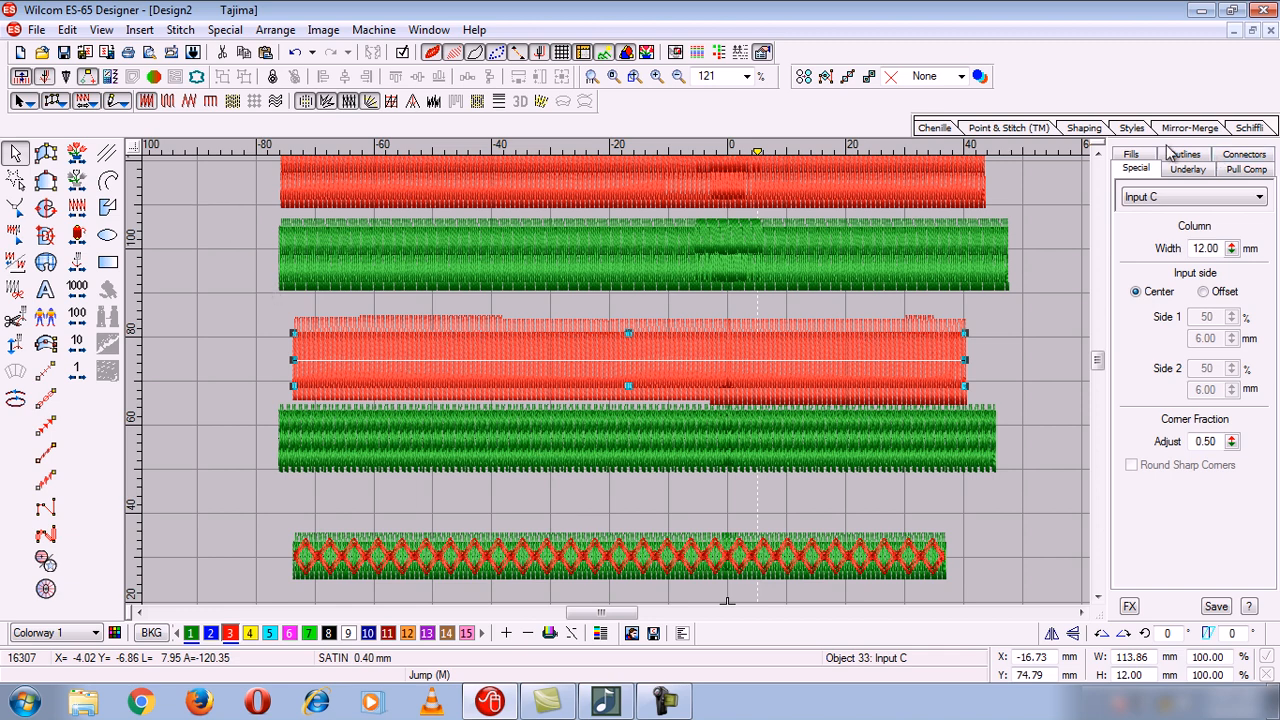
click(1135, 155)
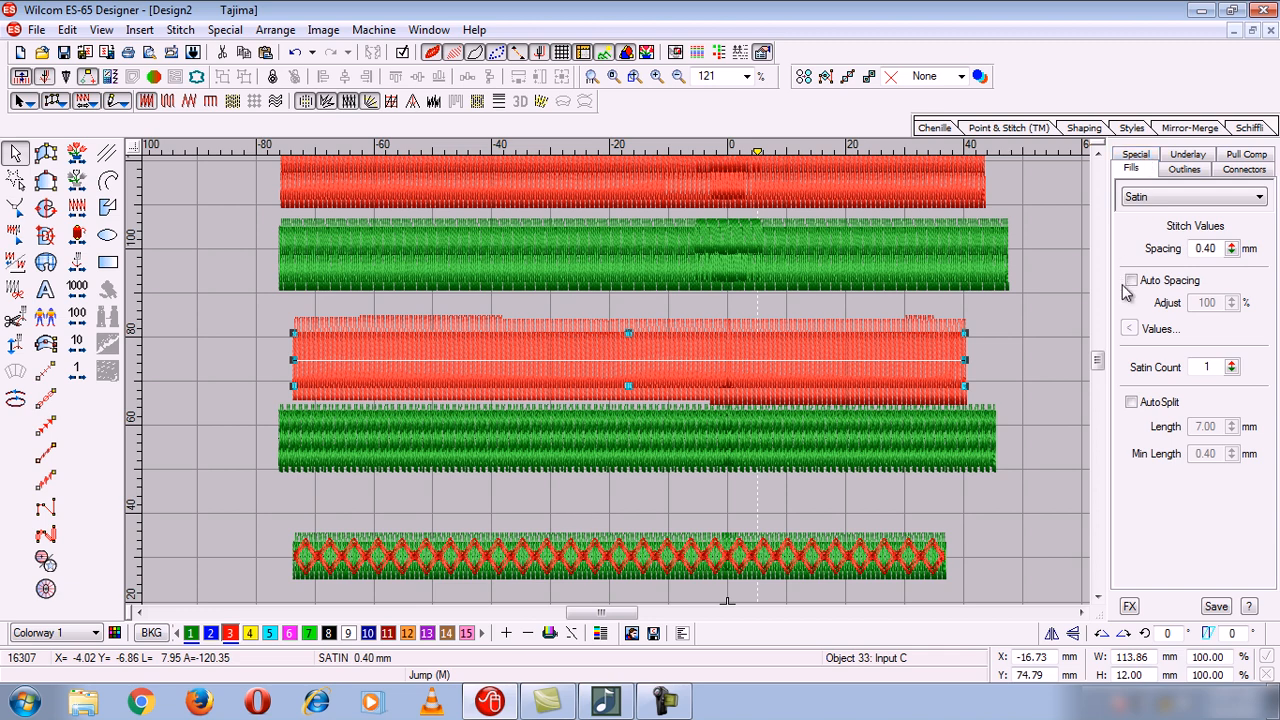
click(1132, 404)
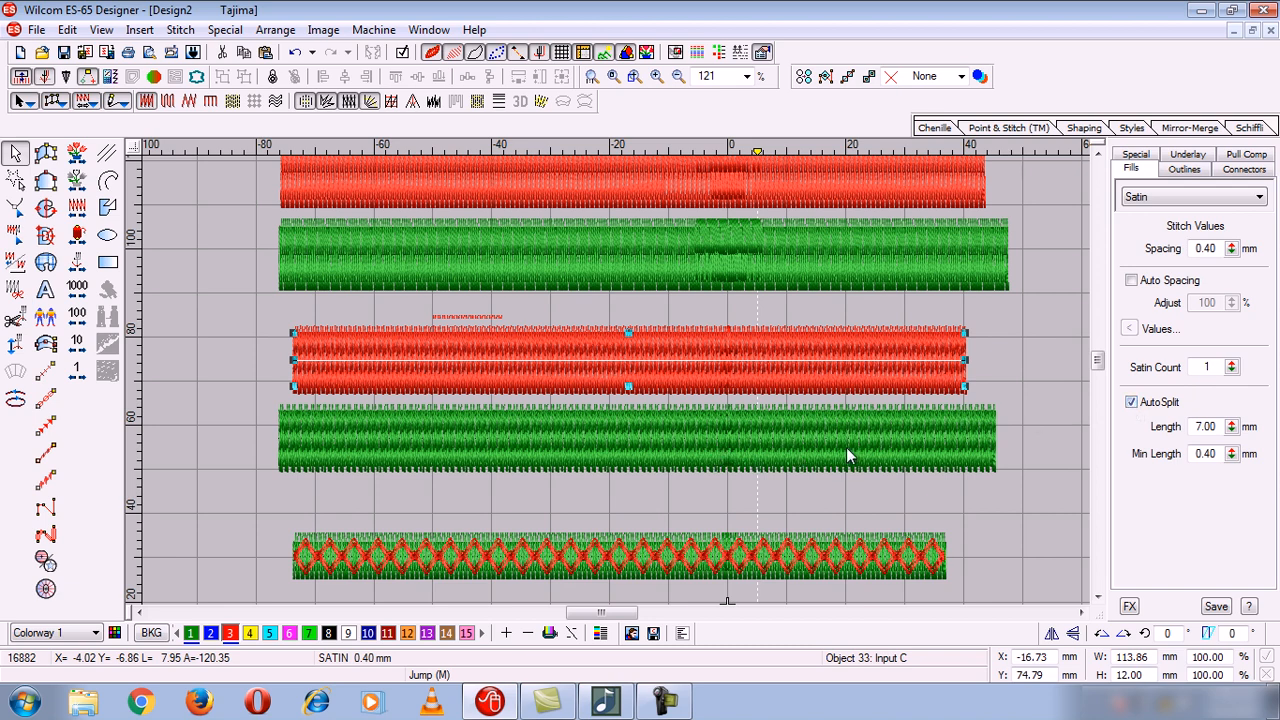
Step: Draw a third horizontal red satin Input C column about 100 mm long below the green band with red diamonds
click(1097, 598)
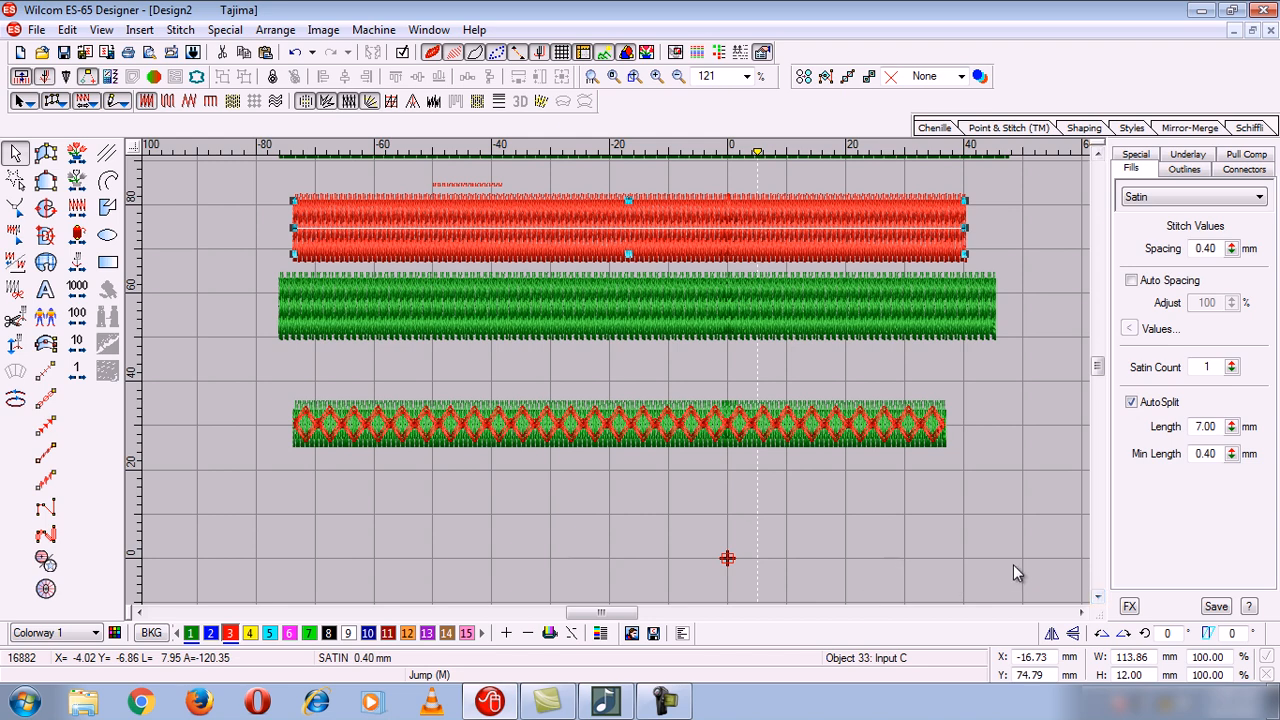
click(1097, 598)
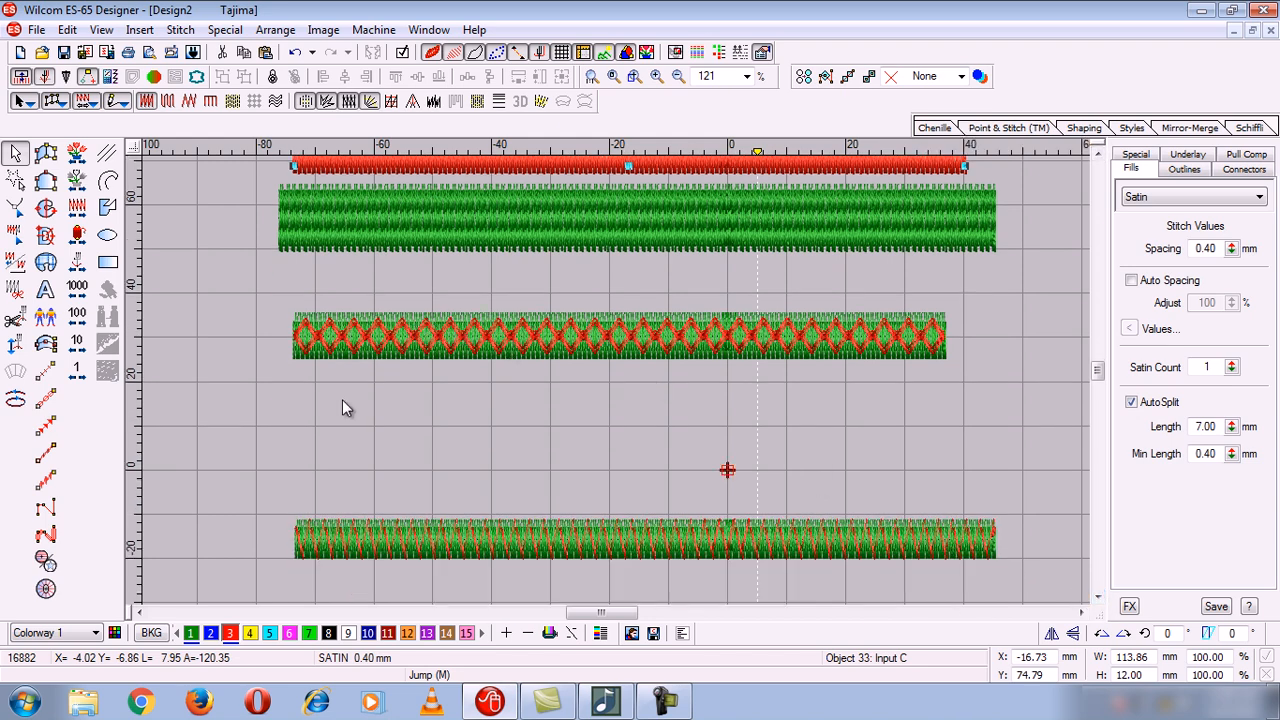
click(45, 348)
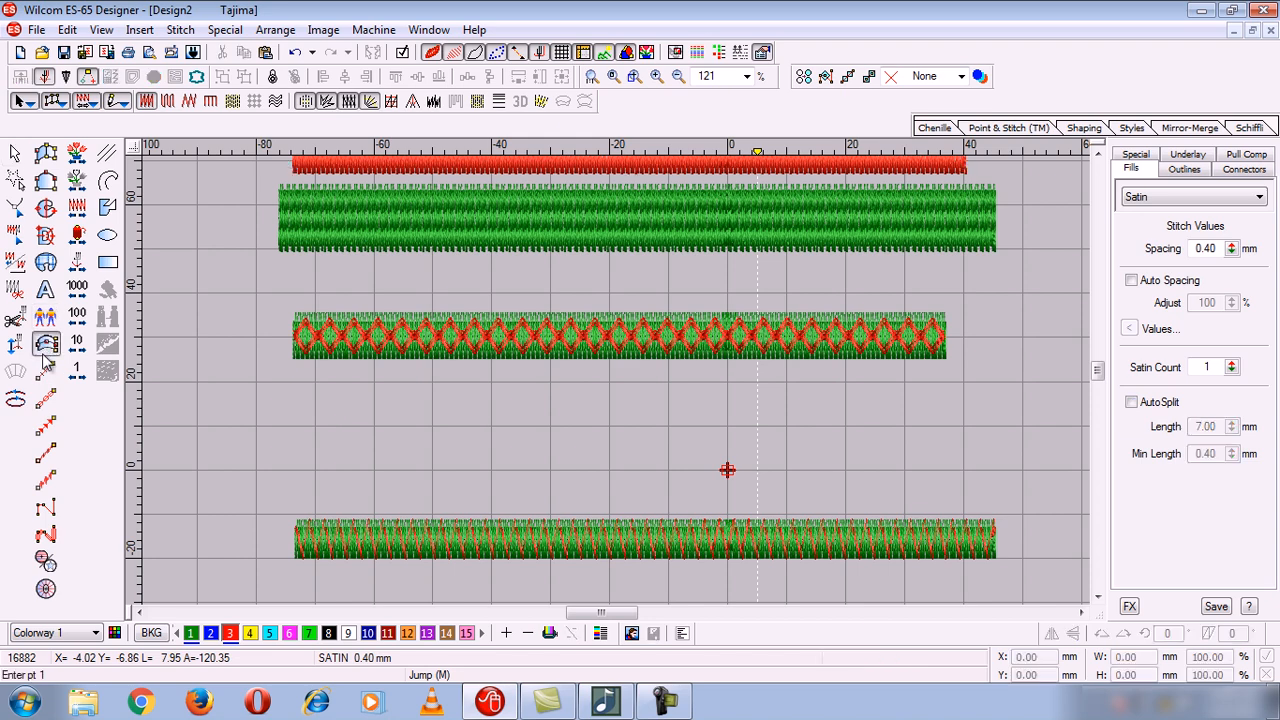
click(306, 419)
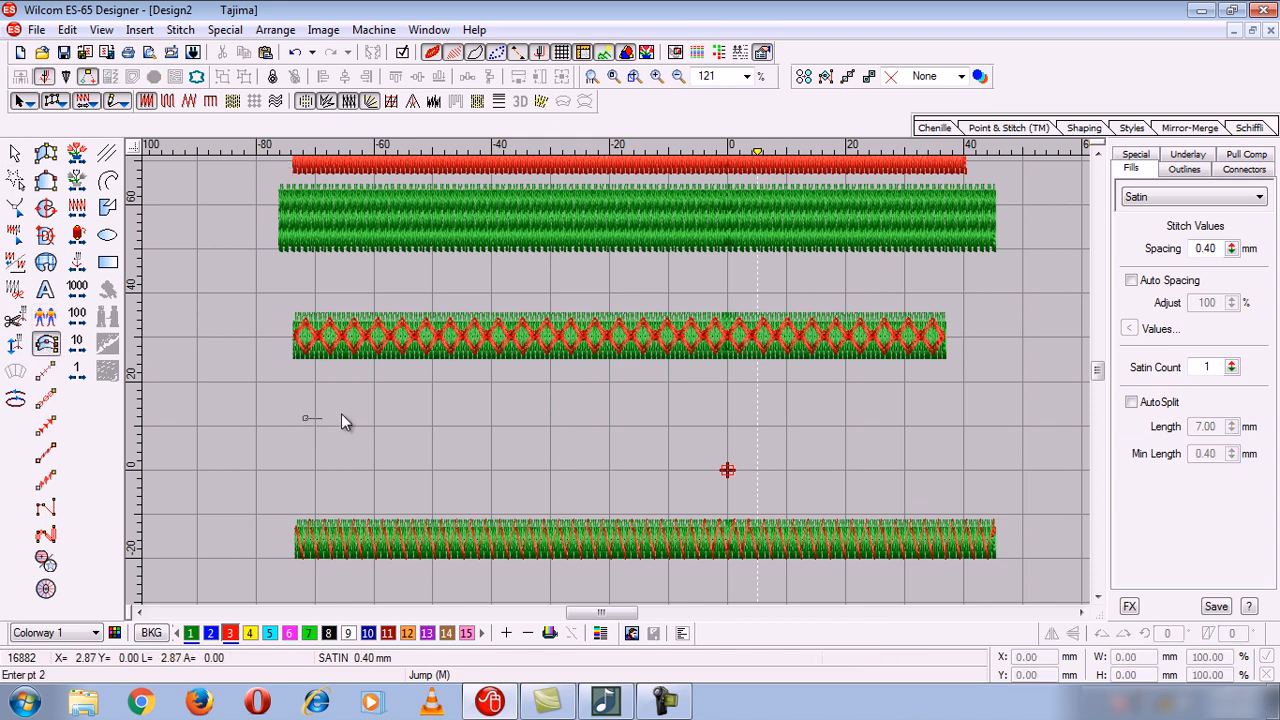
click(897, 411)
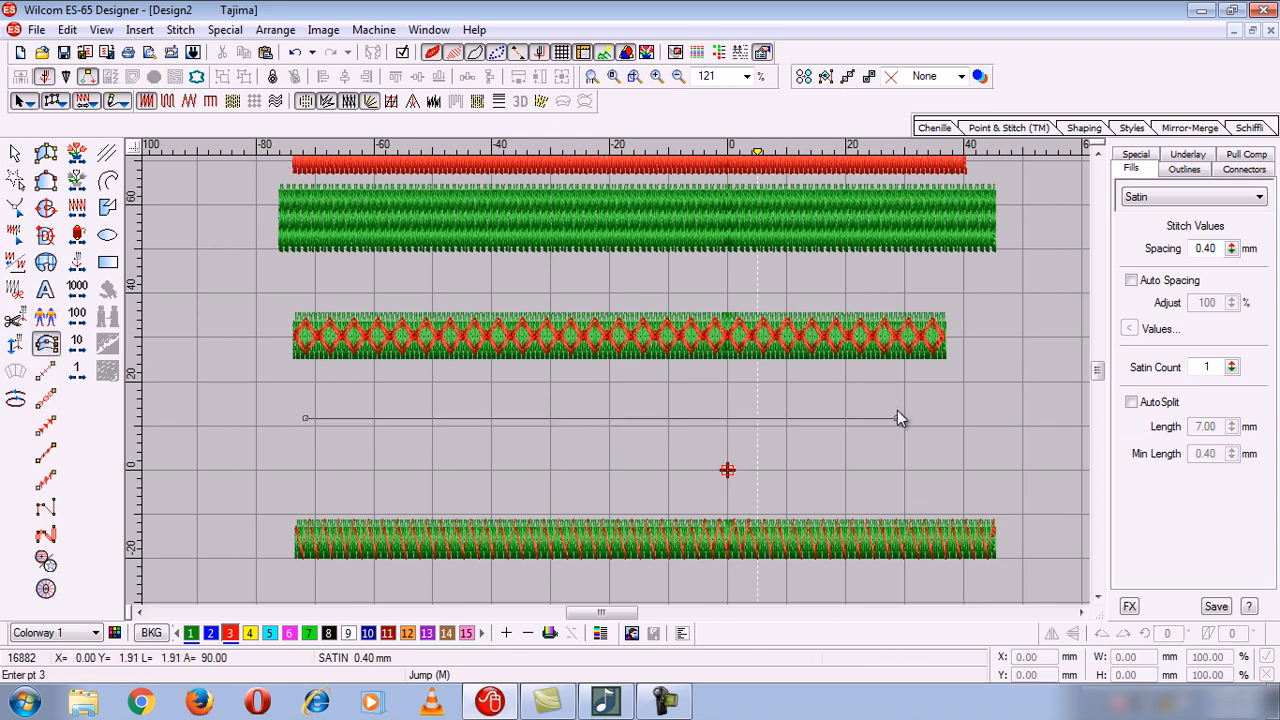
key(Return)
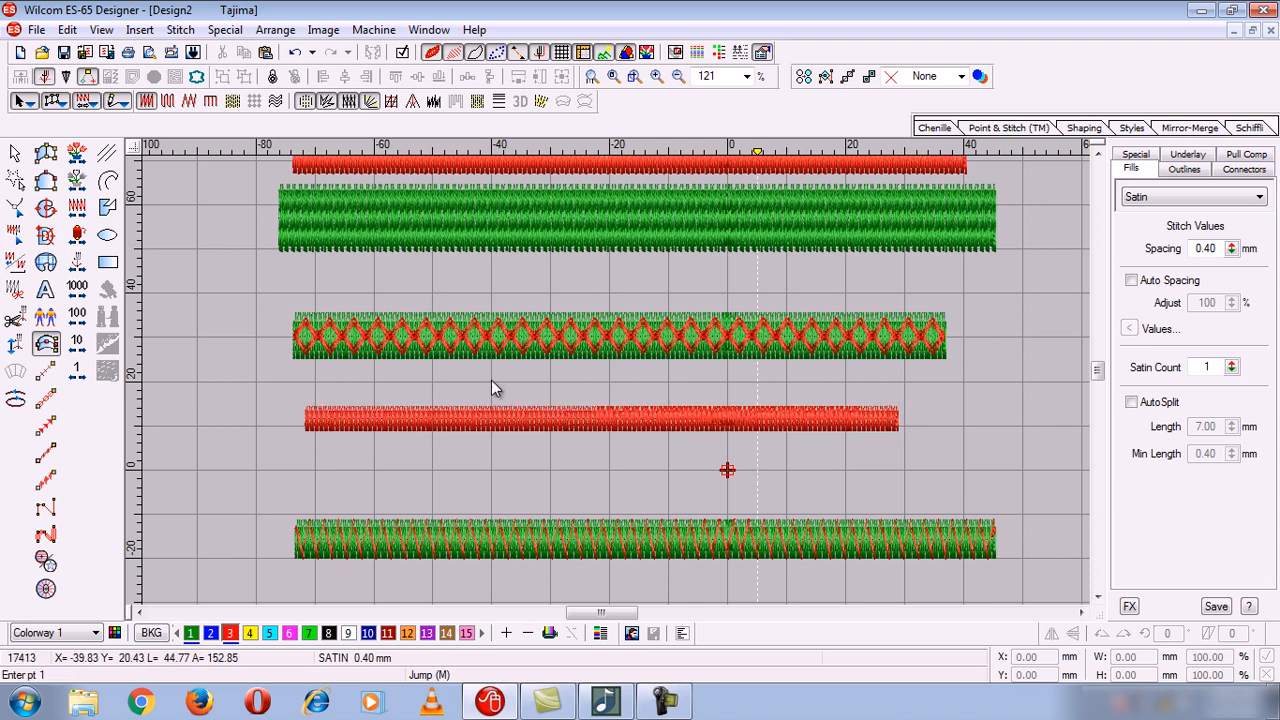
click(13, 155)
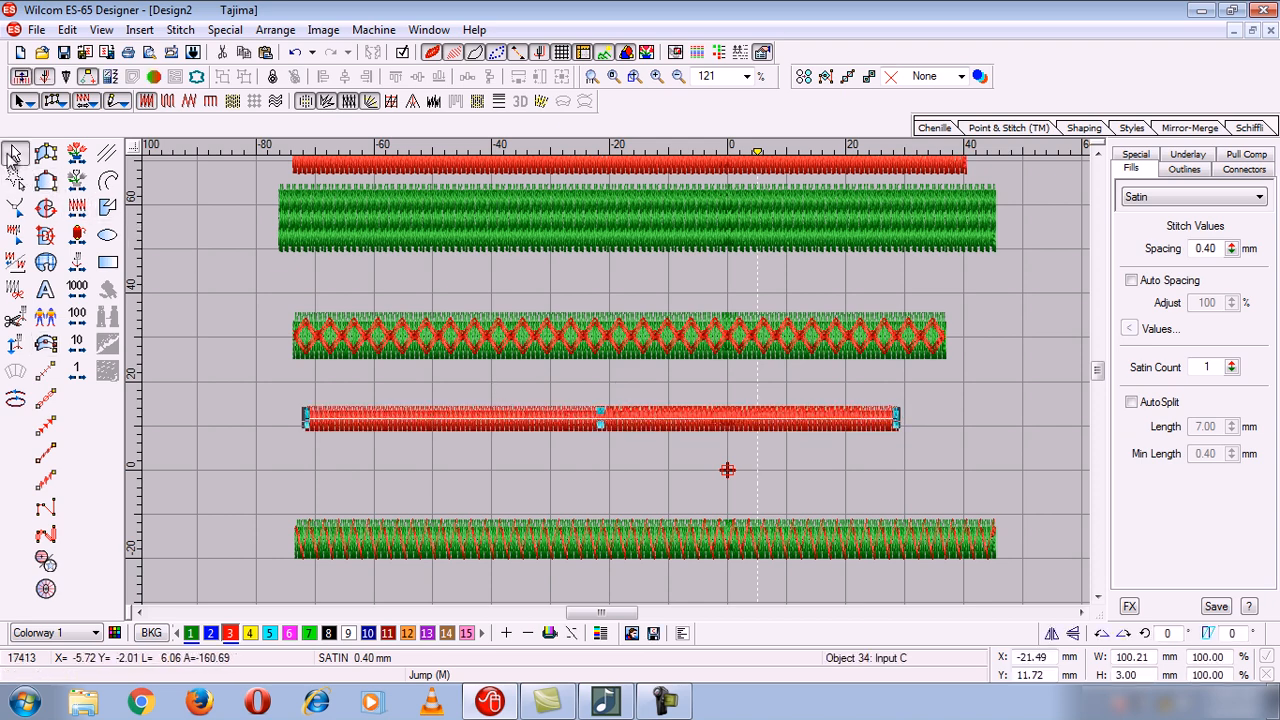
Step: Set the third red column's width to 6 mm
click(1132, 155)
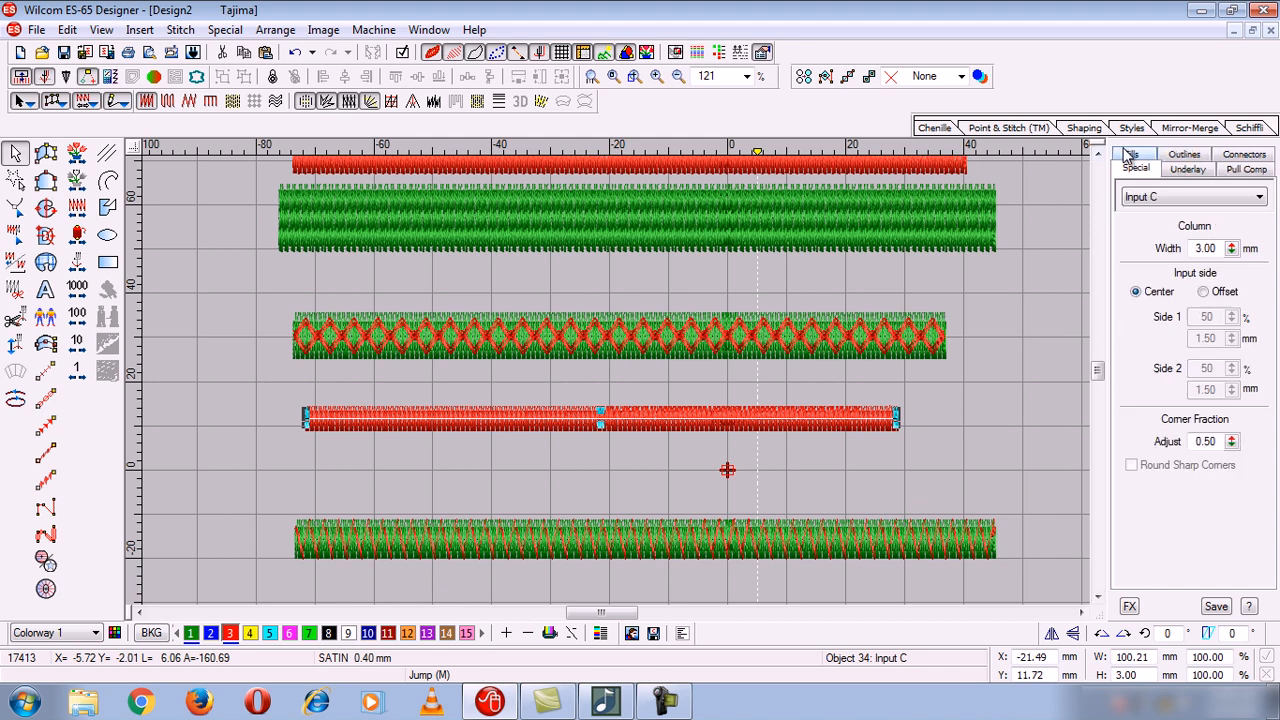
drag(1222, 249, 1186, 255)
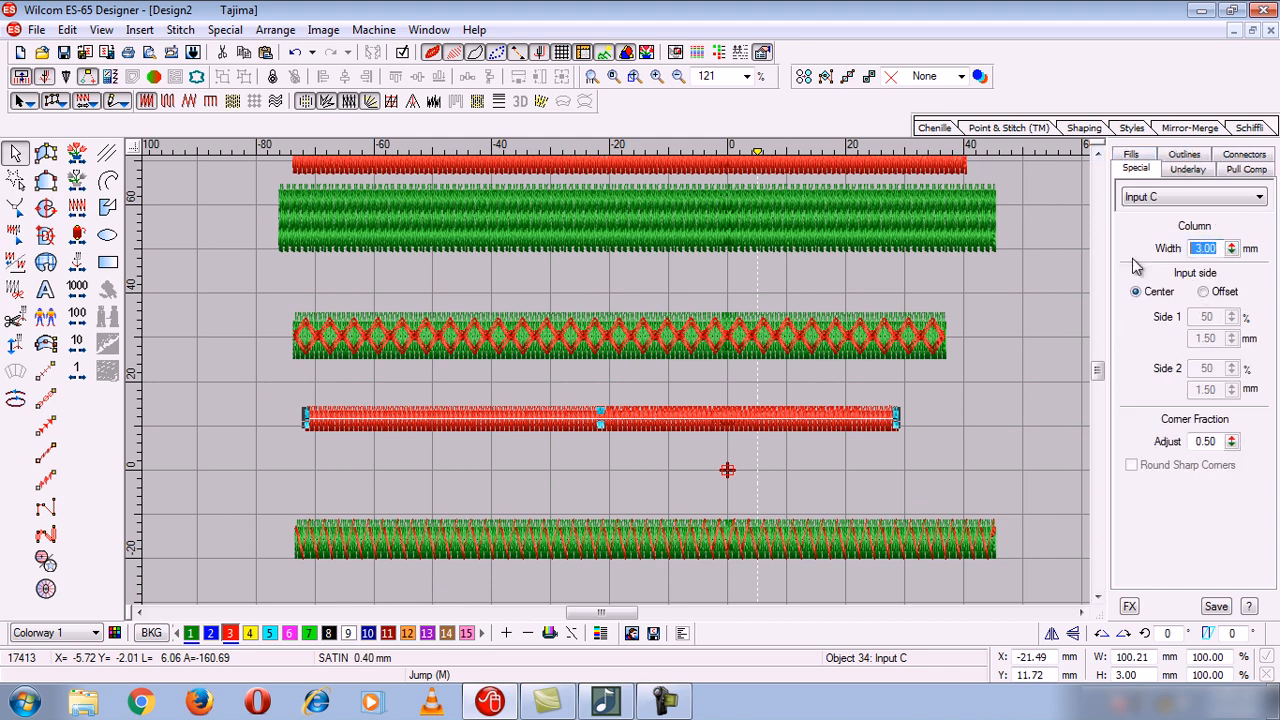
text(6)
key(Return)
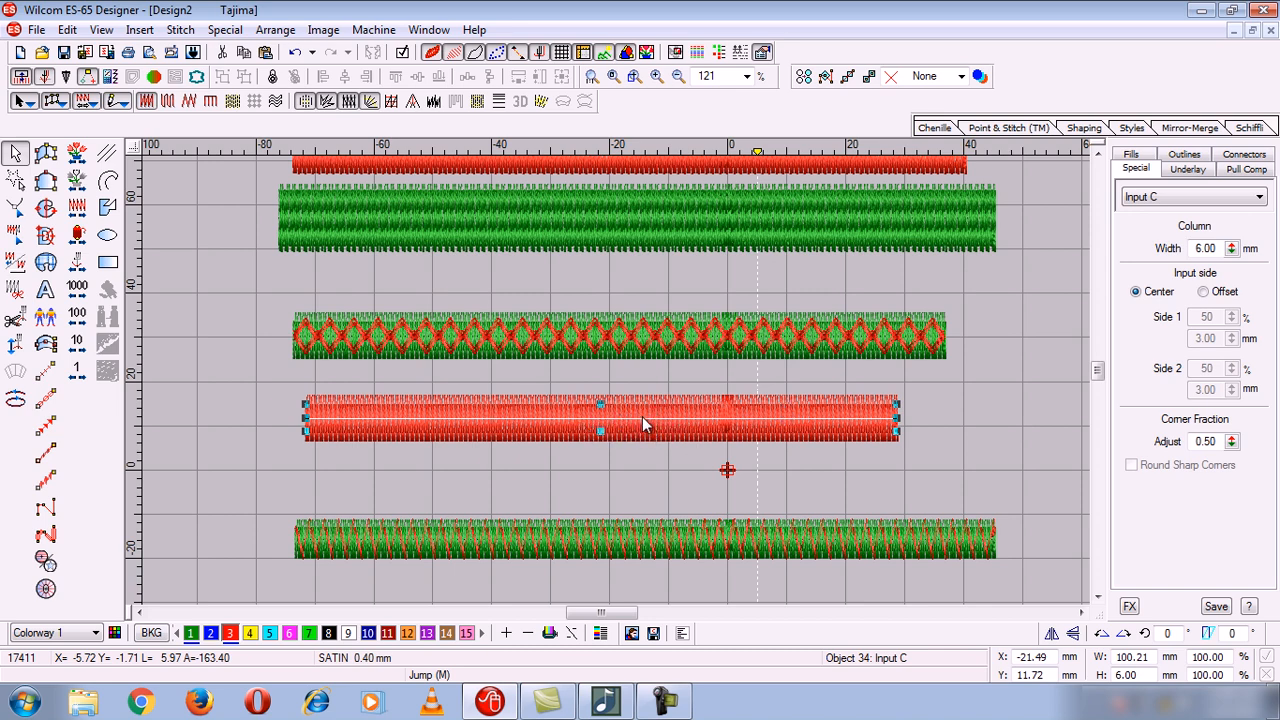
Step: Duplicate the third red Input C column in place and recolor the copy green with color 1
key(ctrl+v)
drag(524, 413, 510, 460)
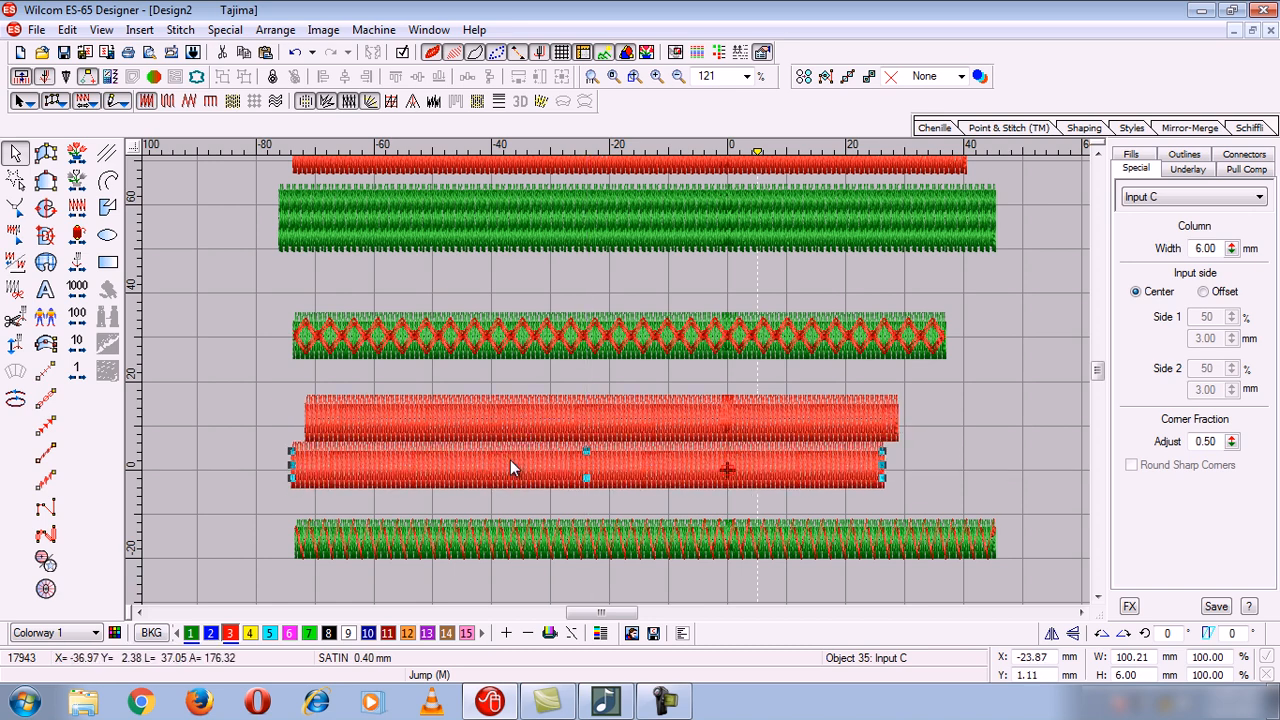
key(ctrl+z)
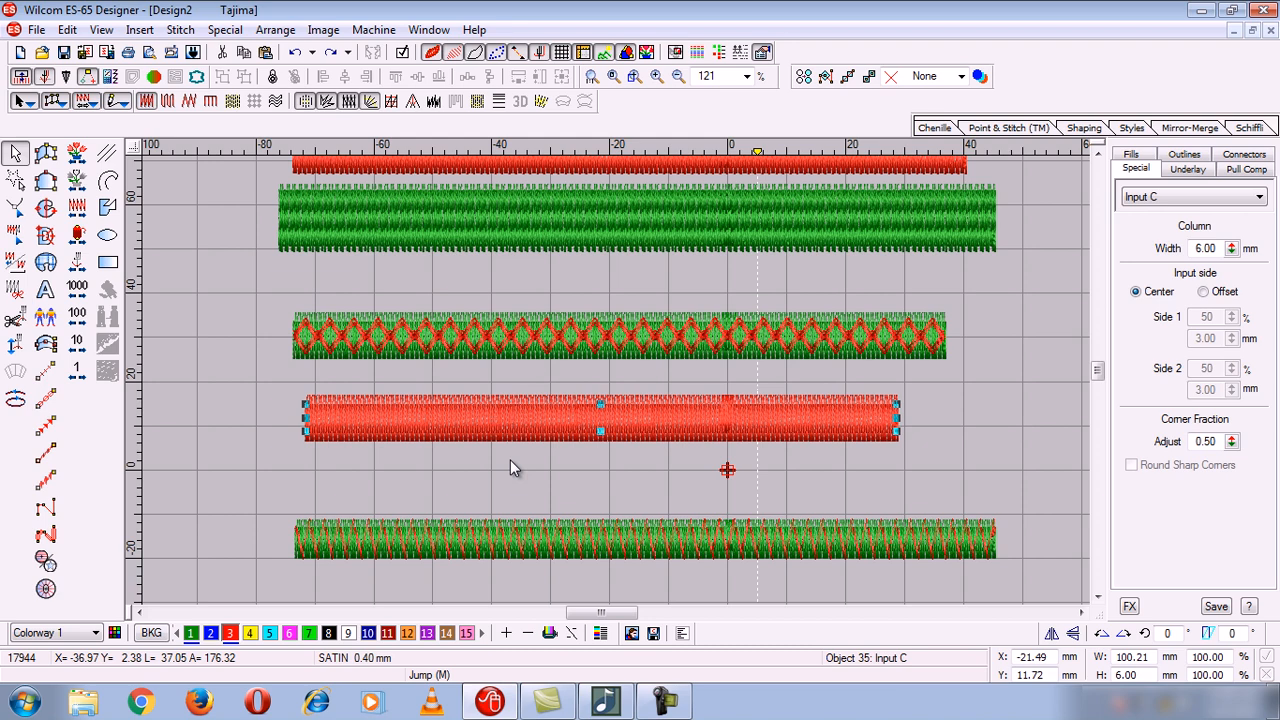
click(190, 634)
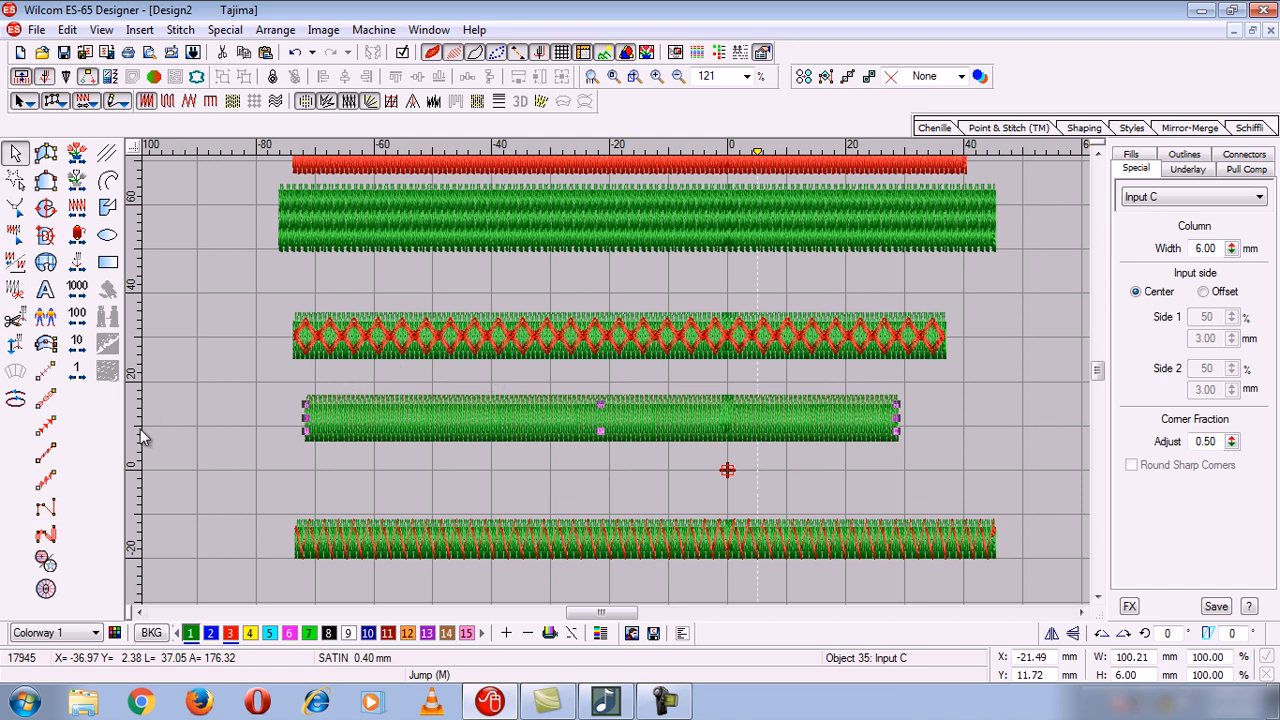
Step: Convert the green copy into a Motif Run with the Kite01 motif, kept centered on the third red column
click(46, 426)
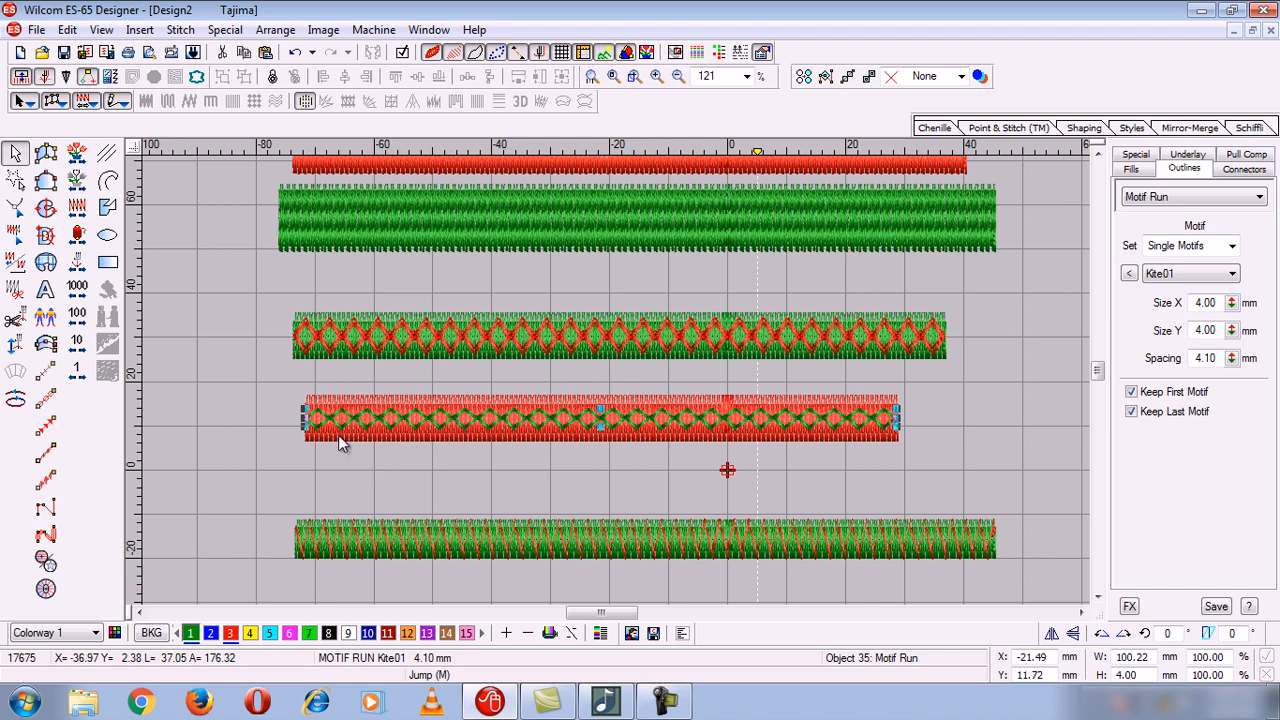
drag(411, 421, 408, 461)
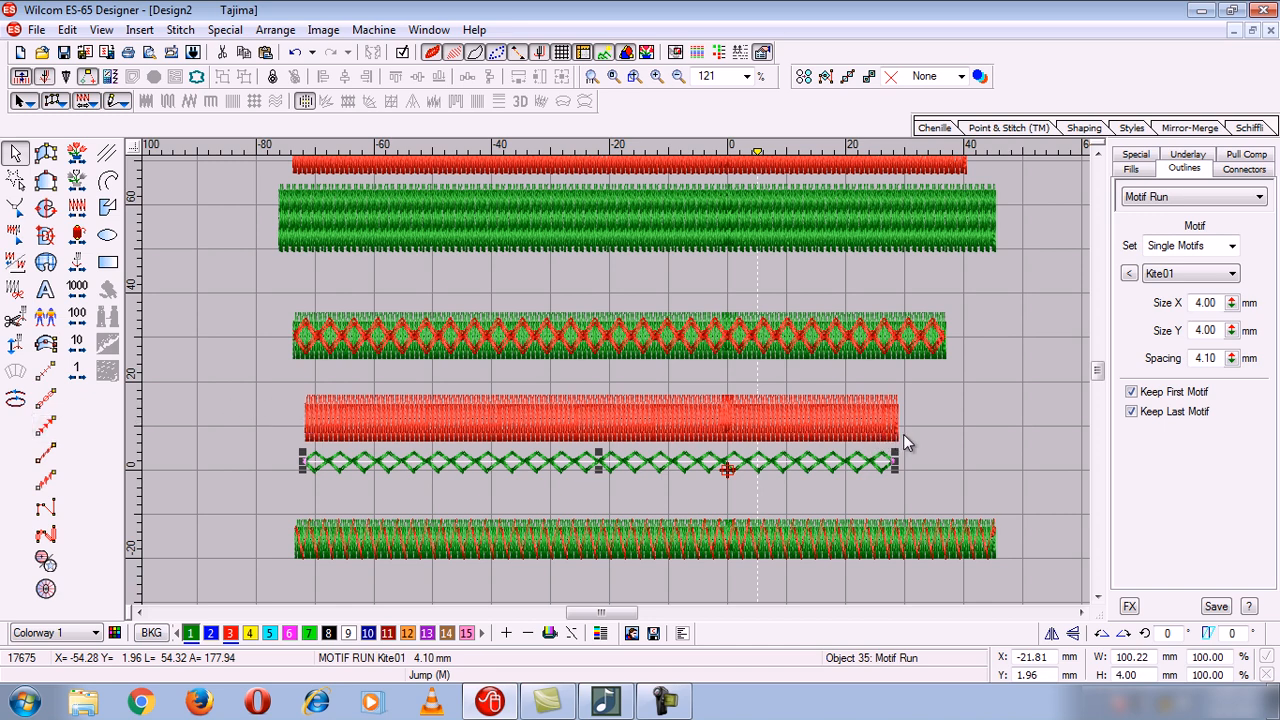
click(596, 488)
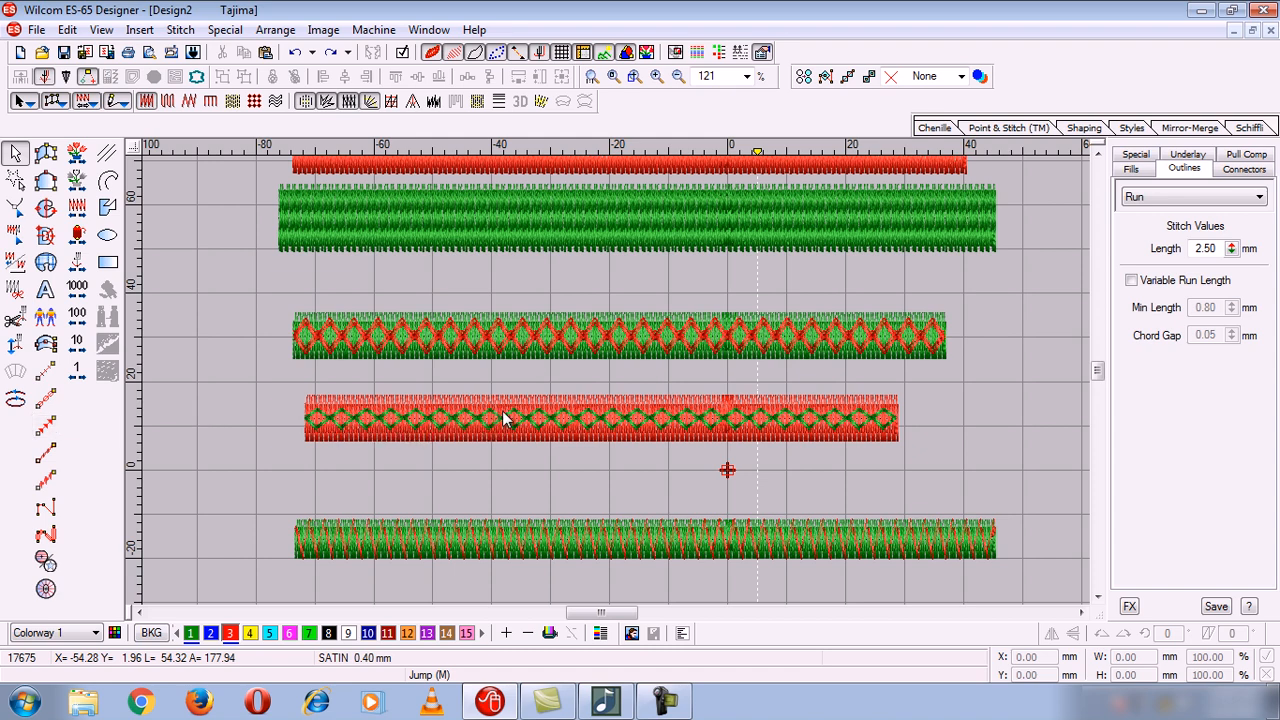
Step: Set the green Kite01 motif run's Size Y to 6 mm
click(540, 422)
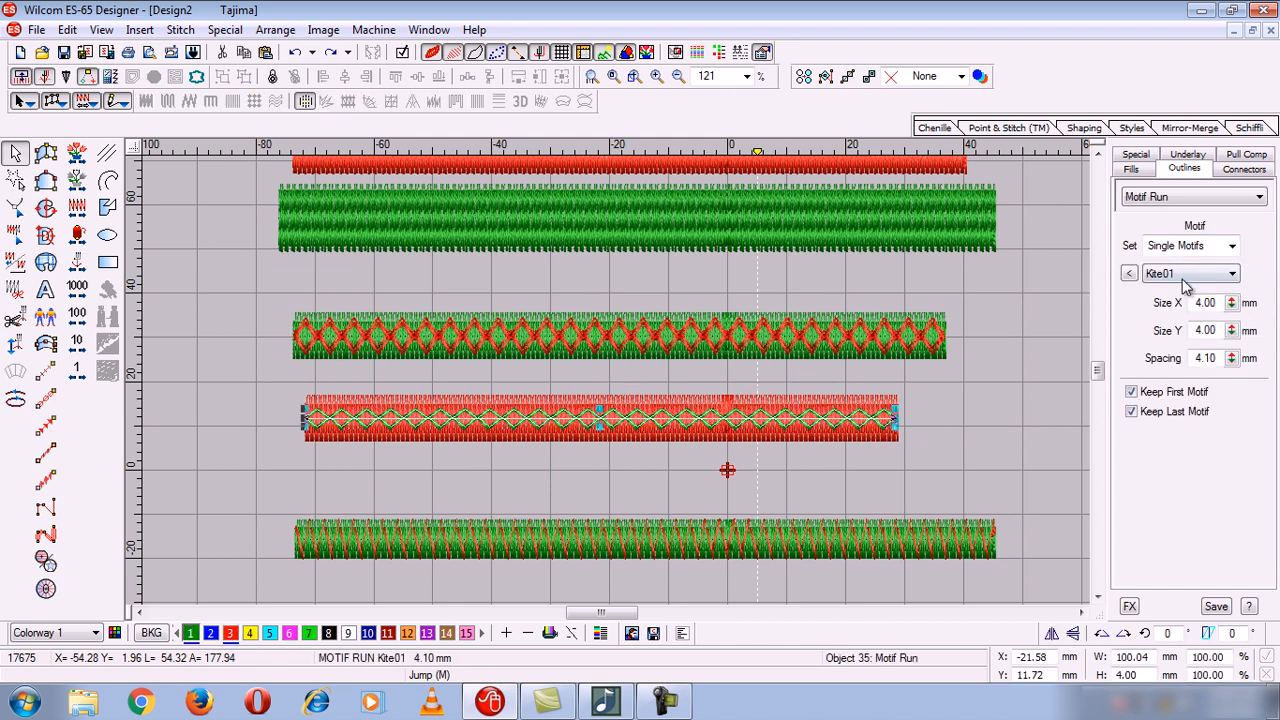
click(1132, 169)
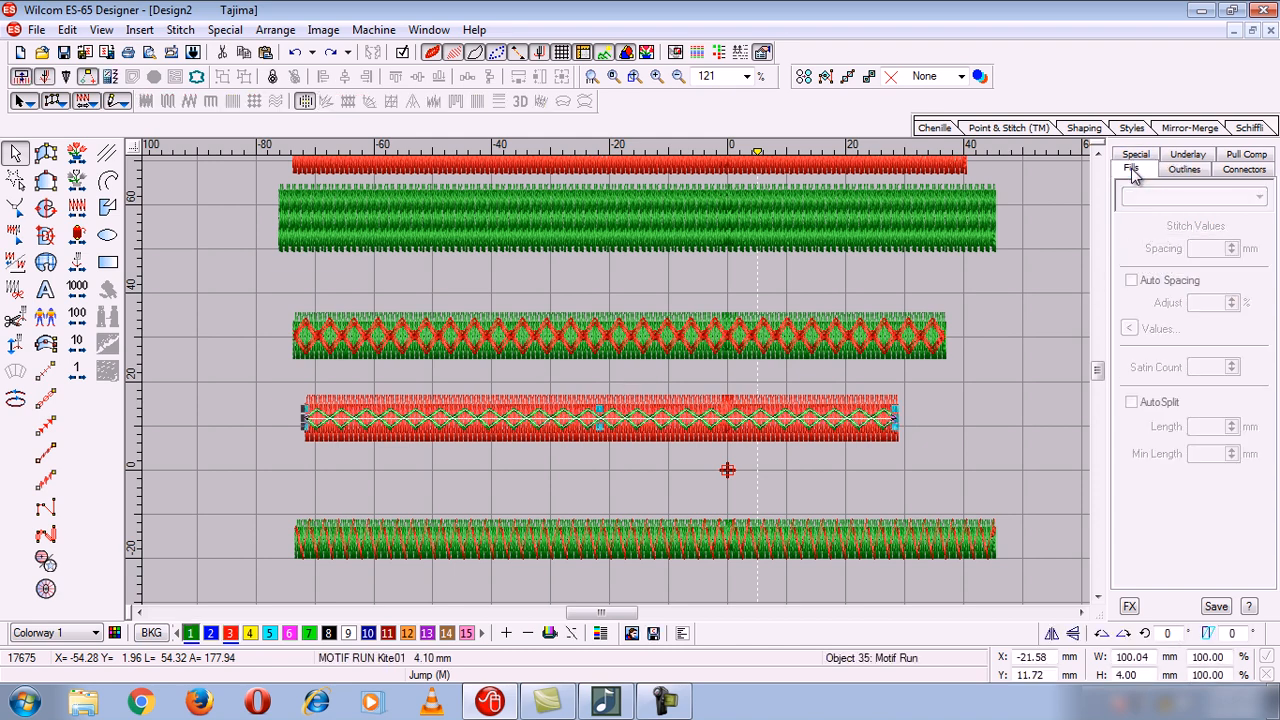
click(1135, 157)
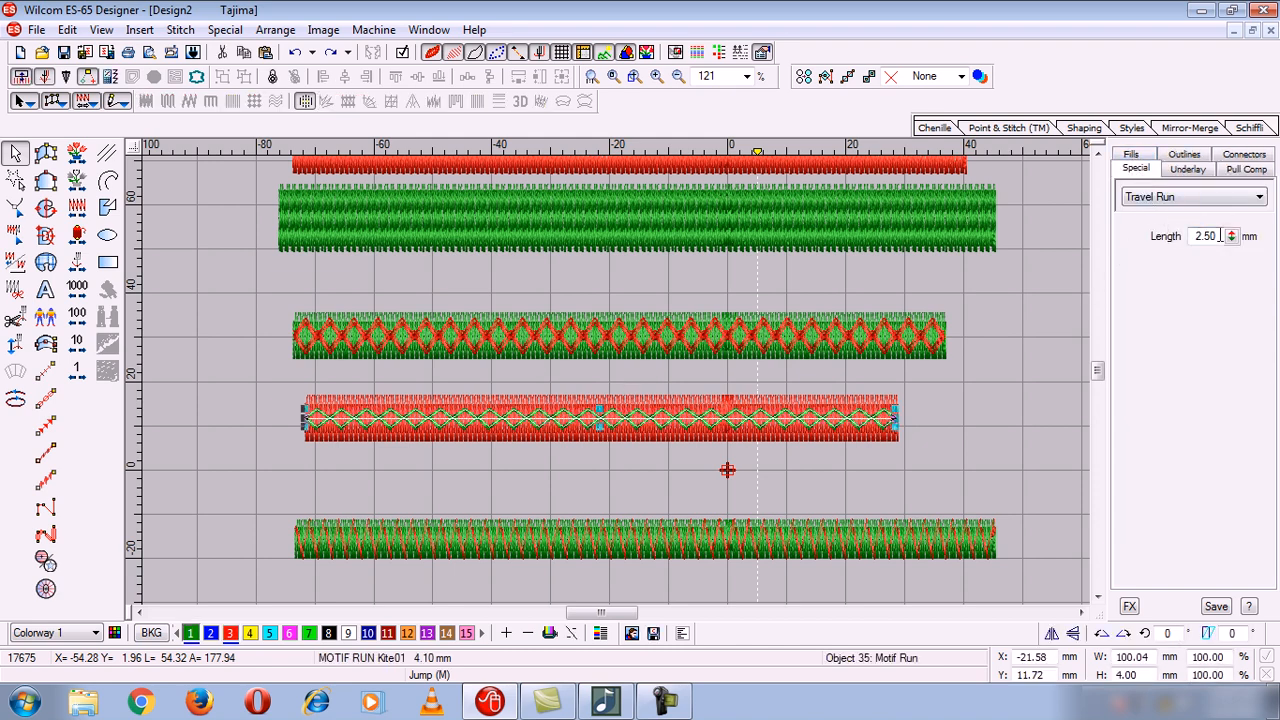
click(1188, 169)
click(1246, 169)
click(1244, 155)
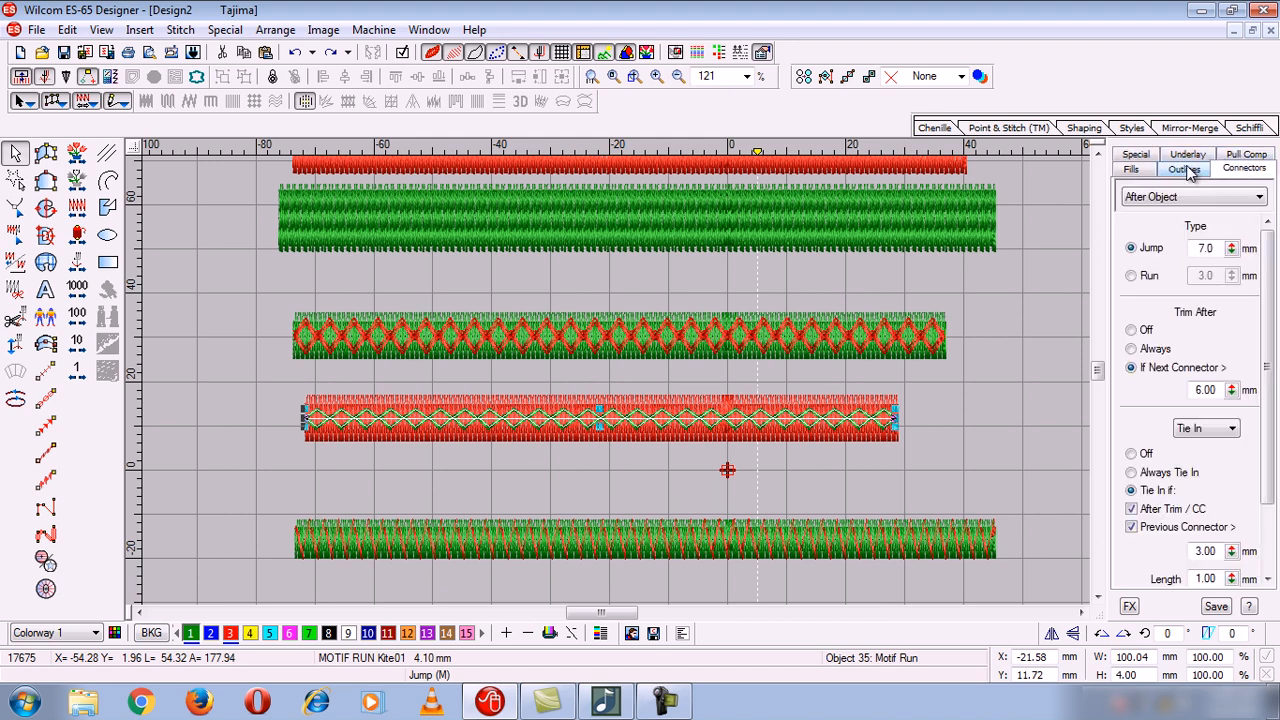
click(1186, 170)
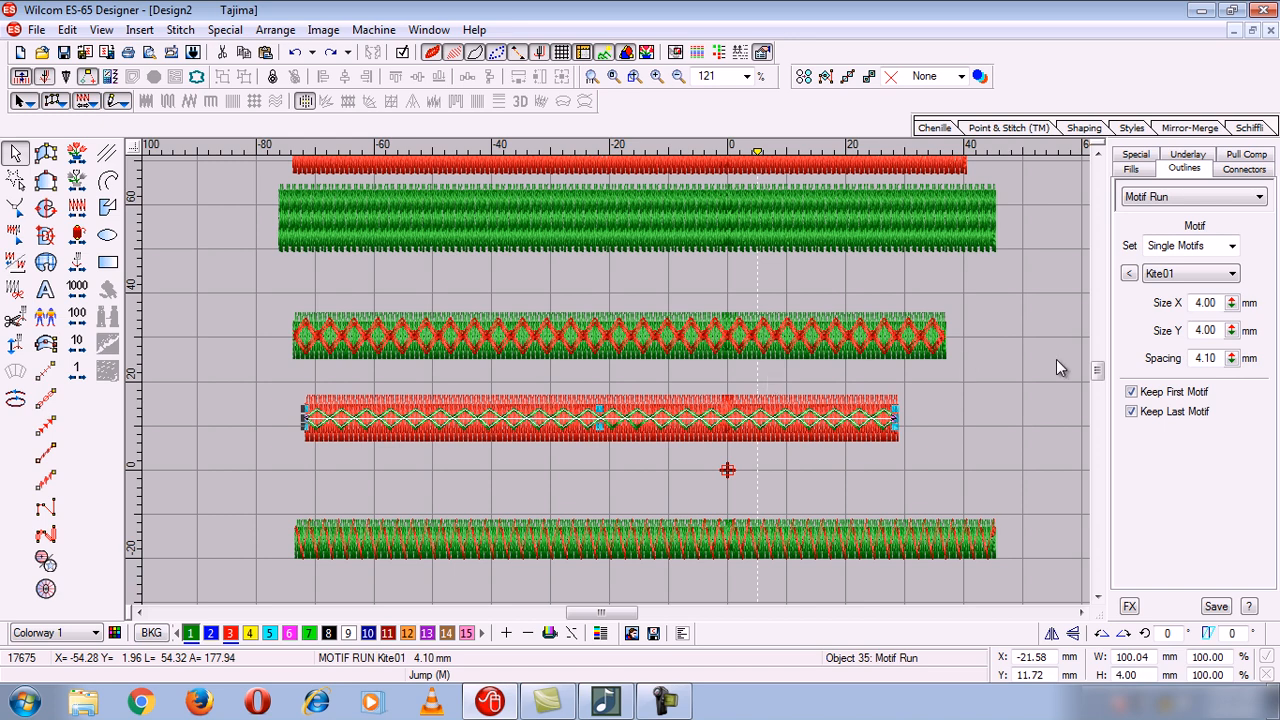
drag(1221, 330, 1167, 333)
text(6)
key(Return)
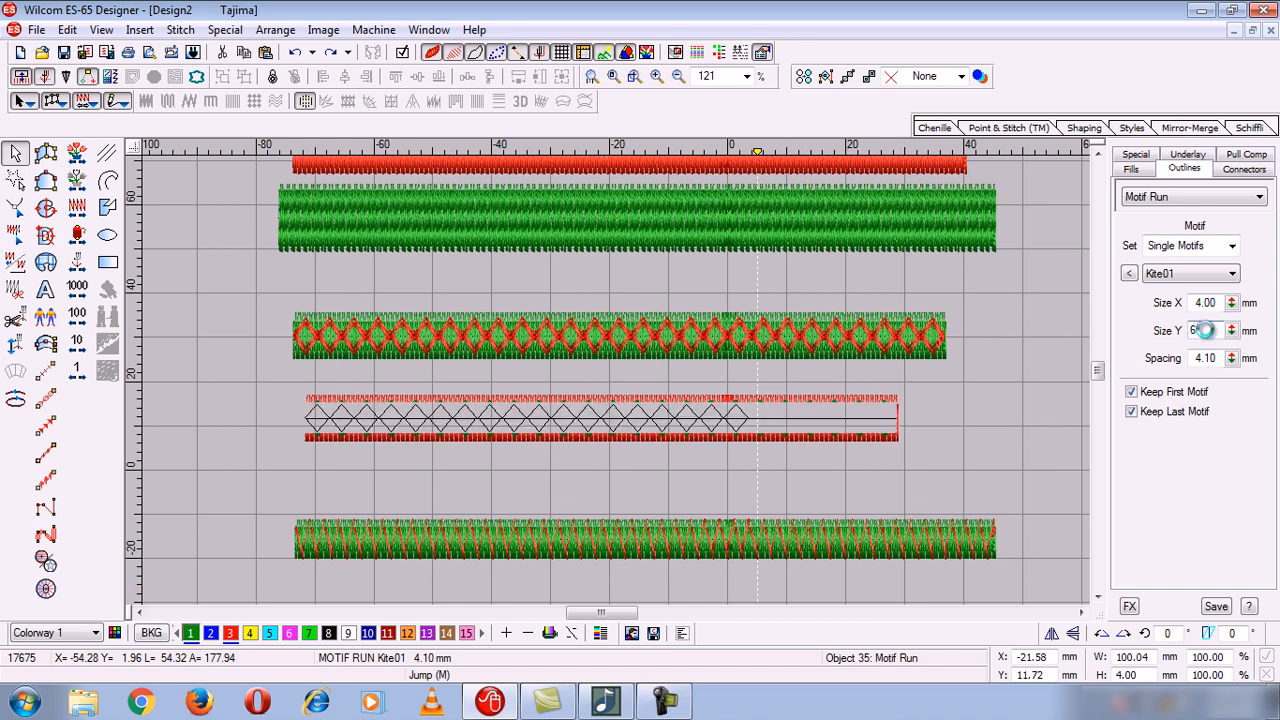
click(699, 505)
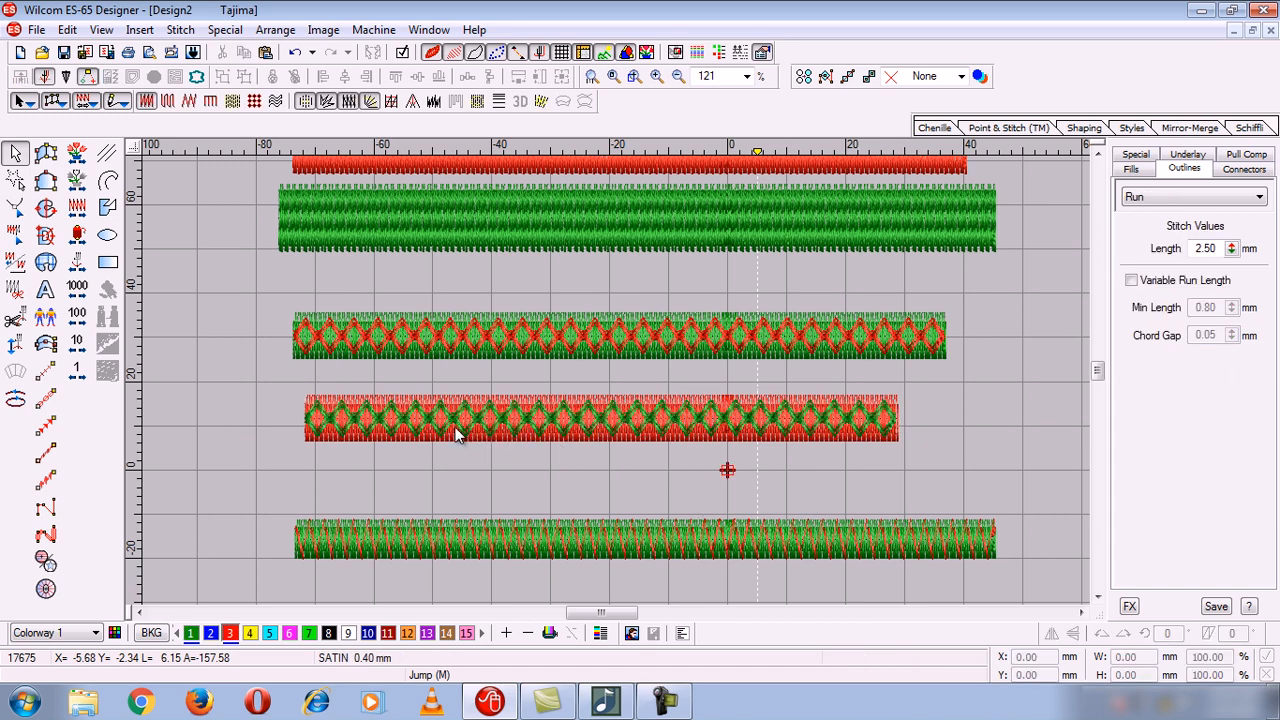
Step: Try motif spacings of 10 mm and 2 mm on the green Kite01 motif run
click(685, 420)
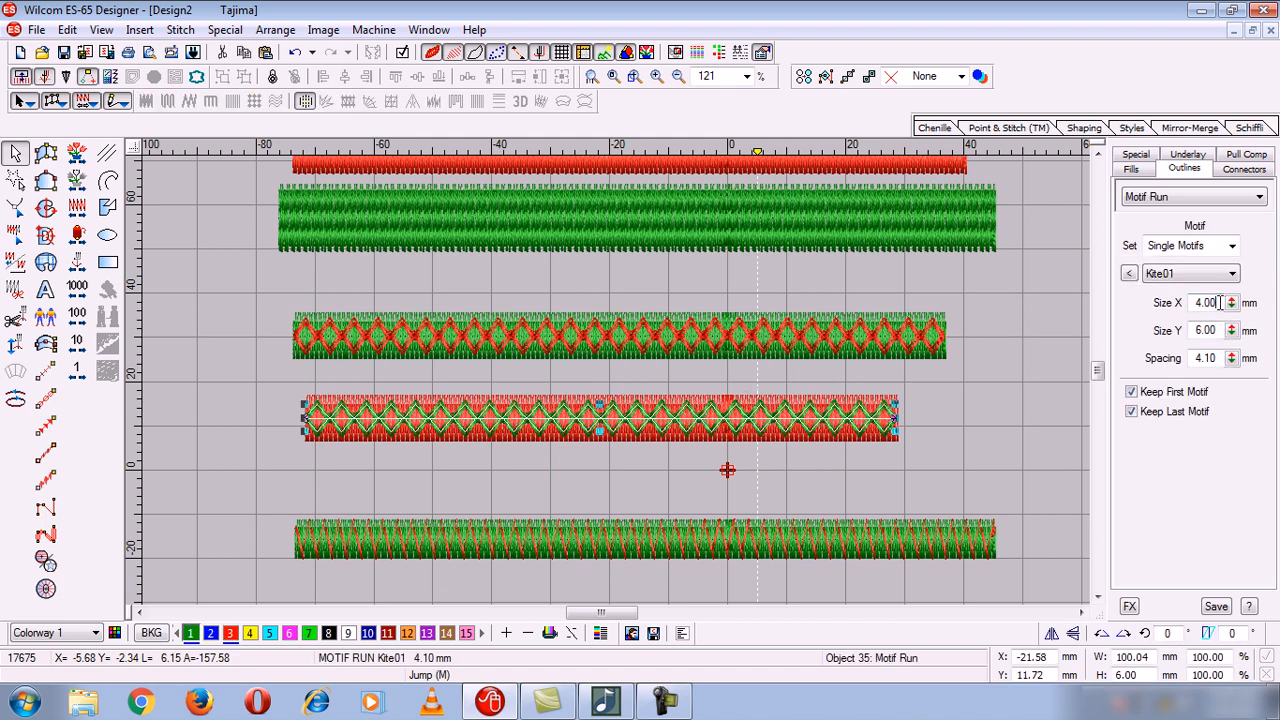
double_click(1220, 302)
double_click(1207, 358)
text(10)
key(Return)
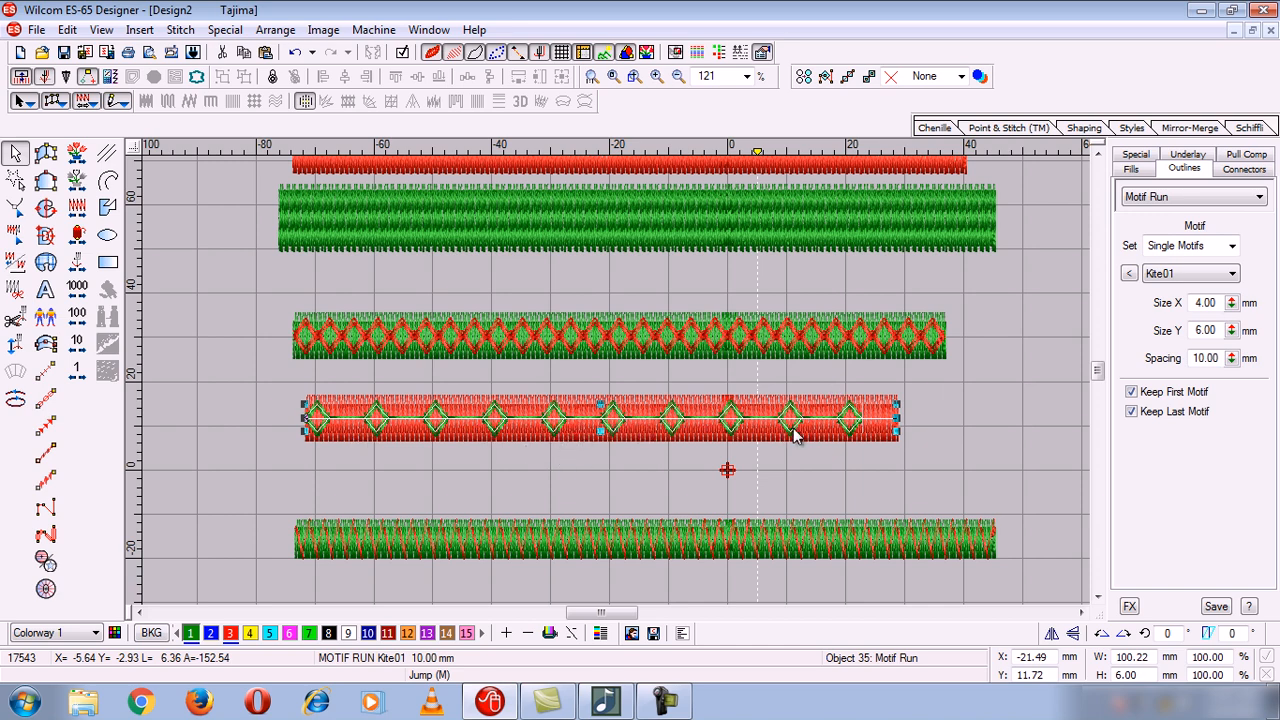
drag(1221, 358, 1161, 354)
text(2)
key(Return)
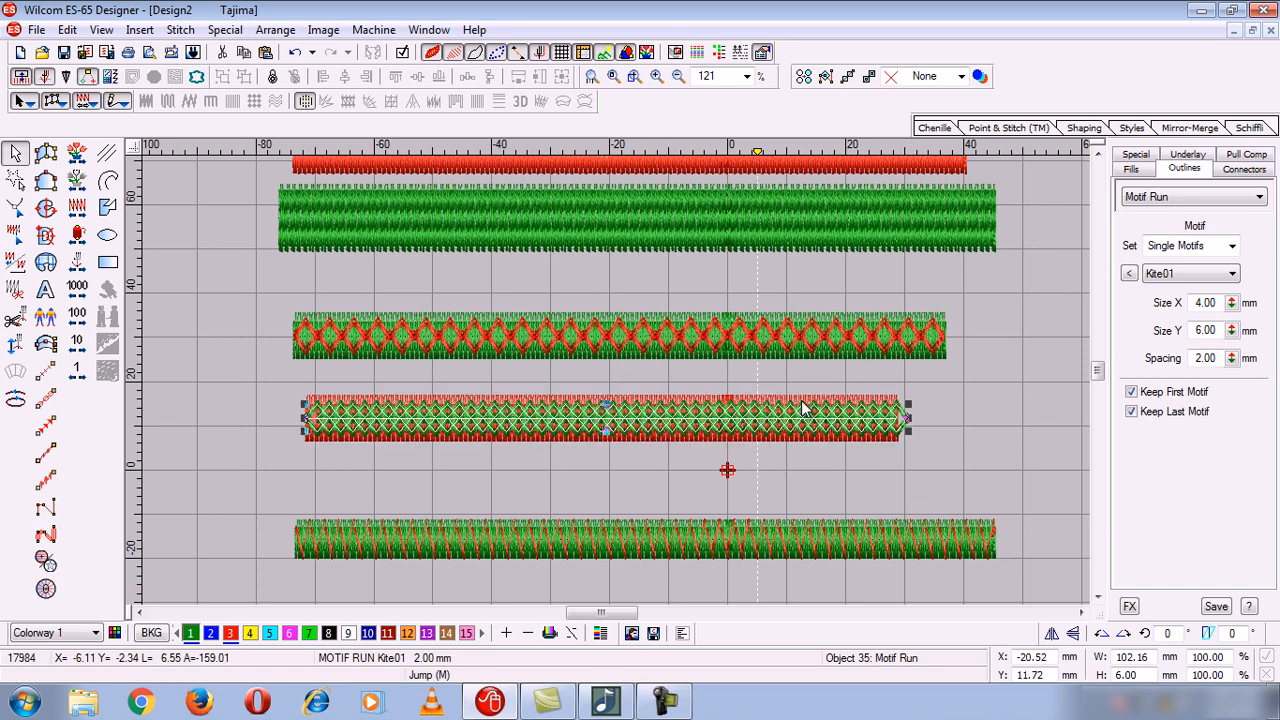
Step: Set the green Kite01 motif run's spacing back to 4.10 mm
double_click(1205, 360)
text(4)
key(Return)
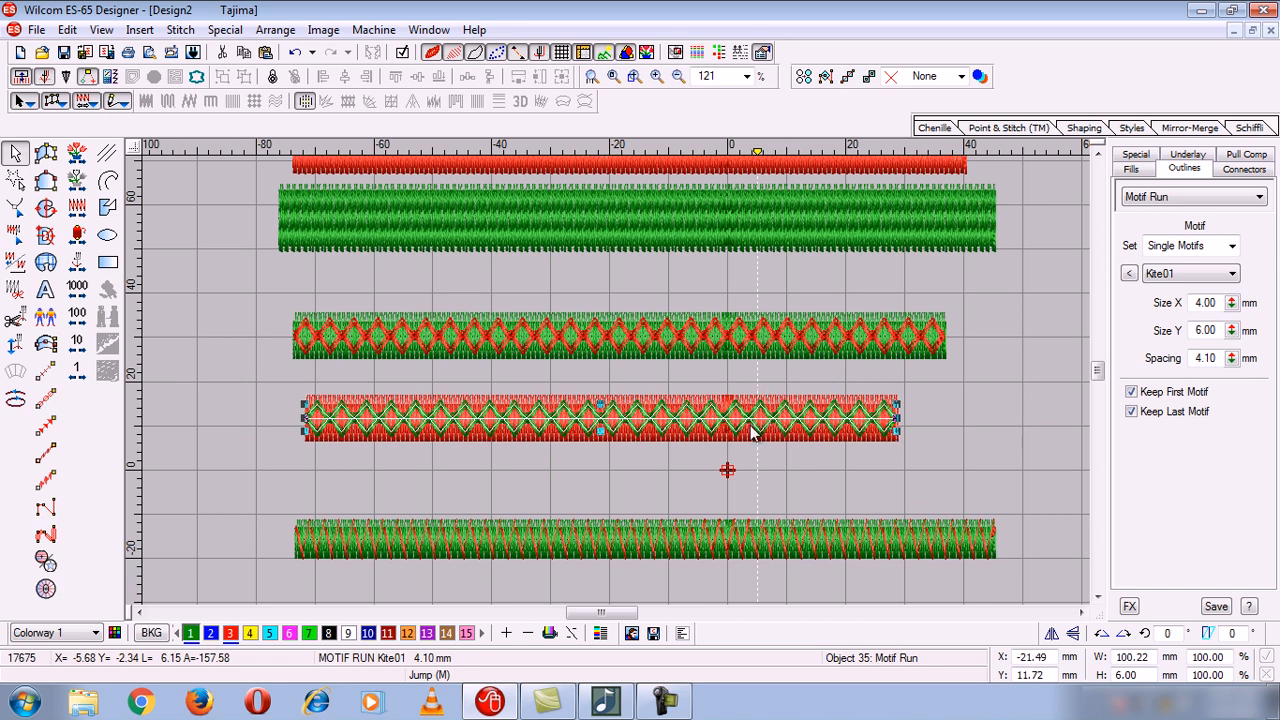
click(976, 450)
Step: Draw a horizontal red satin Input C column about 106 mm long below the red column with green diamonds
click(1097, 597)
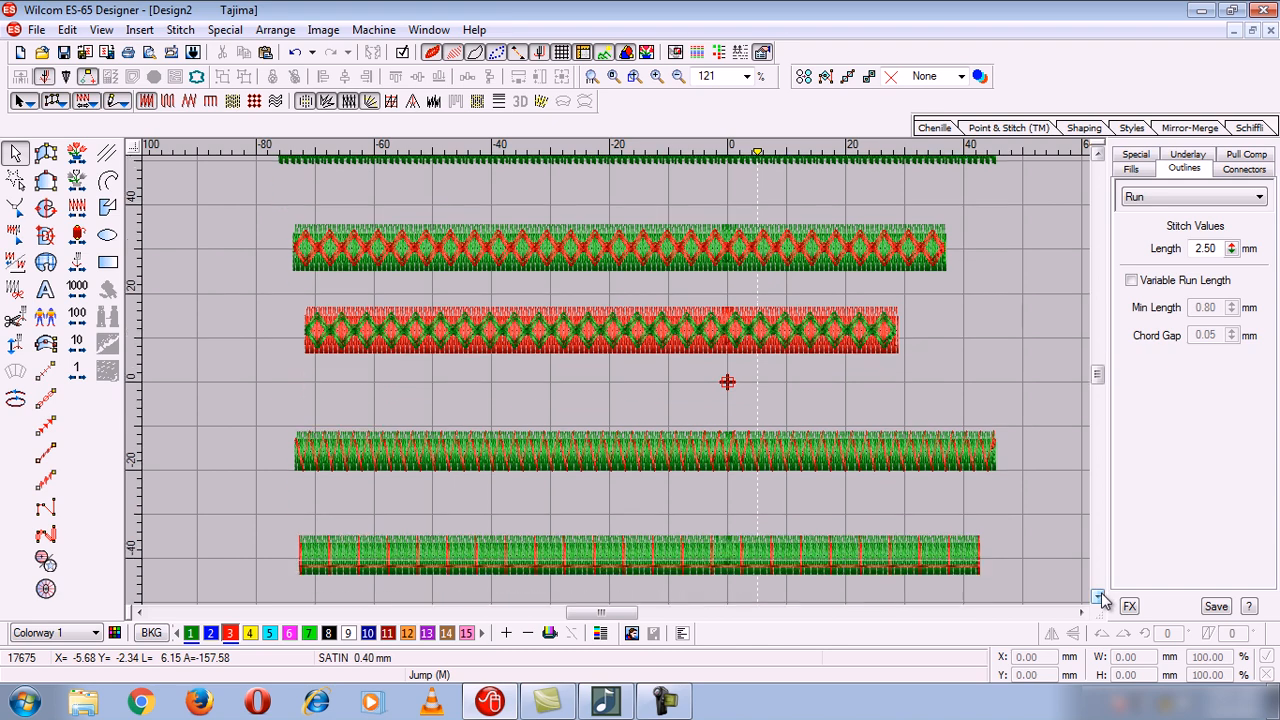
click(1097, 597)
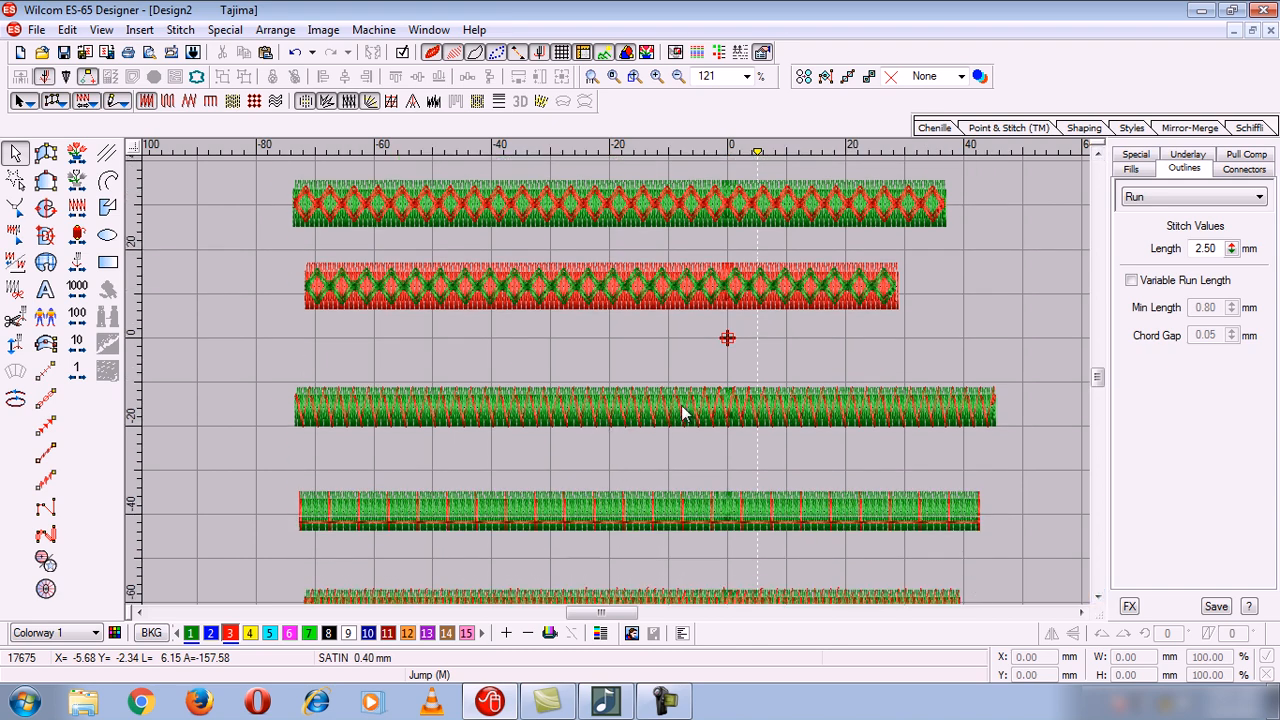
click(46, 342)
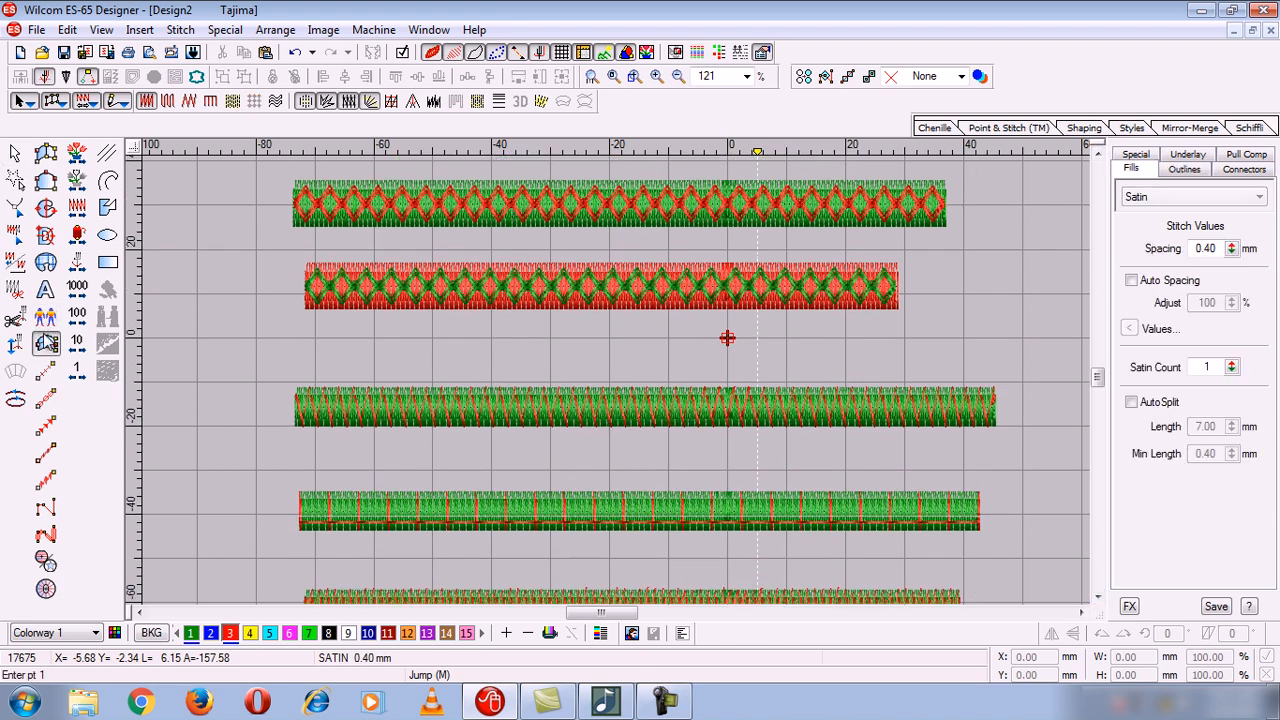
click(307, 355)
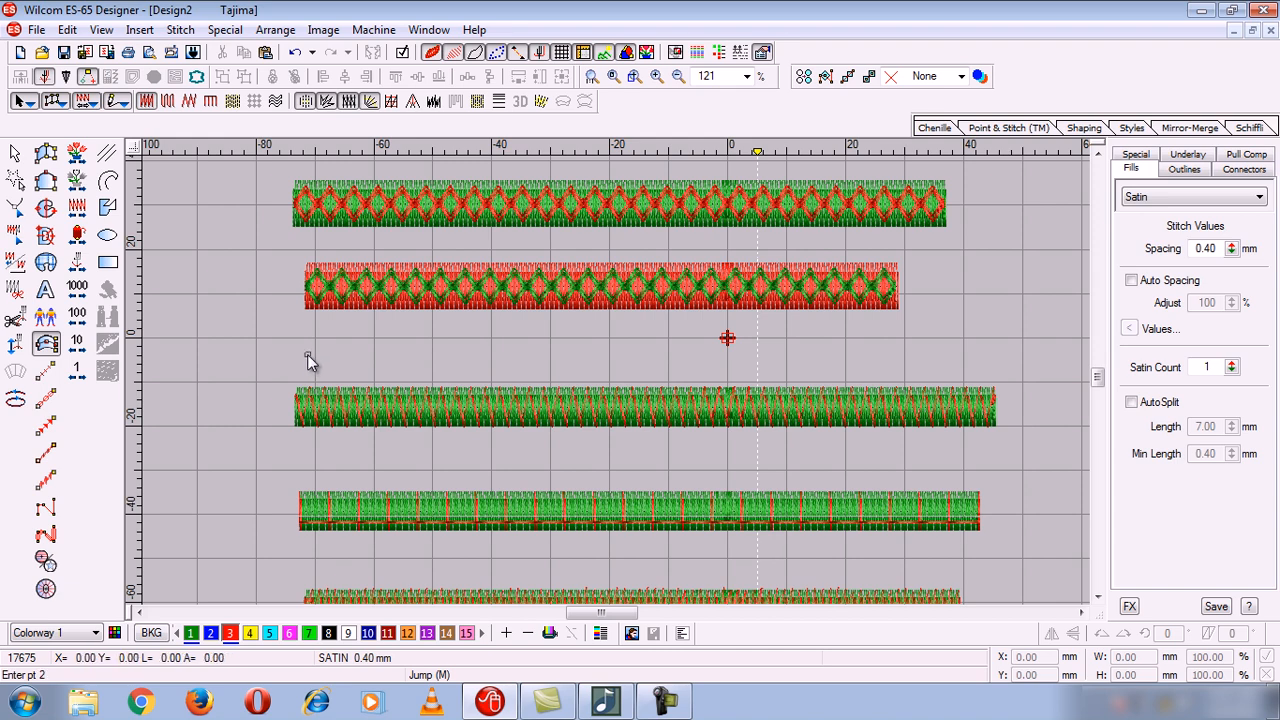
click(930, 356)
key(Return)
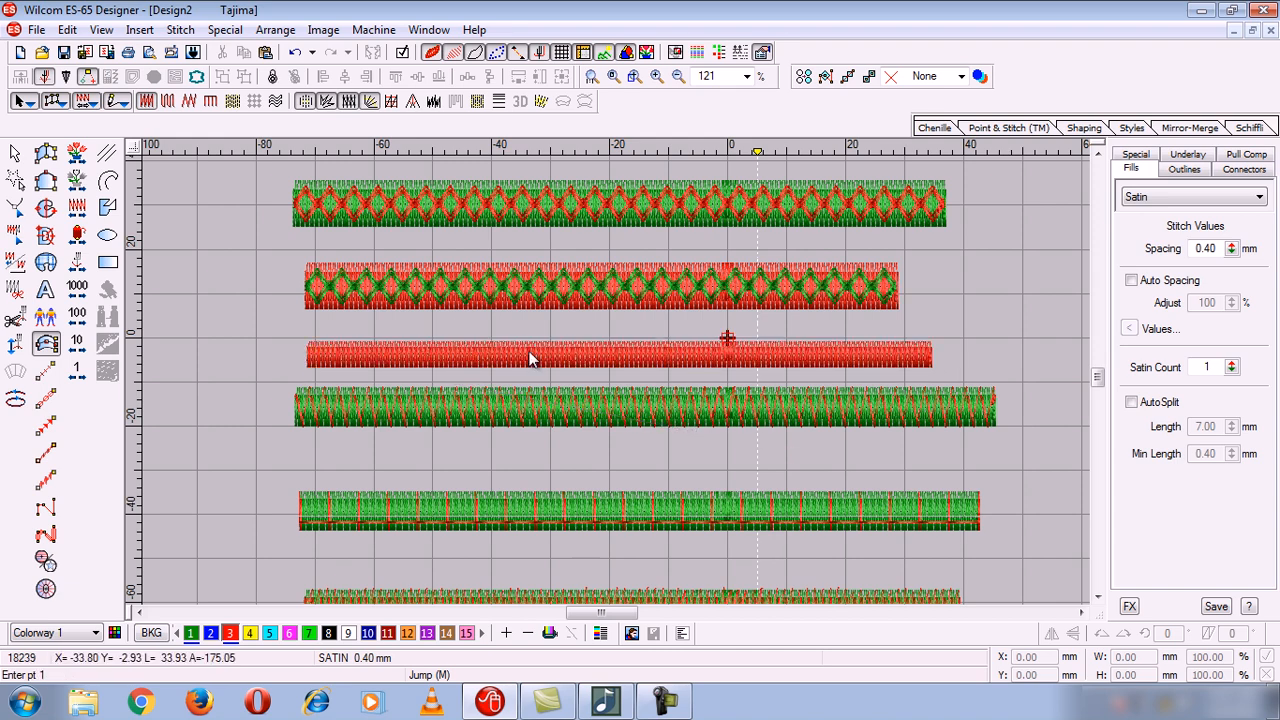
click(15, 152)
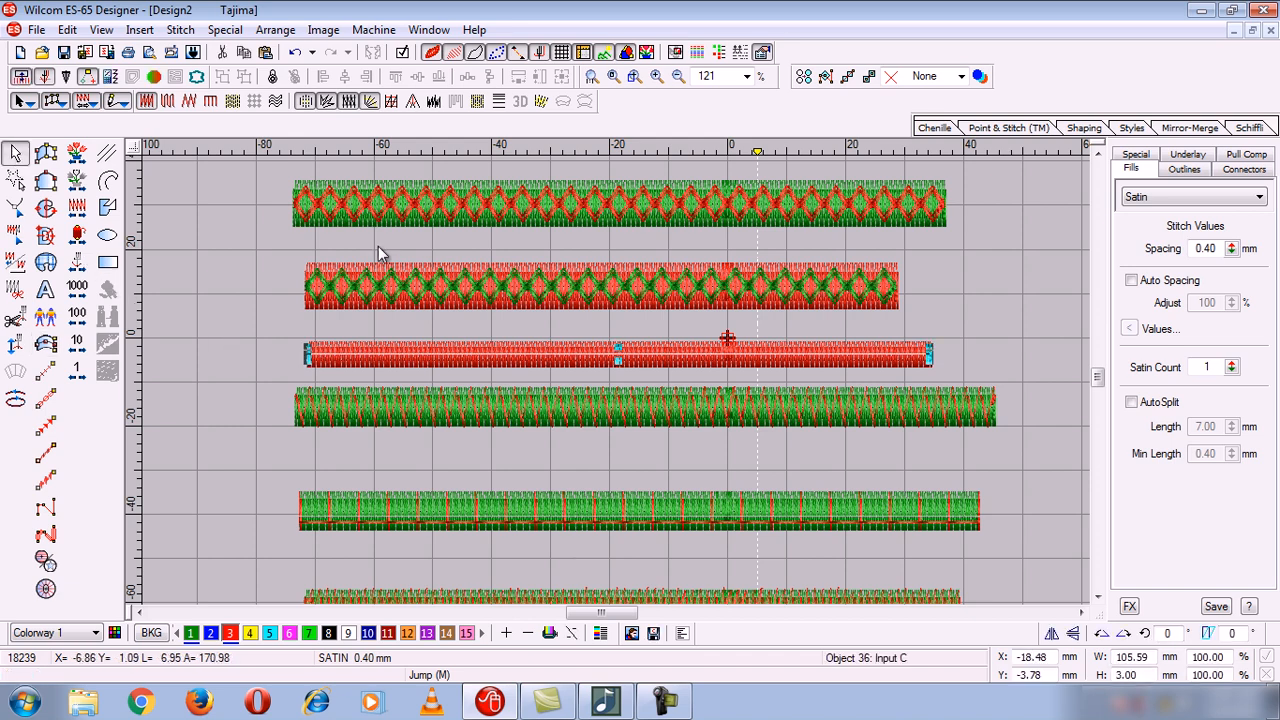
Step: Set the fourth red column's width to 6 mm
click(1136, 156)
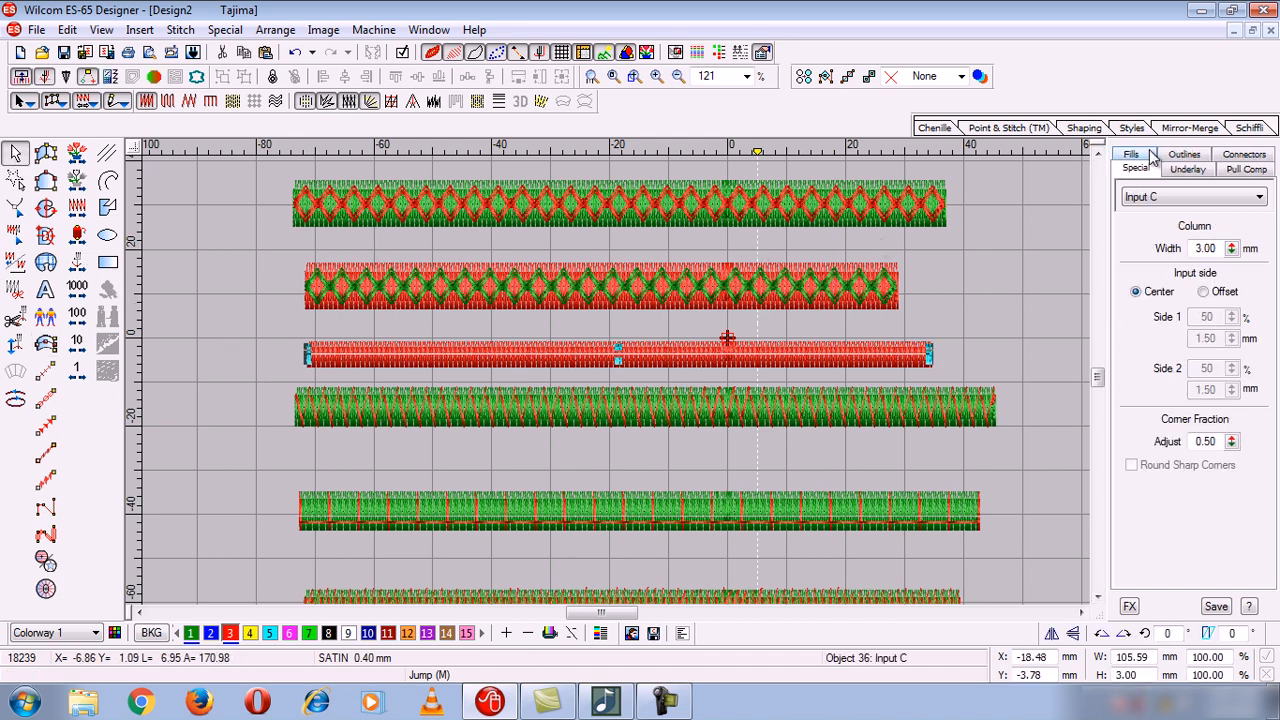
double_click(1219, 248)
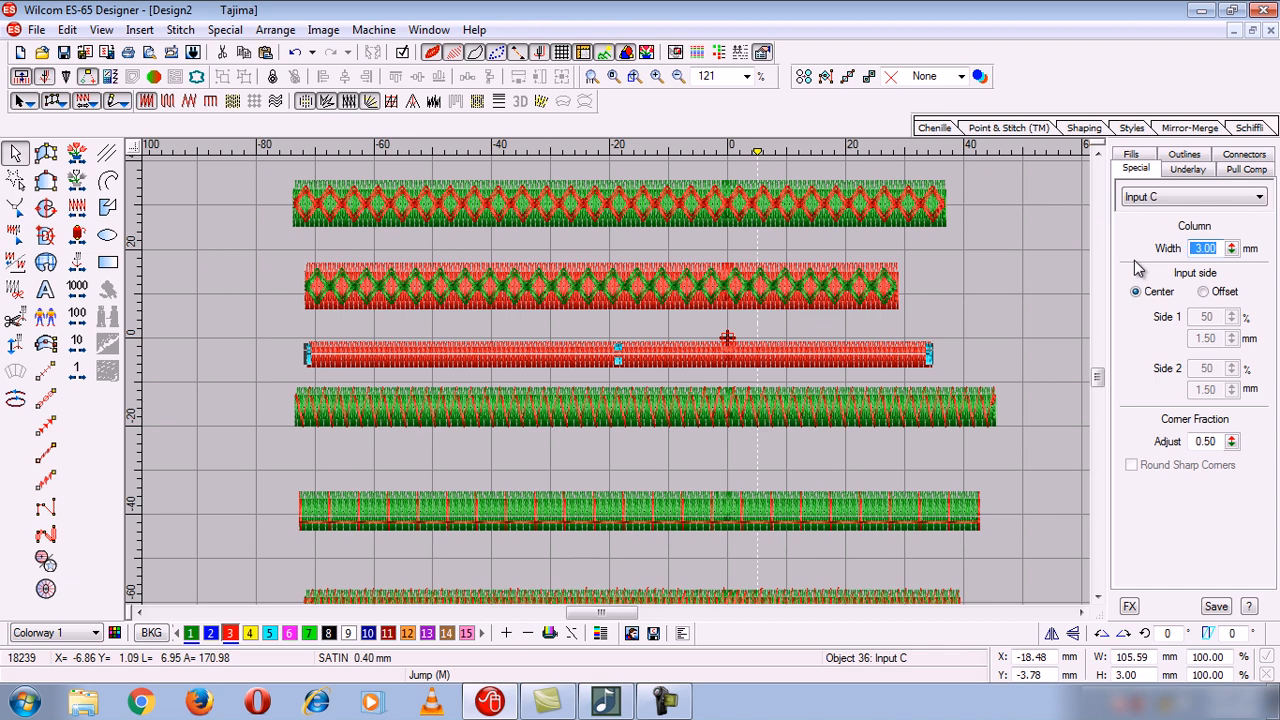
text(6)
key(Return)
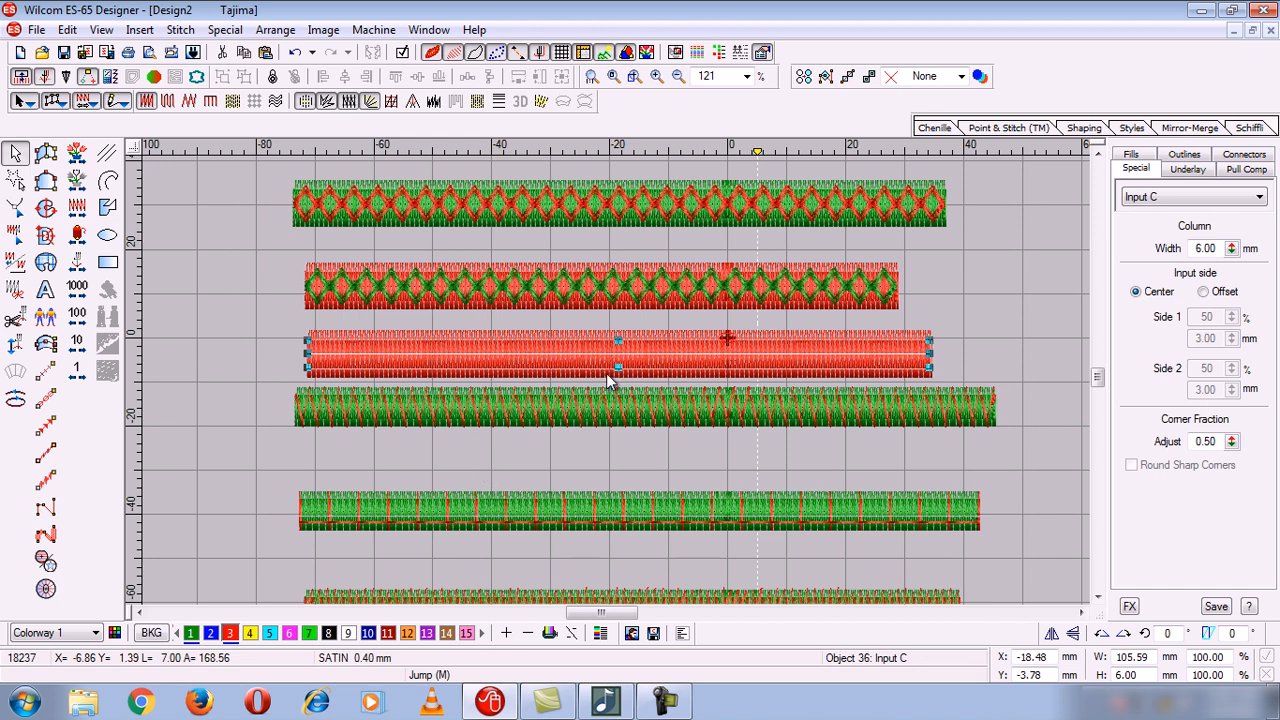
Step: Duplicate the fourth red column in place as a green Zigzag overlay using color 1
key(ctrl+d)
click(190, 633)
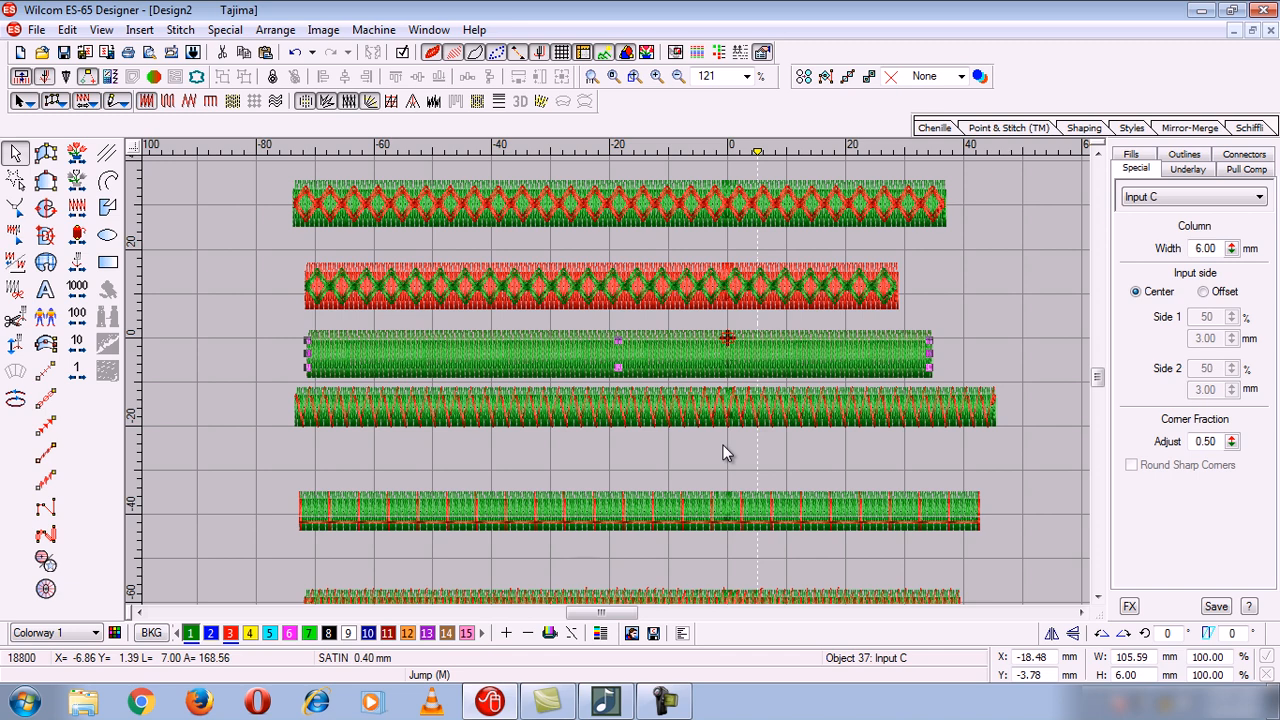
click(189, 102)
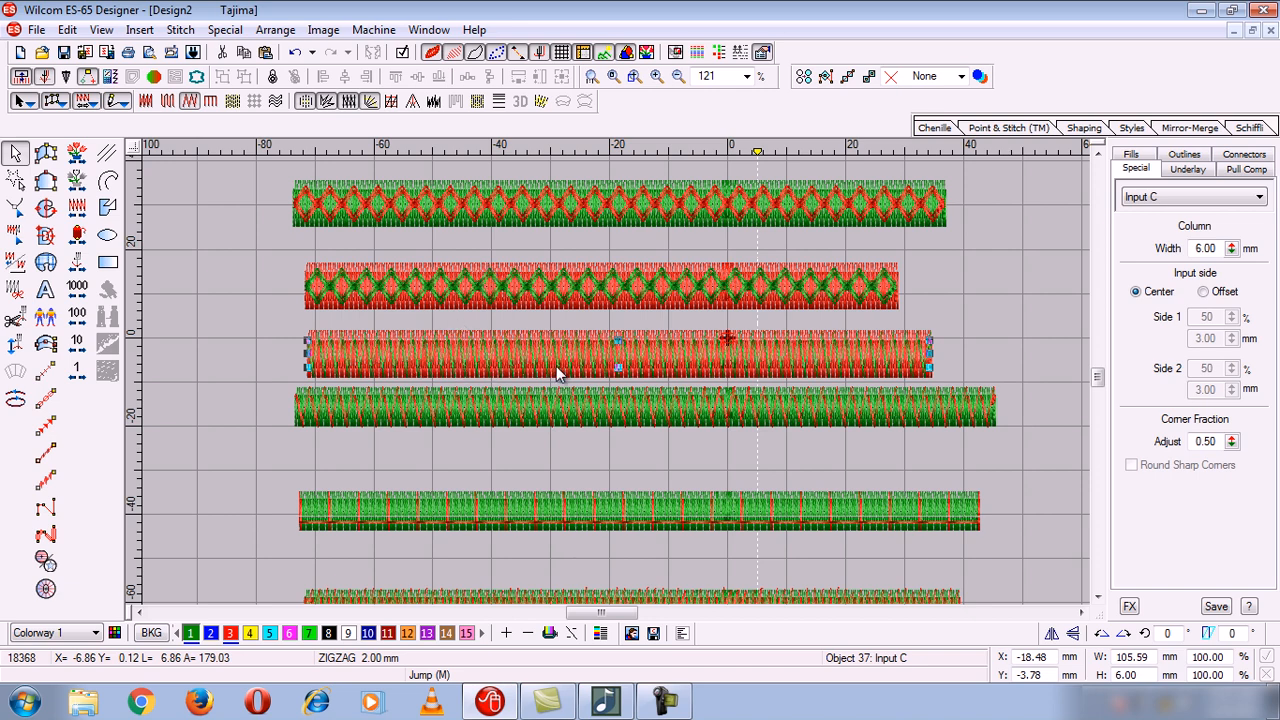
Step: Delete the fourth red column and its green zigzag overlay
click(232, 398)
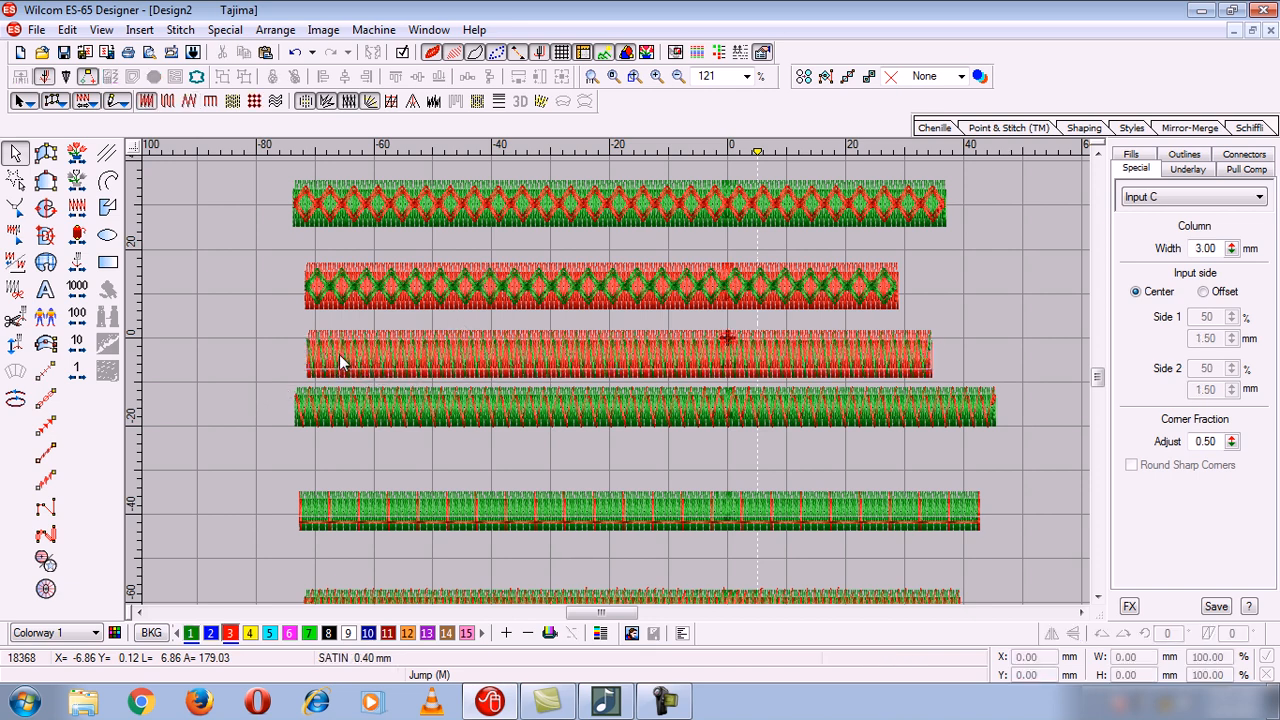
click(447, 354)
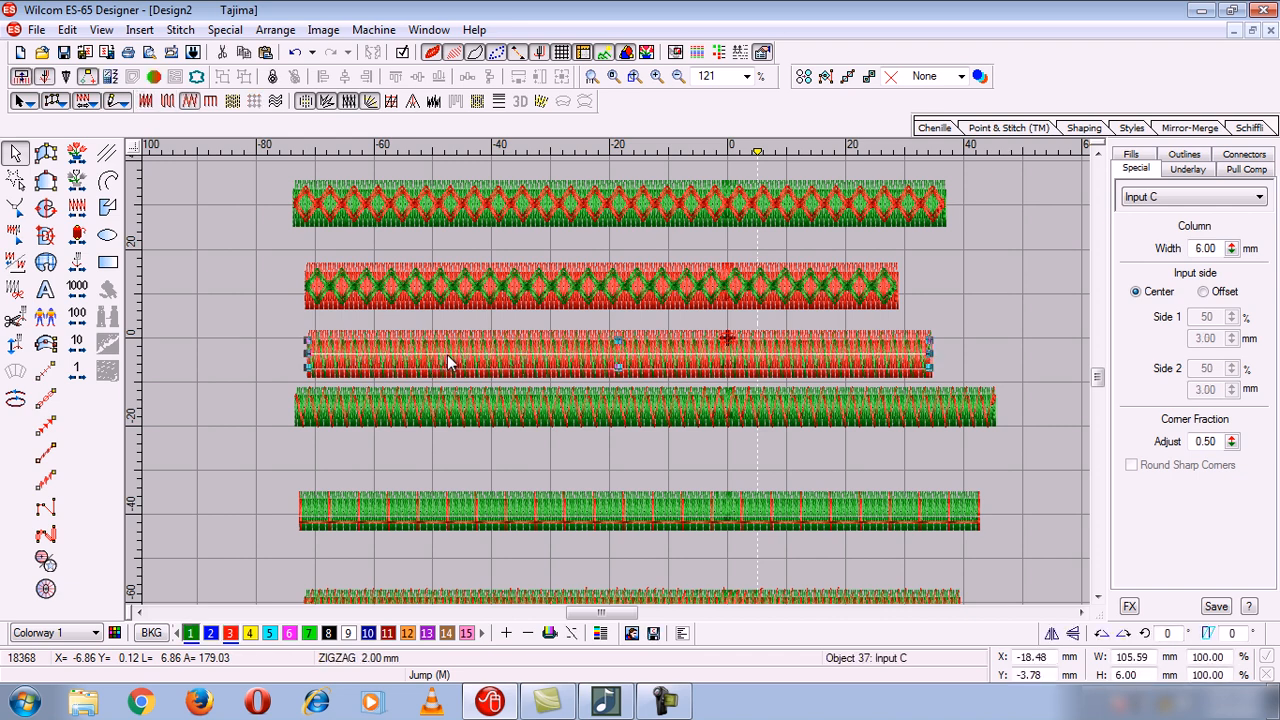
key(Delete)
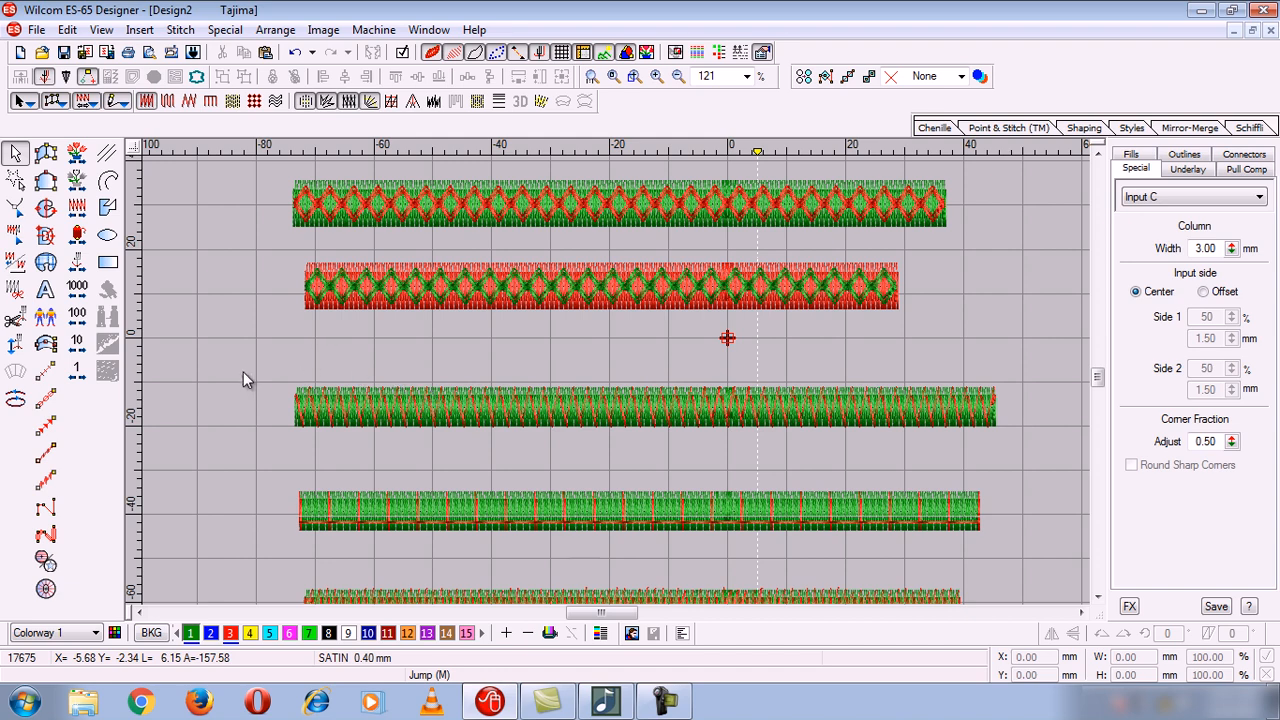
Step: Draw a horizontal green satin Input C column about 112 mm long between the red band with green diamonds and the green zigzag sample
click(45, 343)
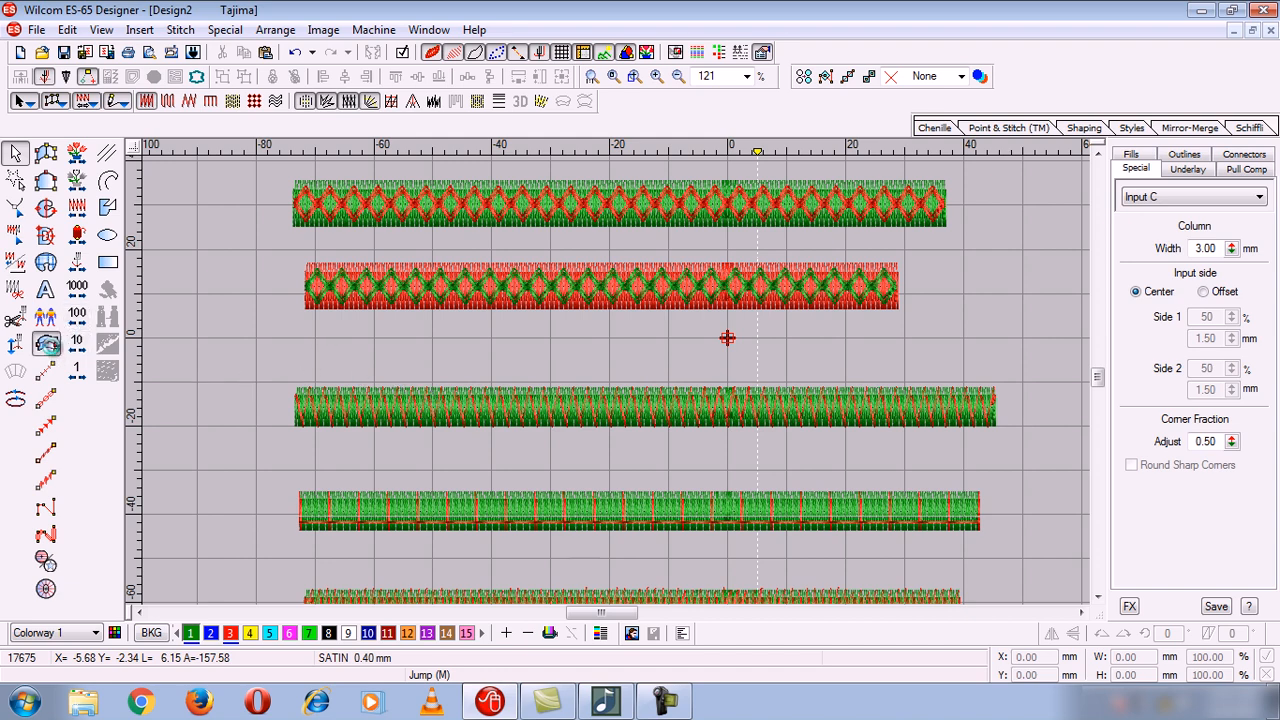
click(311, 353)
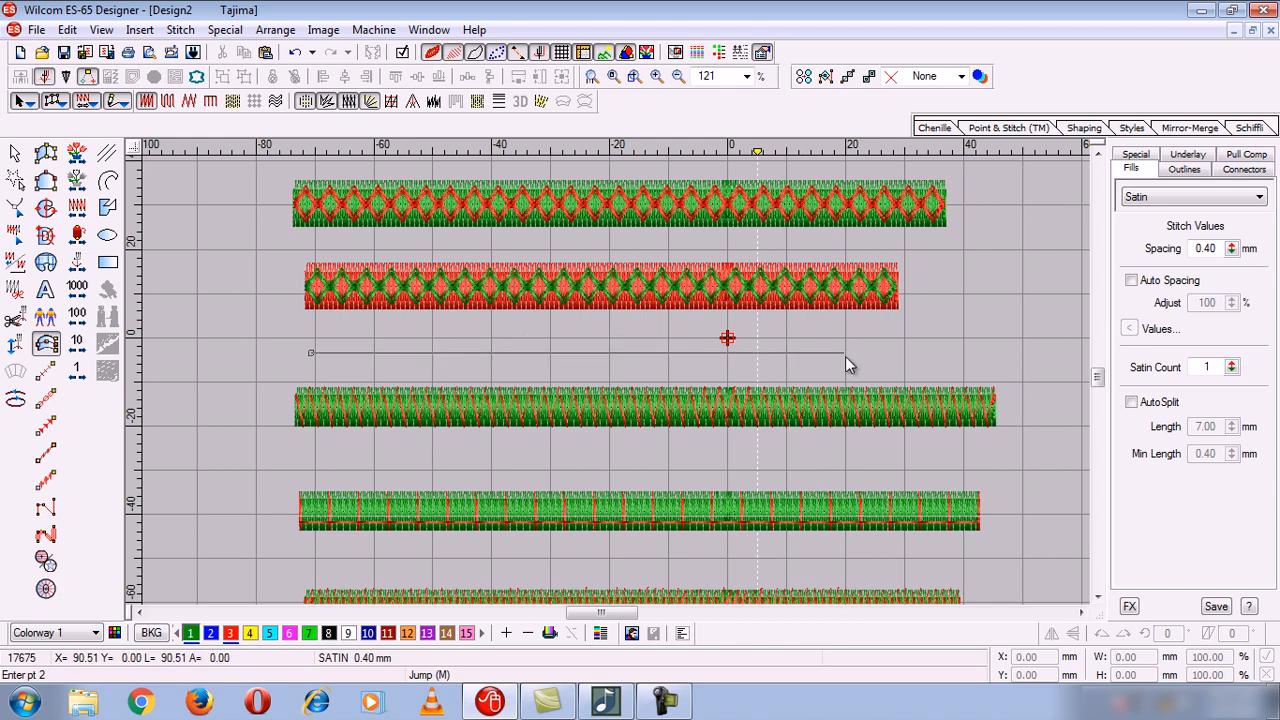
click(973, 355)
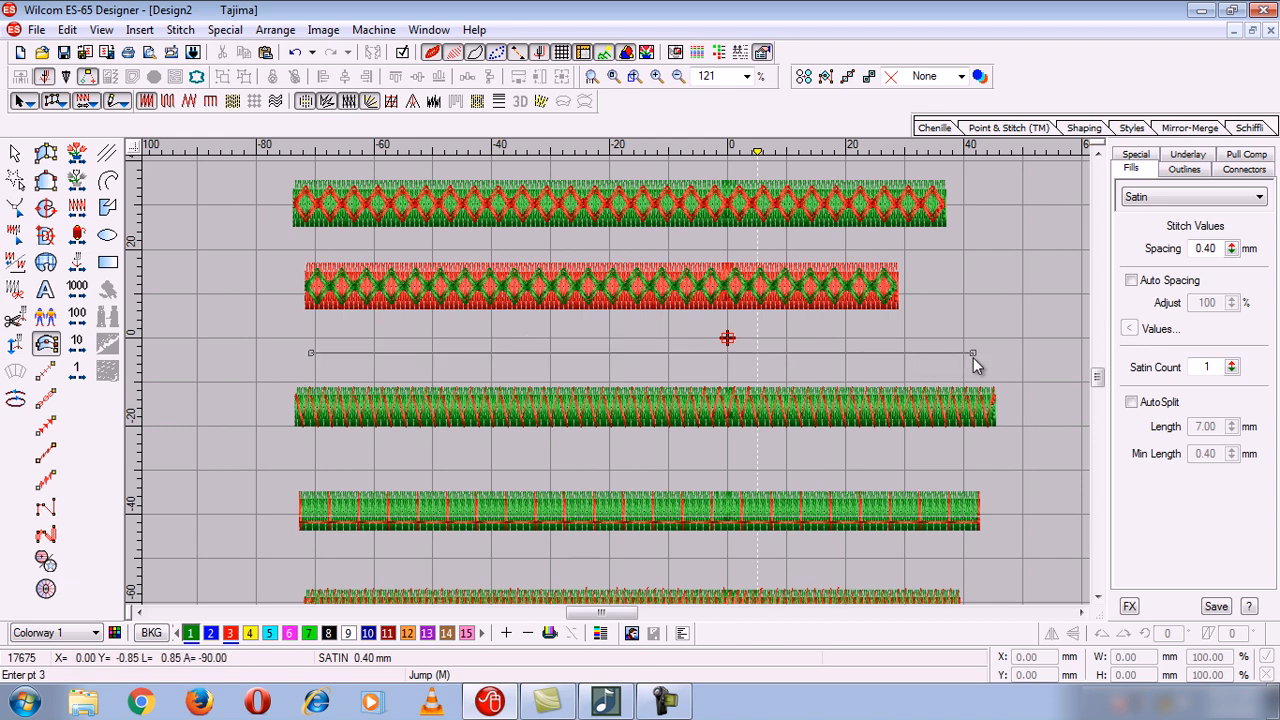
key(Return)
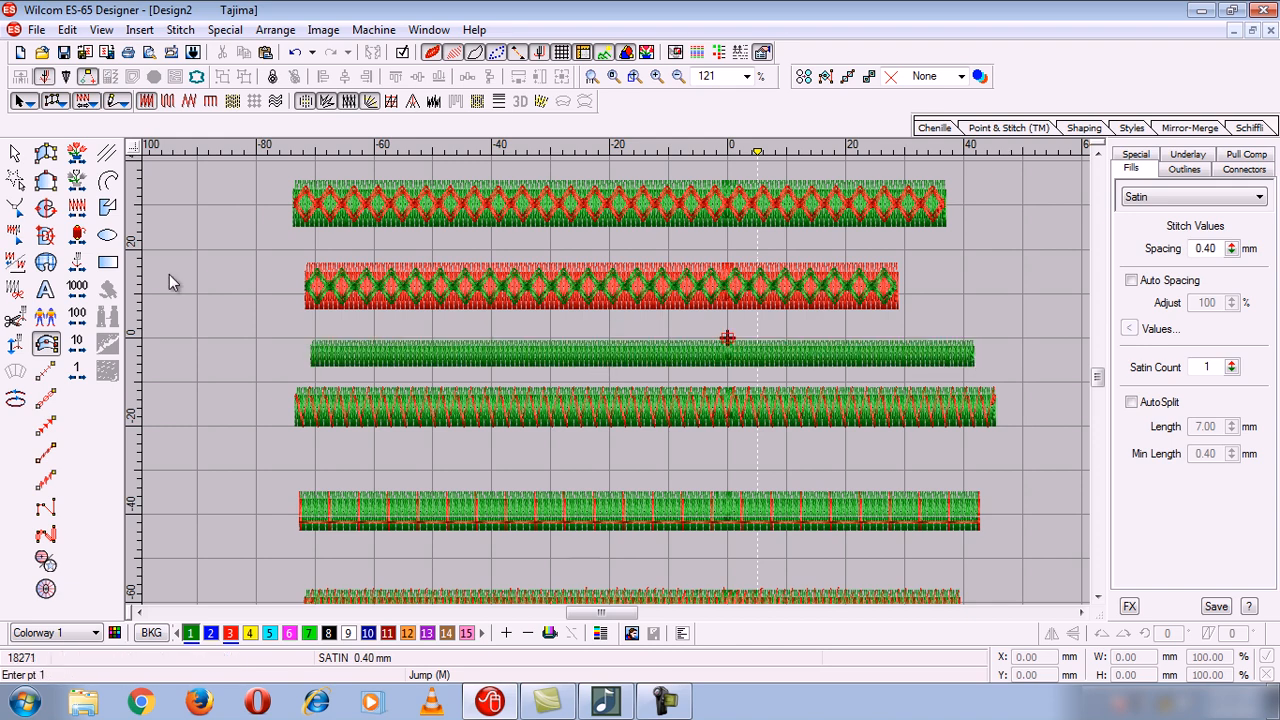
Step: Set the width of the newly drawn green satin column to 6 mm
click(15, 152)
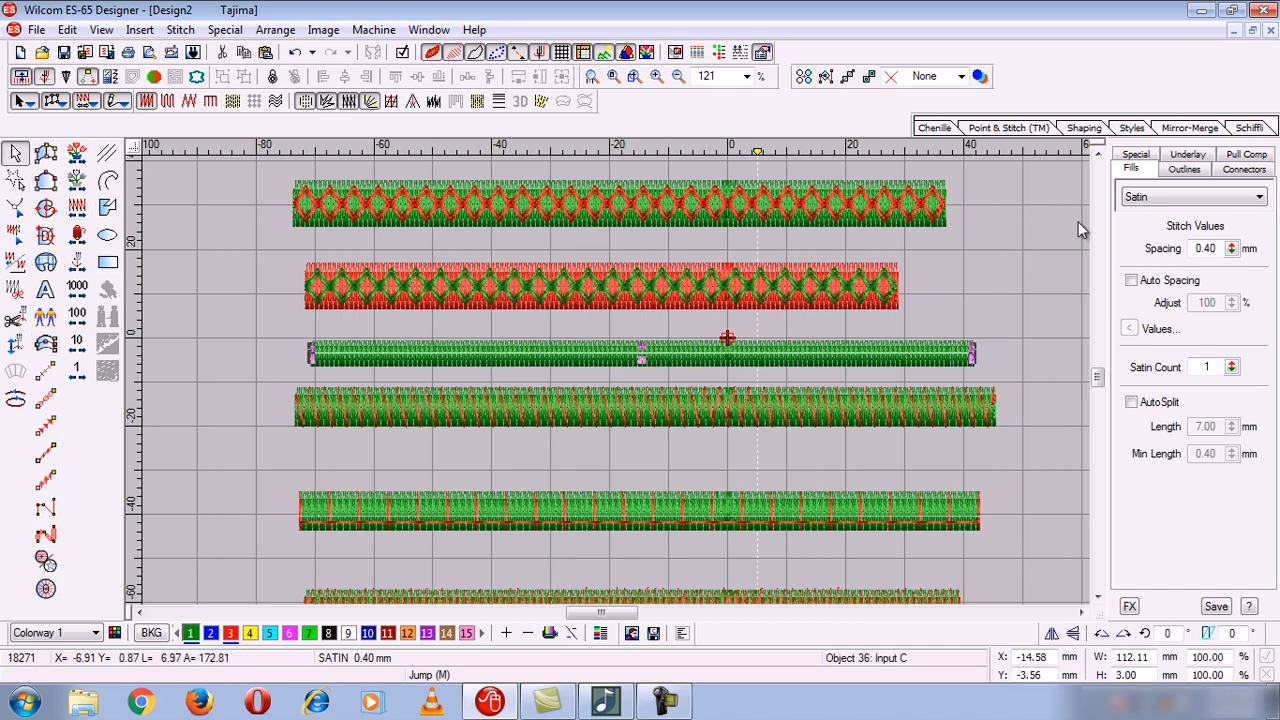
click(1135, 155)
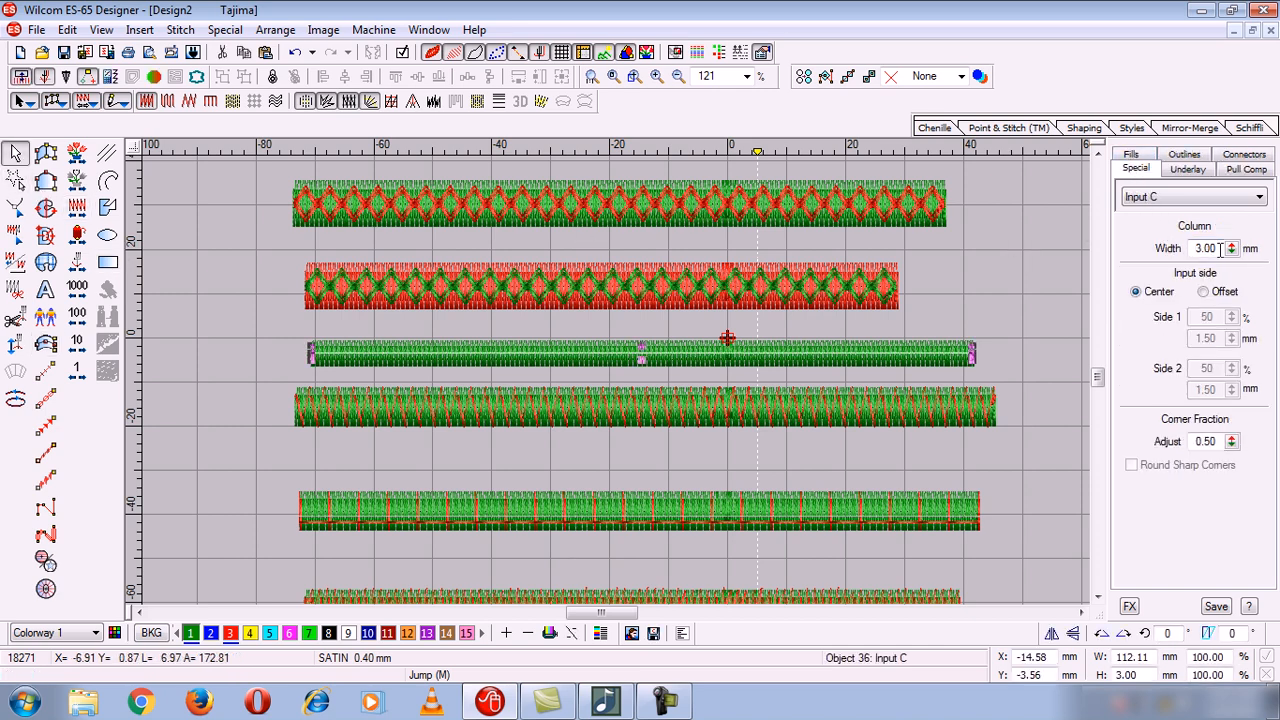
drag(1219, 249, 1165, 256)
text(6)
key(Return)
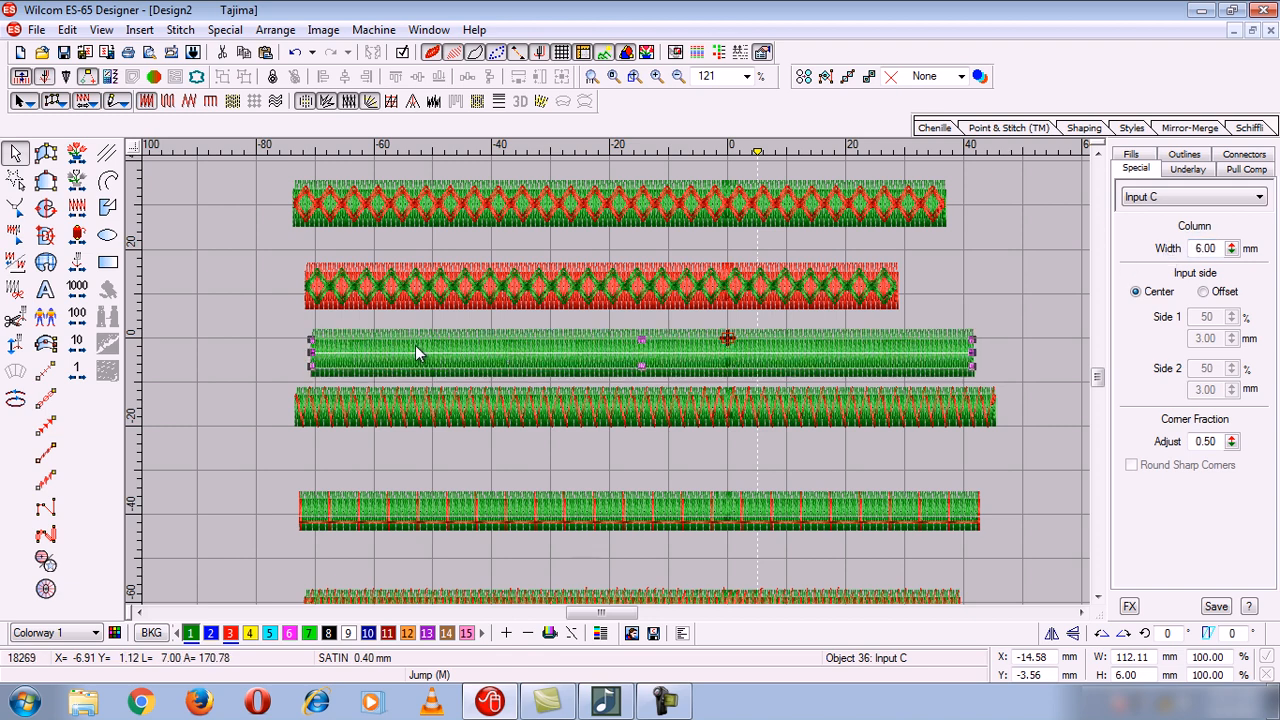
Step: Duplicate the 6 mm green column in place as a red Zigzag overlay using color 3
key(ctrl+d)
click(230, 633)
click(188, 101)
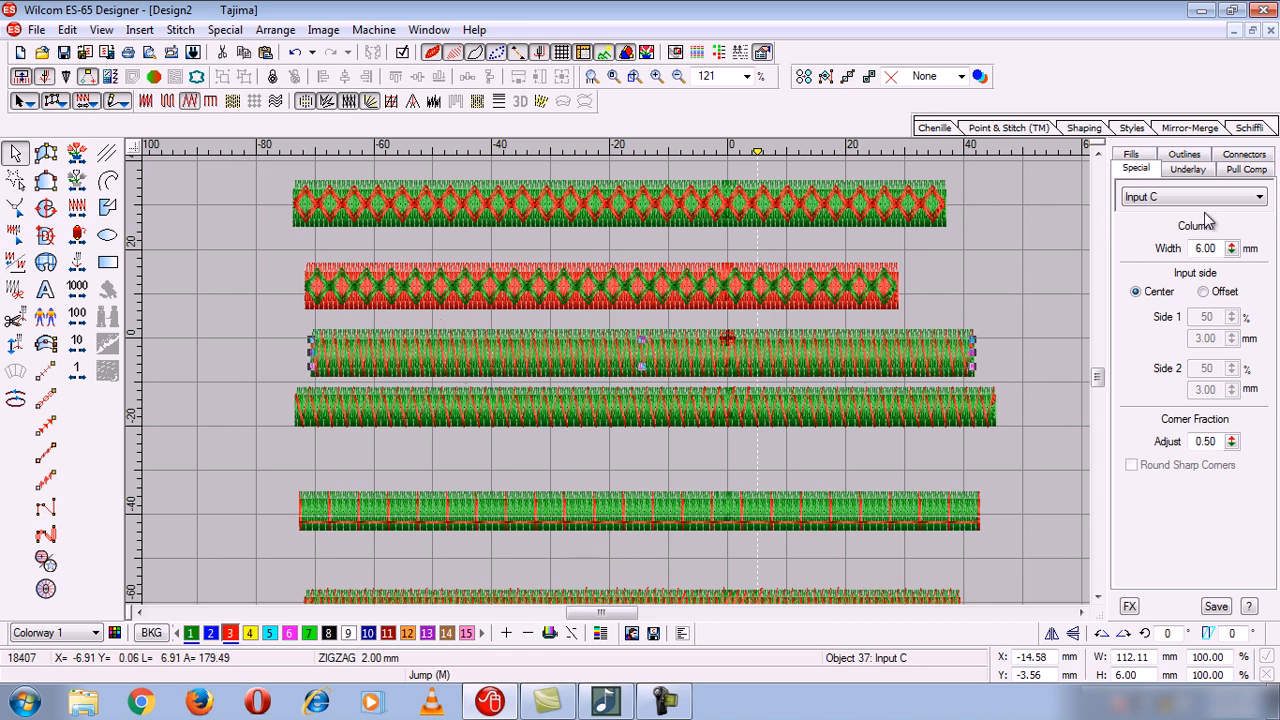
Step: Try spacings of 1 mm and 6 mm on the red zigzag overlay, and return it to 2 mm
click(1134, 155)
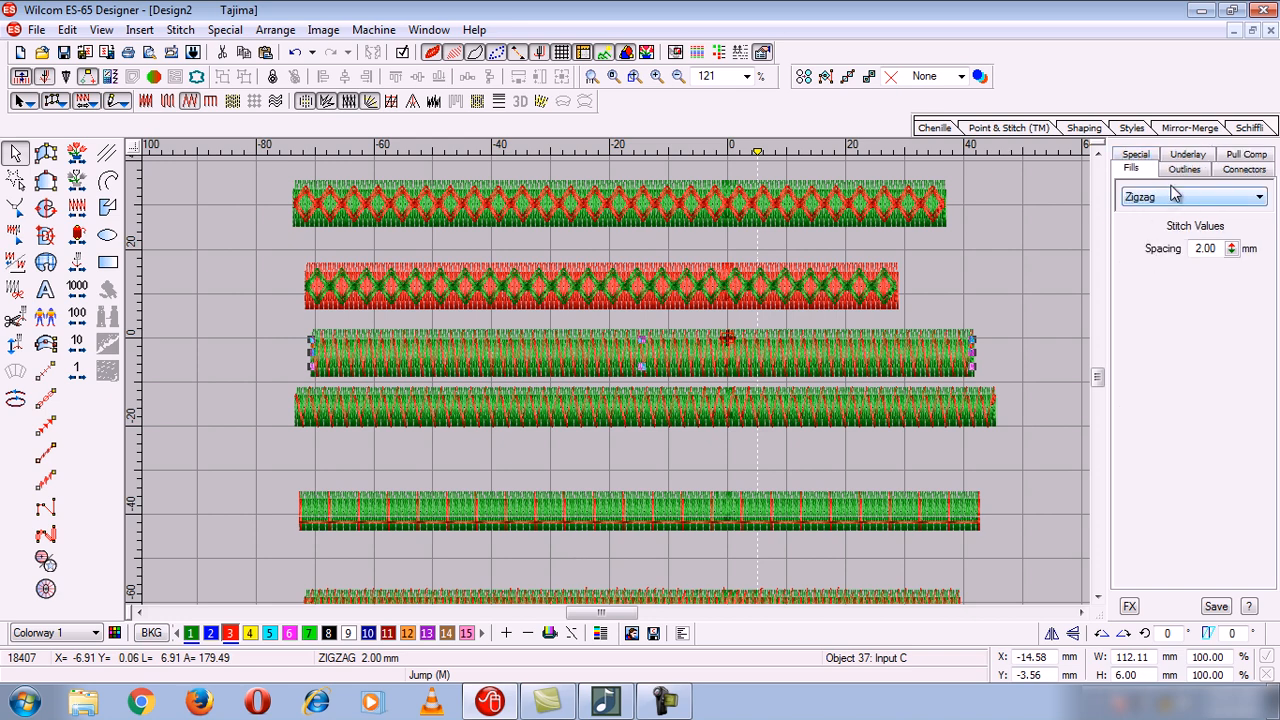
drag(1219, 249, 1184, 251)
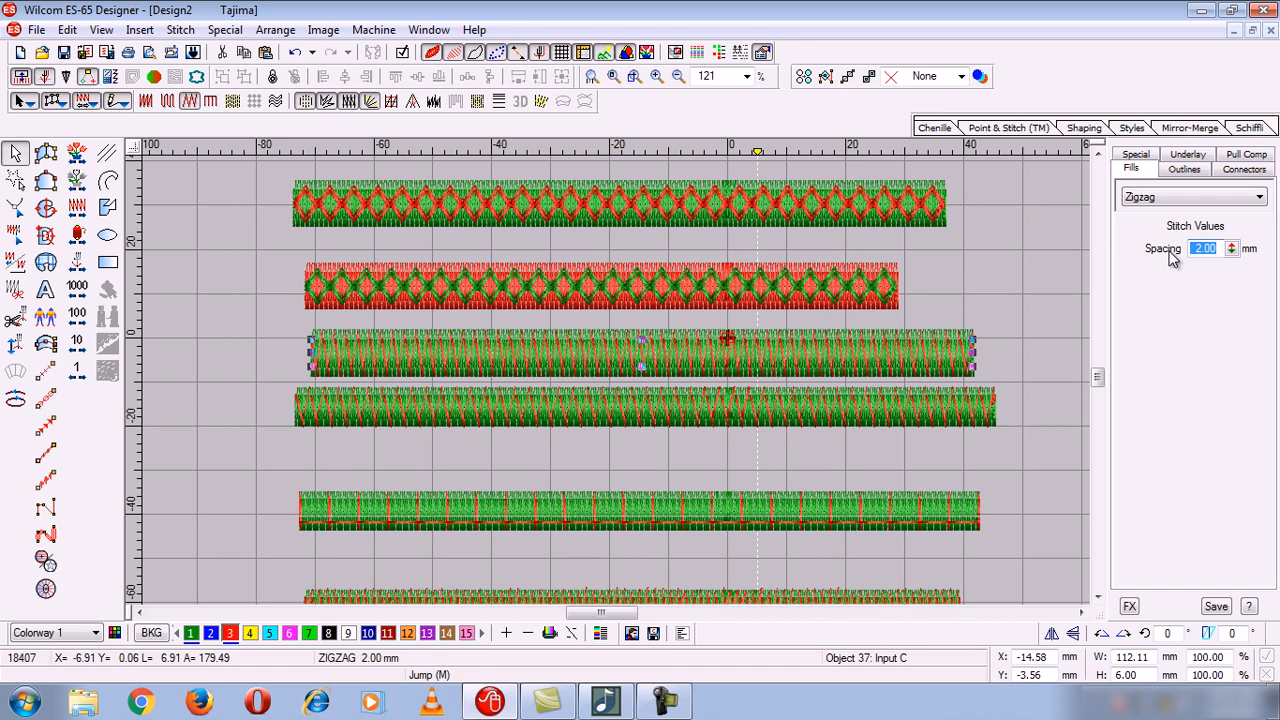
text(1)
key(Return)
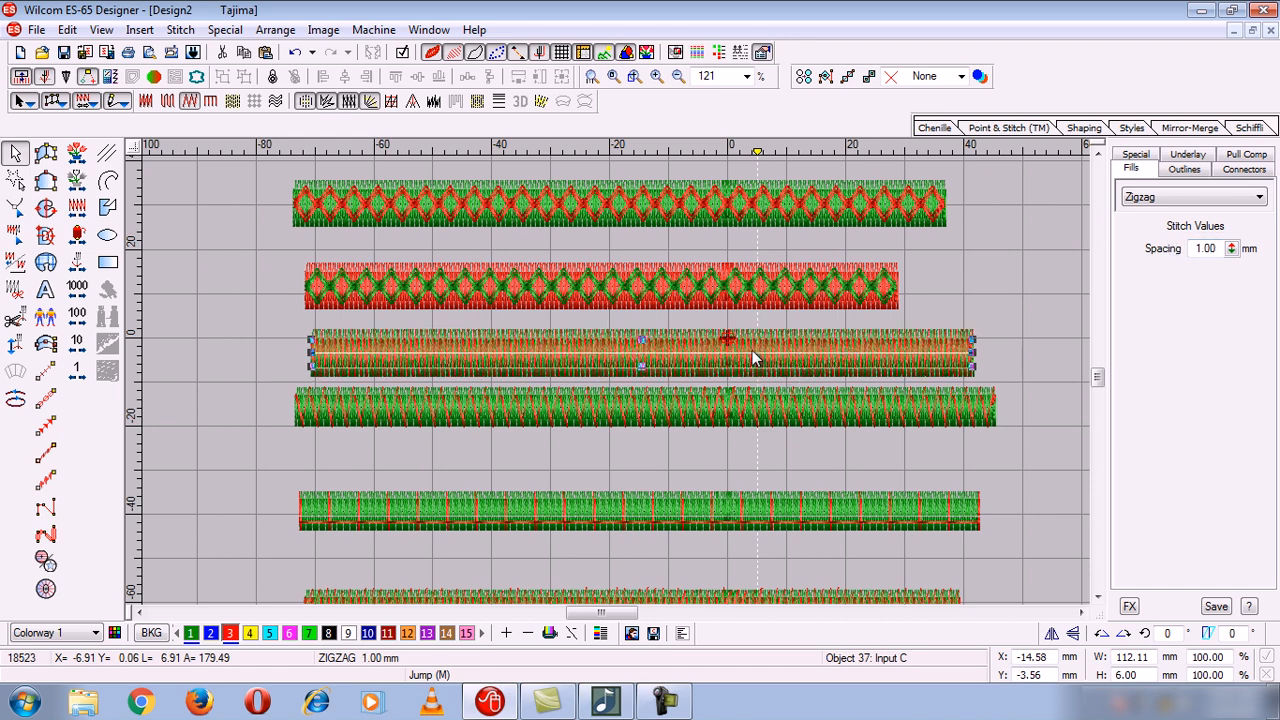
double_click(1222, 248)
text(6)
key(Return)
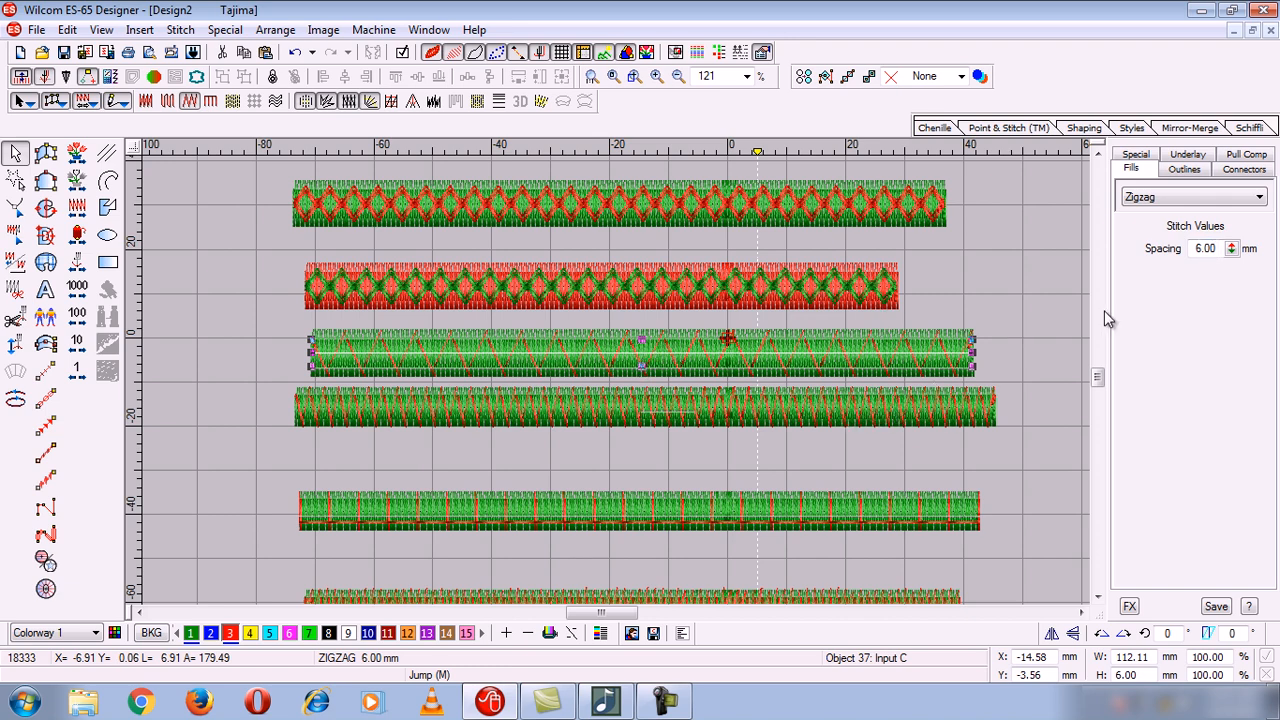
drag(1221, 249, 1156, 252)
text(2)
key(Return)
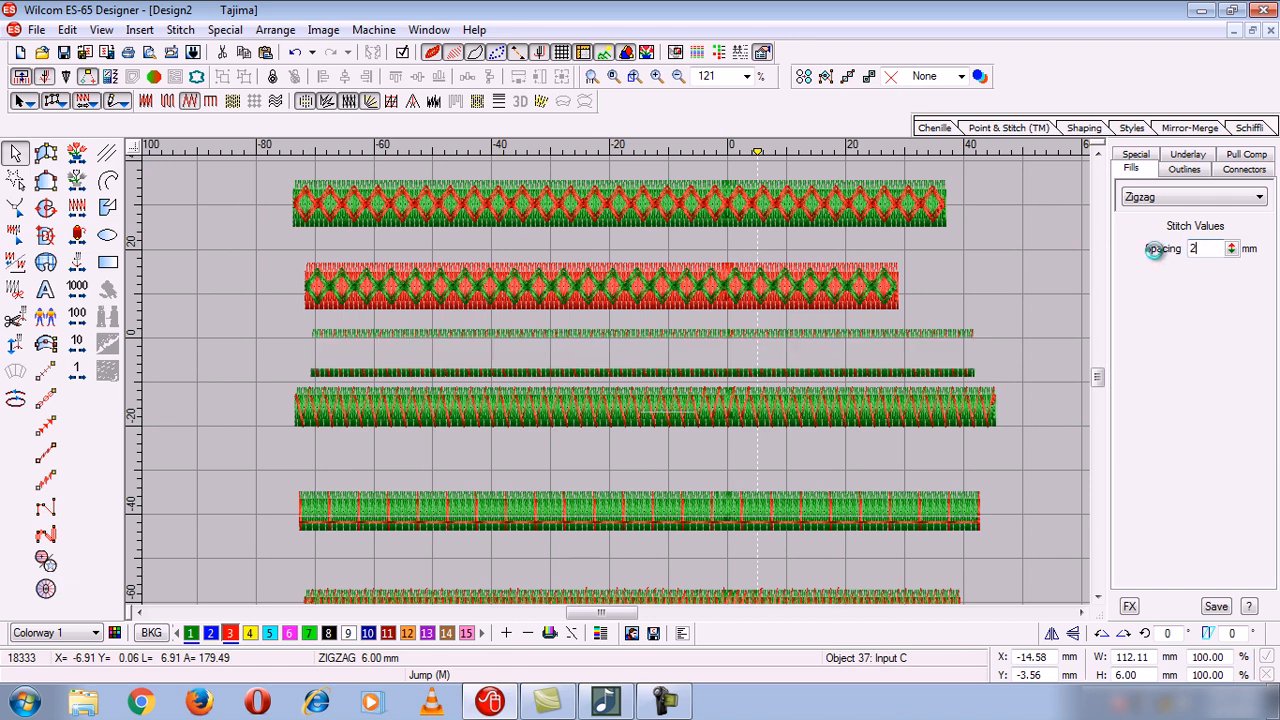
Step: Draw a horizontal green satin Input C column about 107 mm long between the zigzag sample and the E Stitch sample
click(1097, 597)
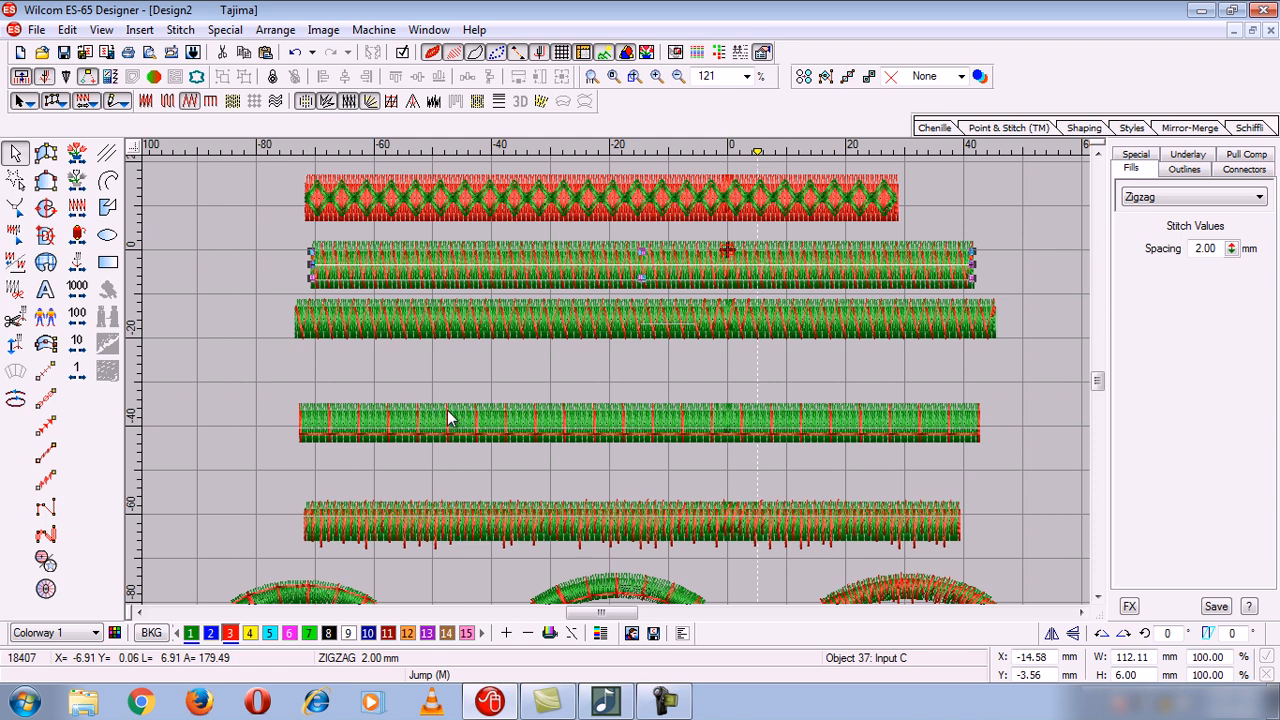
click(45, 343)
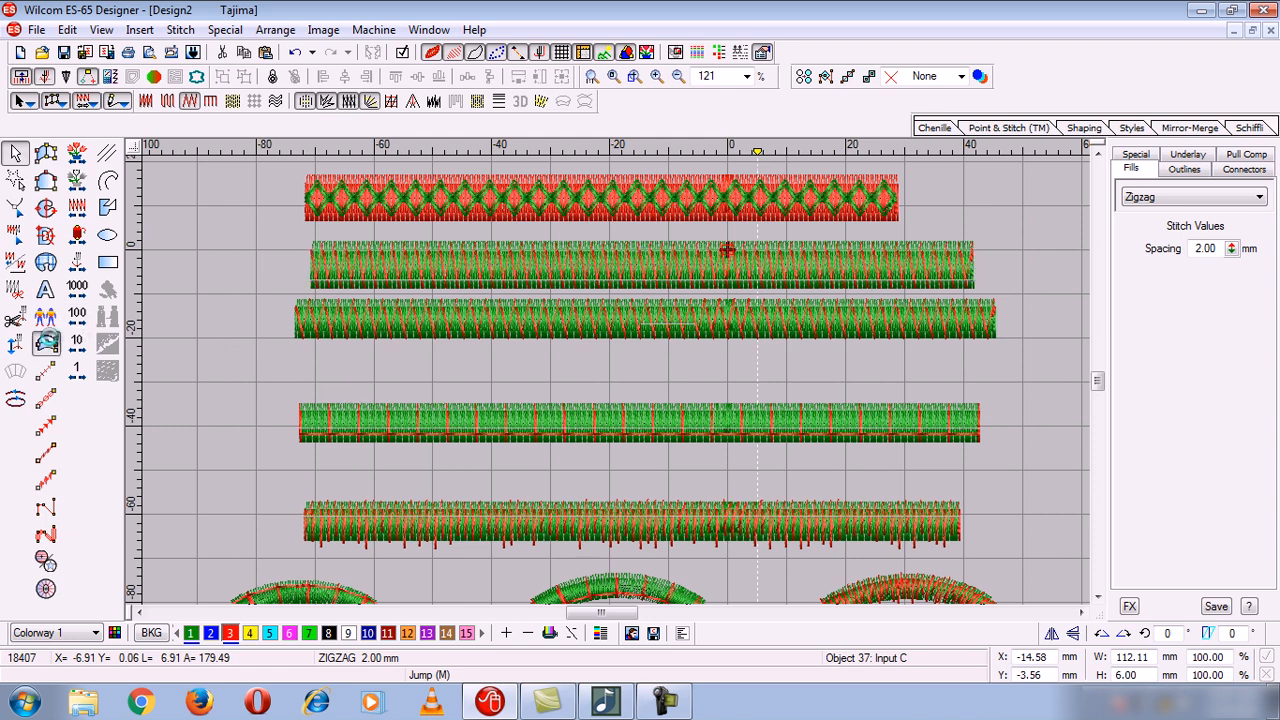
click(317, 372)
click(947, 362)
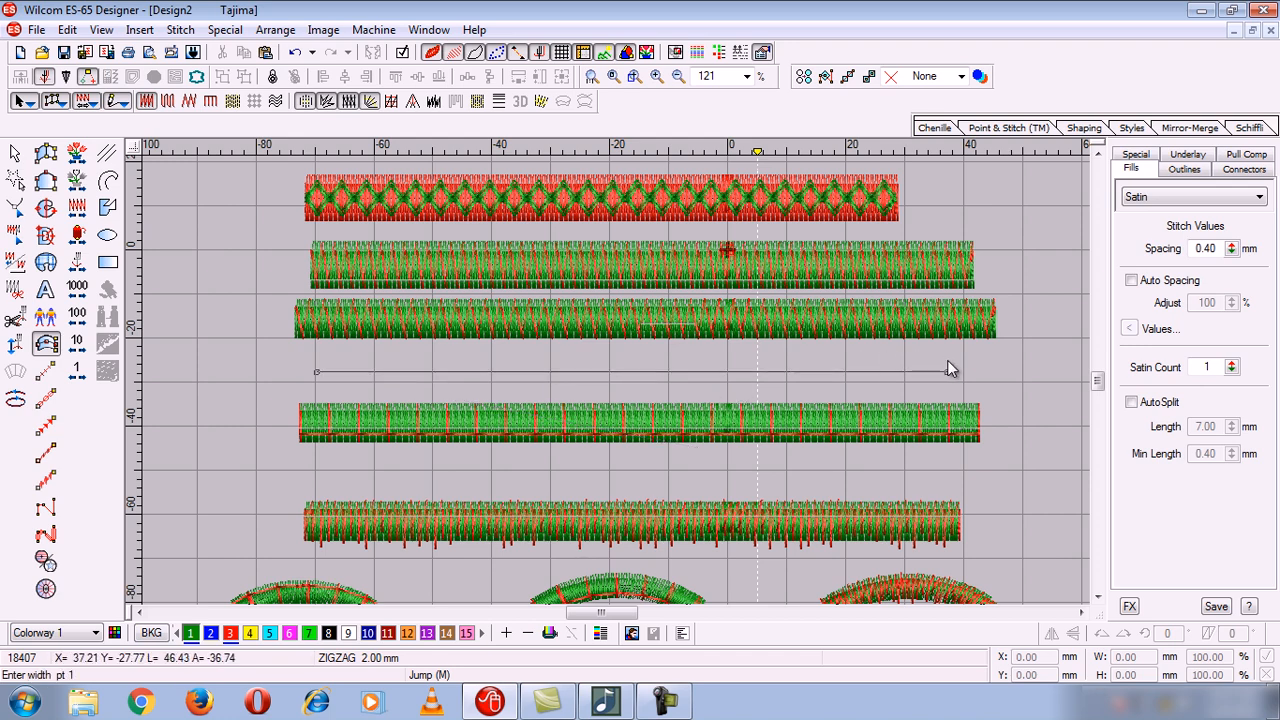
key(Return)
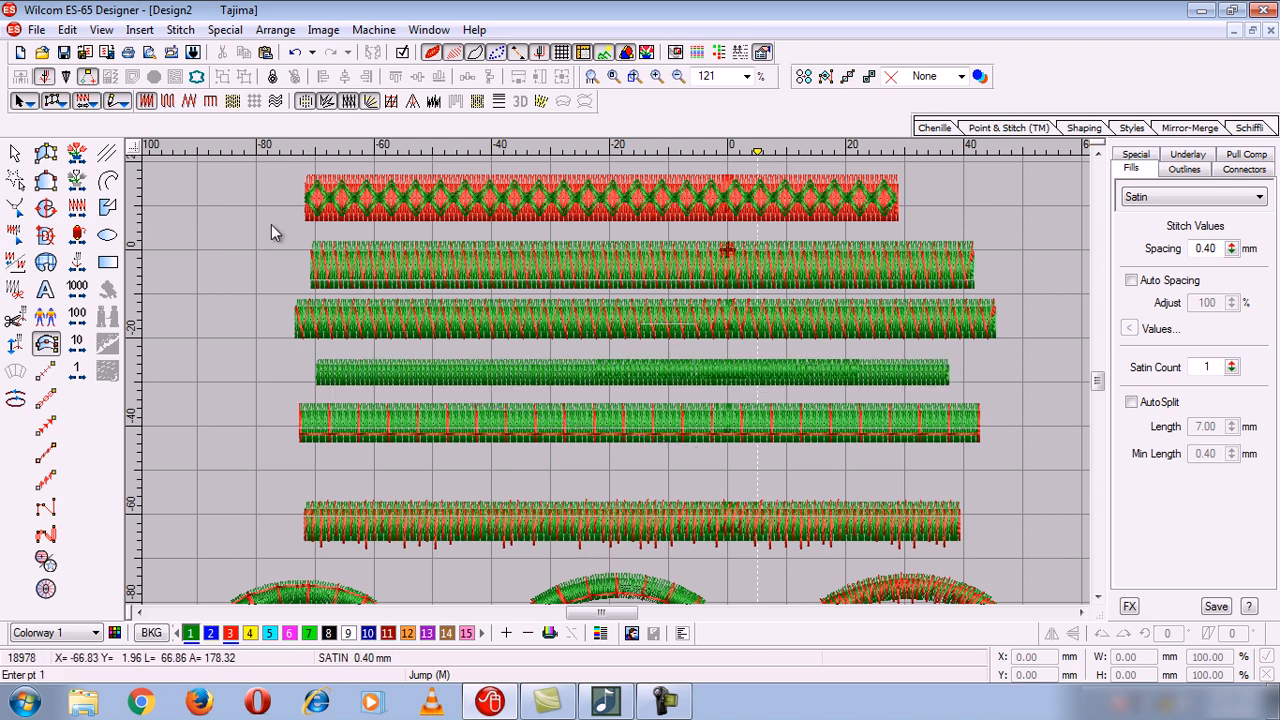
Step: Set the width of the green column above the E Stitch sample to 5 mm
click(15, 152)
click(1149, 157)
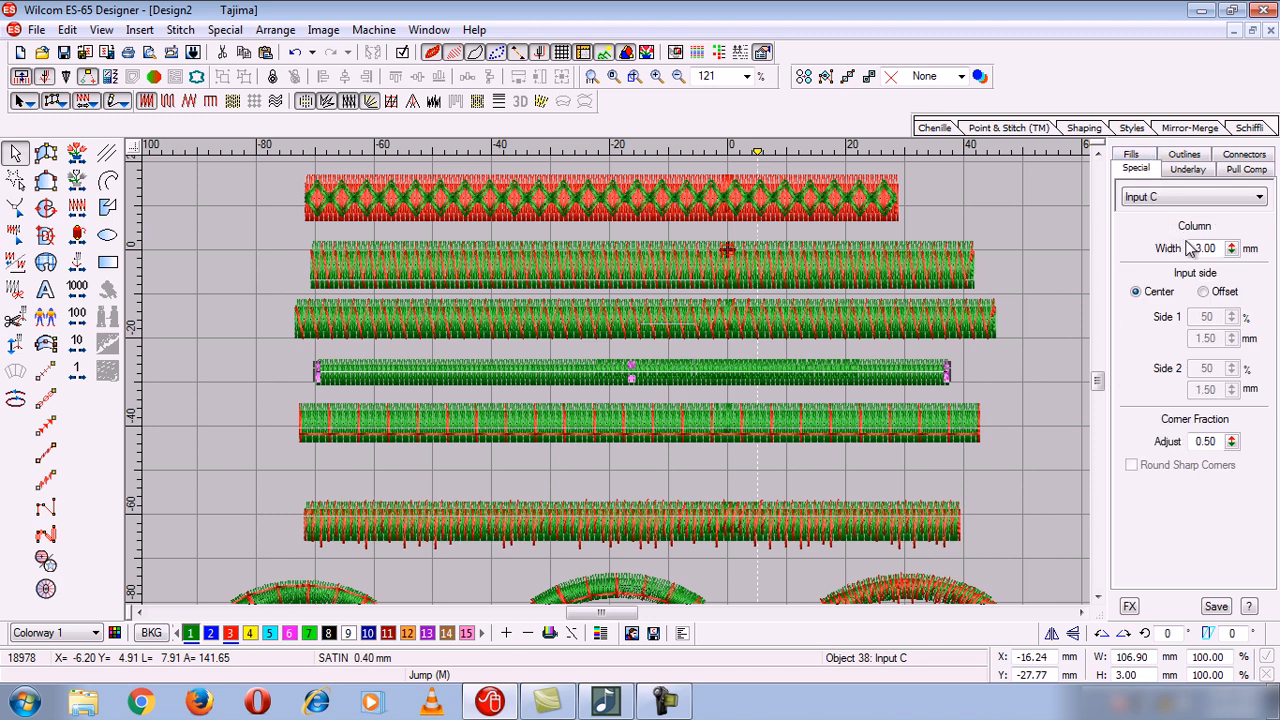
drag(1216, 248, 1148, 262)
text(5)
key(Return)
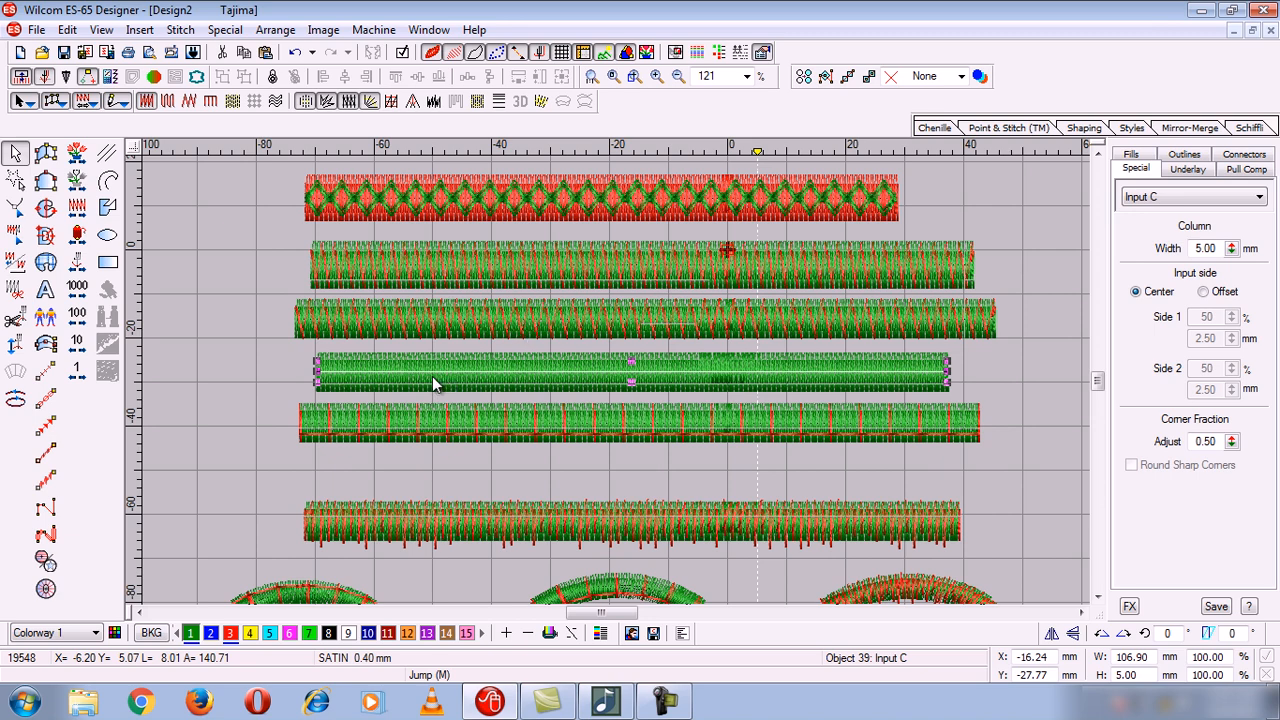
Step: Turn the in-place duplicate of the 5 mm column into a red E Stitch overlay using color 3 and mirror it vertically
click(210, 101)
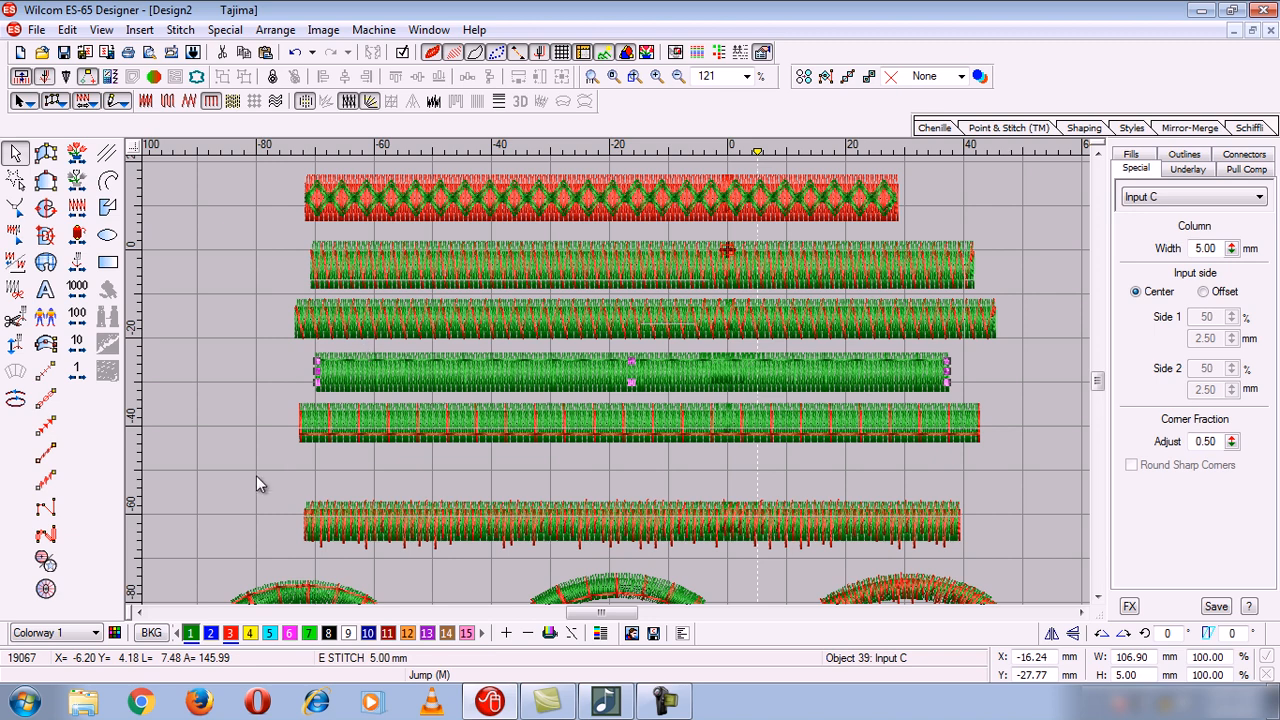
click(230, 633)
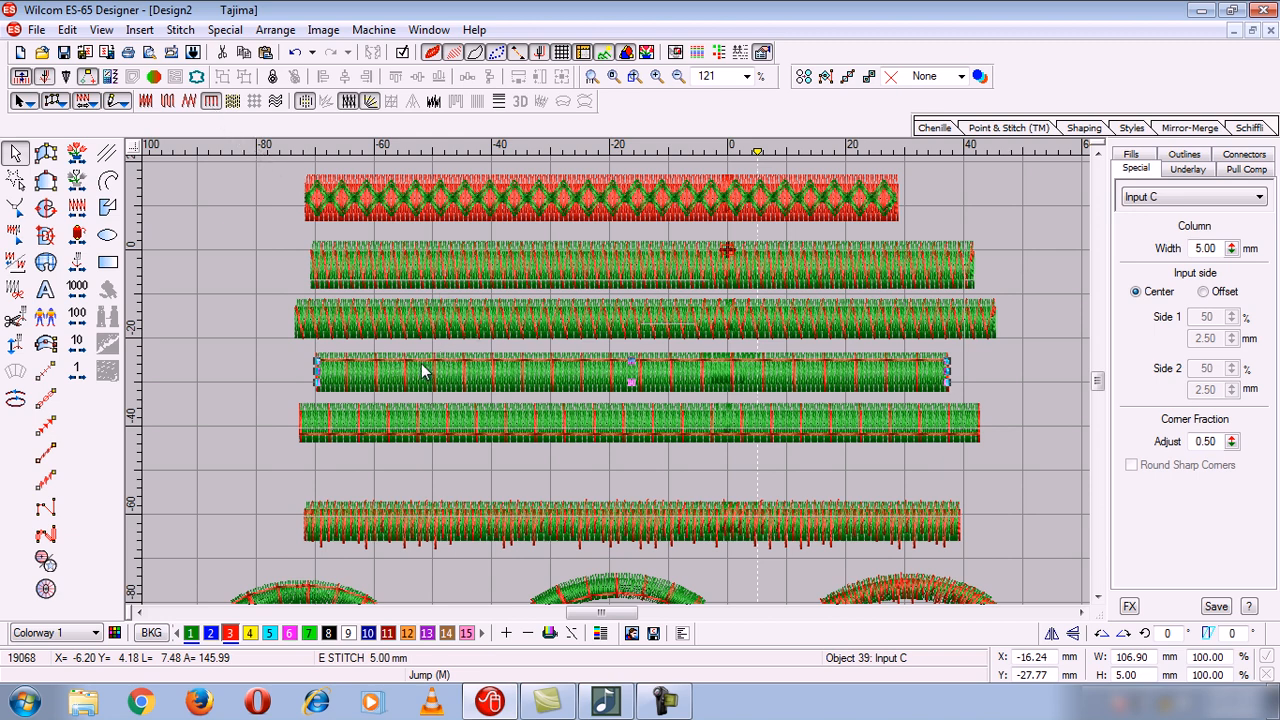
click(1075, 637)
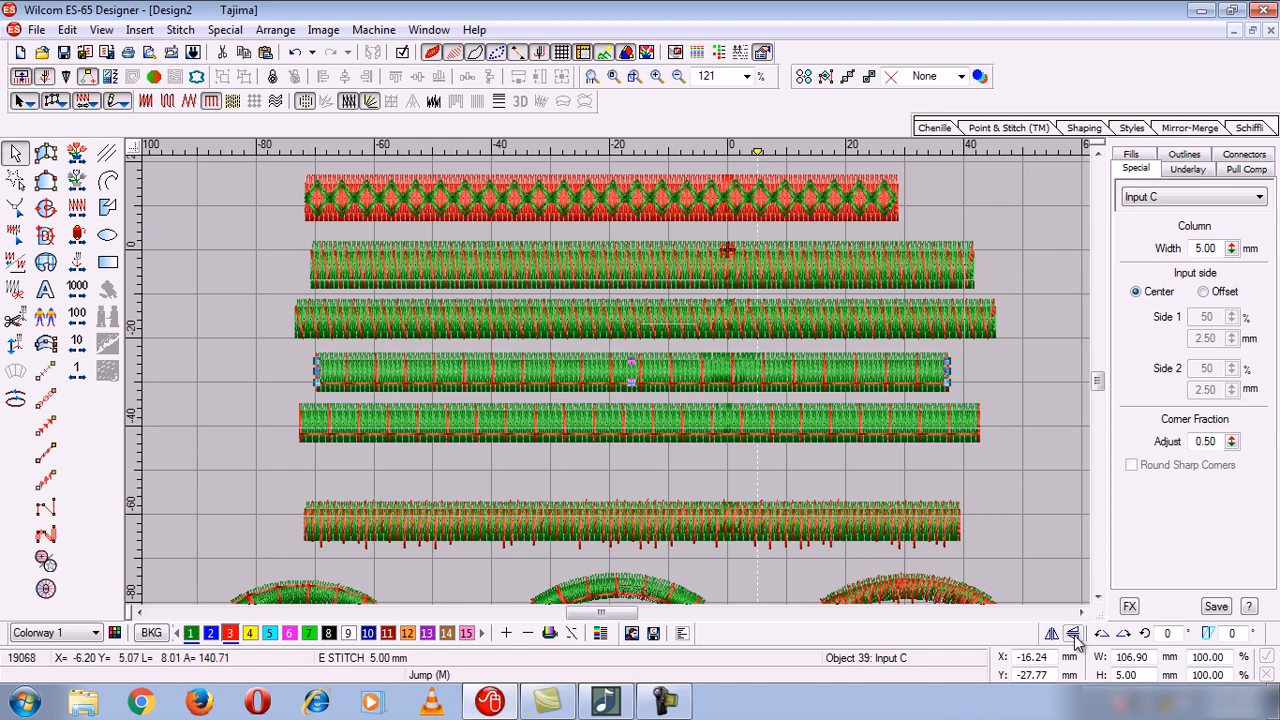
click(1075, 637)
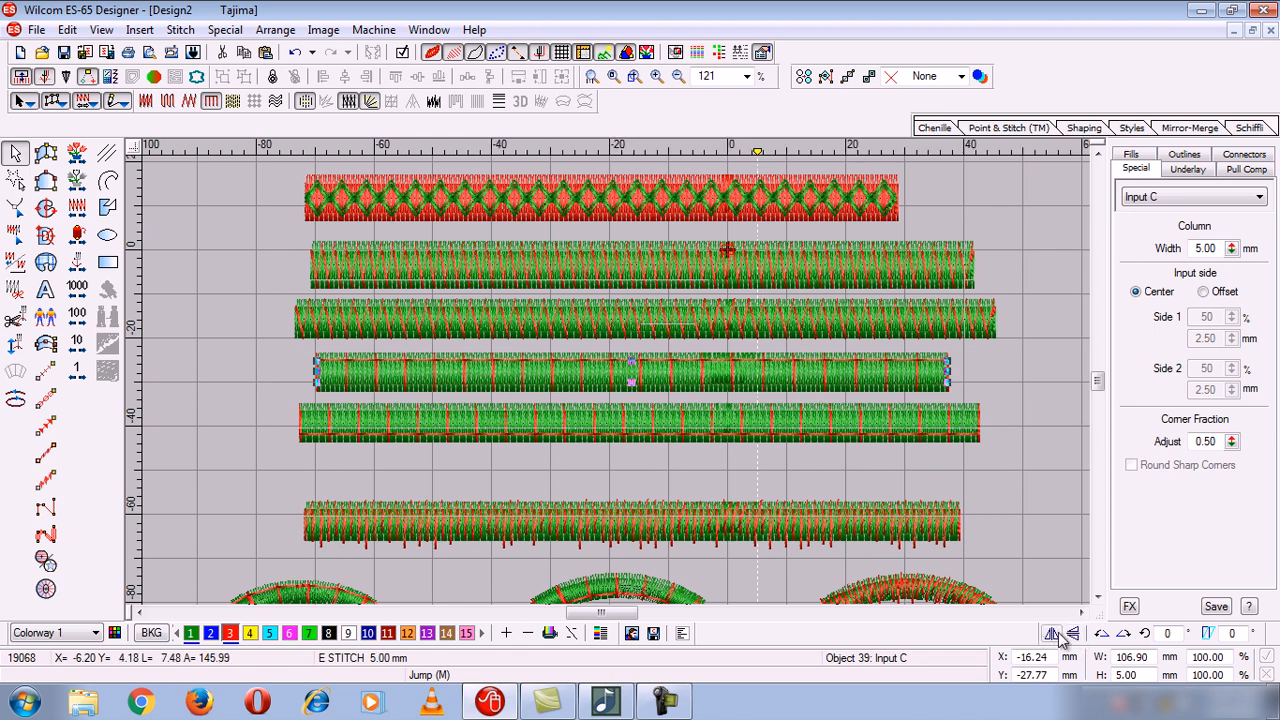
click(1075, 637)
click(1075, 637)
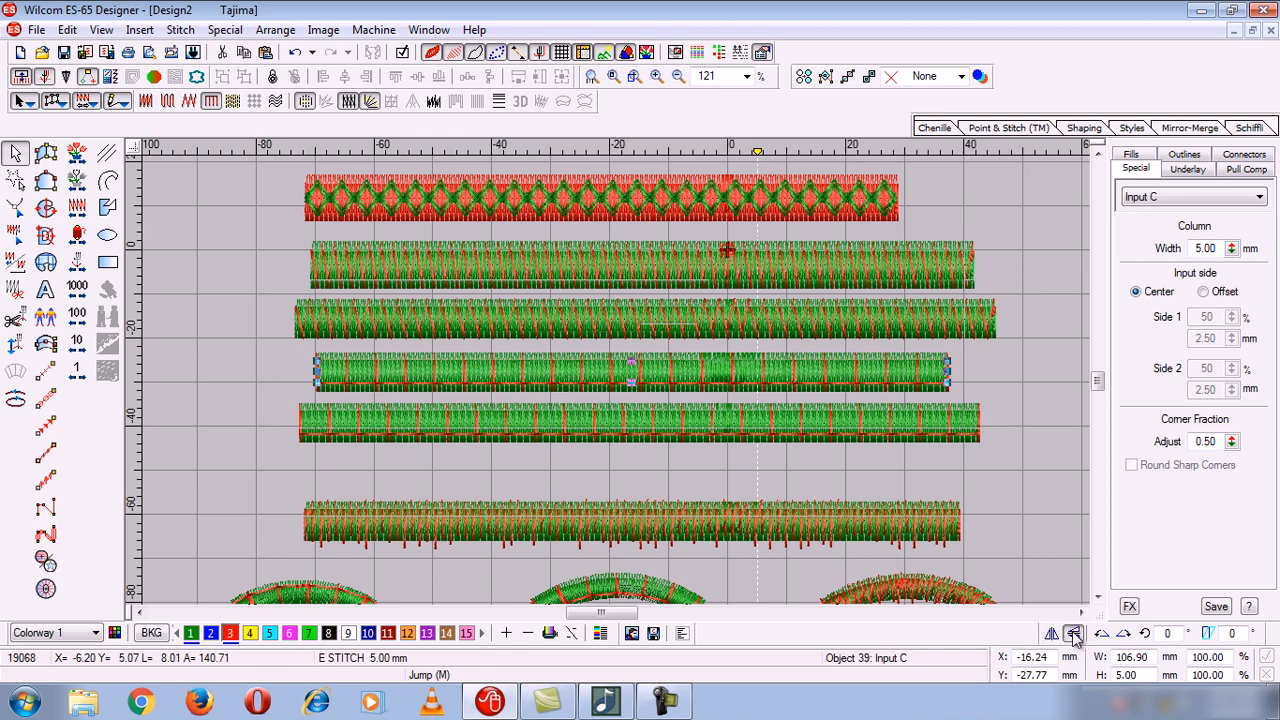
click(1075, 637)
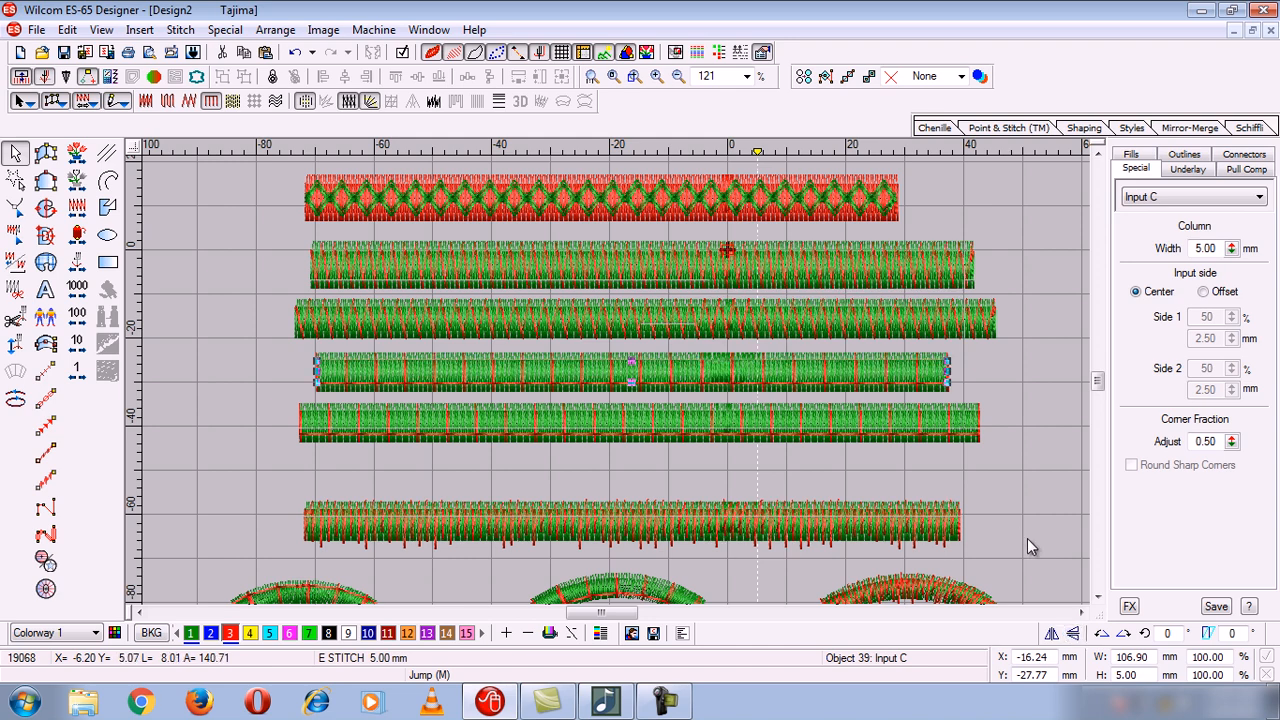
Step: Draw a horizontal green satin Input C column about 105 mm long between the E Stitch sample and the jagged-edge sample
click(1099, 600)
click(1099, 600)
click(1099, 600)
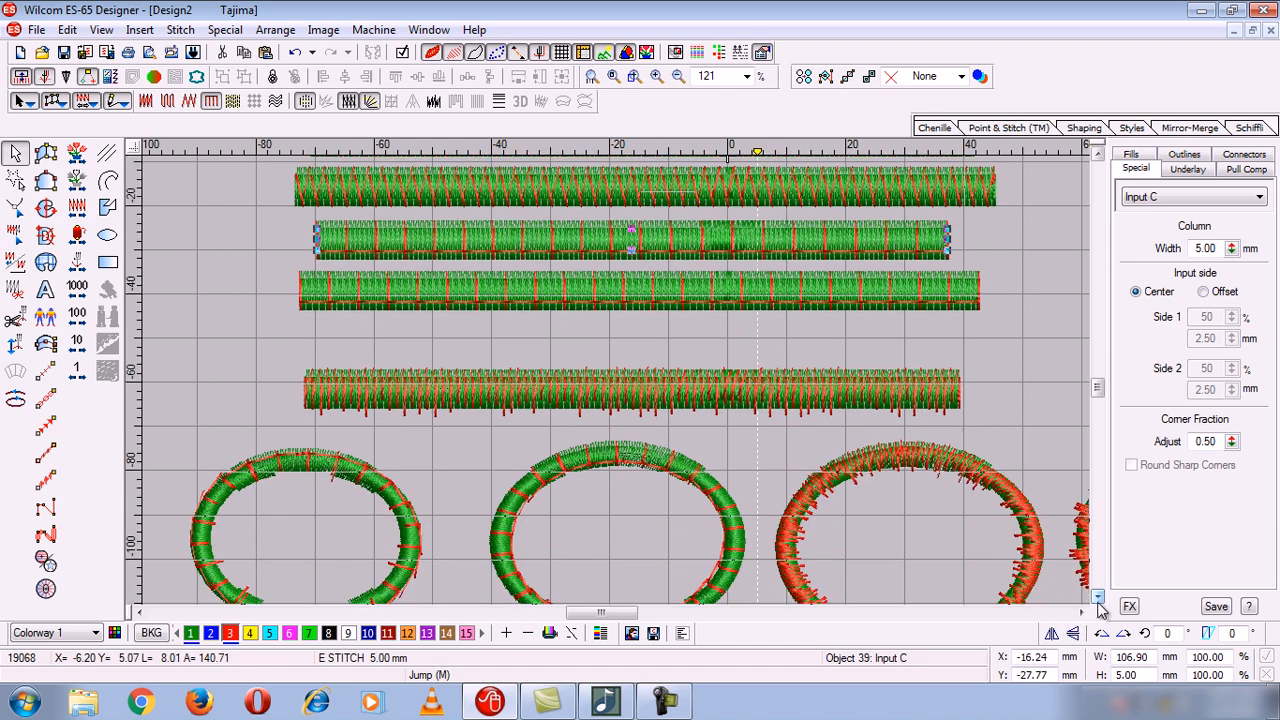
click(46, 344)
click(309, 343)
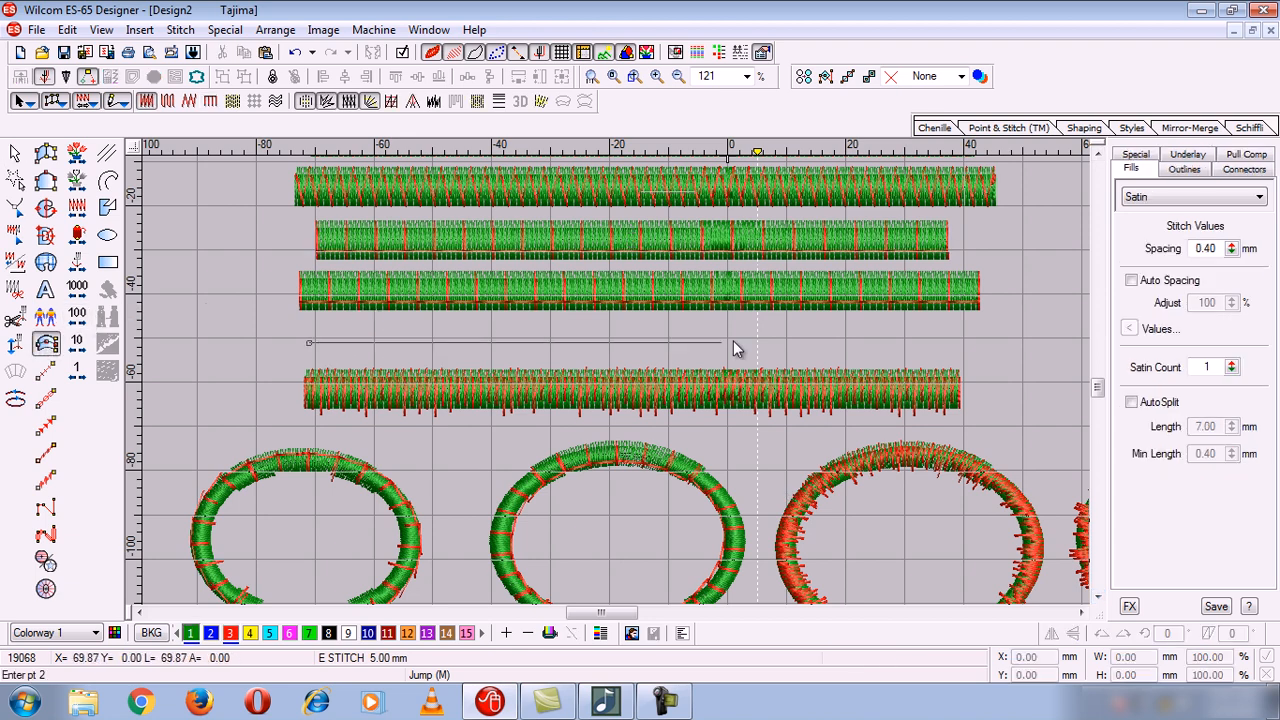
click(929, 345)
key(Return)
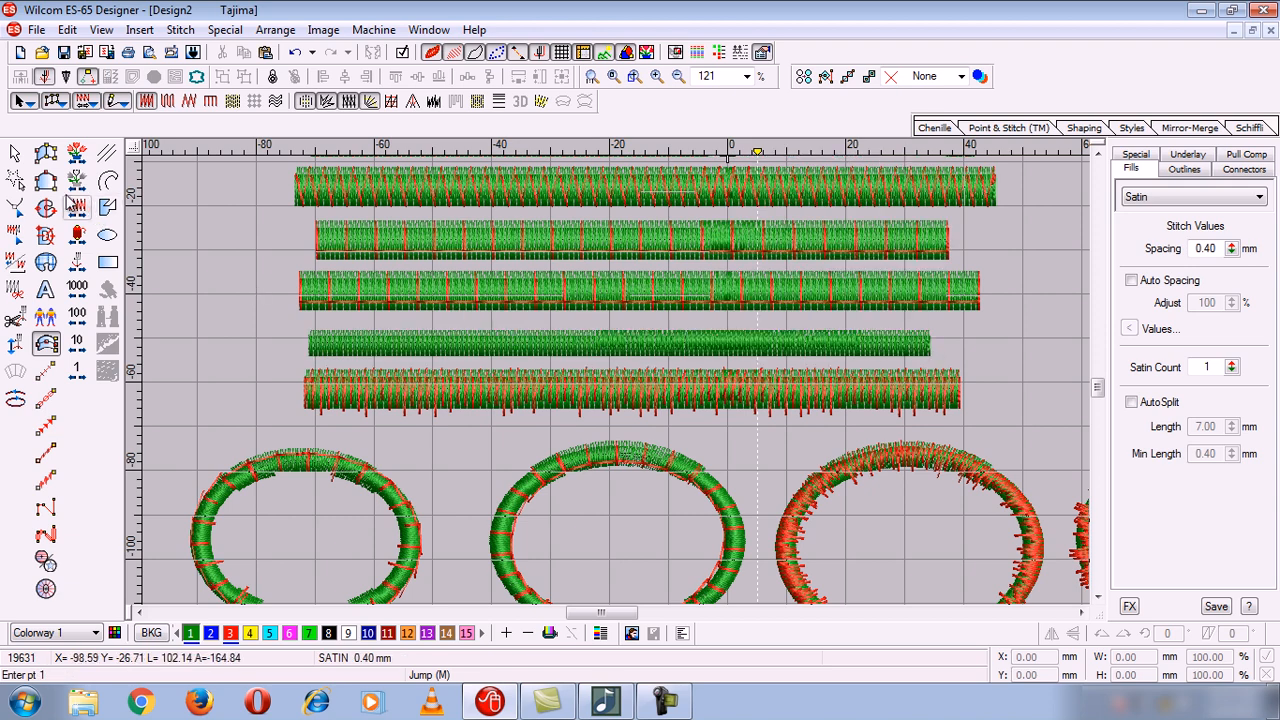
Step: Set the width of the green column above the jagged-edge sample to 5 mm
click(15, 152)
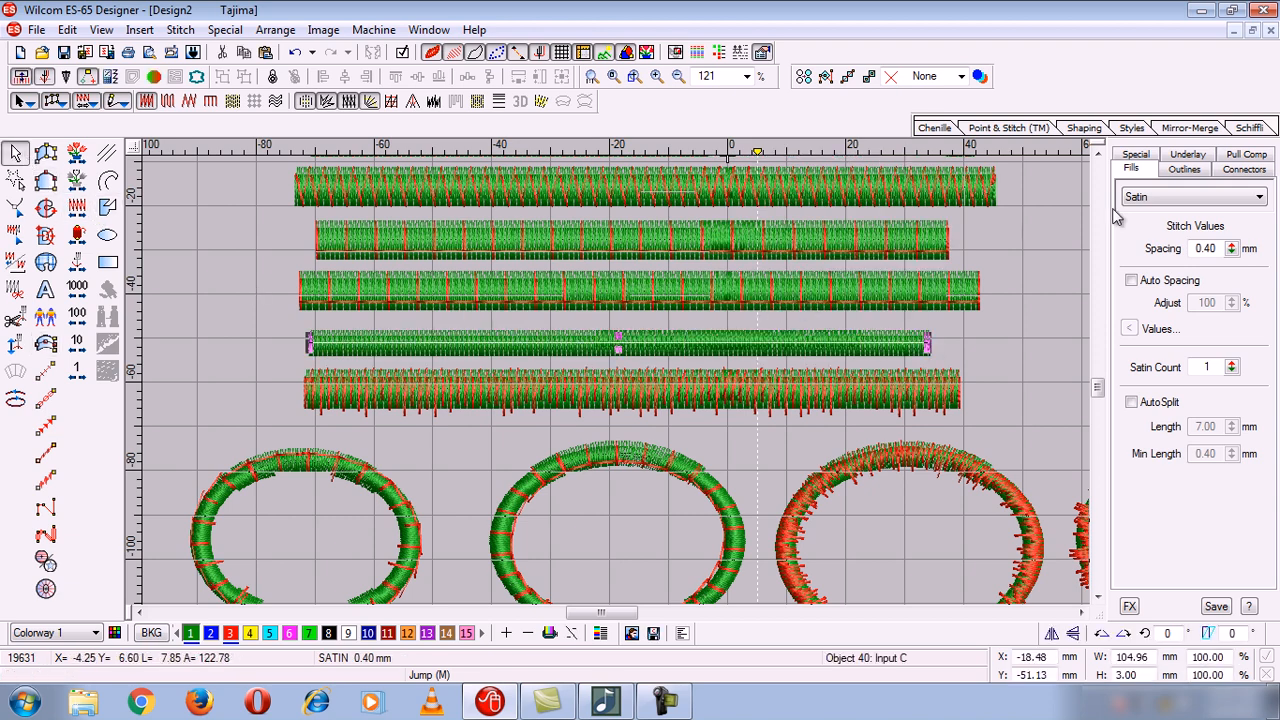
click(1136, 156)
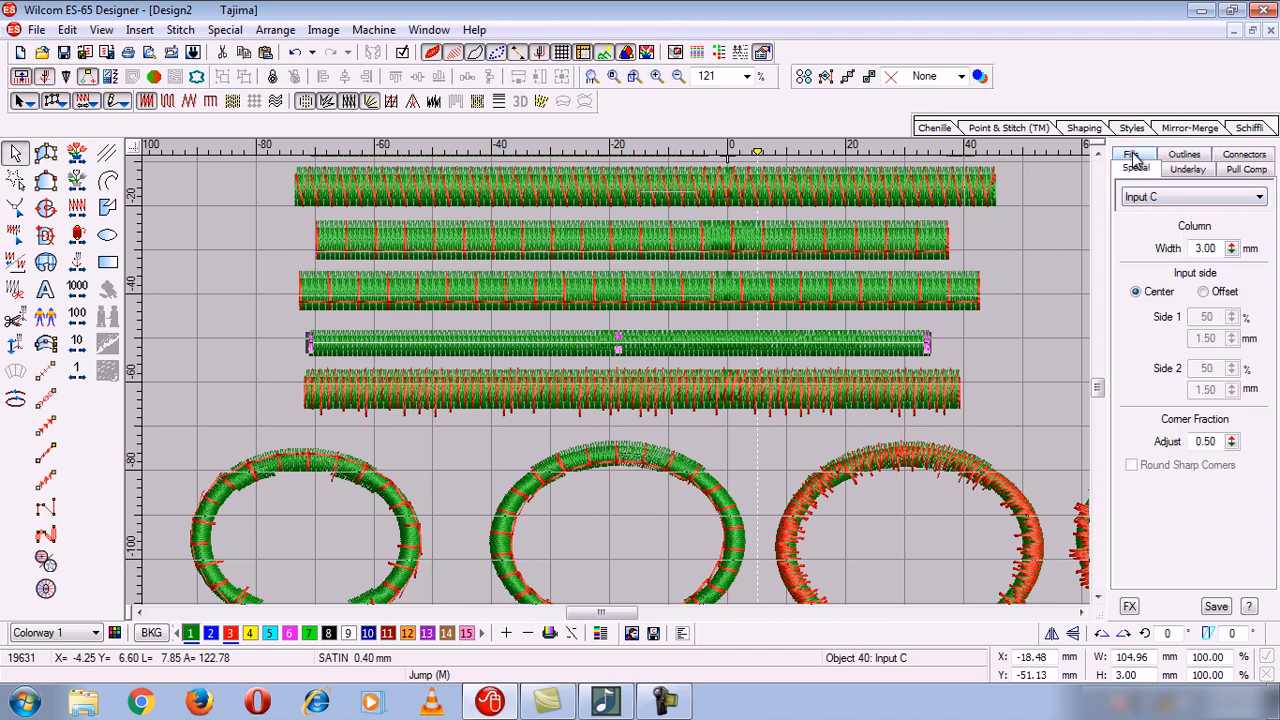
double_click(1206, 248)
text(5)
key(Return)
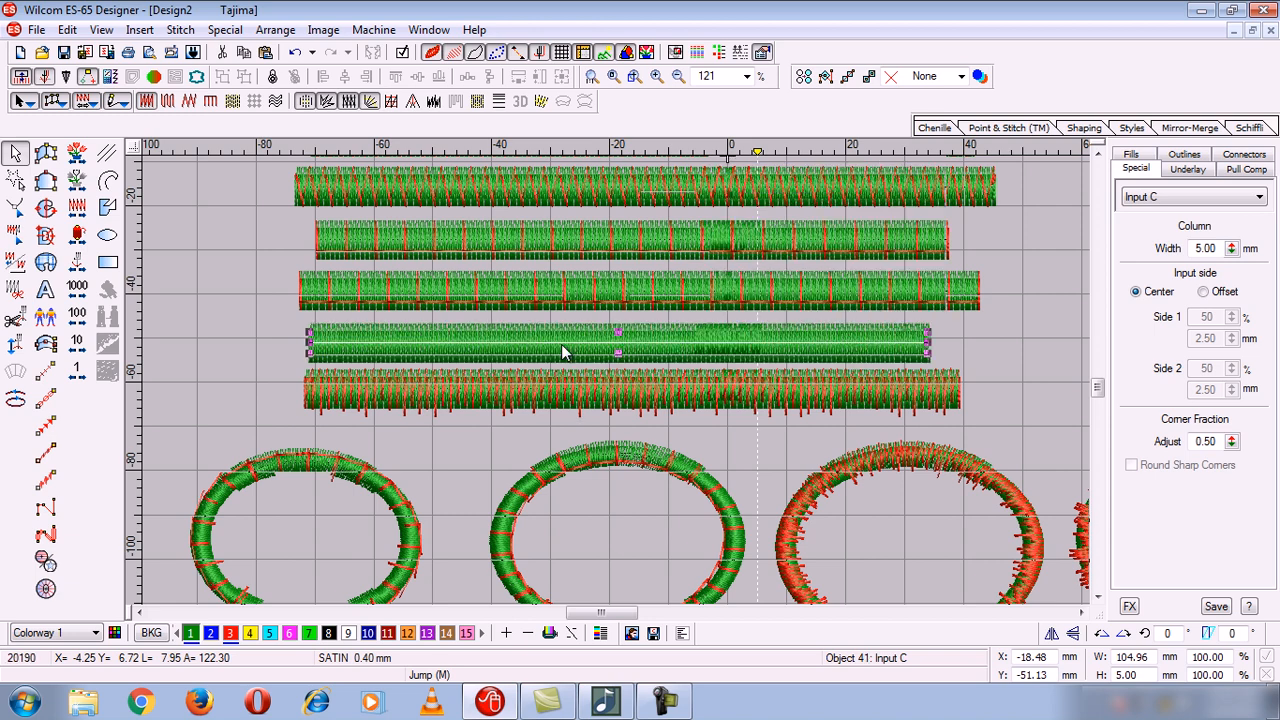
Step: Recolor the in-place duplicate of the new column red with color 3 and apply the Jagged Edge effect to it
click(231, 634)
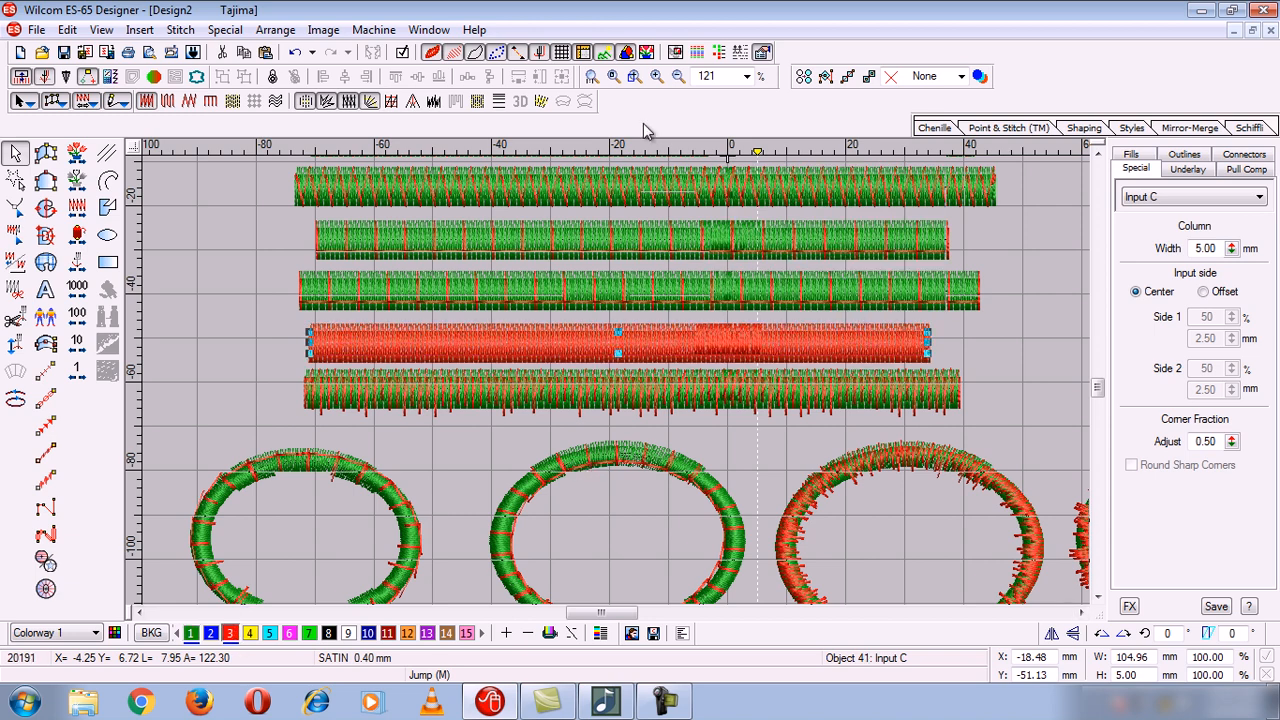
click(433, 102)
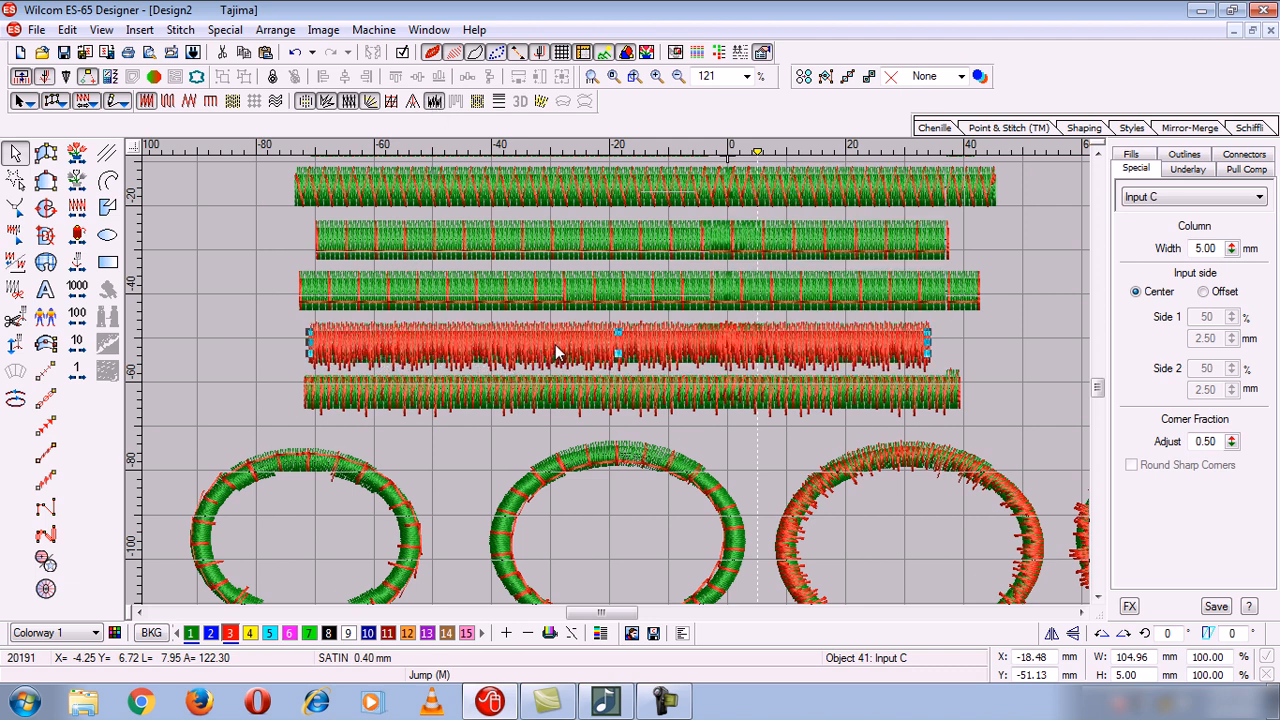
Step: Set the red jagged overlay's satin spacing to 1.3 mm, matching the jagged-edge sample below it, and mirror the overlay vertically
click(511, 401)
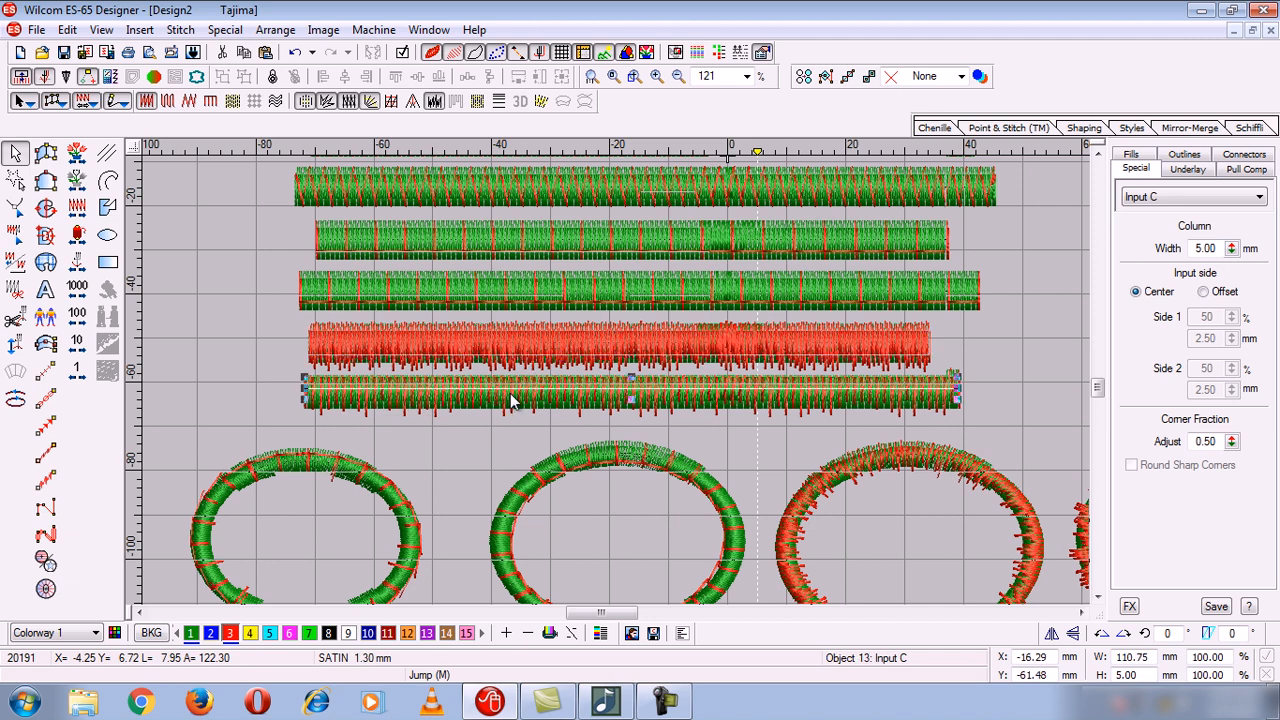
click(1132, 156)
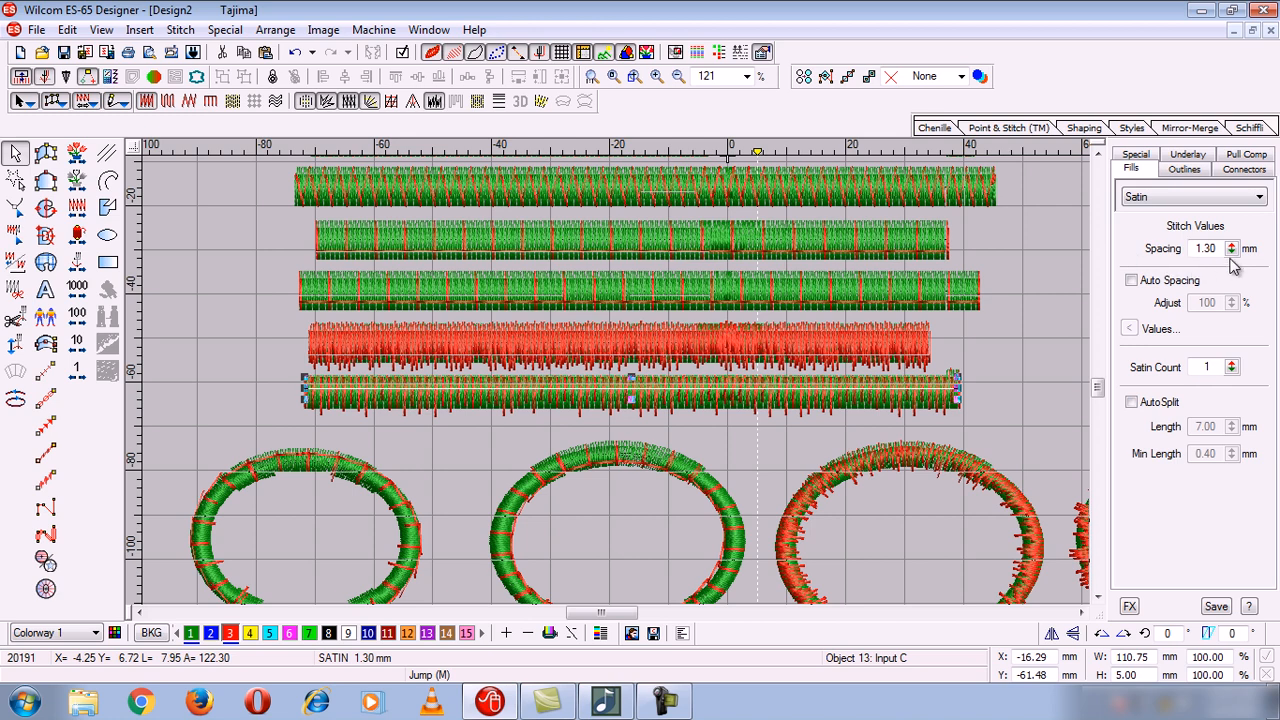
click(616, 352)
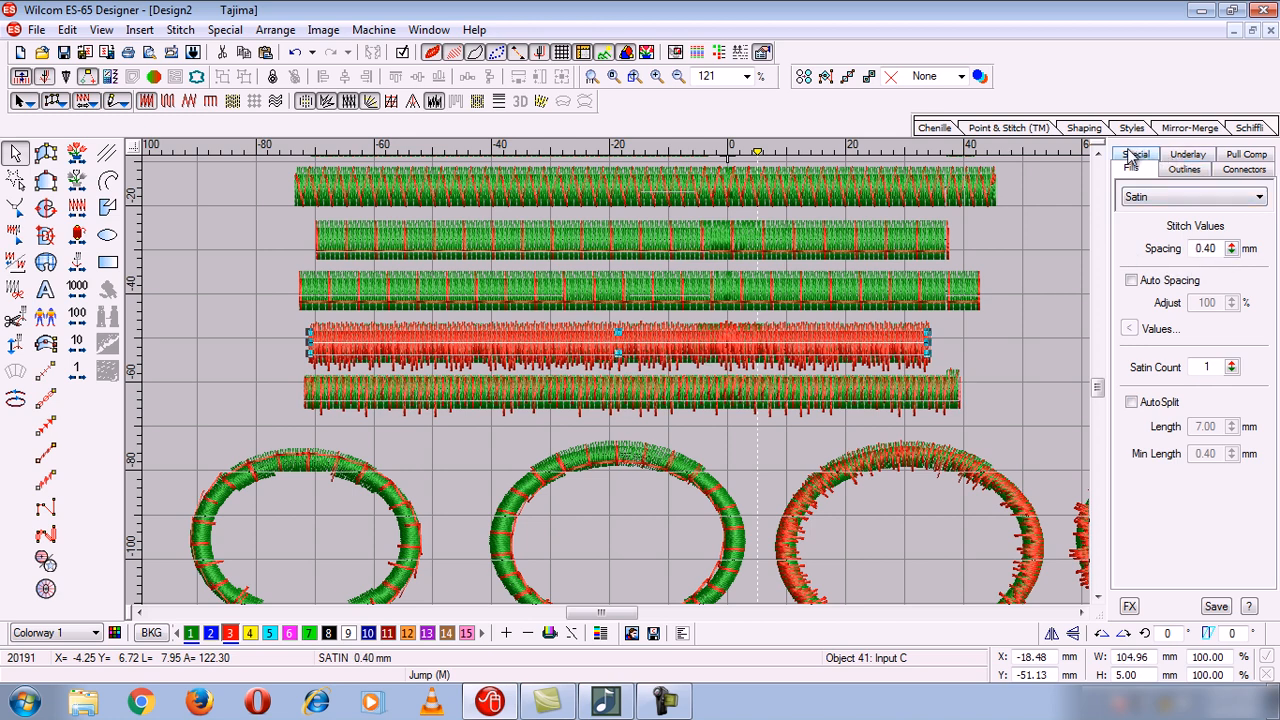
double_click(1222, 249)
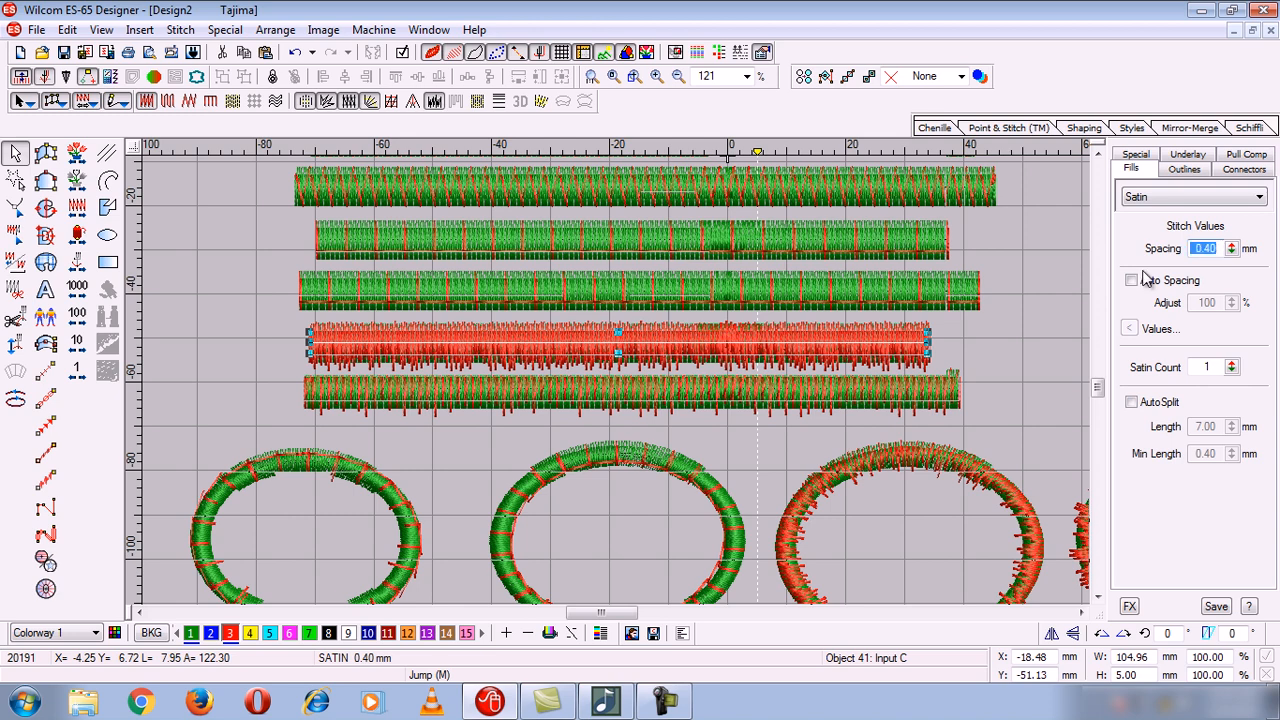
text(1.3)
key(Return)
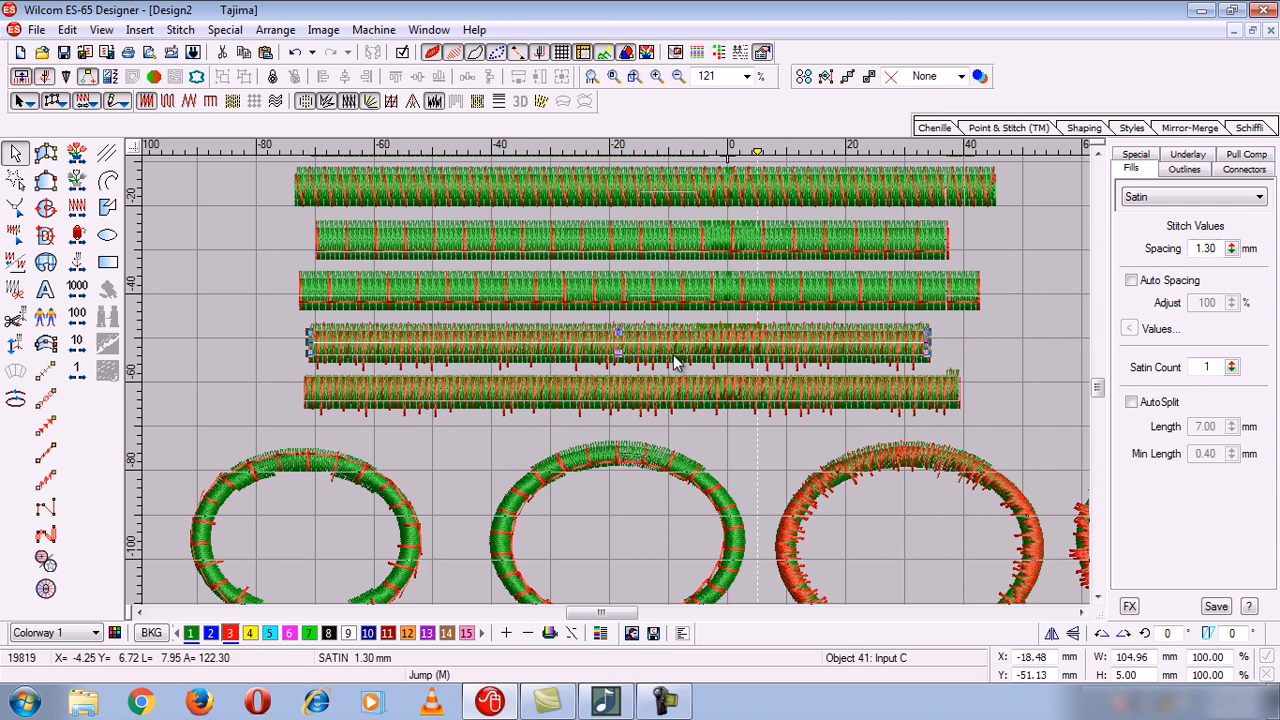
click(1073, 635)
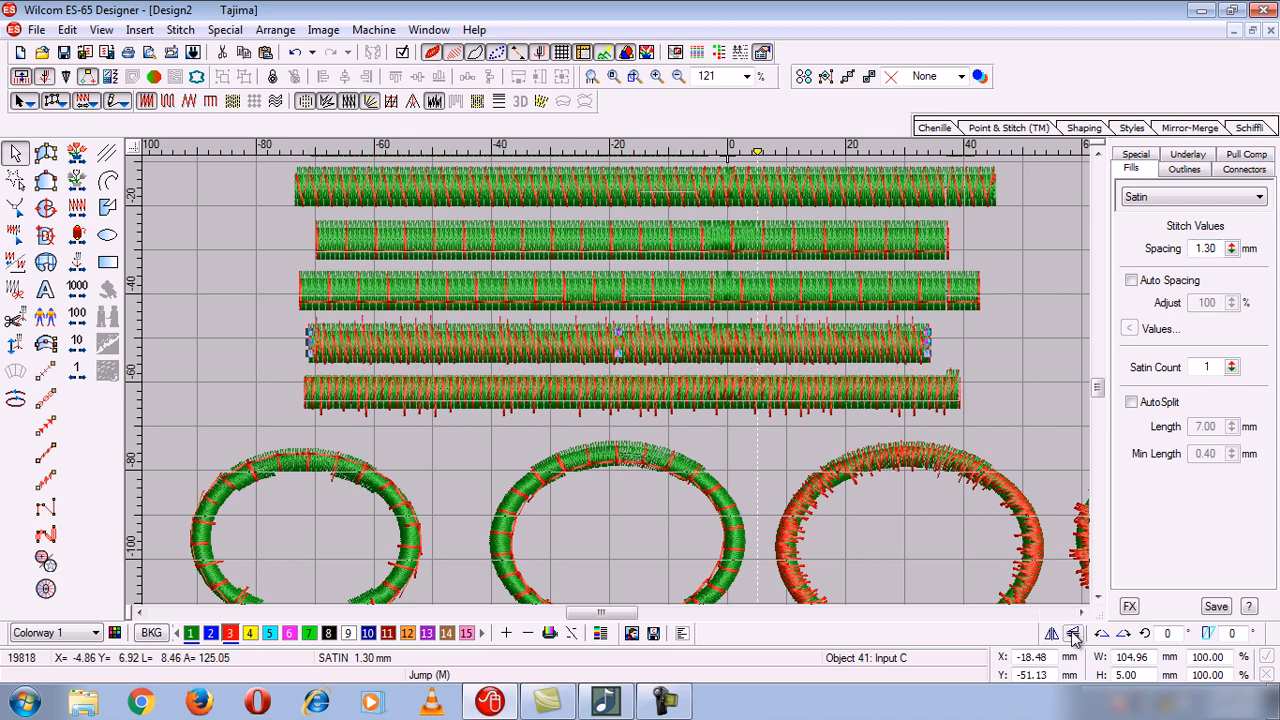
Step: Mirror the red jagged overlay vertically again so its jagged edge faces downward, like the sample below it
click(1073, 635)
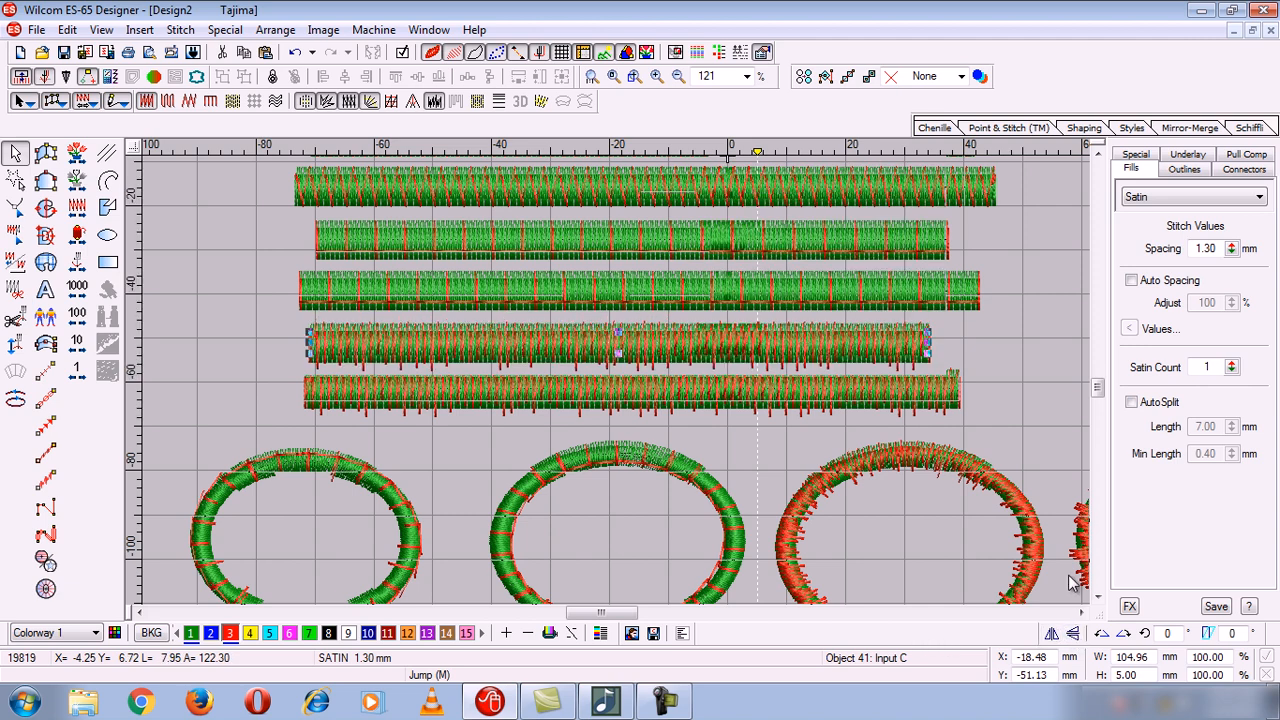
Step: Draw an unfilled vector circle as a guide in the empty area beside the oval E Stitch samples
click(1097, 597)
click(1097, 597)
click(1097, 597)
click(1097, 597)
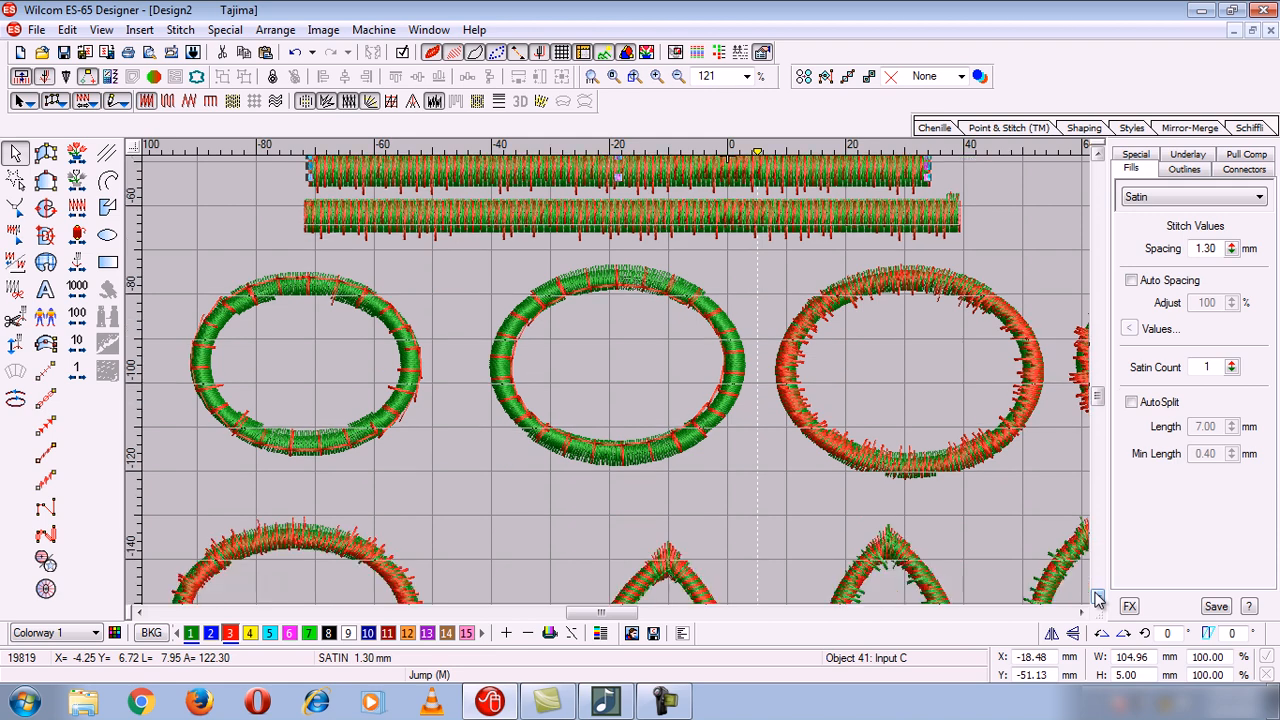
click(1097, 597)
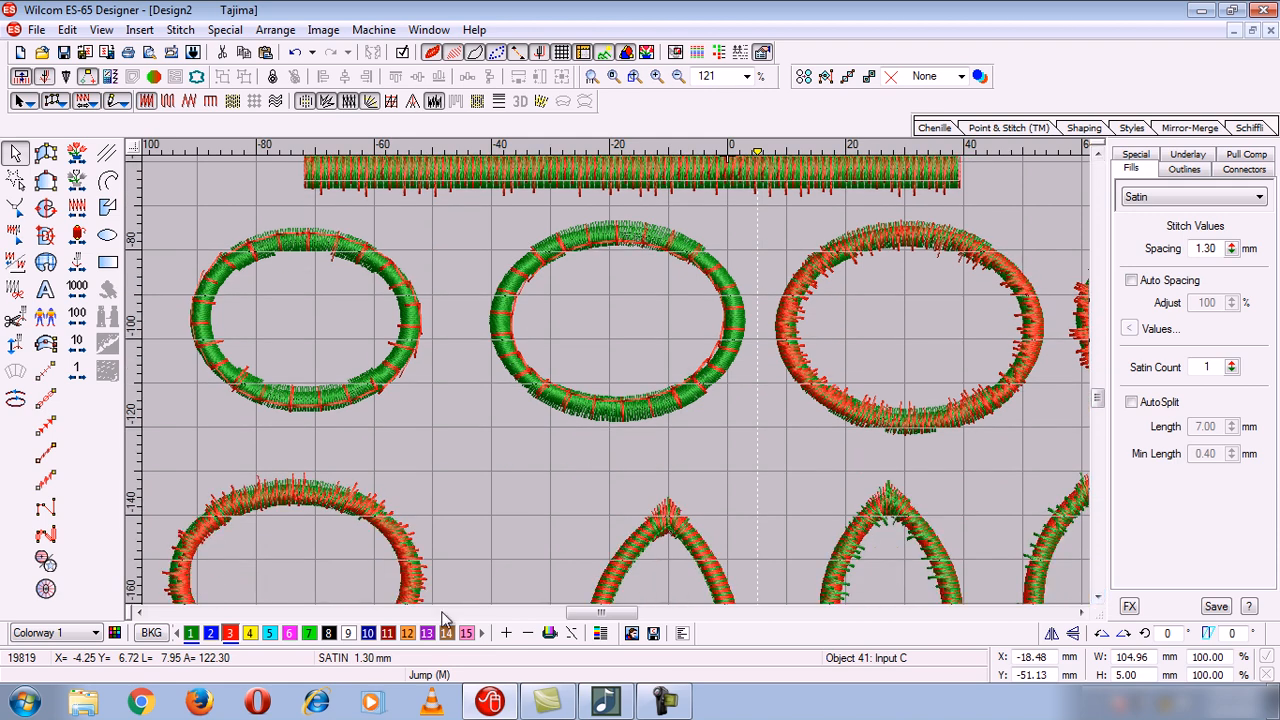
click(141, 613)
click(141, 613)
click(141, 613)
click(141, 613)
click(141, 613)
click(141, 613)
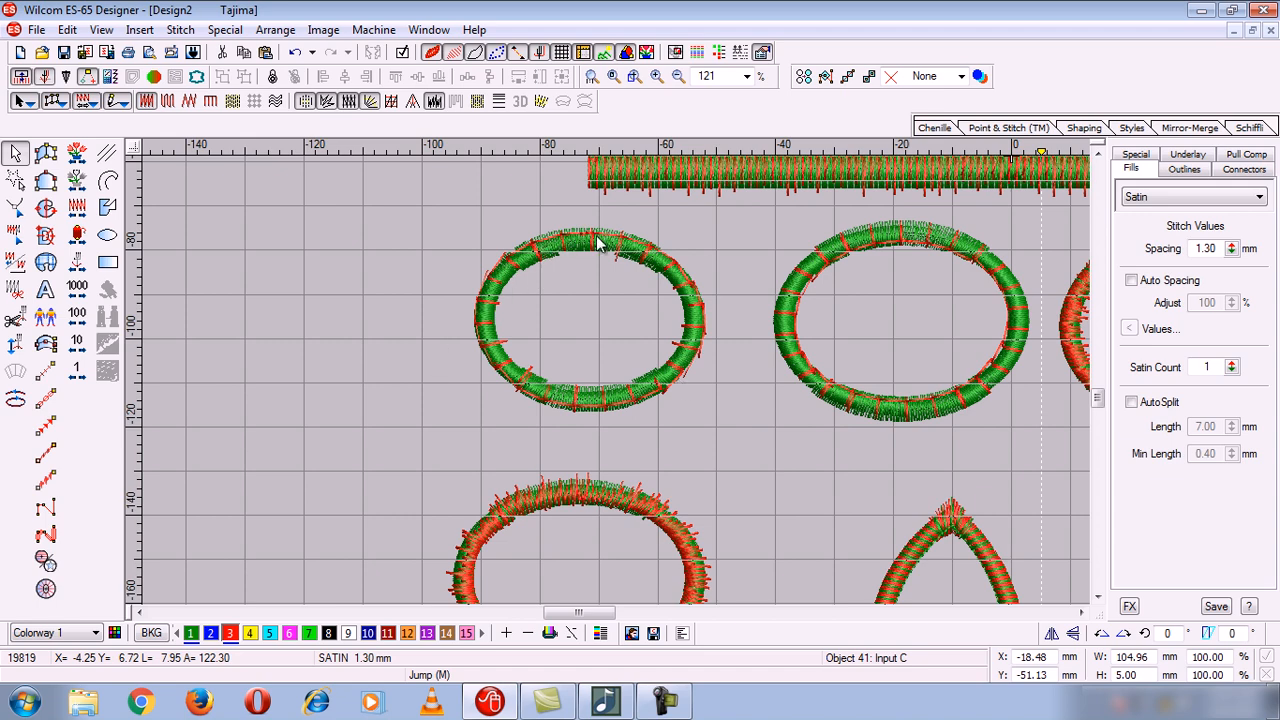
click(108, 235)
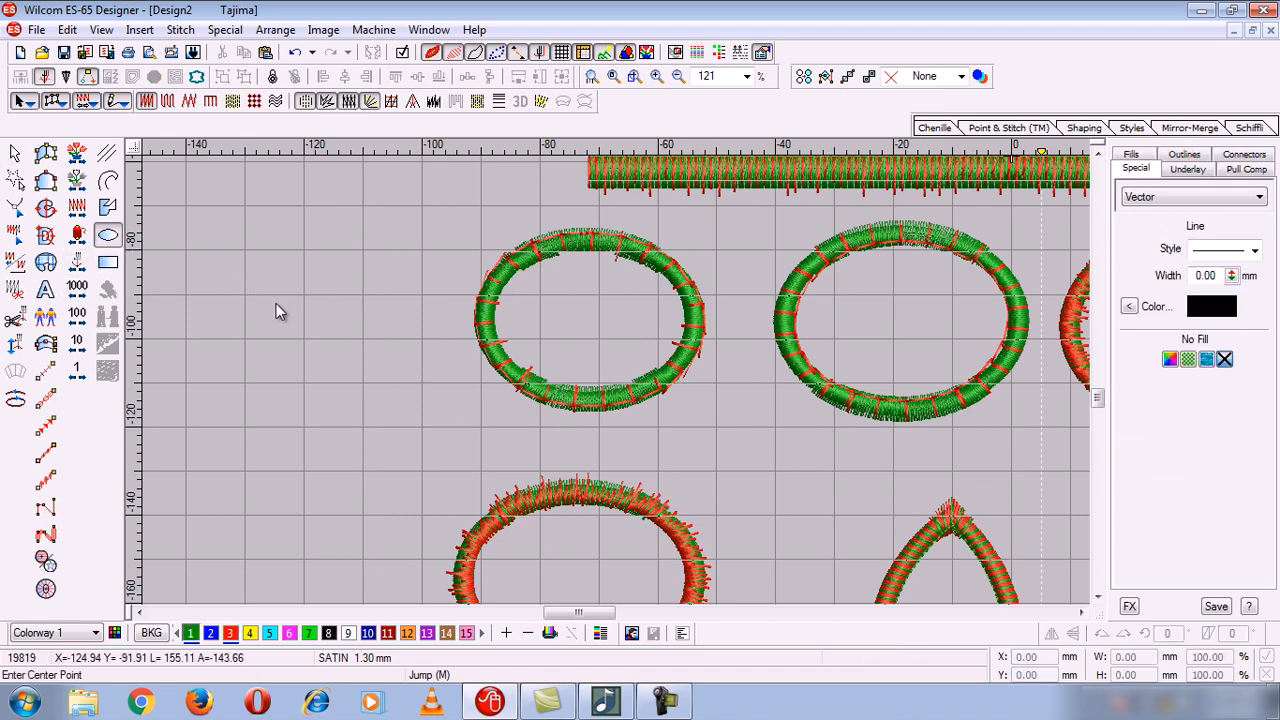
click(301, 309)
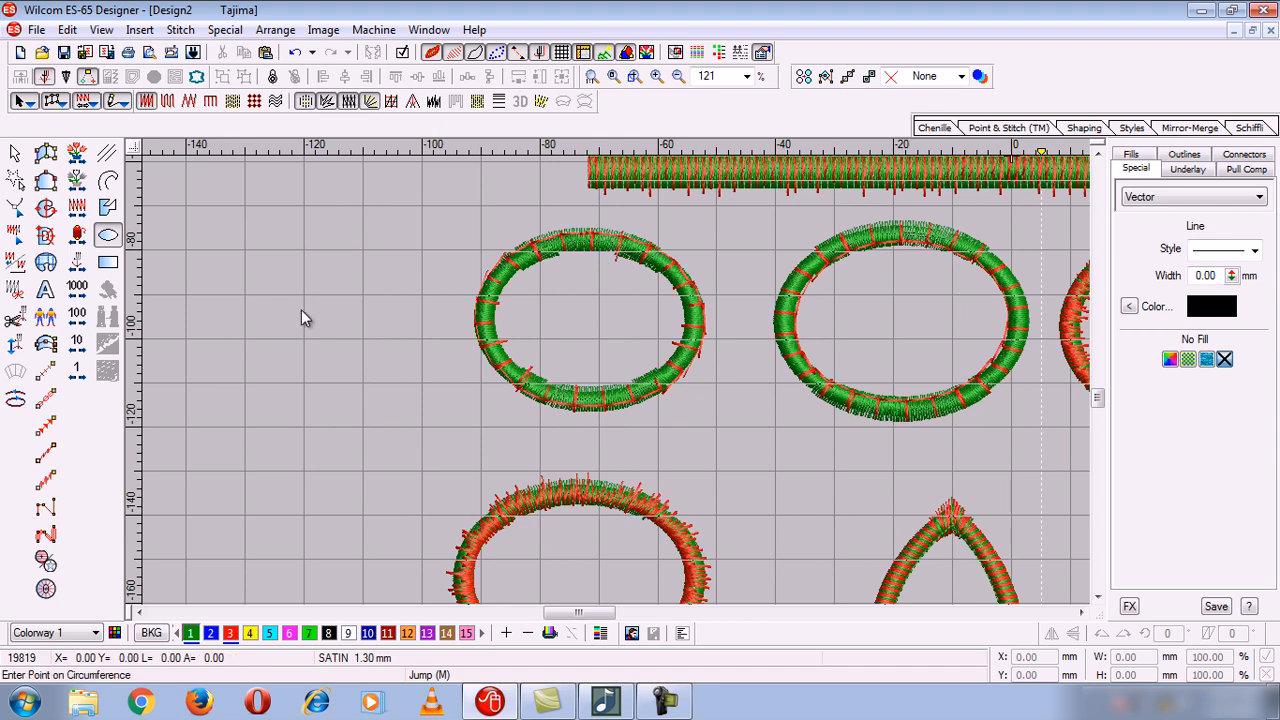
click(365, 375)
click(365, 375)
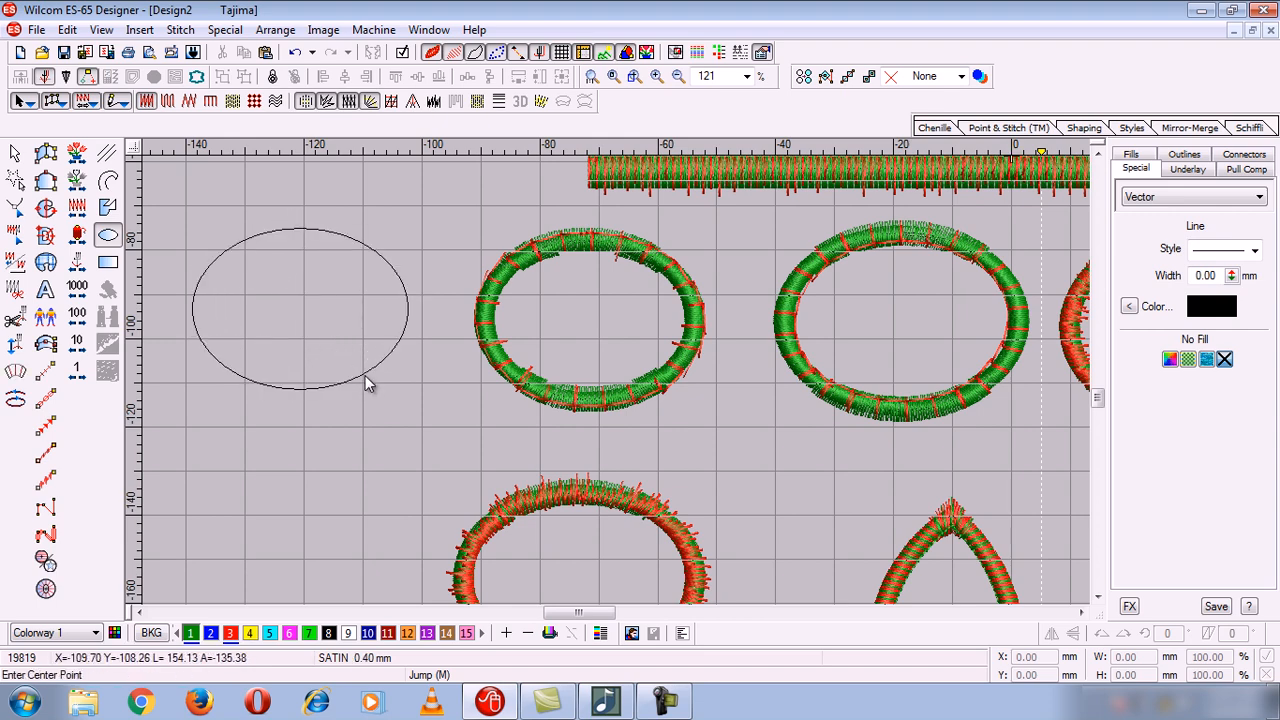
click(365, 375)
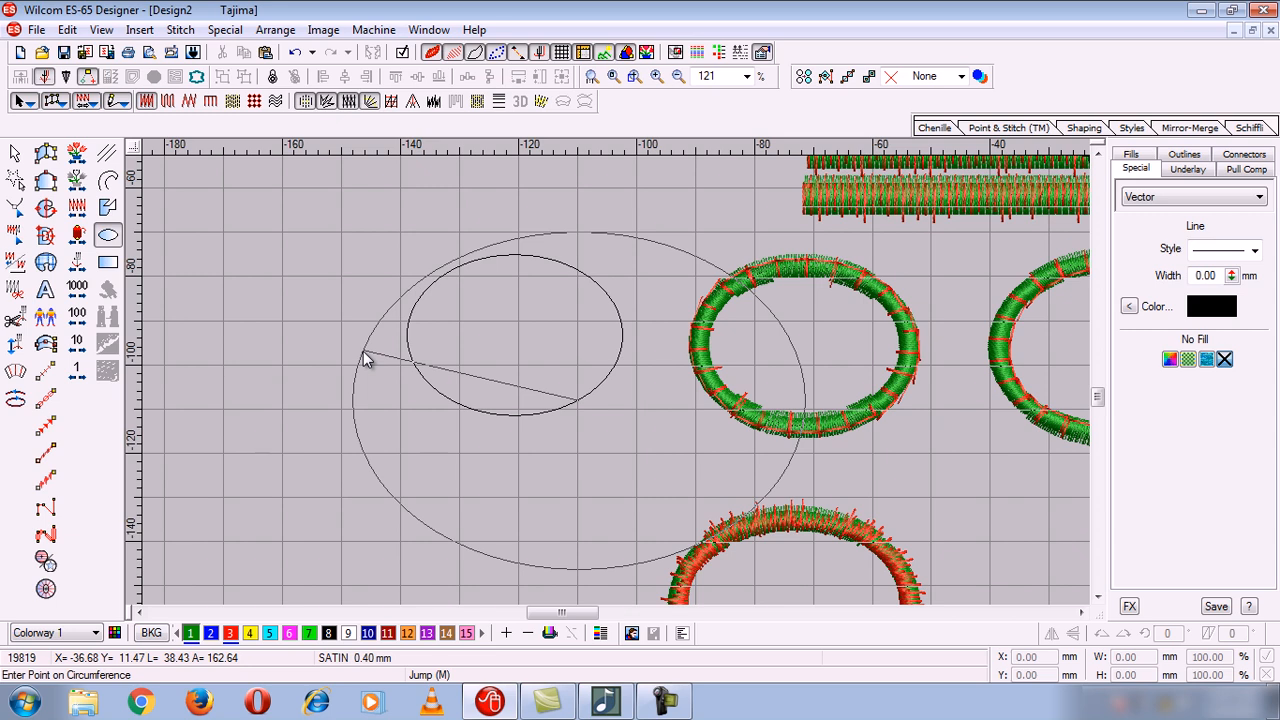
key(Escape)
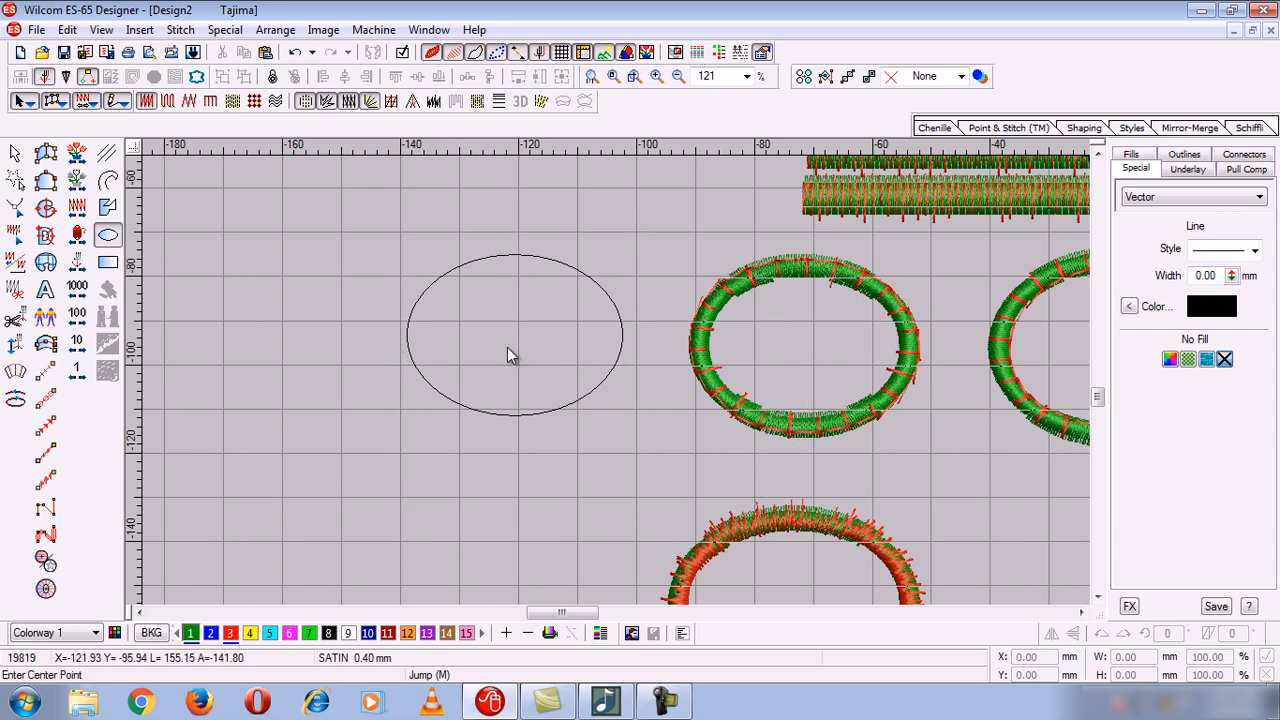
Step: Trace the guide circle with Input C to create a closed green satin ring about 40 mm wide and 39 mm high
click(1082, 612)
click(1082, 612)
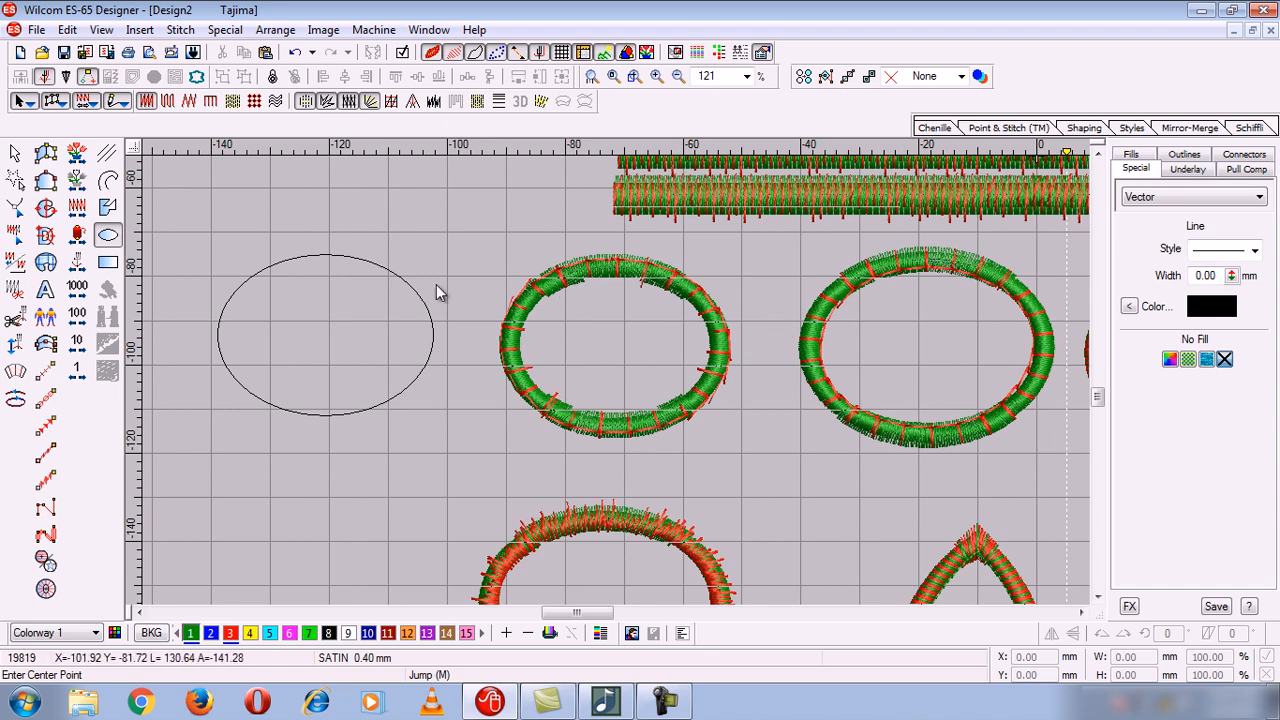
click(45, 343)
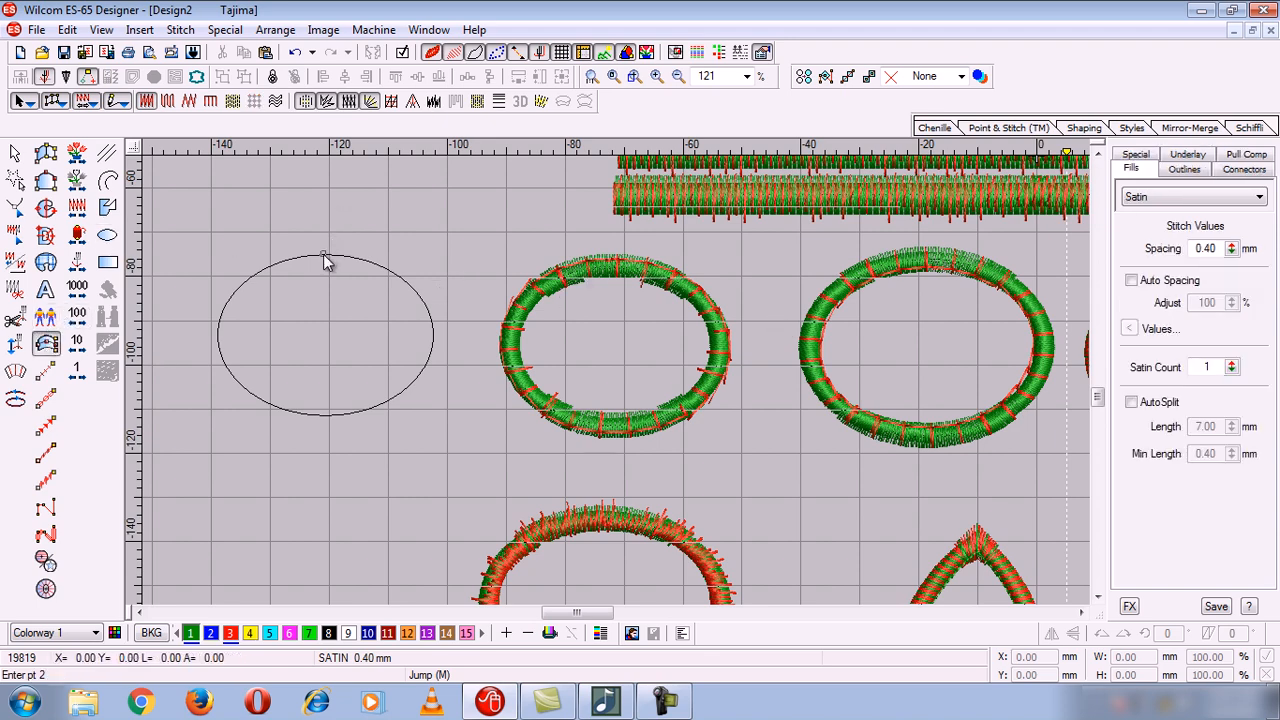
click(432, 329)
click(322, 415)
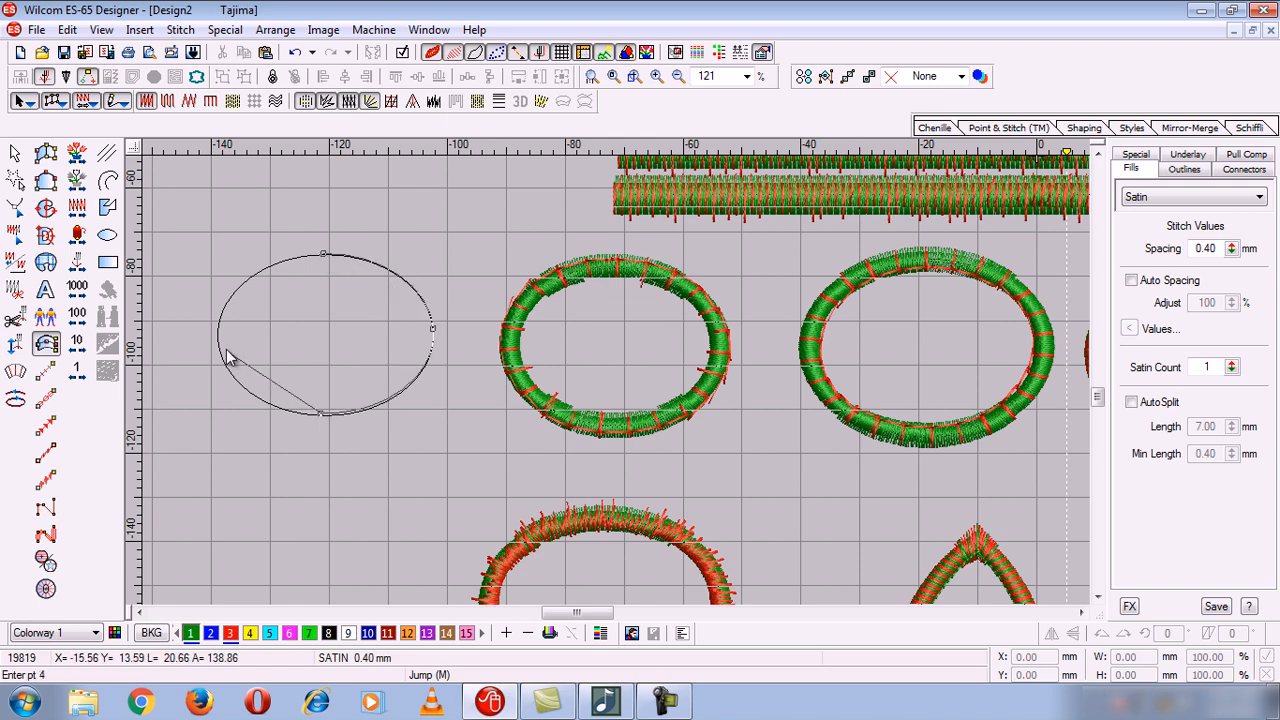
click(218, 327)
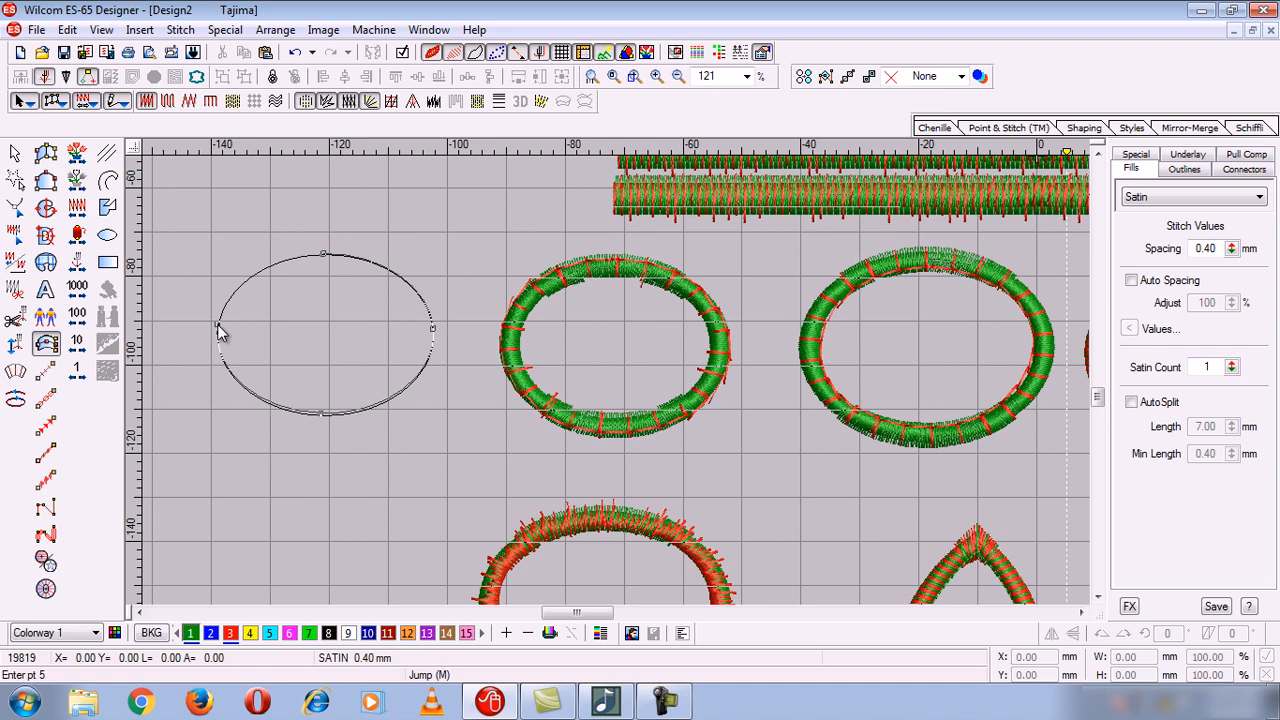
click(324, 254)
key(Return)
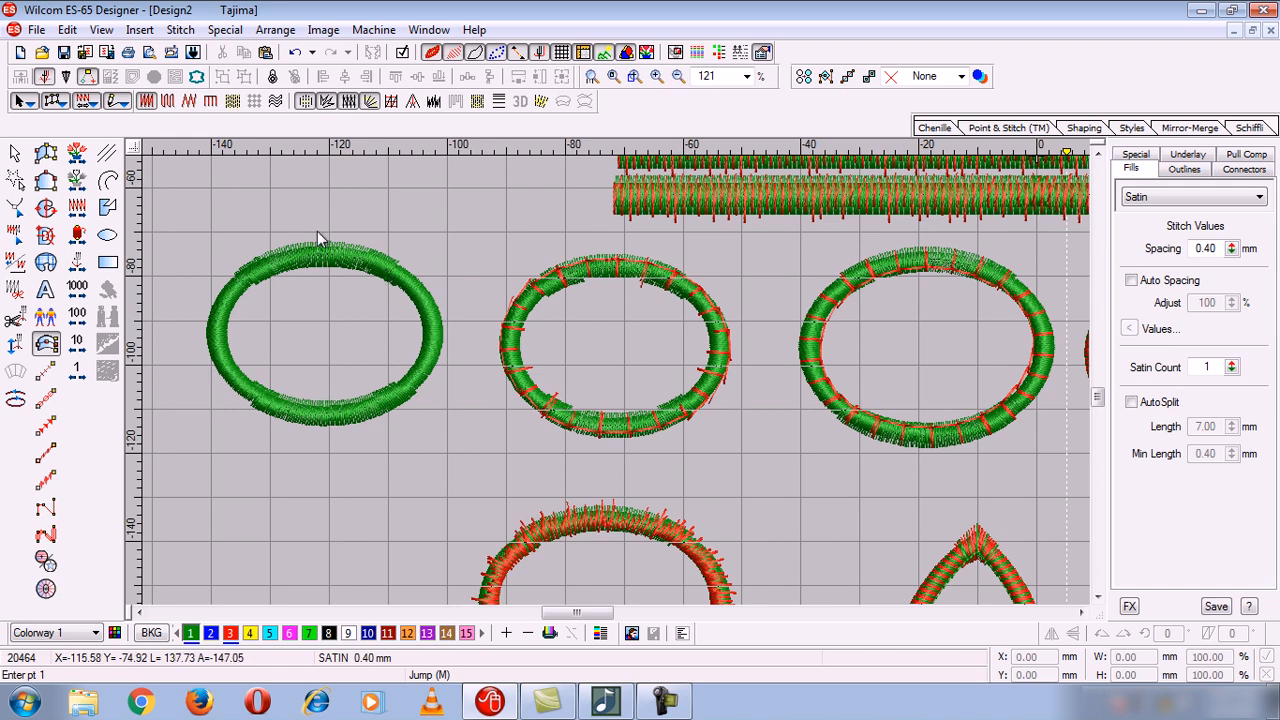
Step: Duplicate the new green ring in place, recolor the copy red with color 3 and fill it with E Stitch at 5 mm spacing
click(16, 153)
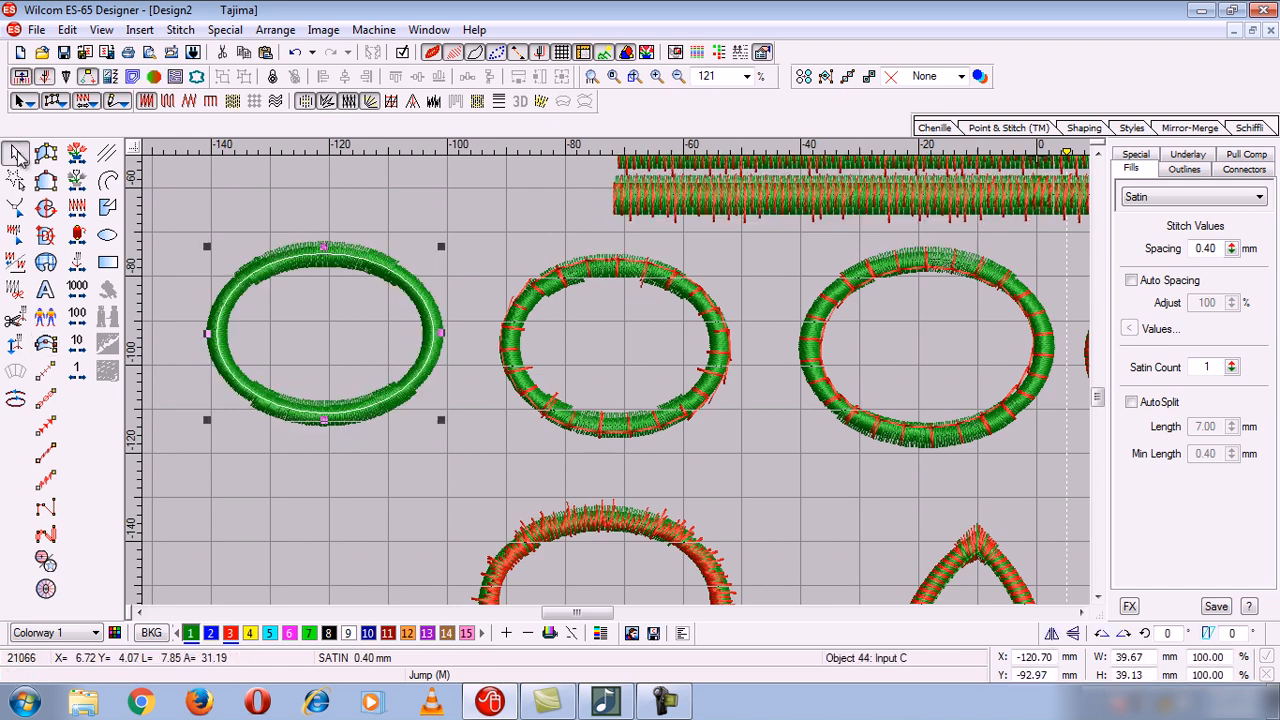
click(233, 632)
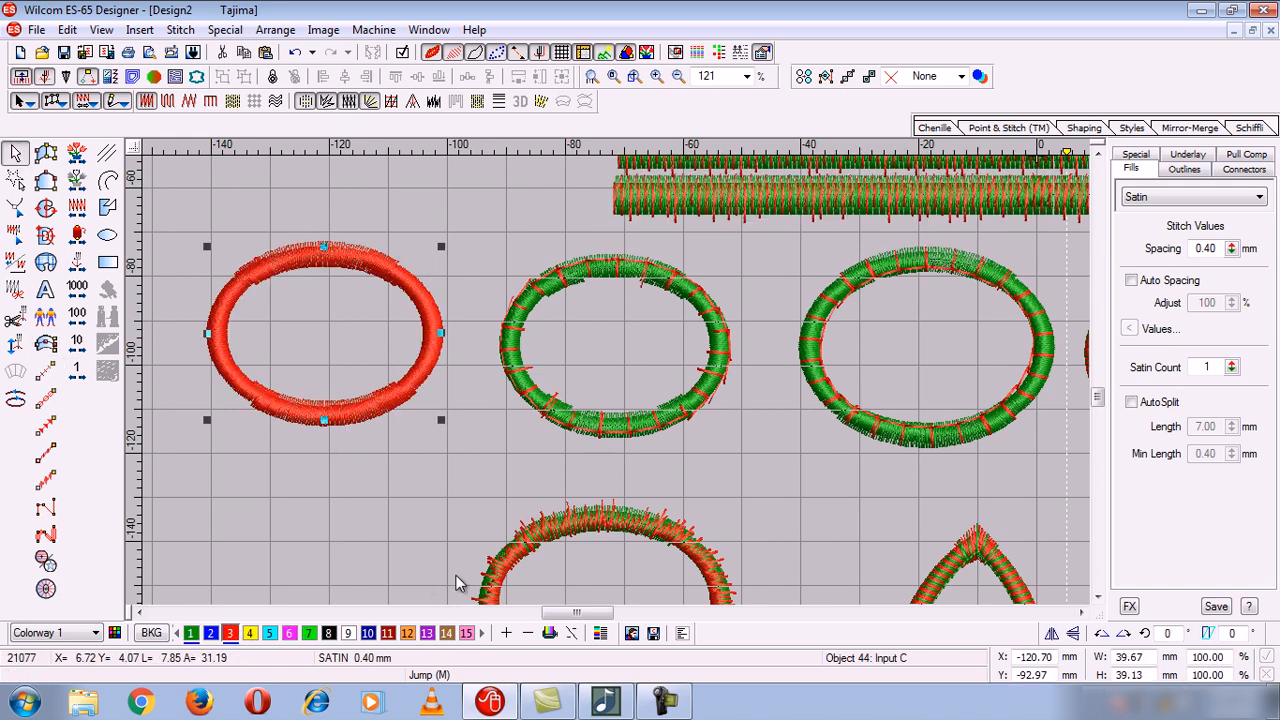
click(211, 102)
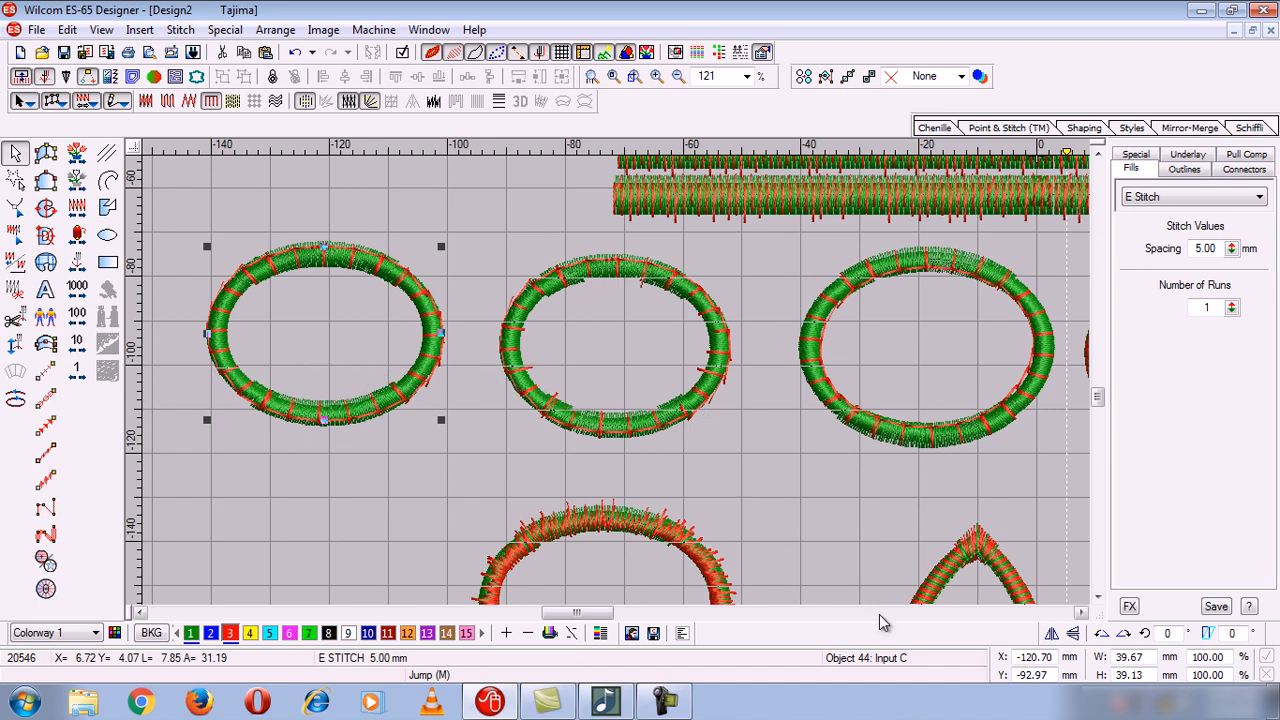
Step: Mirror the red E Stitch ring vertically and back, and mirror it horizontally
click(1072, 634)
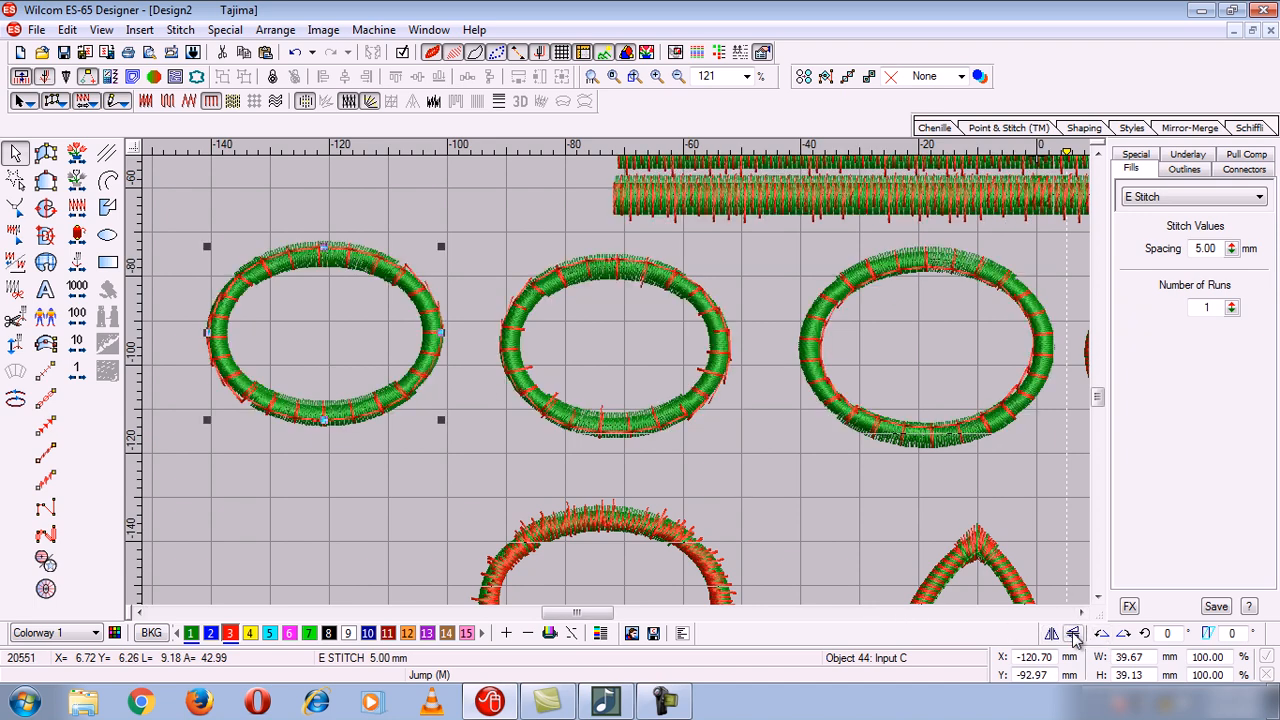
click(1073, 634)
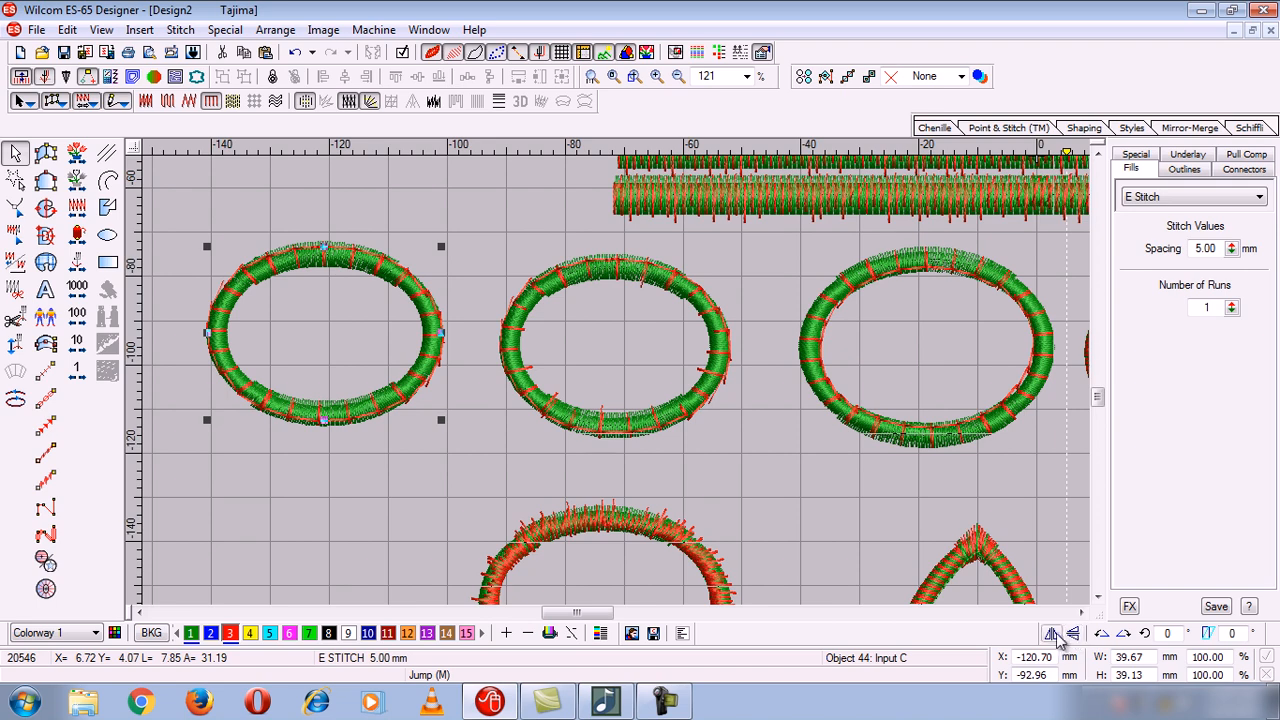
click(1051, 634)
Step: Draw a second unfilled guide circle below the new E Stitch ring, beside the round jagged-edge sample
click(1098, 603)
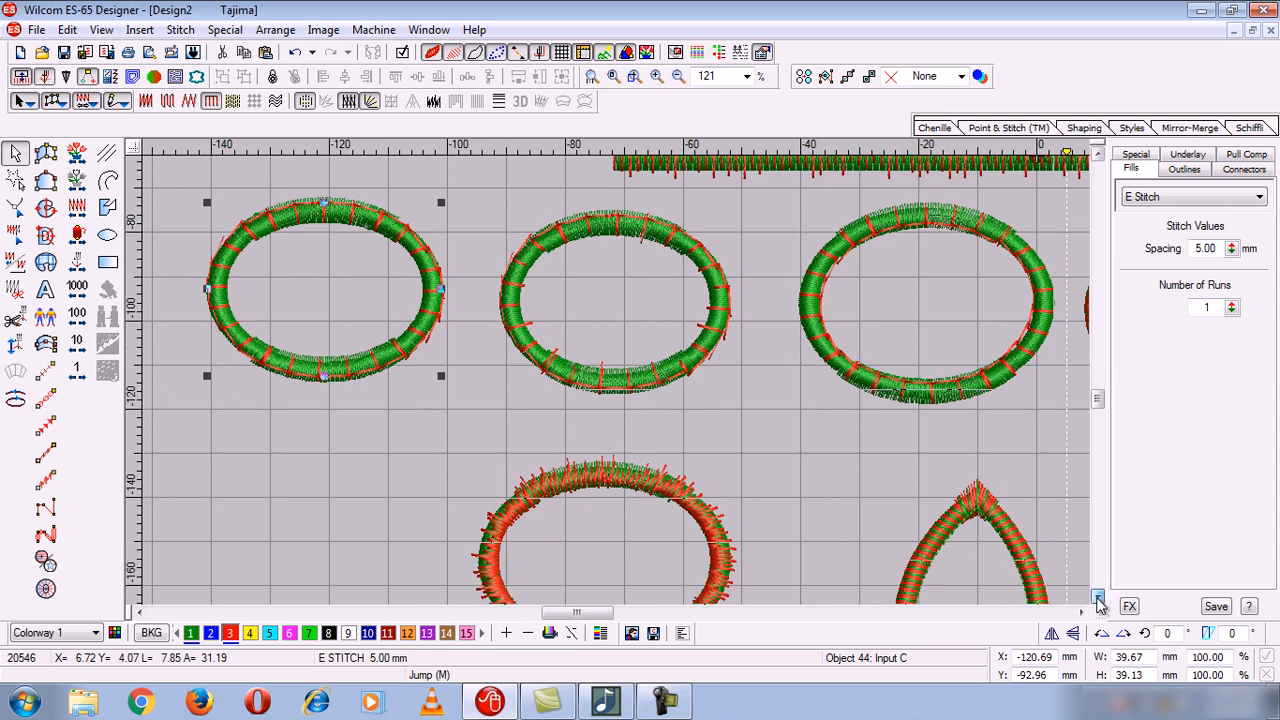
click(1098, 603)
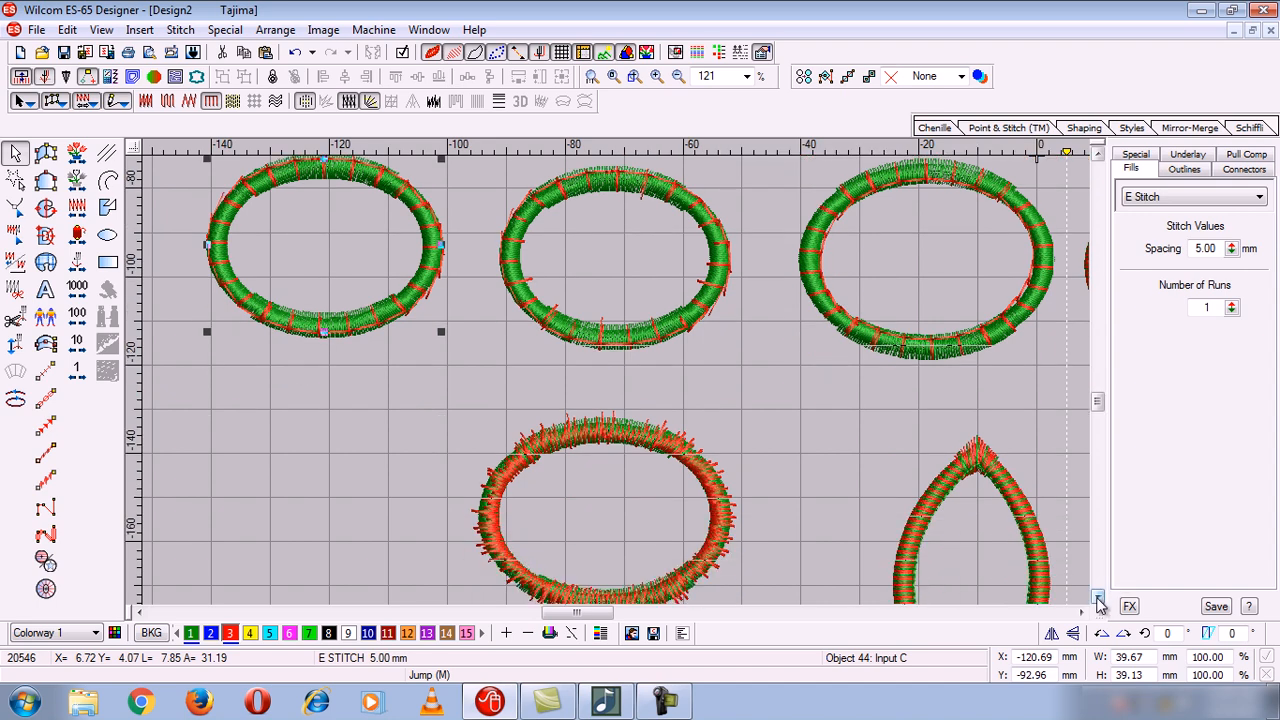
click(108, 234)
click(287, 479)
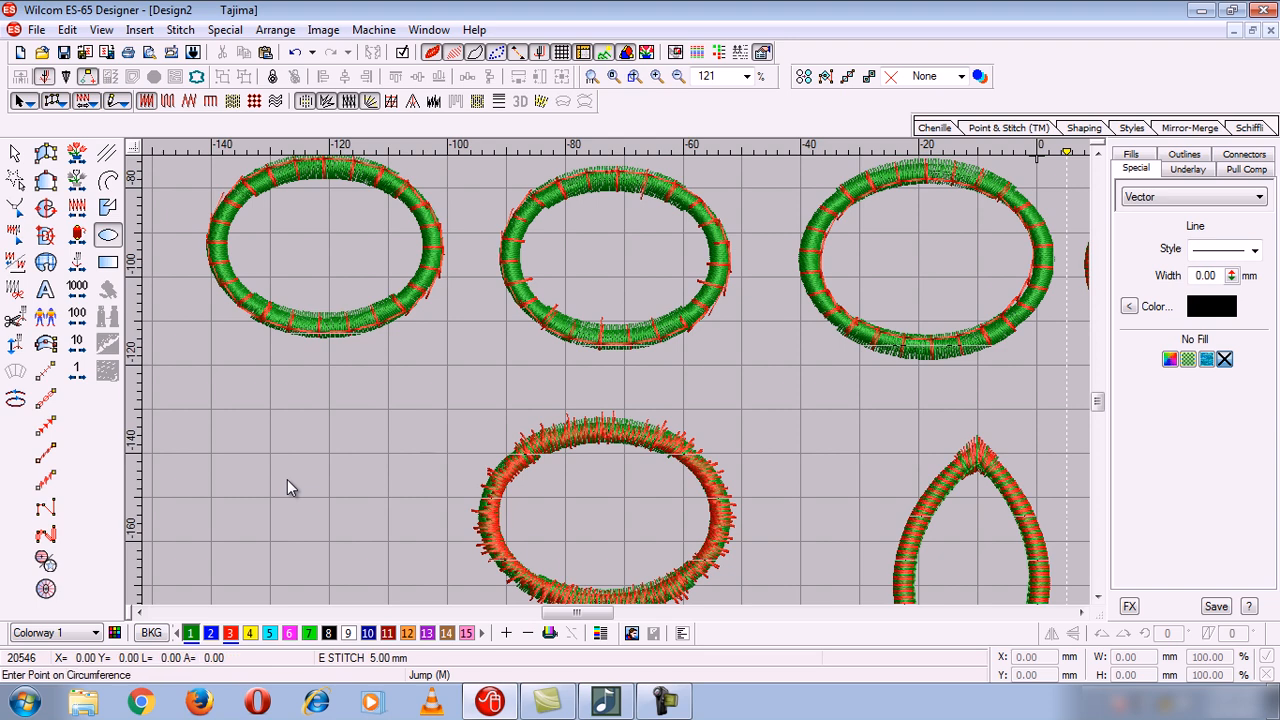
click(338, 544)
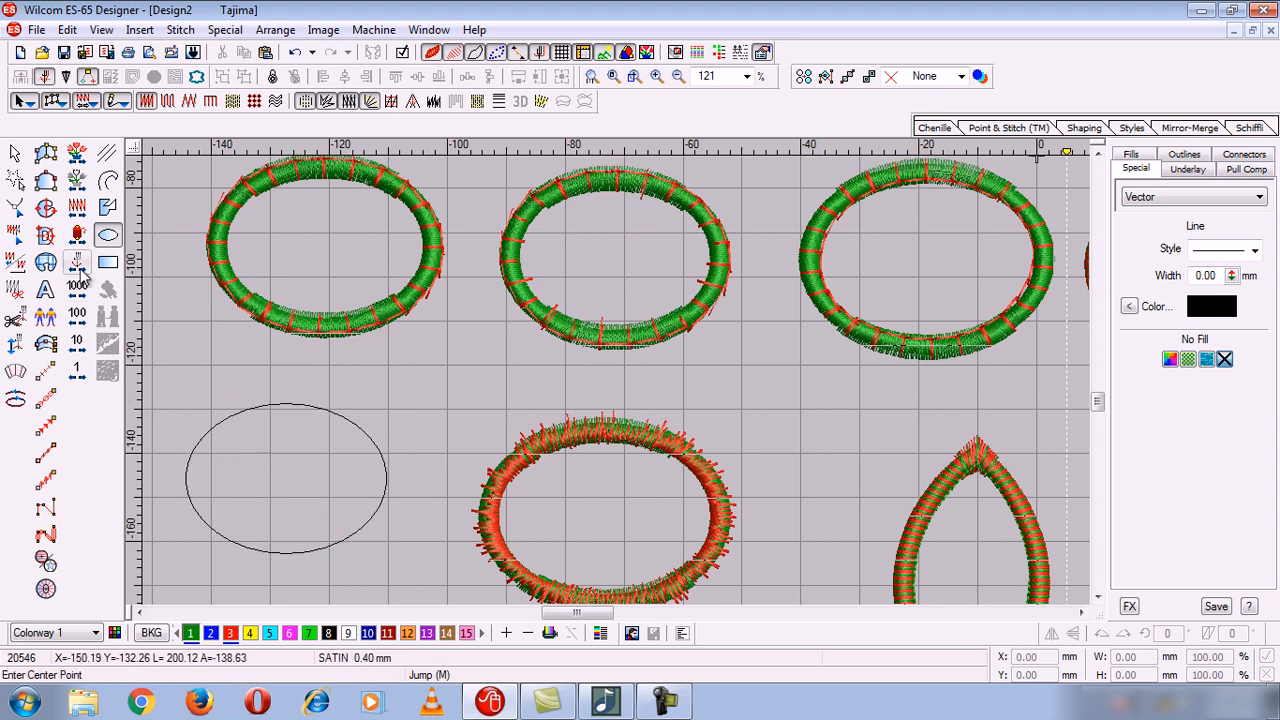
Step: Trace the second guide circle with Input C to create a closed green satin ring about 37 mm wide and 36 mm high
click(45, 343)
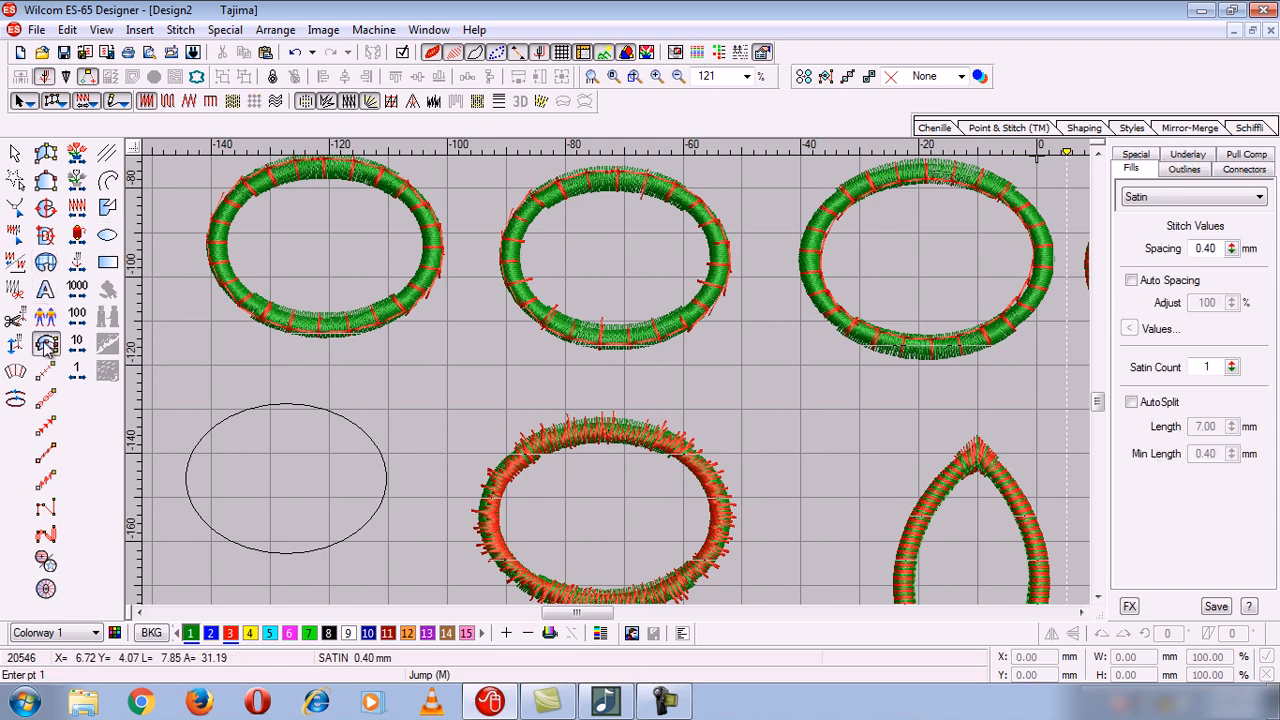
click(285, 404)
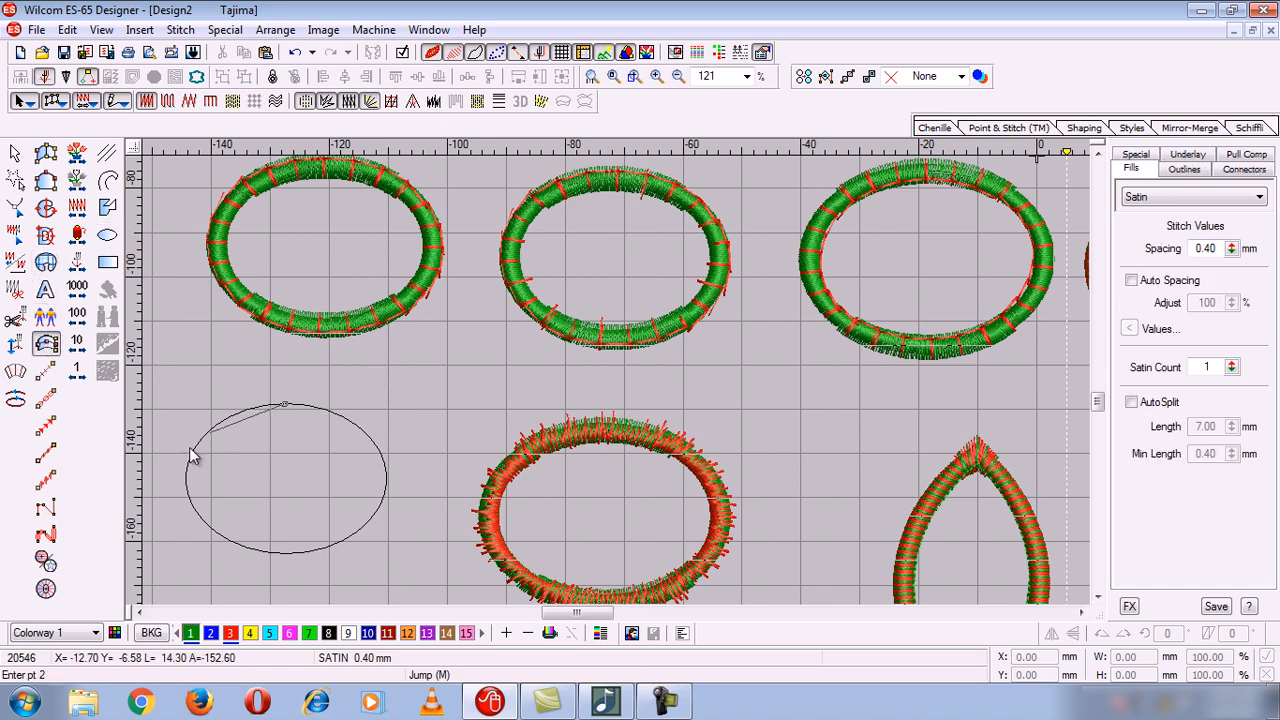
click(402, 437)
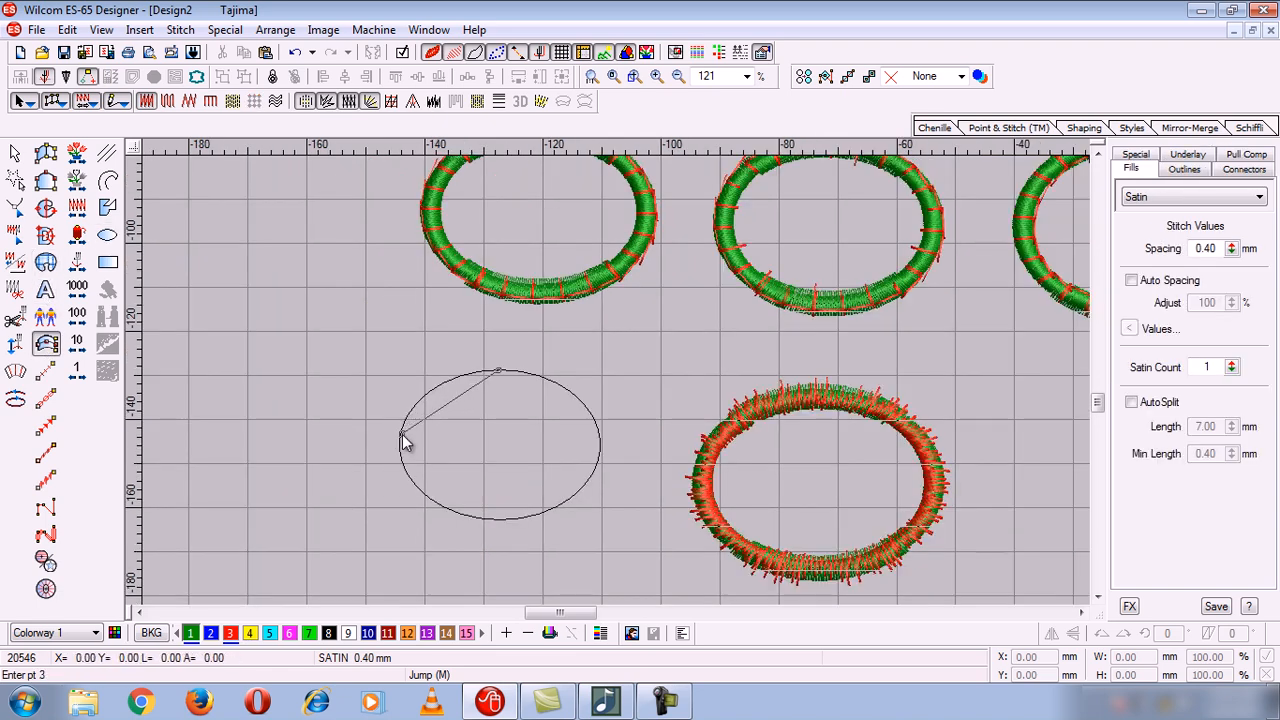
click(491, 517)
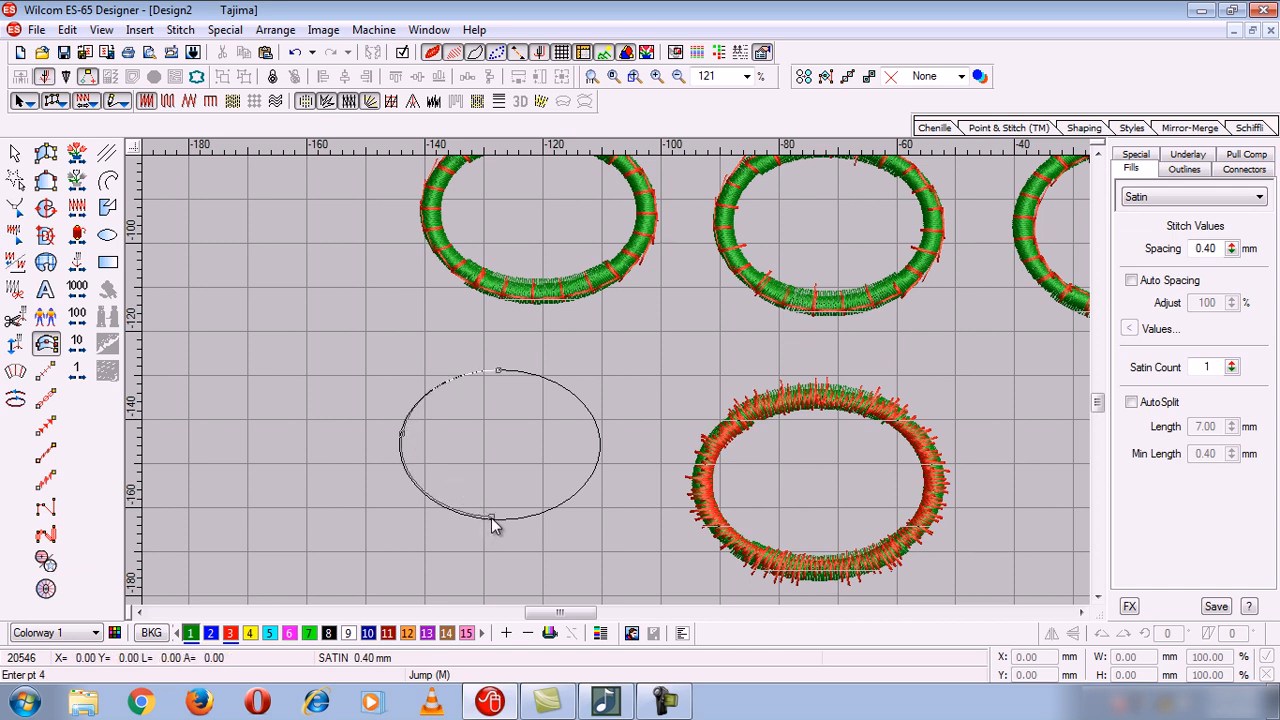
click(601, 444)
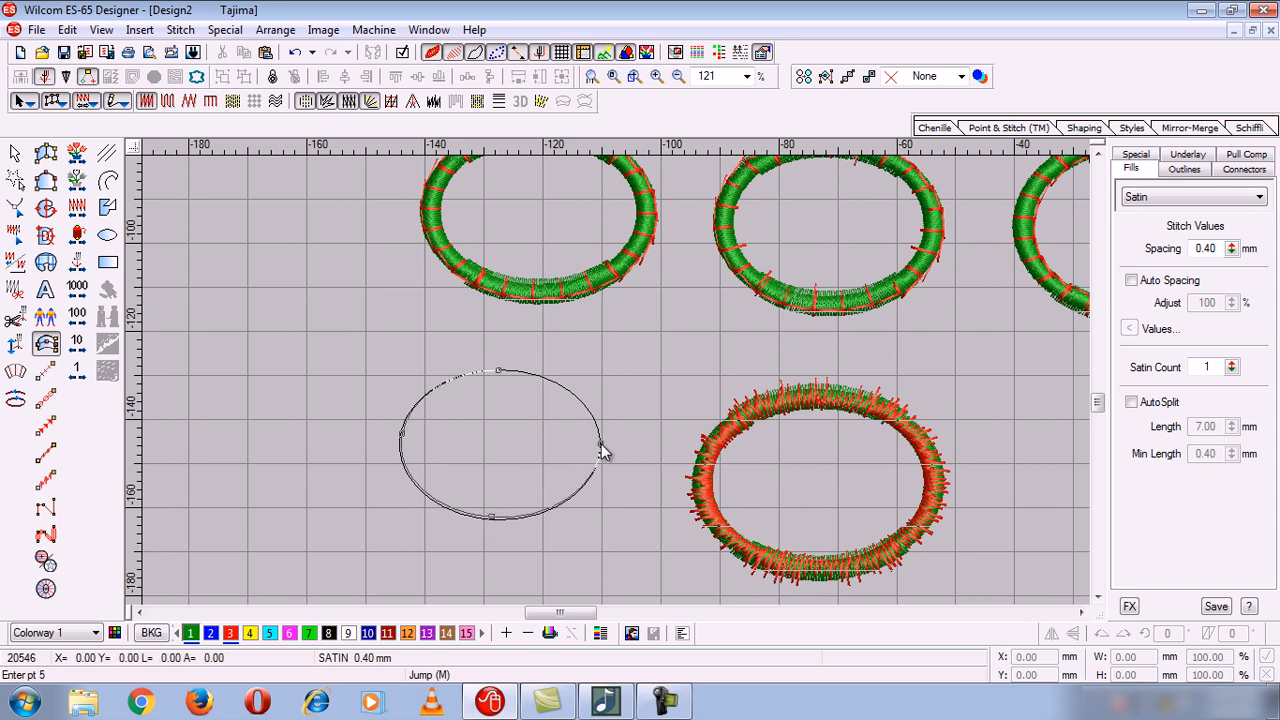
click(500, 371)
key(Return)
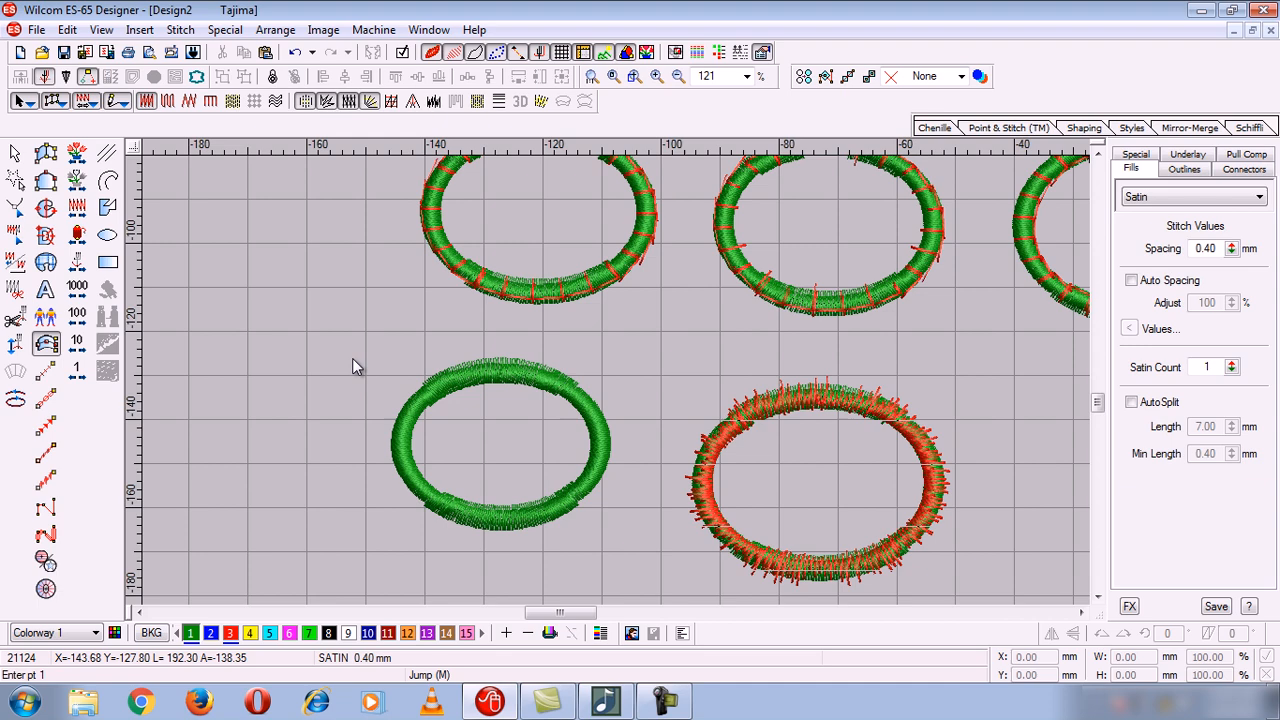
Step: Duplicate the lower green ring in place, recolor the copy red with color 3, and undo a trial move of it
click(14, 150)
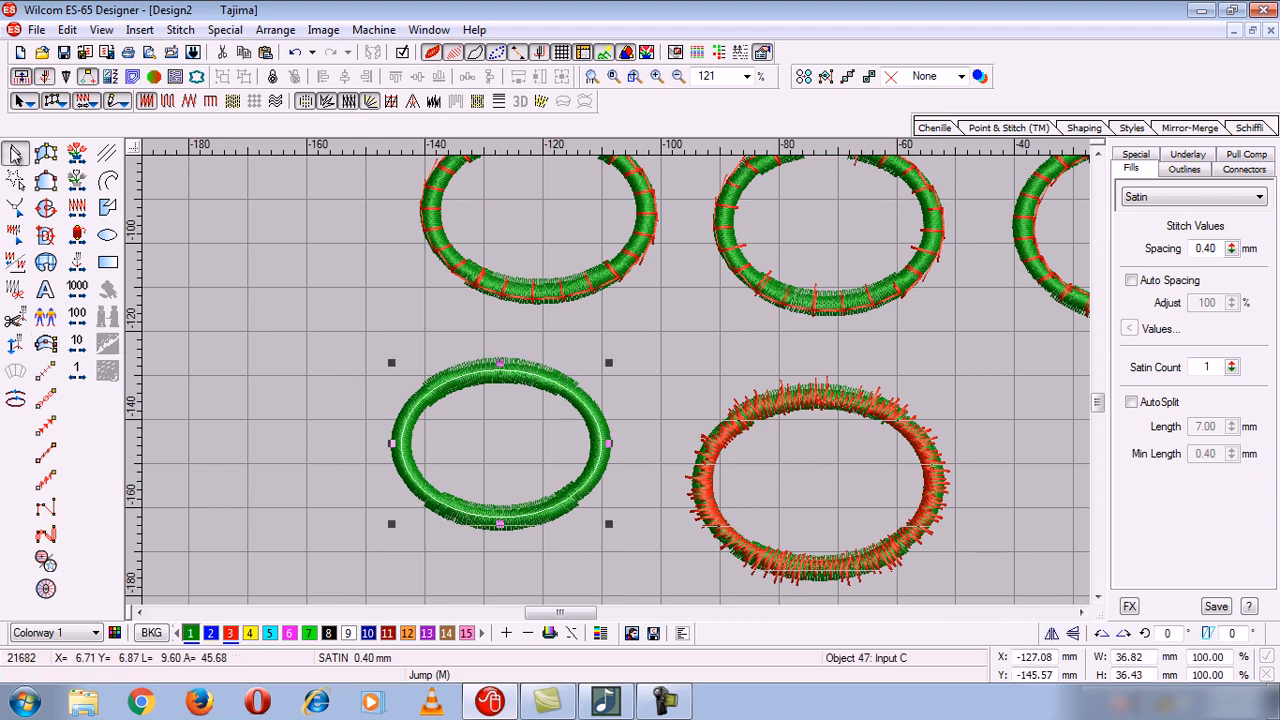
click(1080, 613)
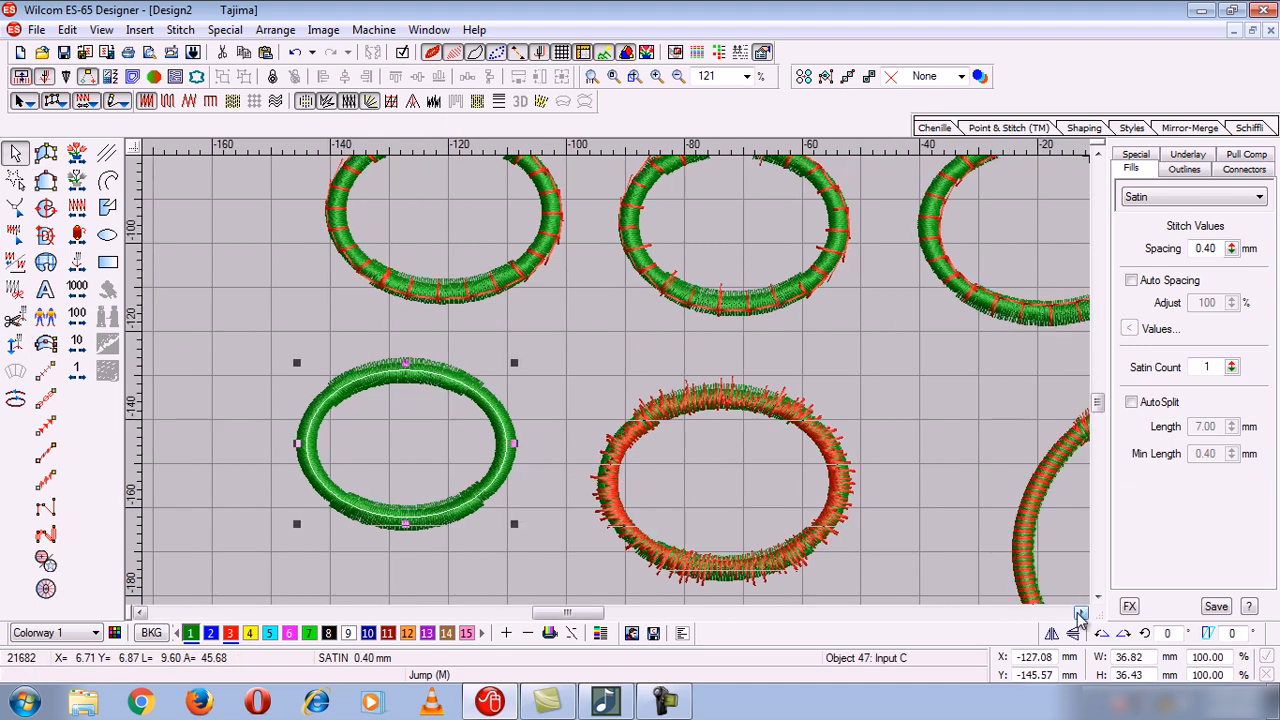
click(1080, 613)
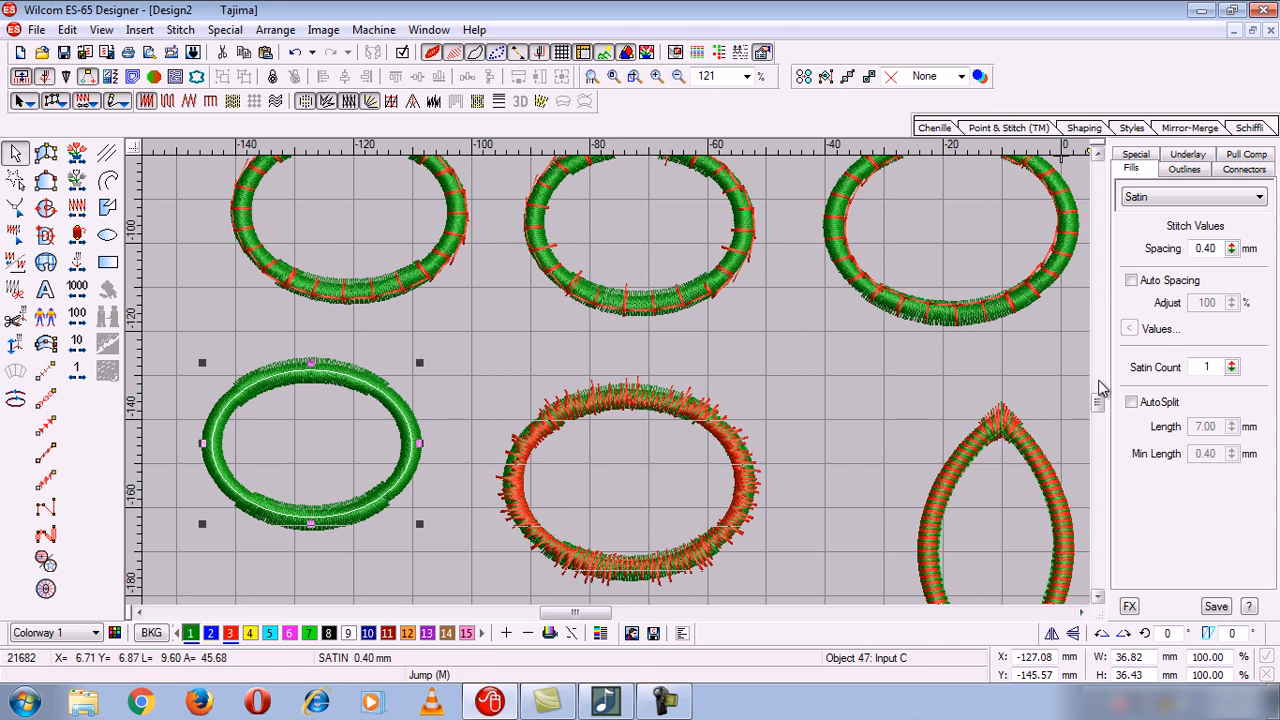
scroll(1103, 394, up, 1)
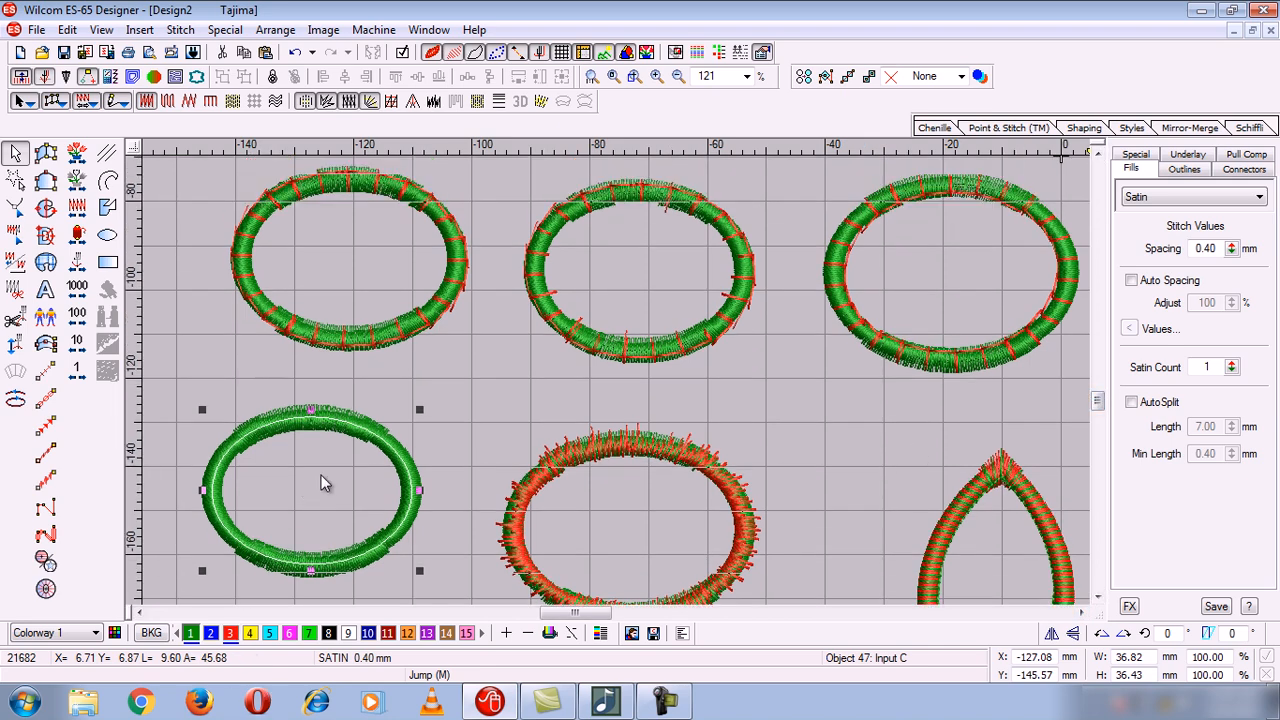
click(230, 633)
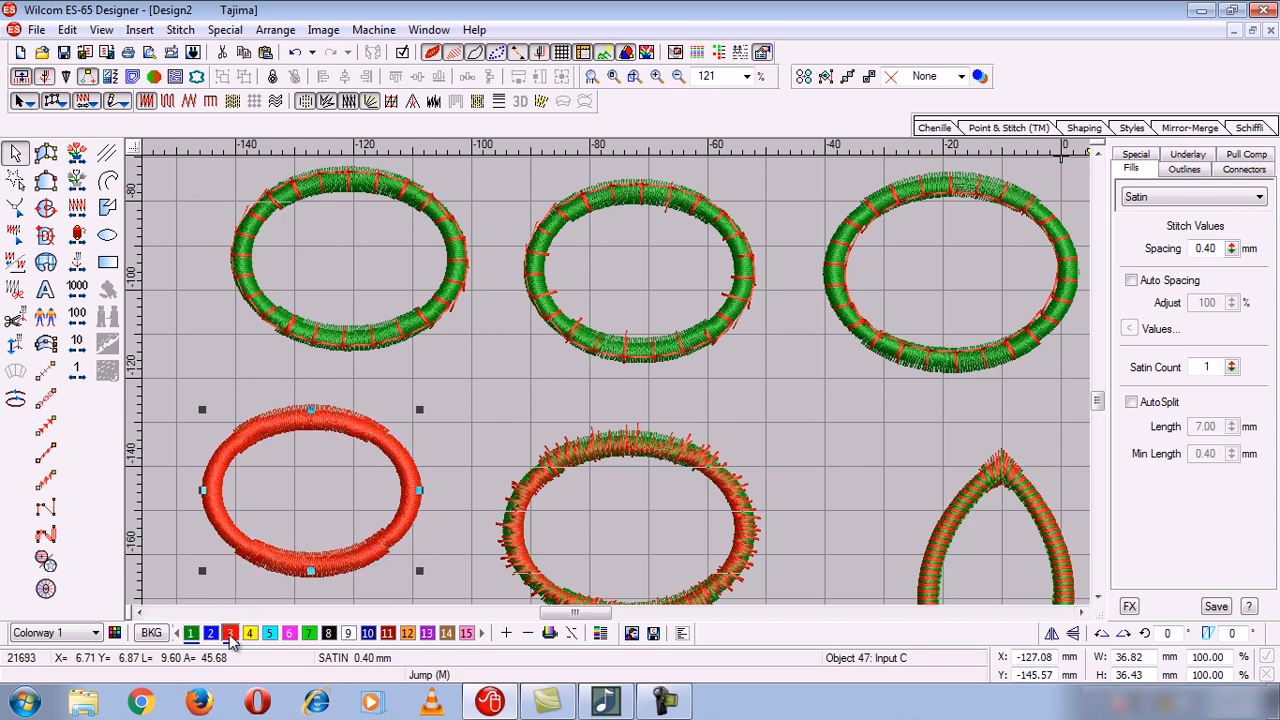
drag(407, 464, 463, 400)
key(ctrl+z)
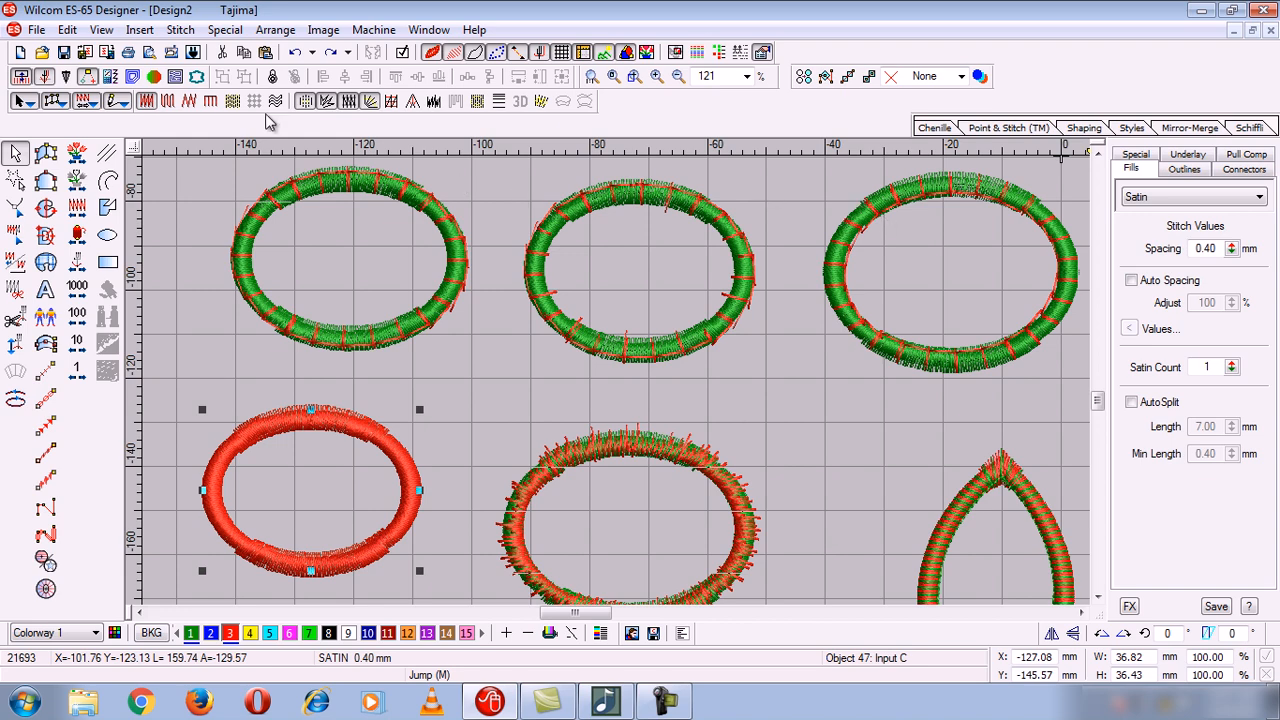
Step: Convert the red copy of the lower ring to E Stitch with 5.00 mm spacing
click(211, 101)
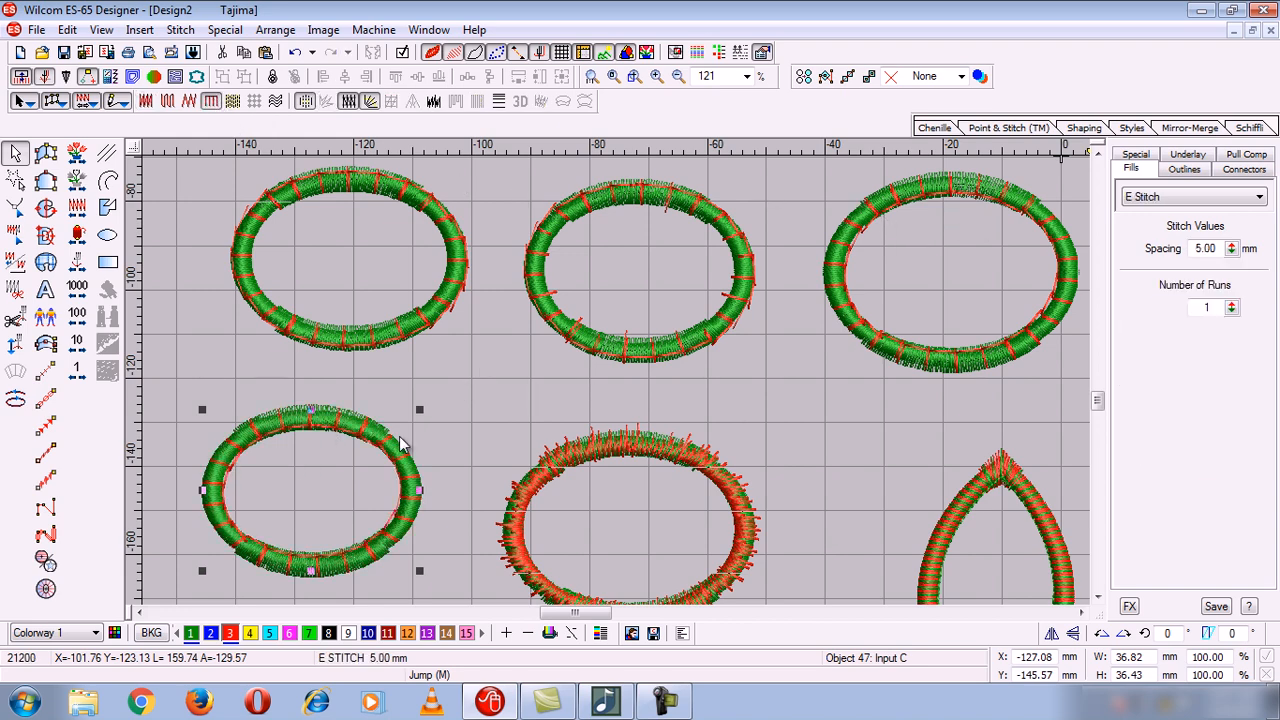
Step: Draw an unfilled guide circle in the empty area below the lower E Stitch ring
click(1097, 597)
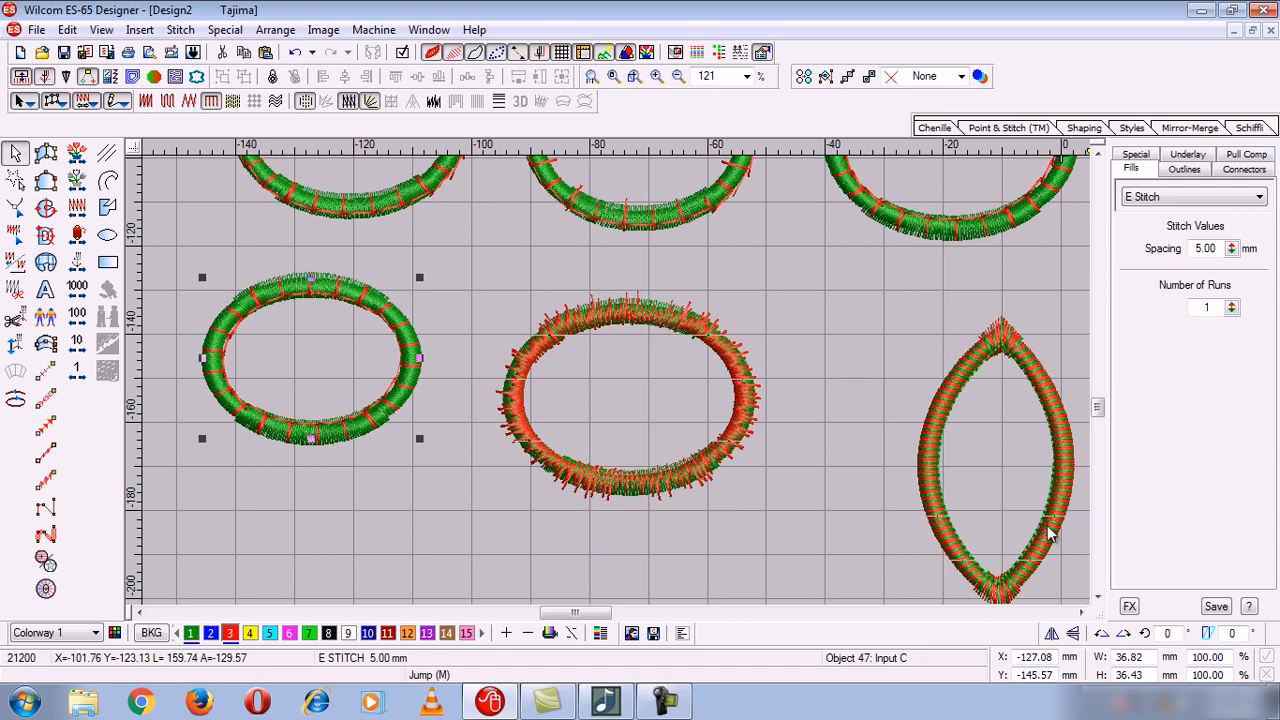
click(1097, 597)
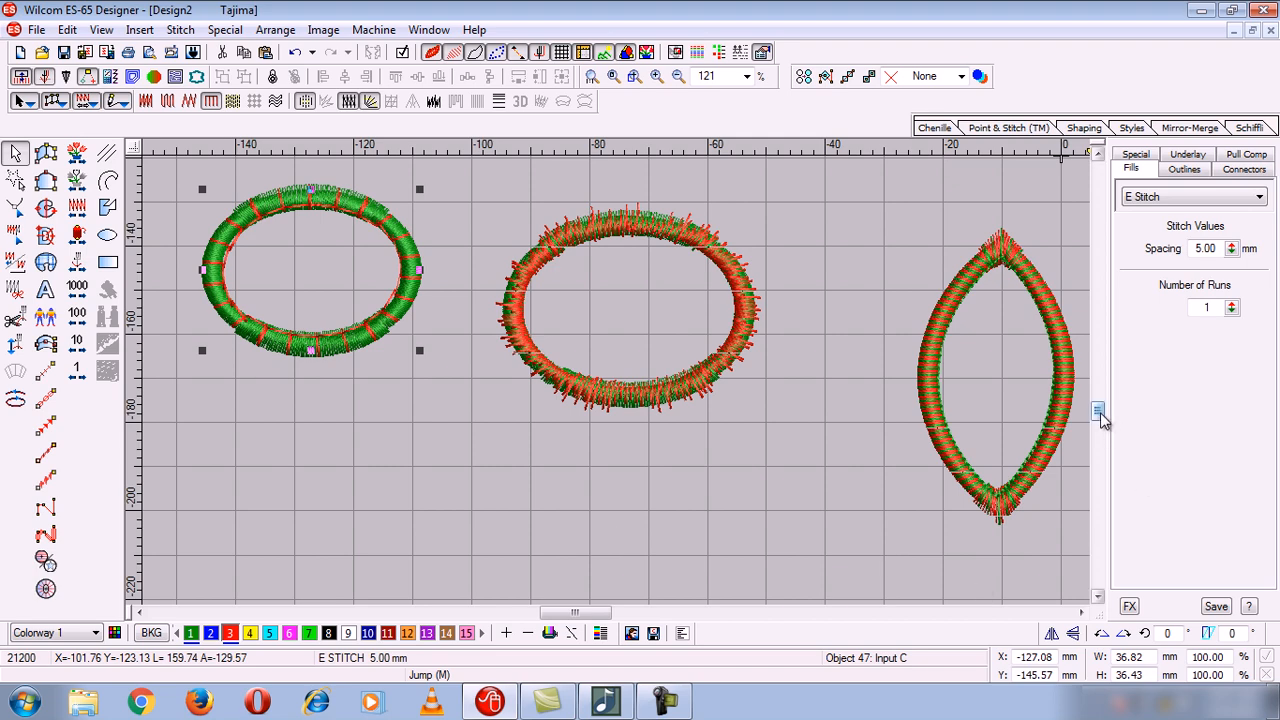
drag(1100, 412, 1099, 415)
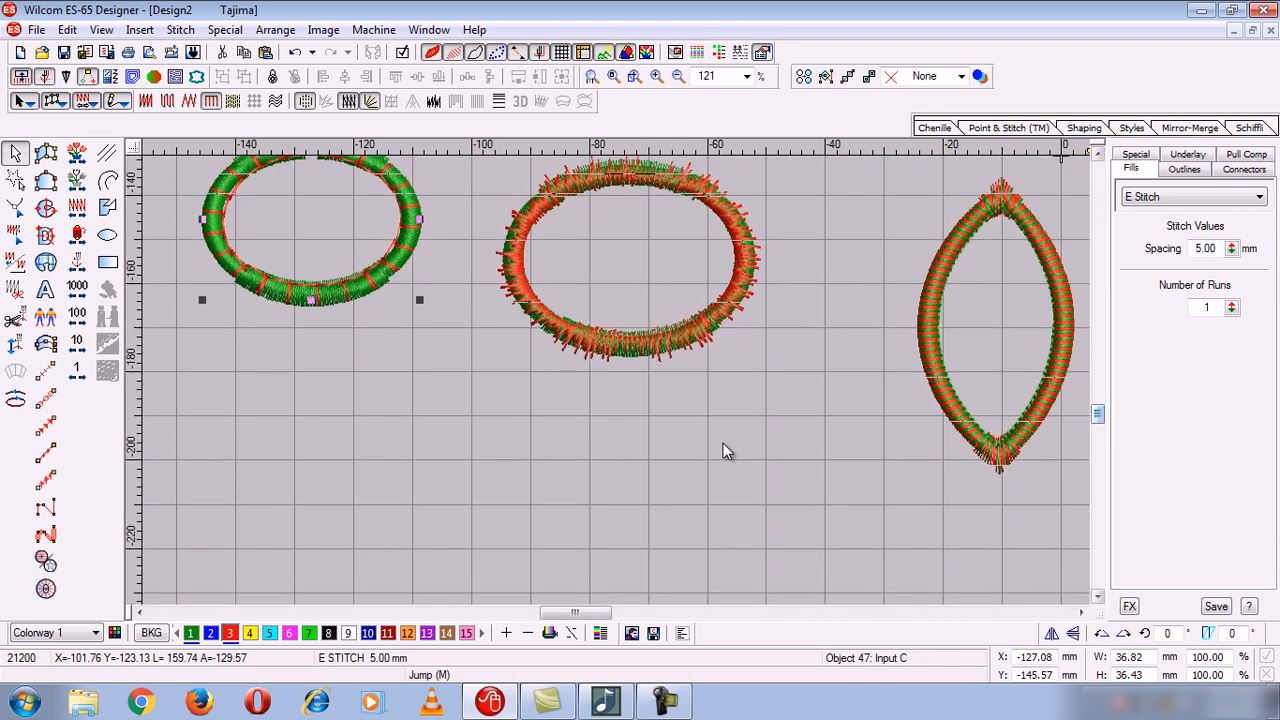
click(108, 234)
click(282, 451)
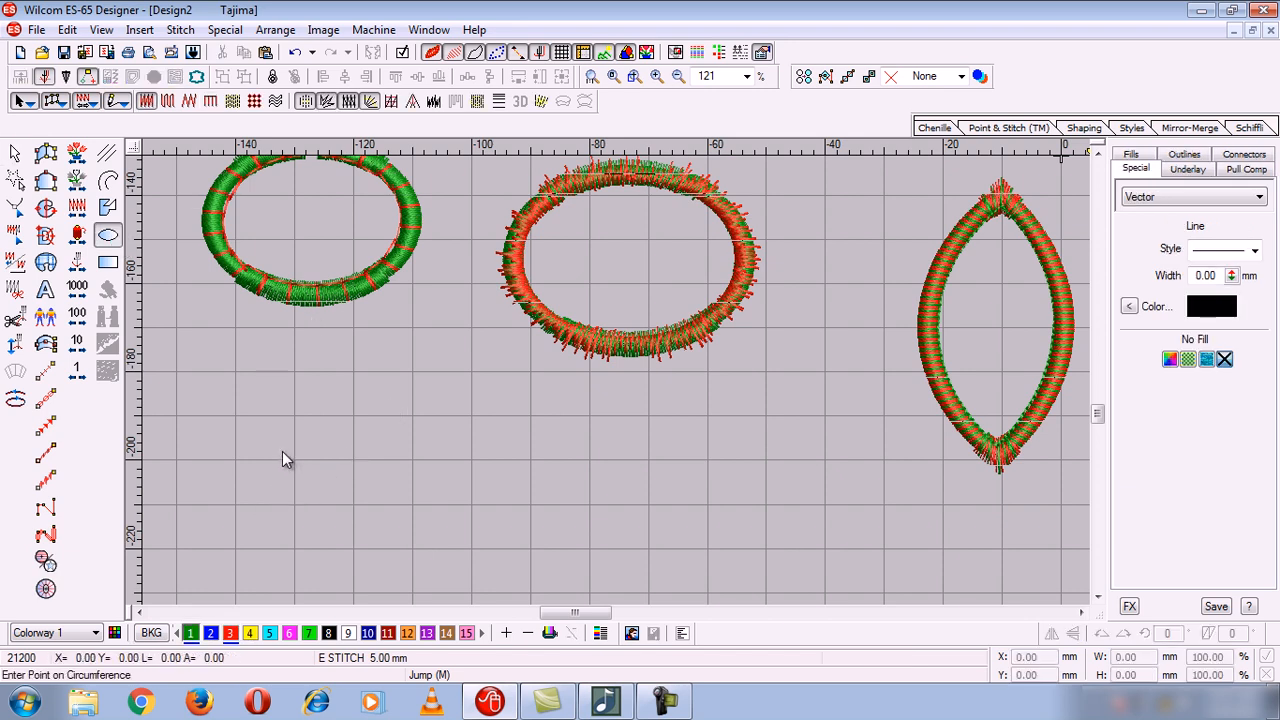
click(349, 529)
Step: Trace the guide circle with Input C to create a closed green satin ring about 44 mm wide and 45 mm high
click(47, 345)
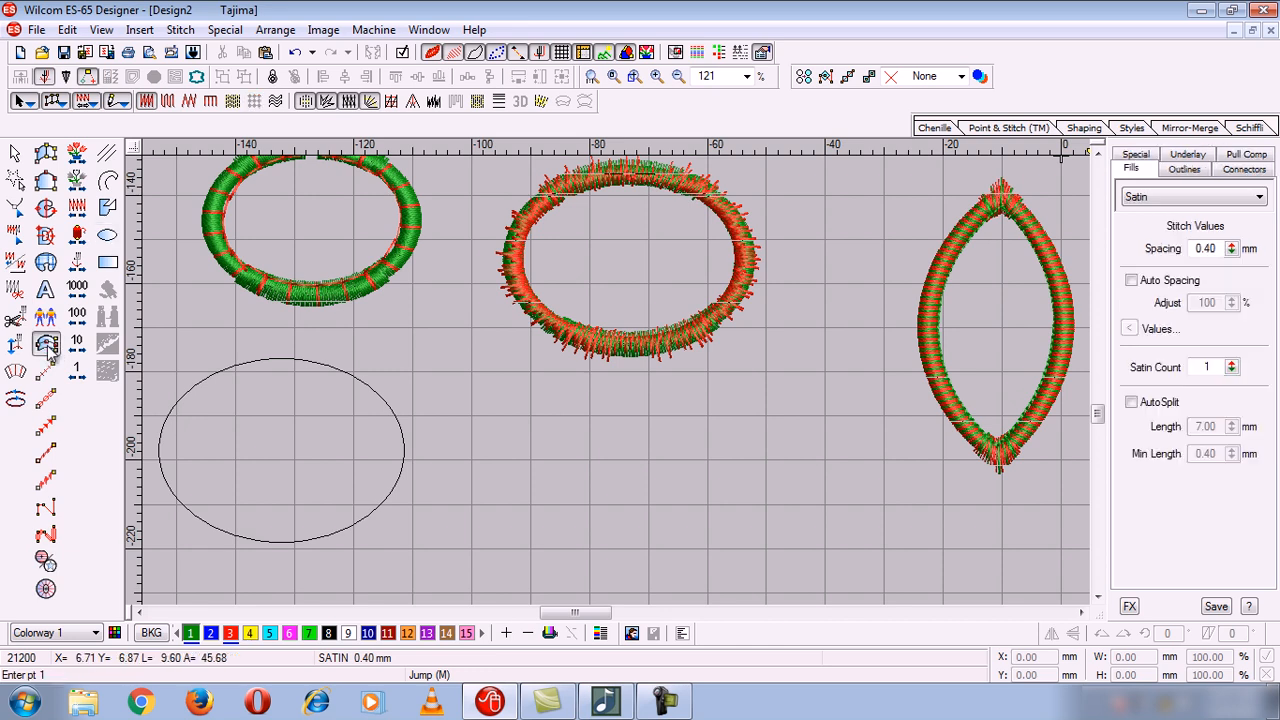
click(279, 358)
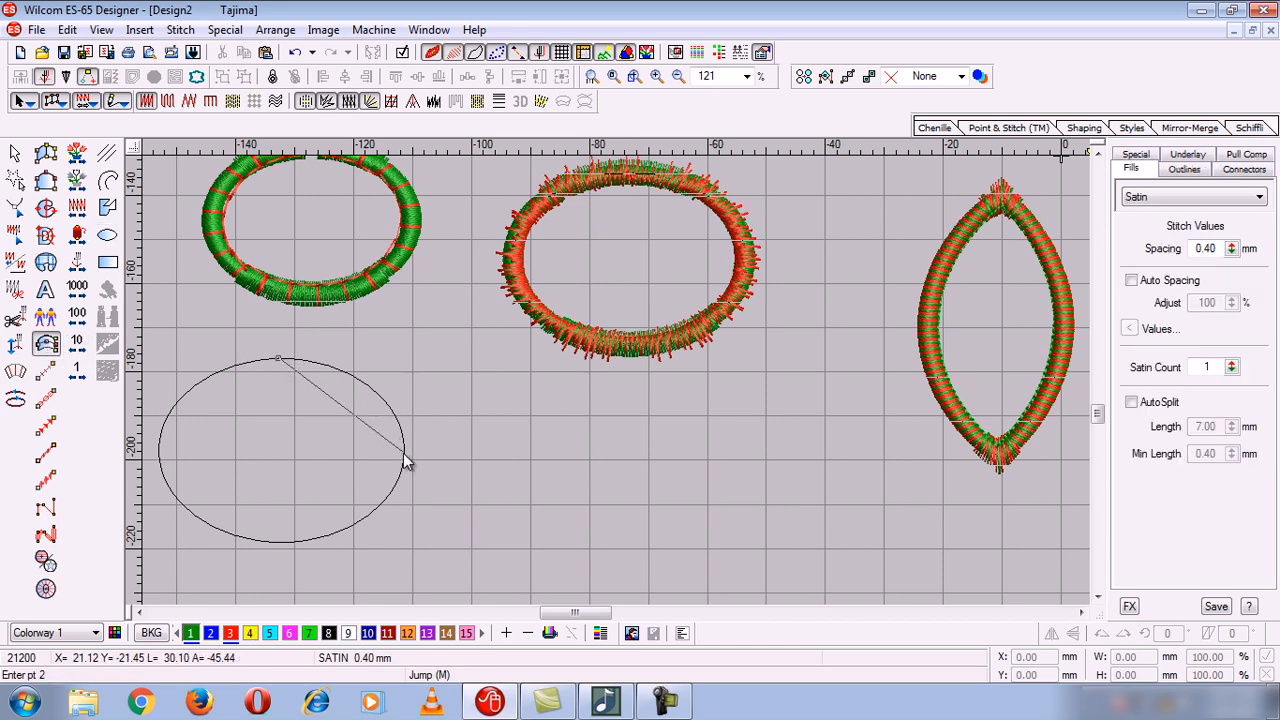
click(279, 545)
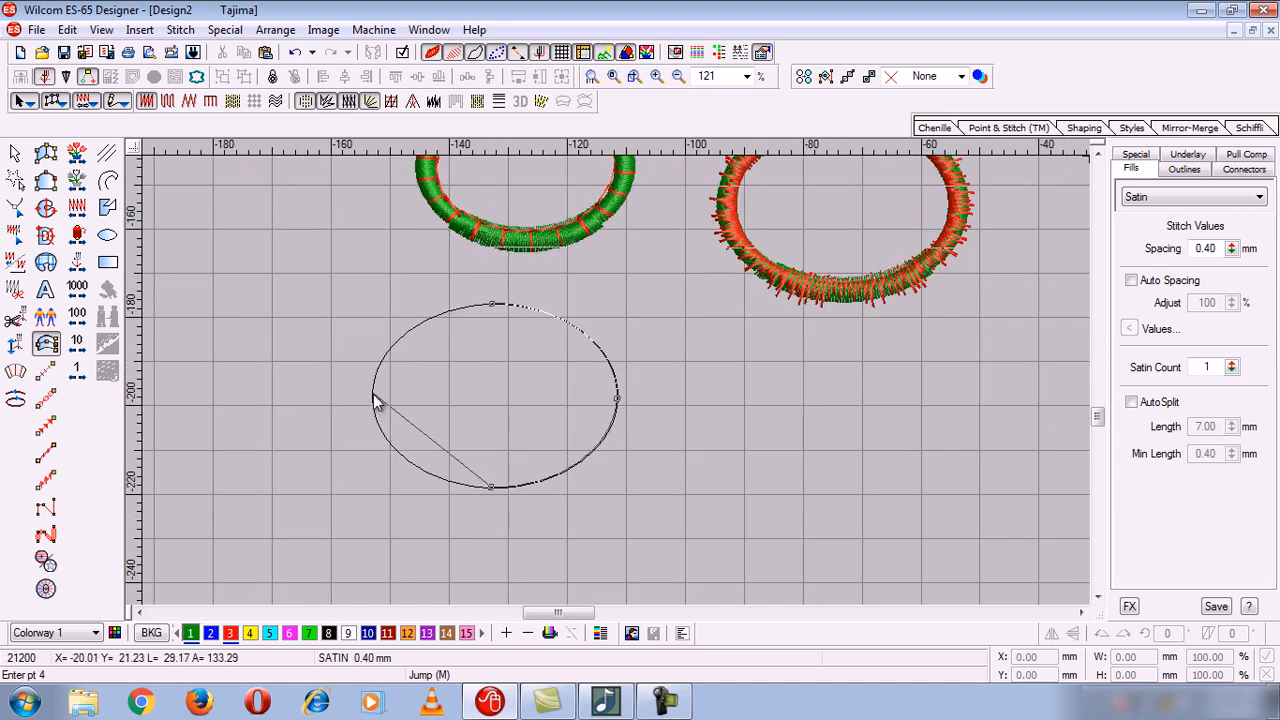
click(374, 388)
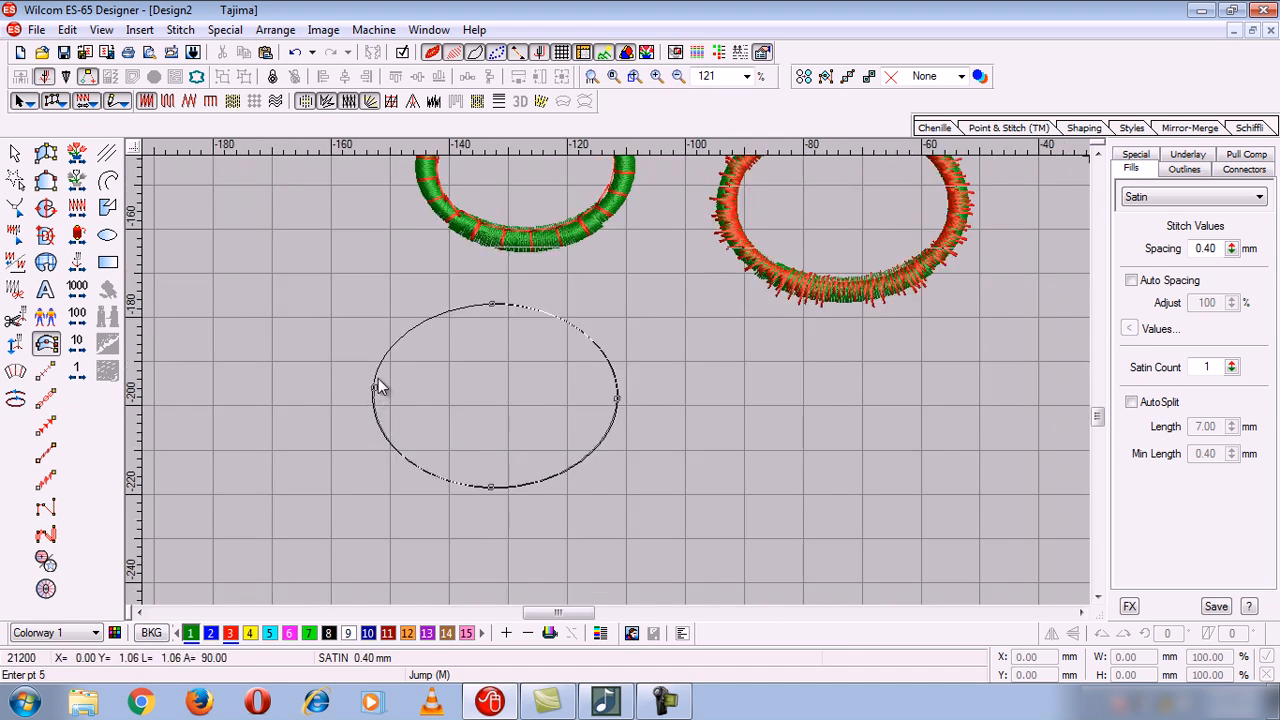
click(494, 305)
key(Return)
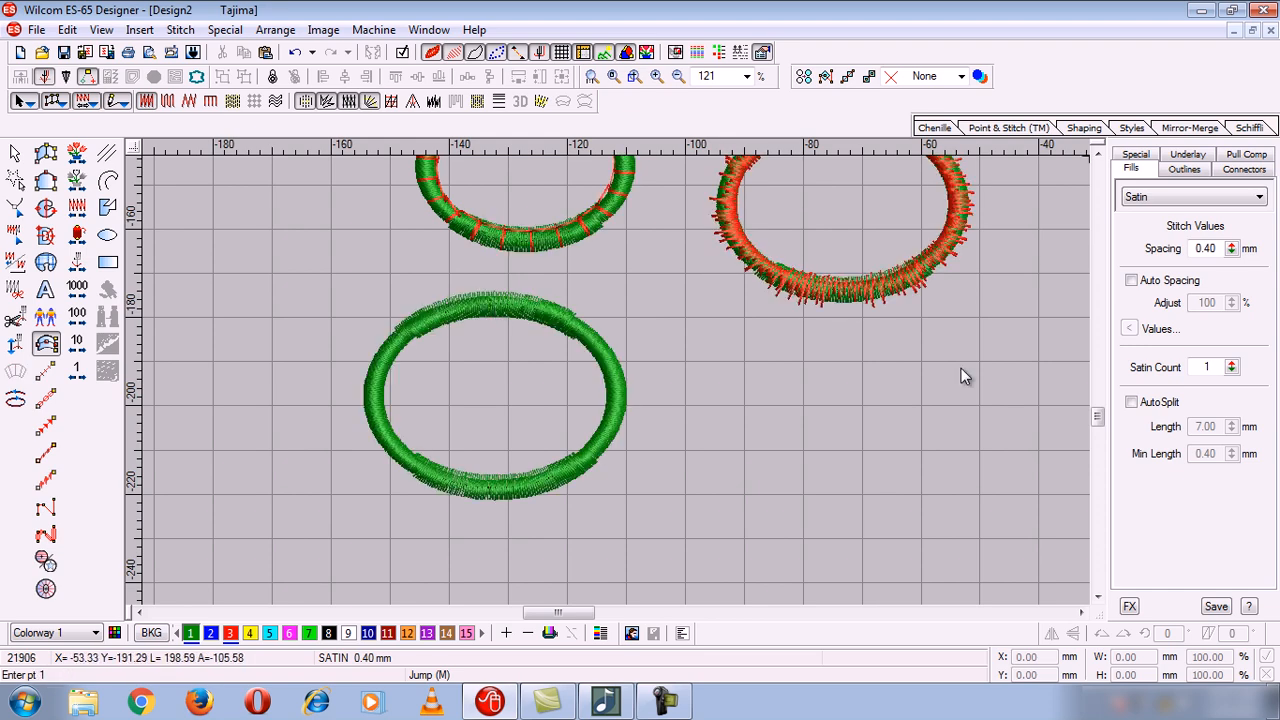
Step: Duplicate the new green satin ring in place and recolor the copy red with color 3
drag(1098, 417, 1098, 410)
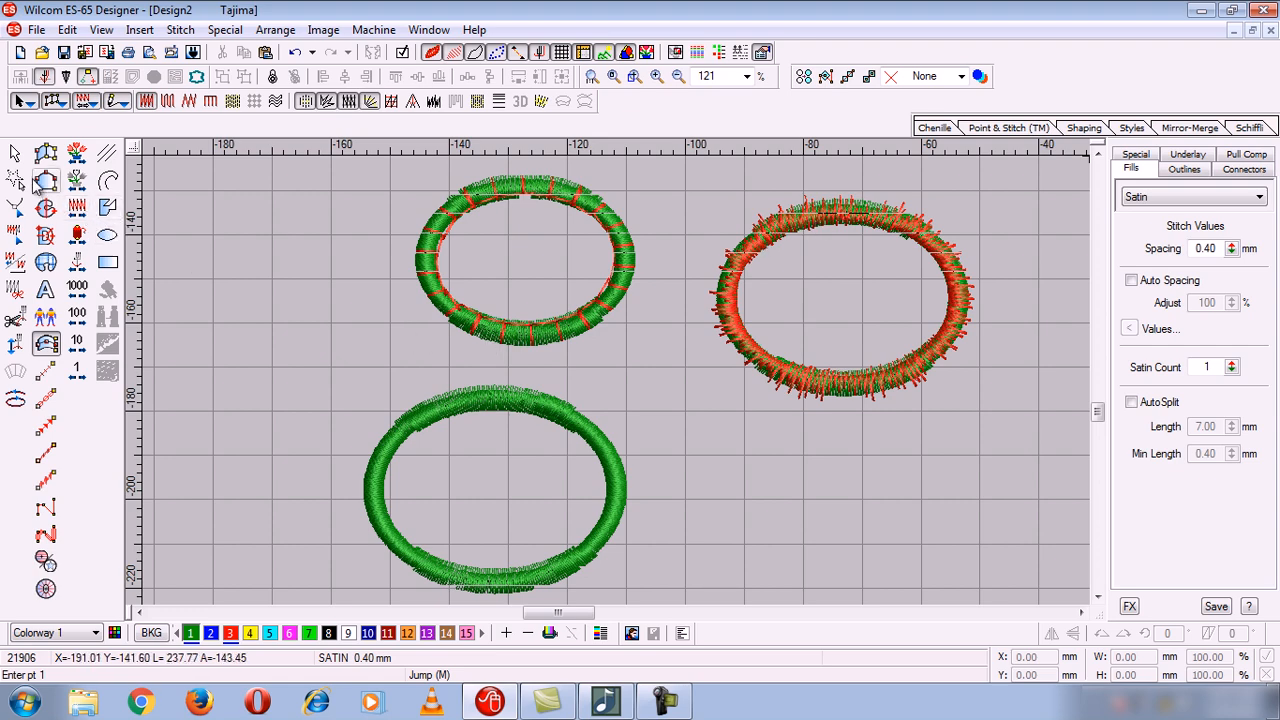
click(15, 154)
key(ctrl+d)
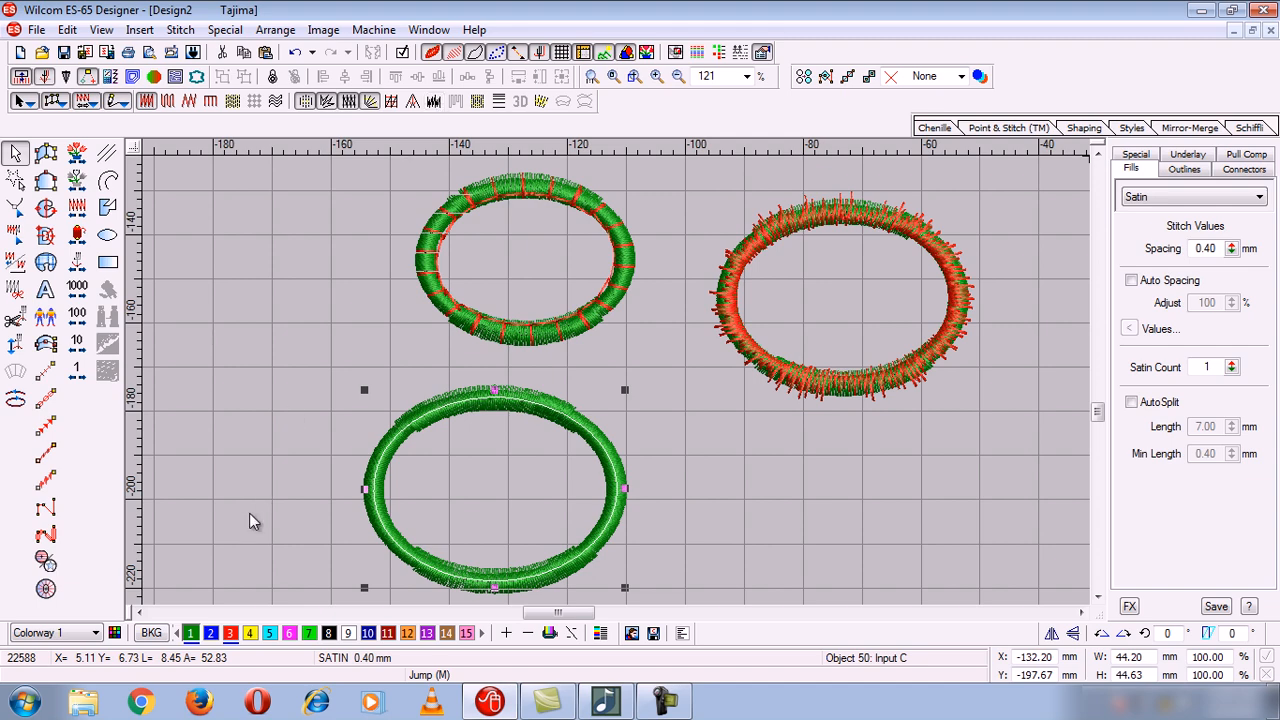
click(230, 633)
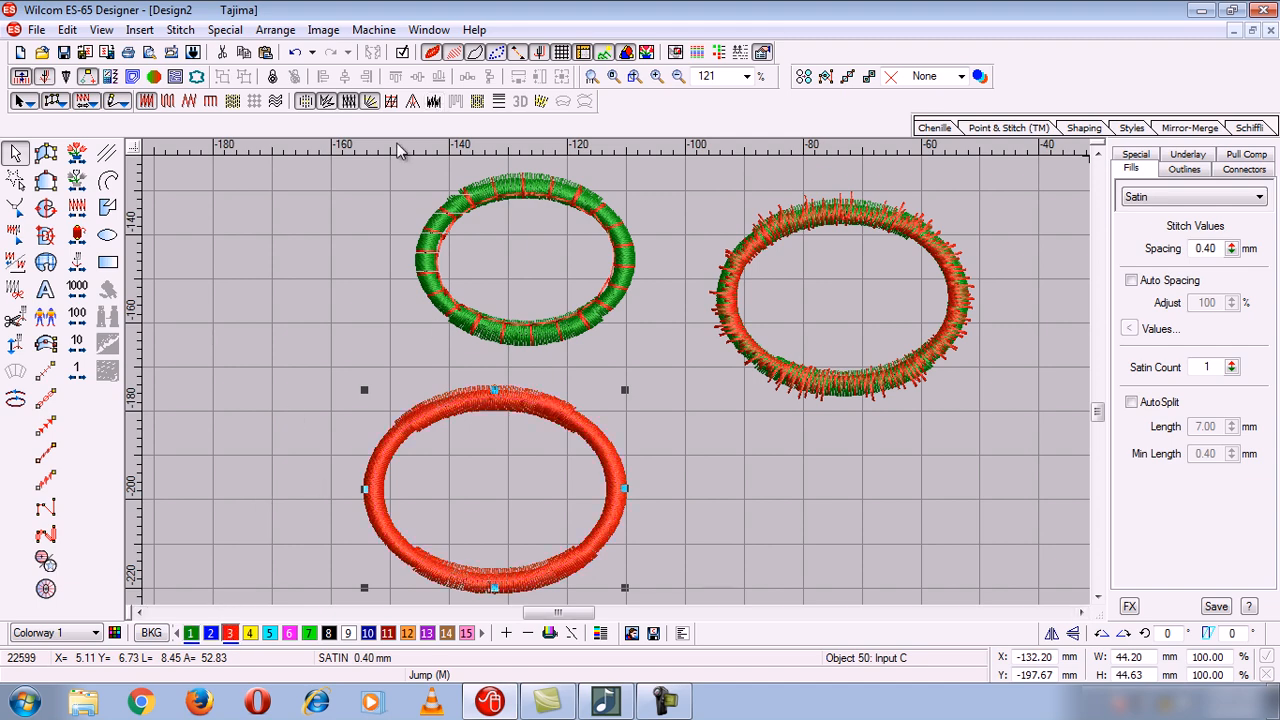
Step: Apply Jagged Edge to the red ring copy and set its satin spacing to 0.90 mm, matching the round jagged-edge sample
click(436, 103)
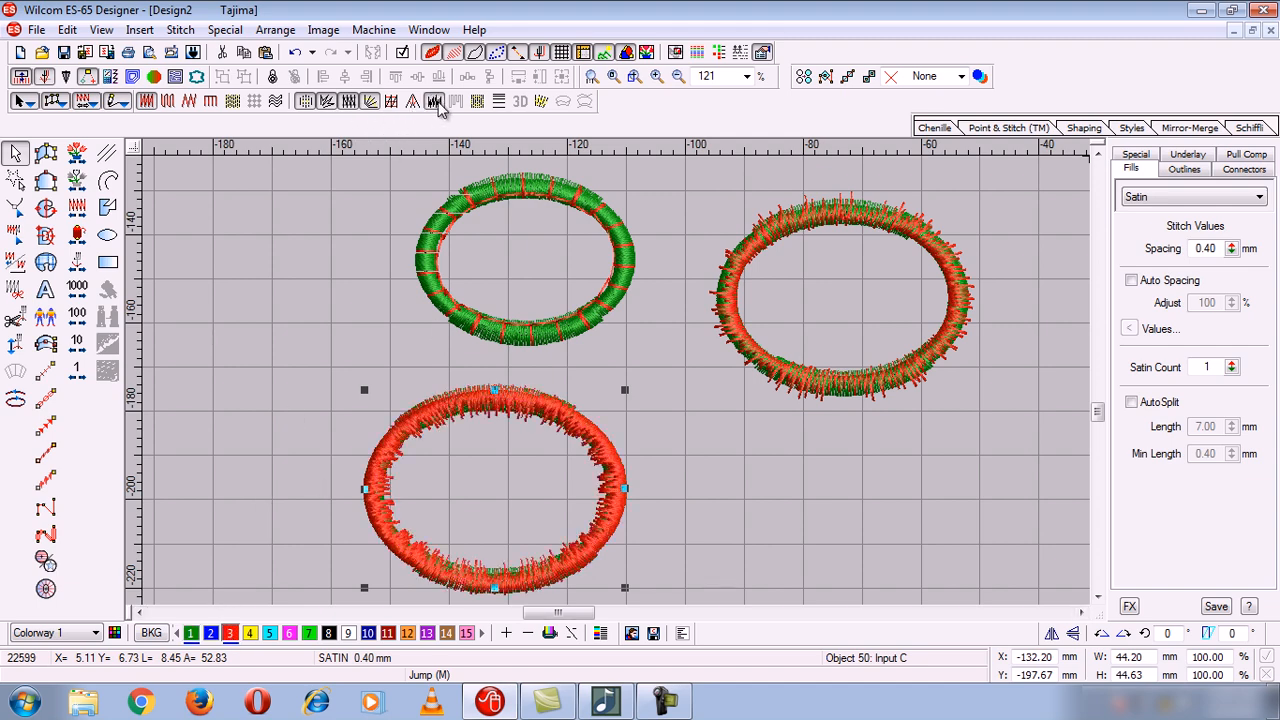
click(730, 471)
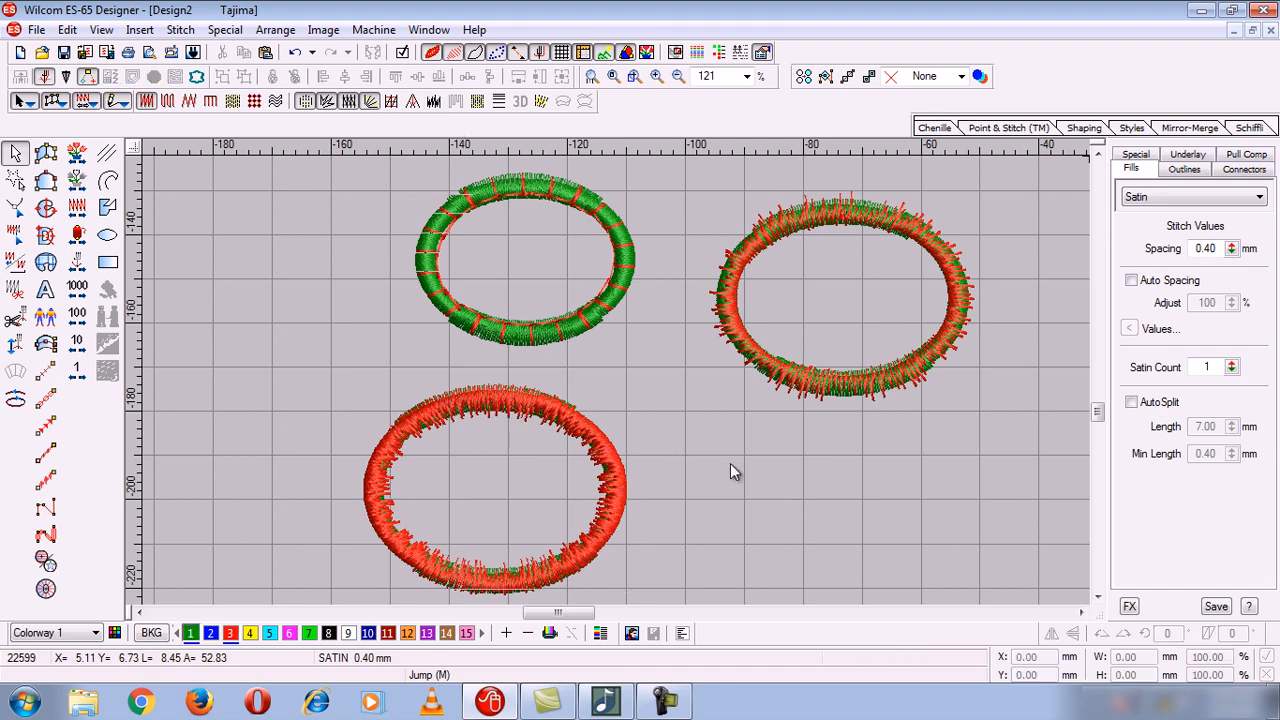
click(518, 399)
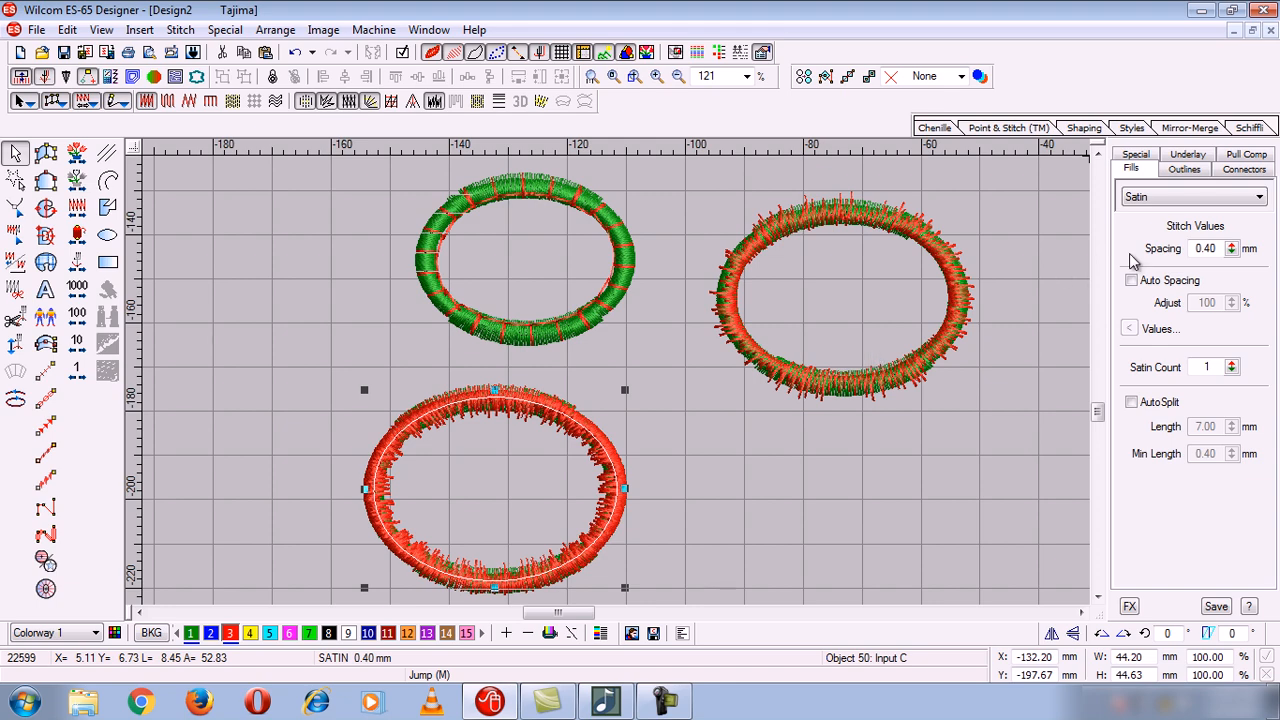
click(928, 238)
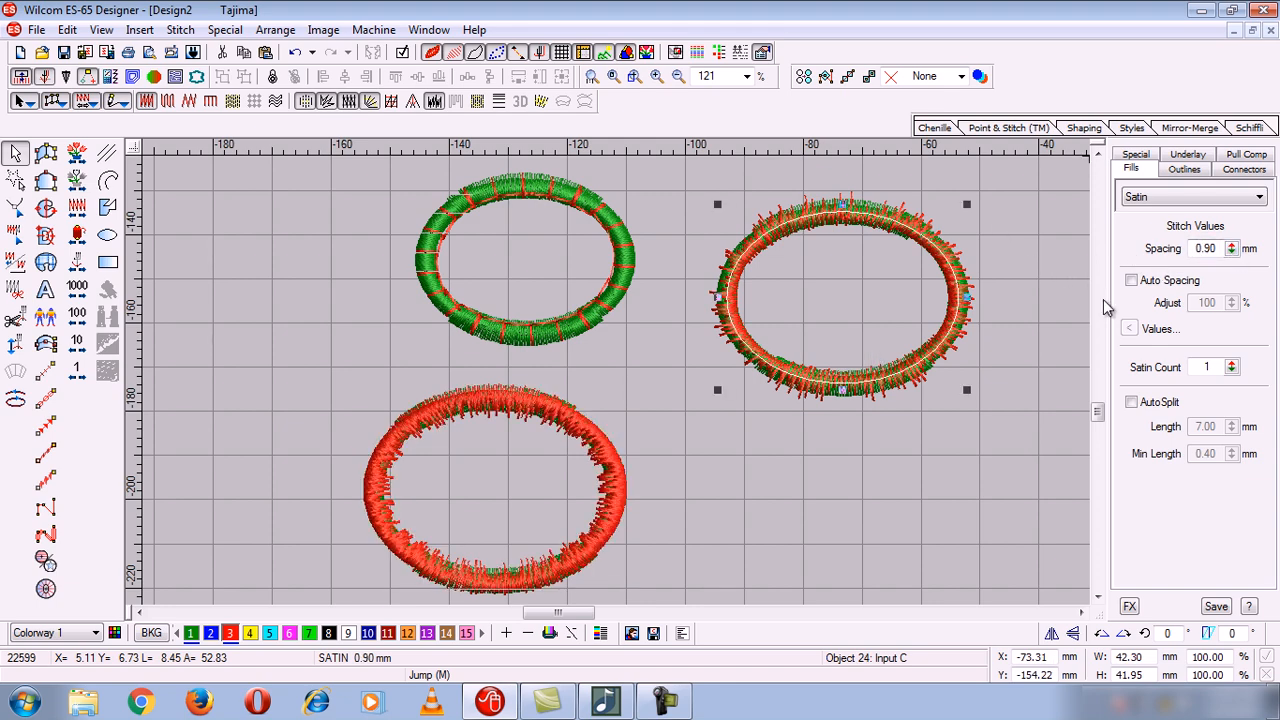
click(530, 407)
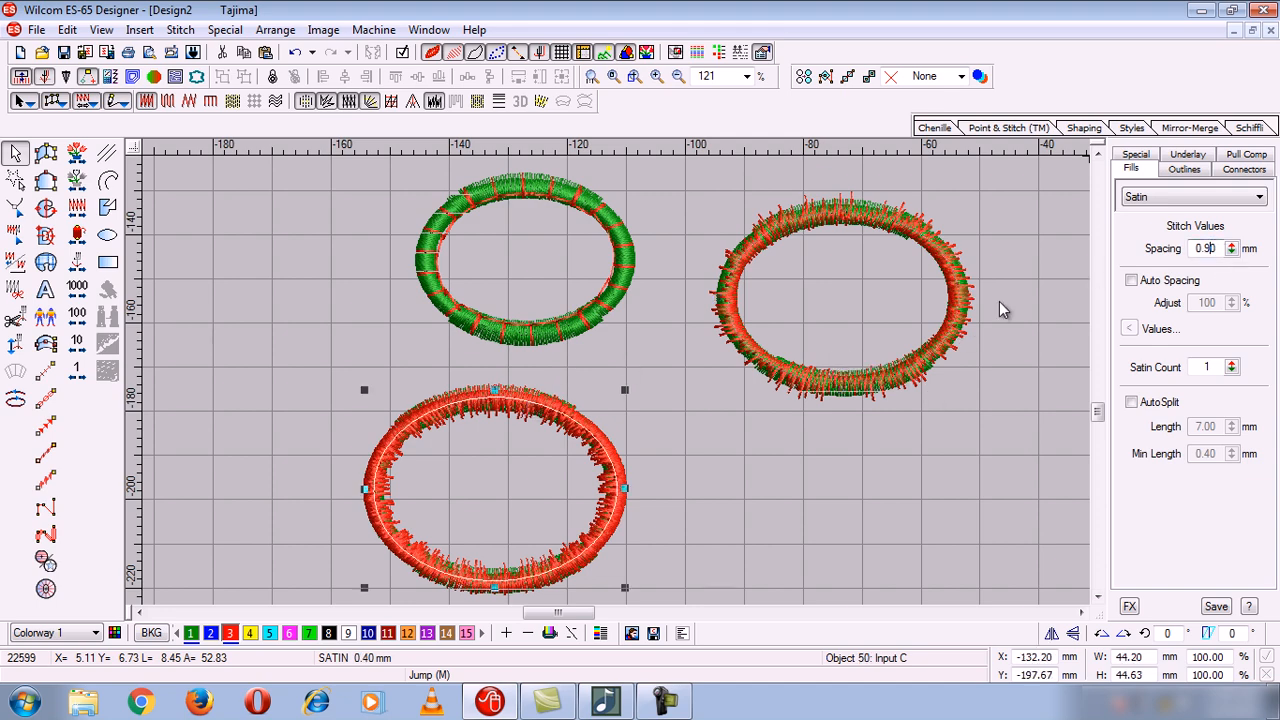
text(0)
key(Return)
click(662, 529)
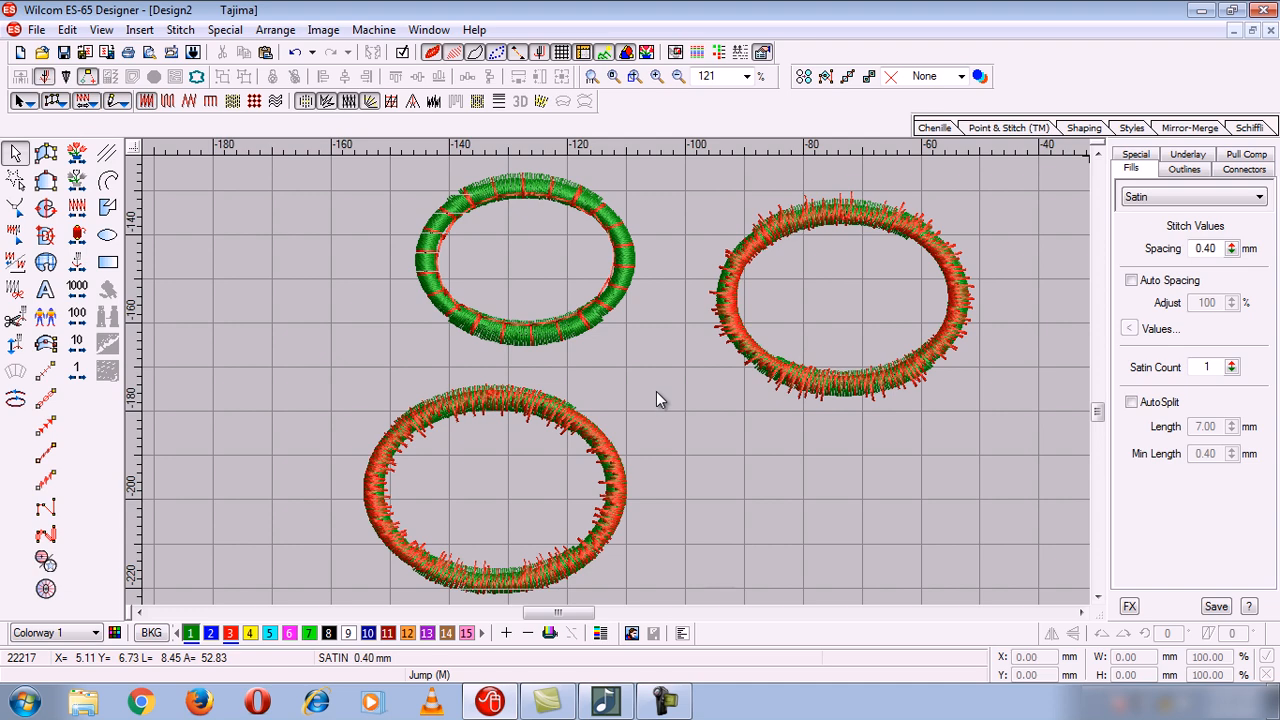
Step: Mirror the red ring with inward jagged edges vertically, horizontally, and vertically again
click(552, 409)
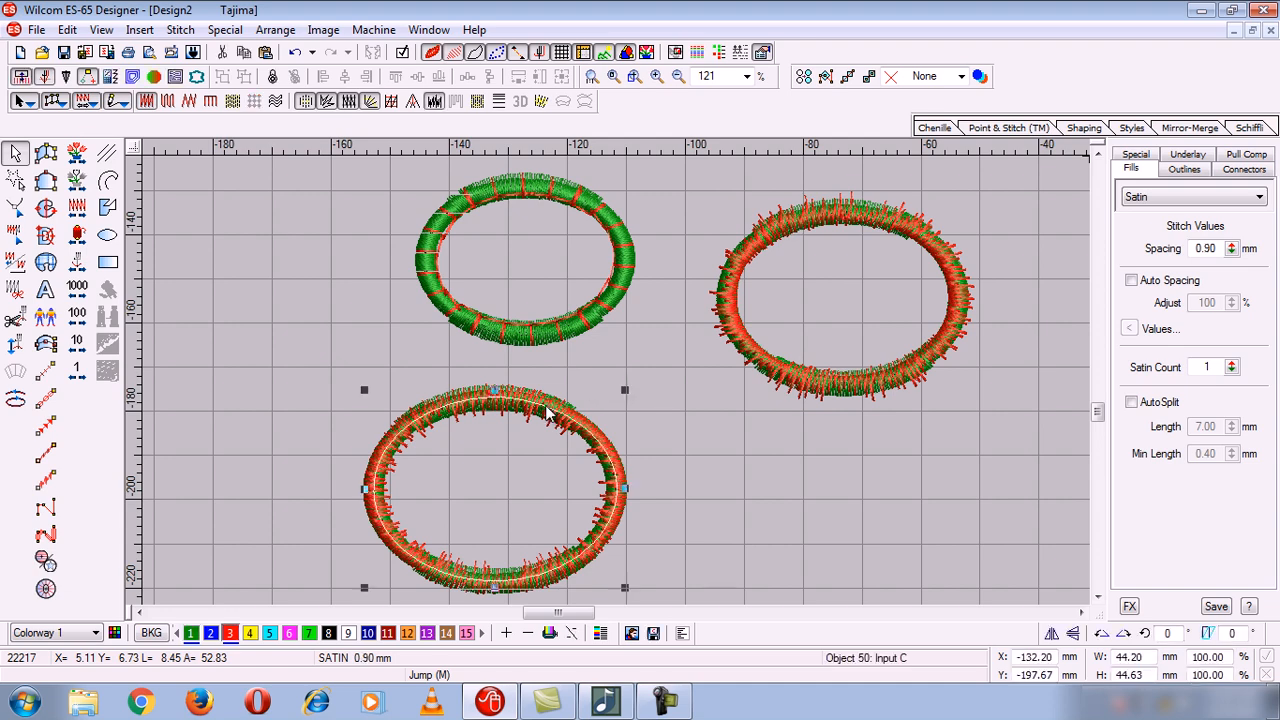
click(1075, 638)
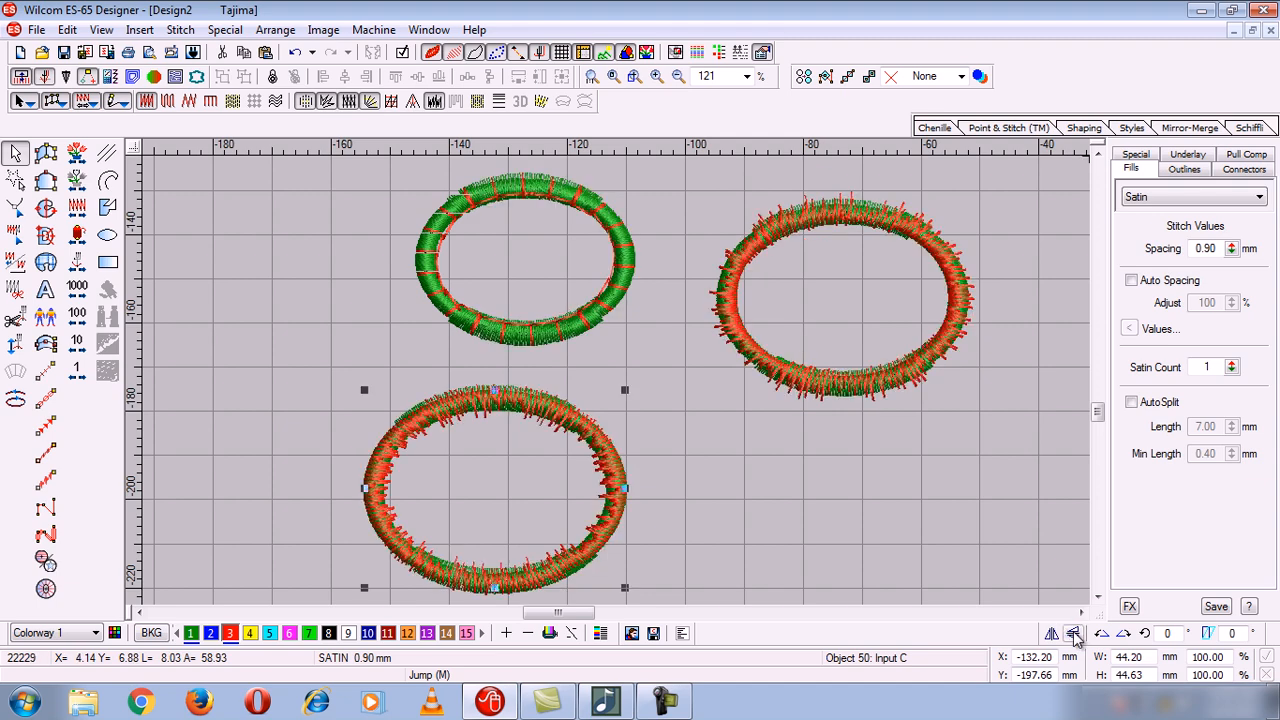
click(1052, 637)
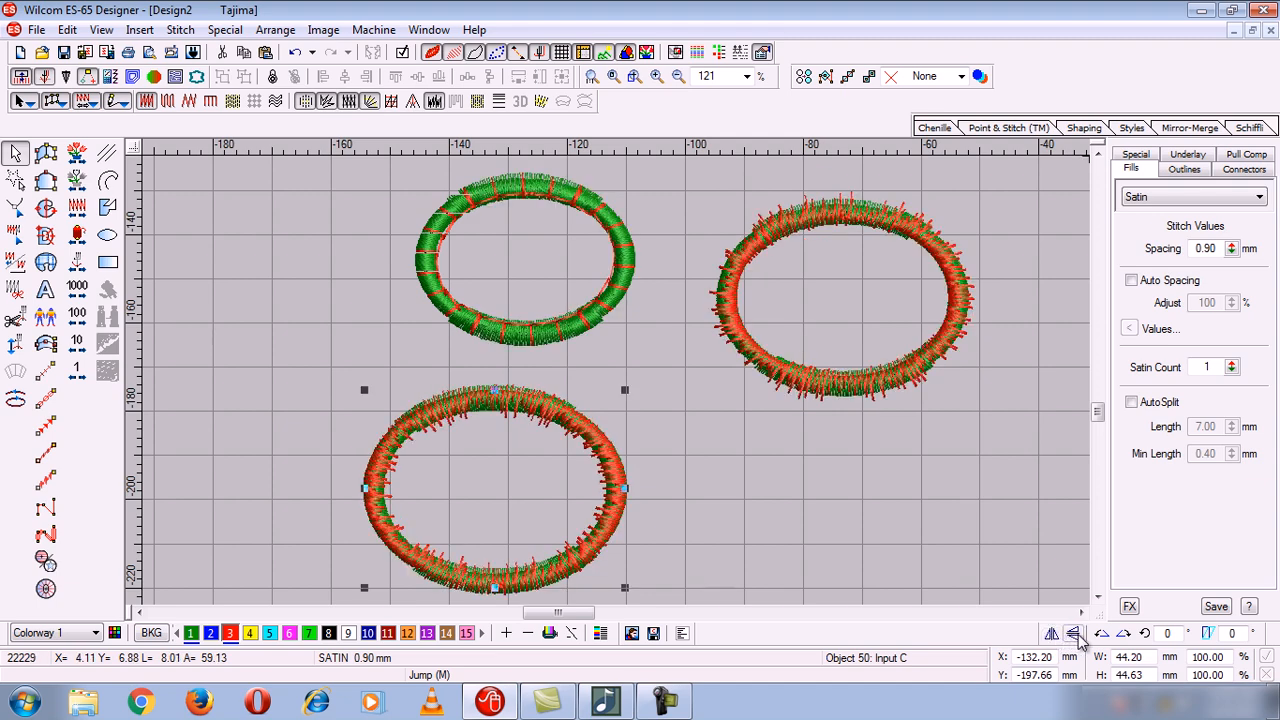
click(1075, 638)
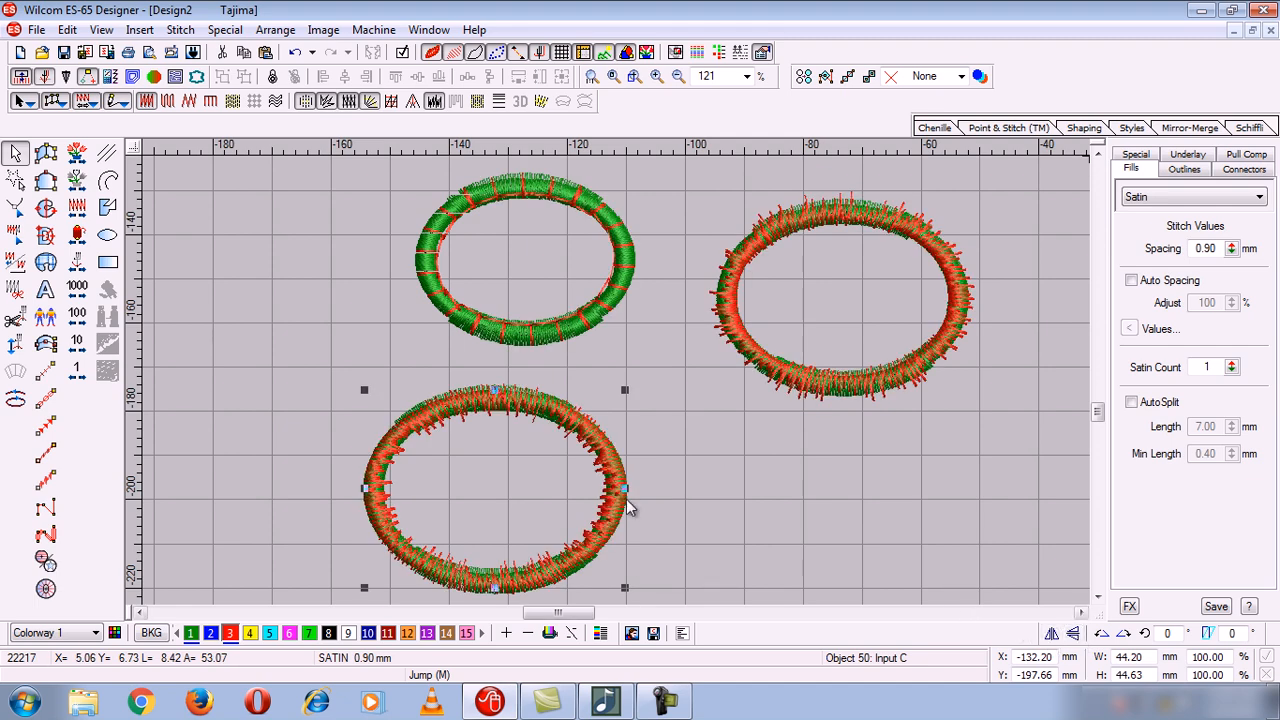
click(775, 498)
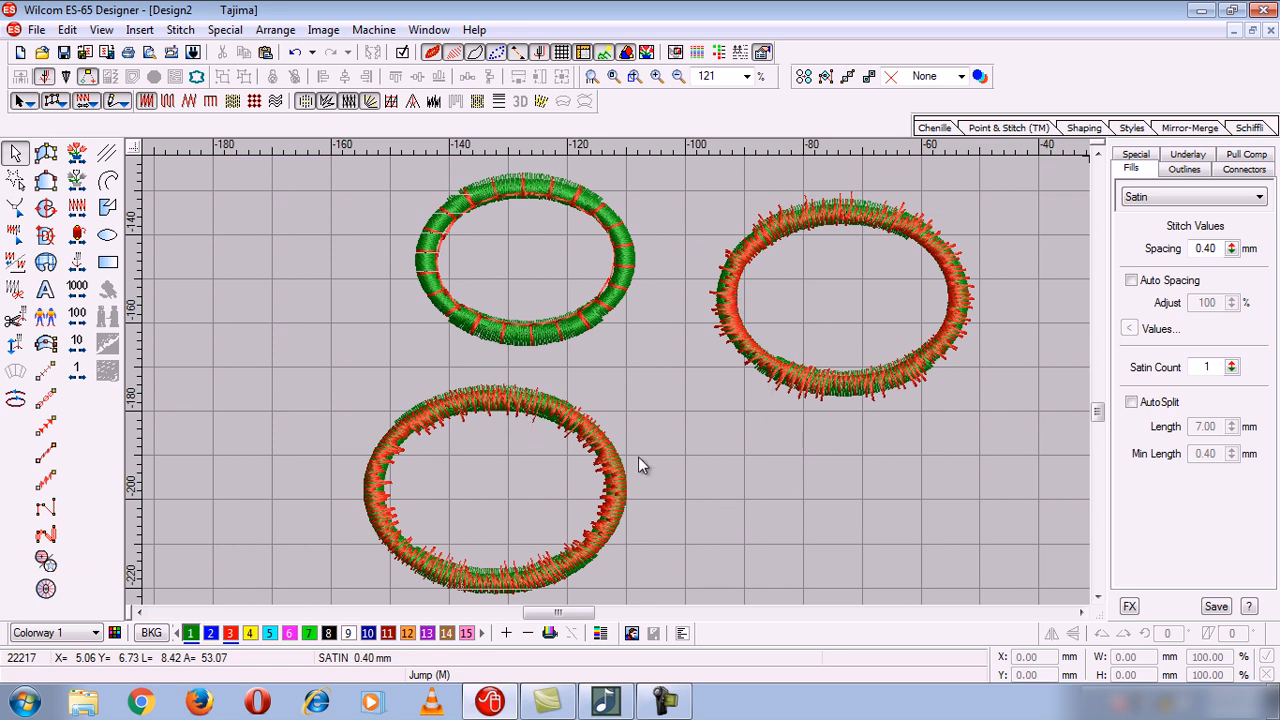
Step: Draw an unfilled guide circle with a radius of about 22 mm below the round jagged-edge sample, beside the new jagged ring
click(110, 233)
click(821, 518)
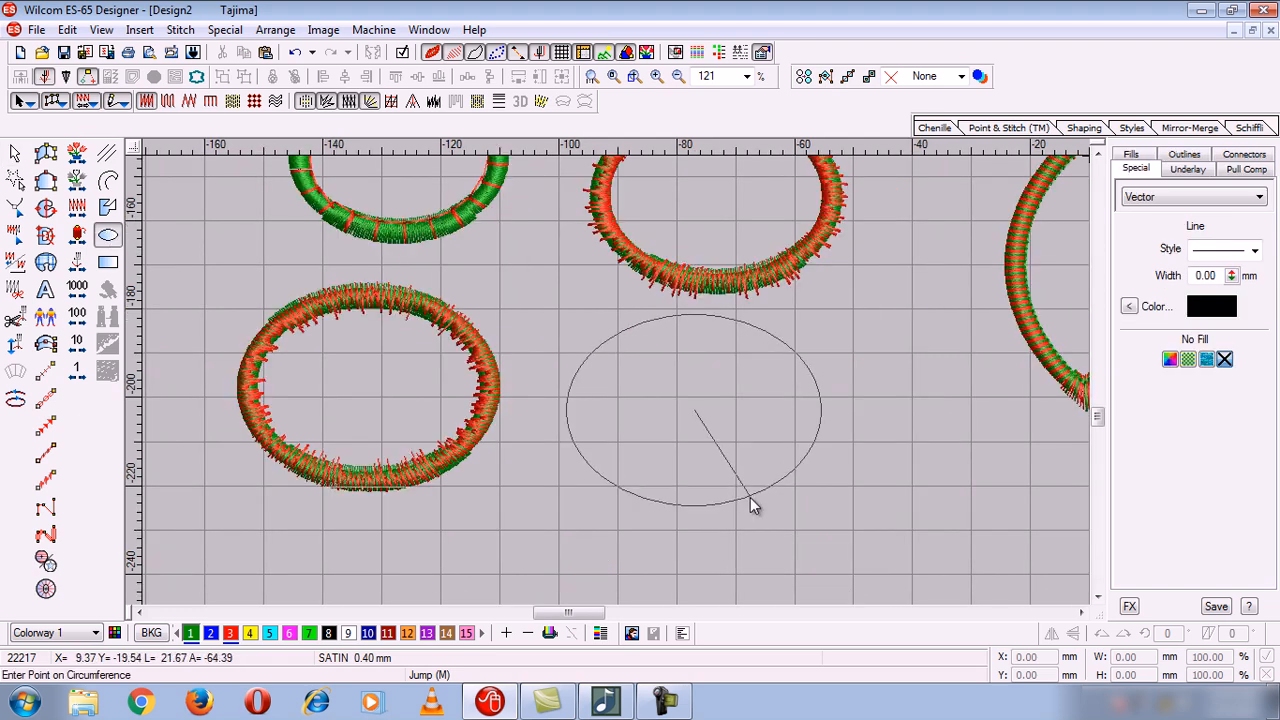
click(750, 497)
key(Return)
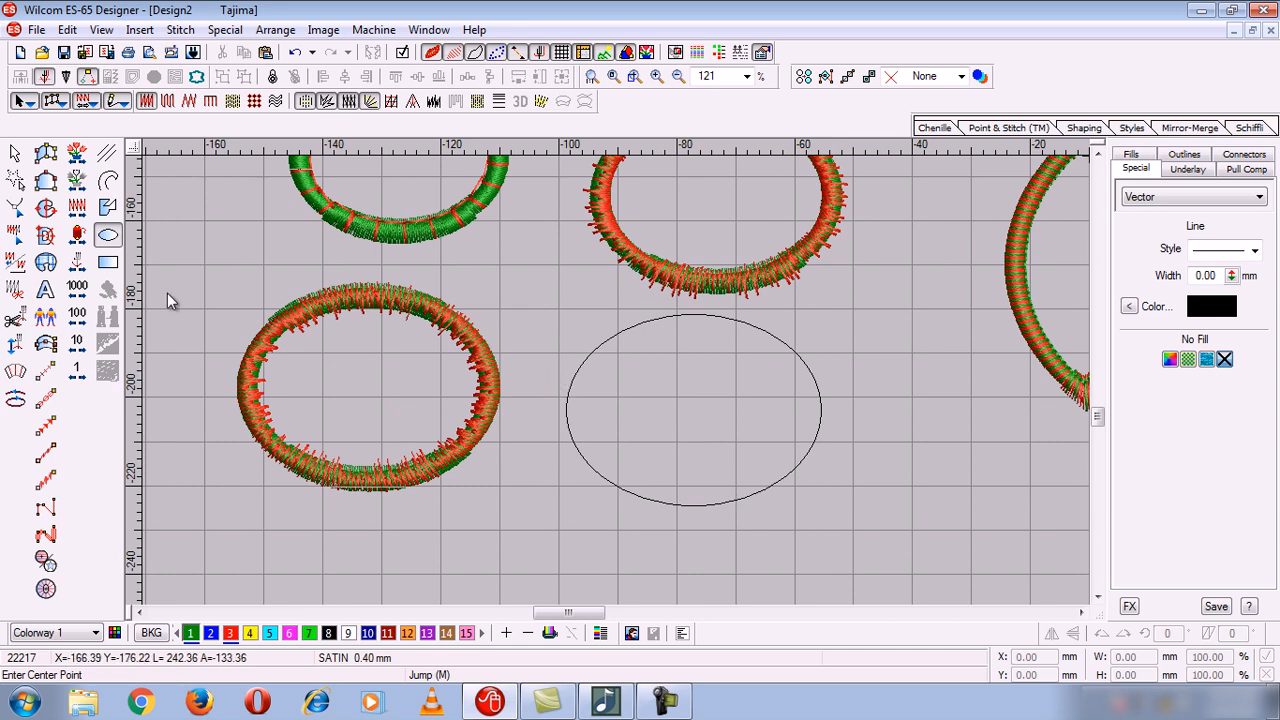
Step: Trace the guide circle beside the inward-jagged ring with Input C to create a closed green satin ring about 46 mm across
click(45, 341)
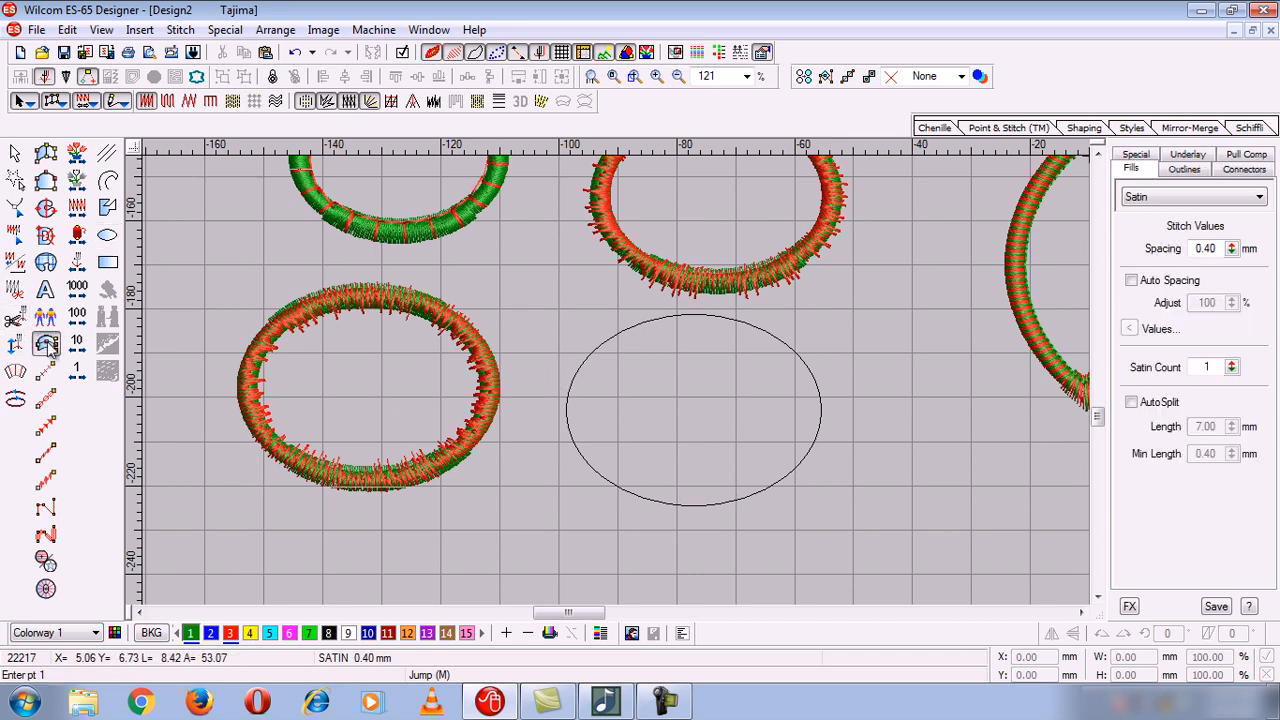
click(693, 316)
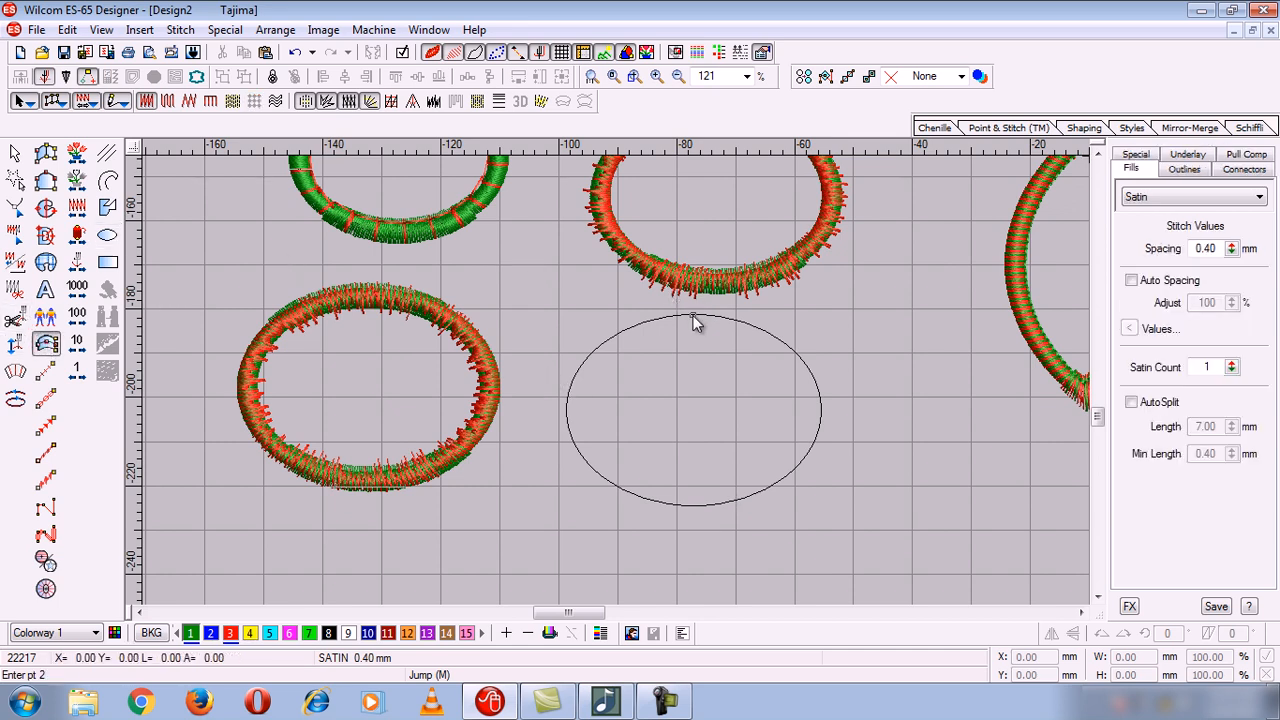
click(565, 402)
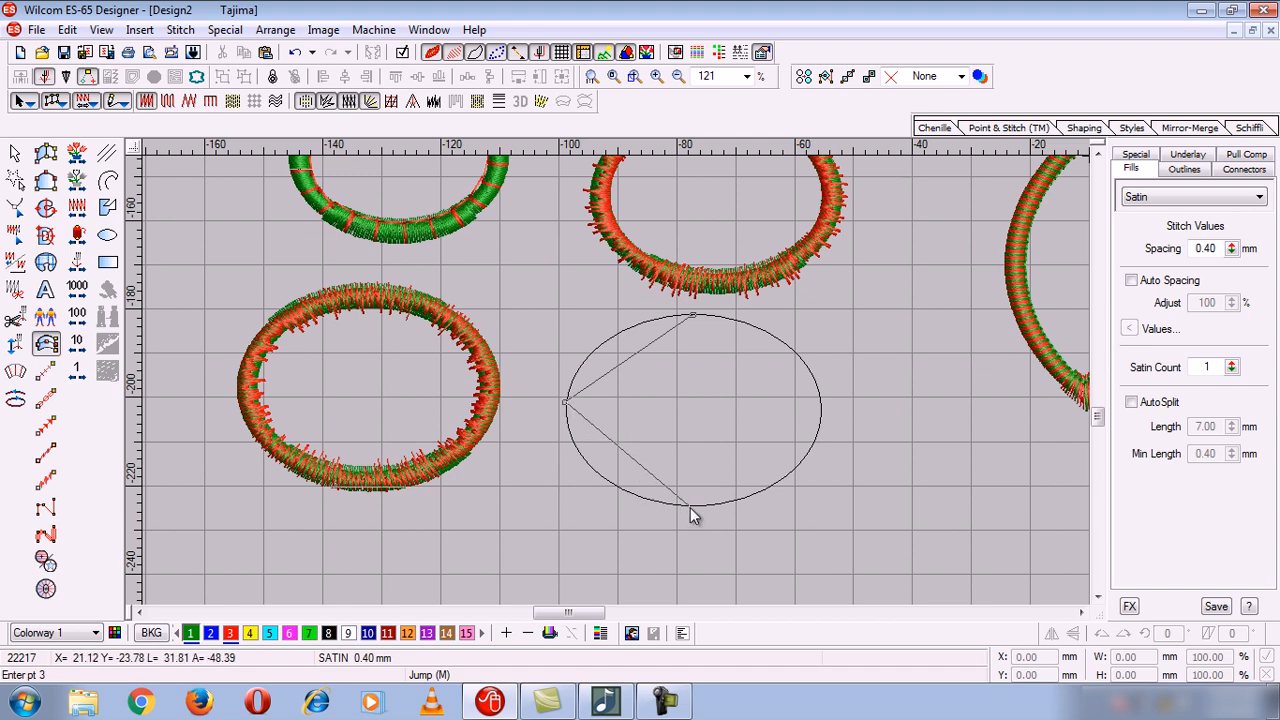
click(690, 506)
click(819, 397)
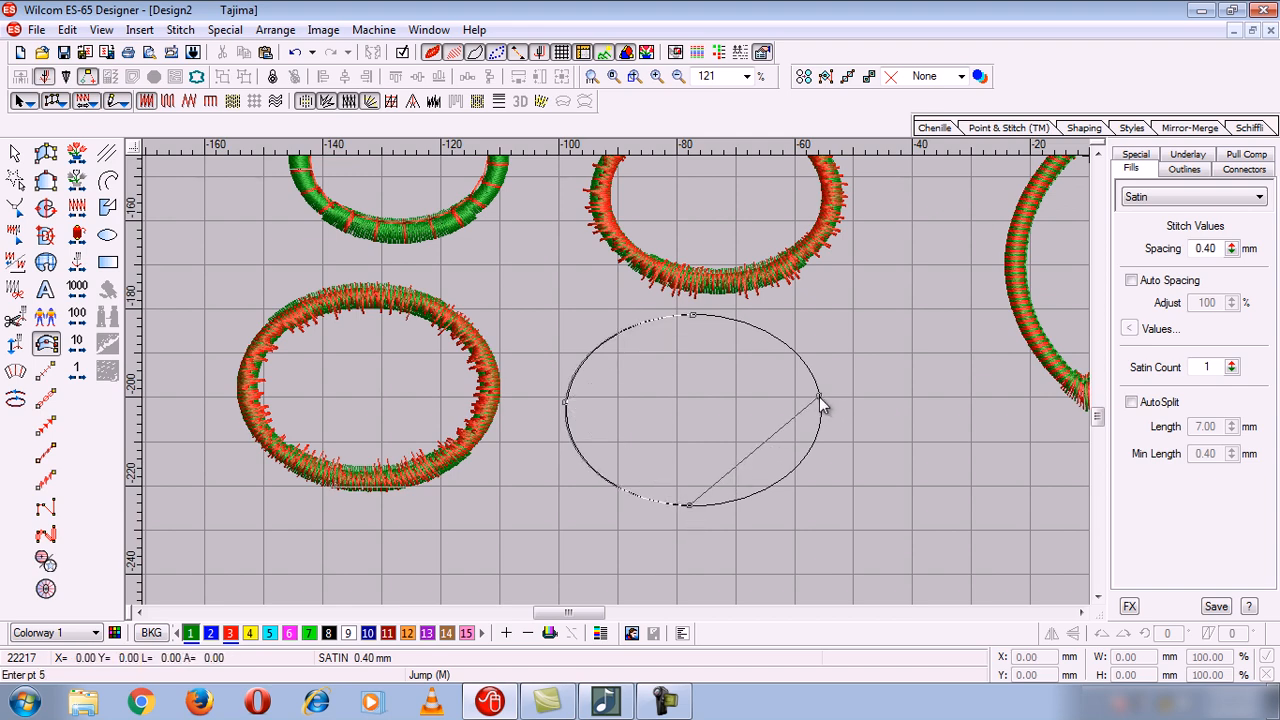
click(692, 314)
key(Return)
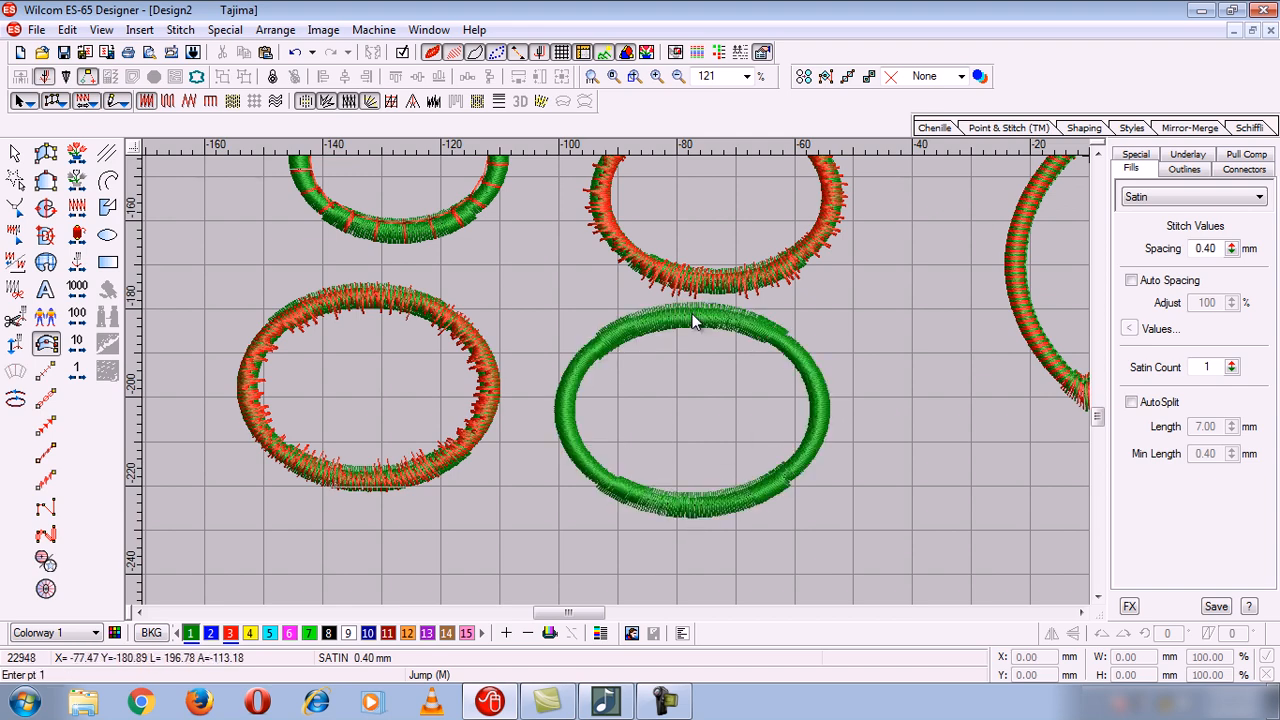
Step: Duplicate the new green ring in place and give the copy red color 3 and a jagged edge
click(14, 151)
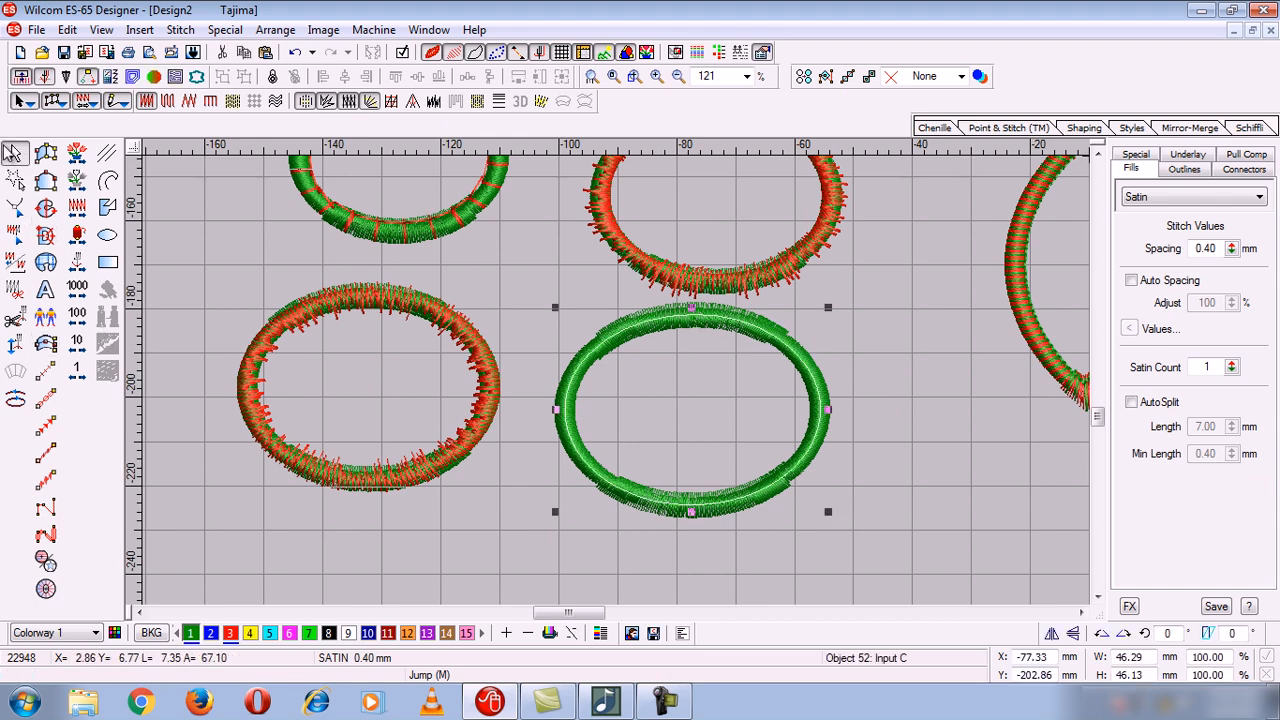
click(230, 634)
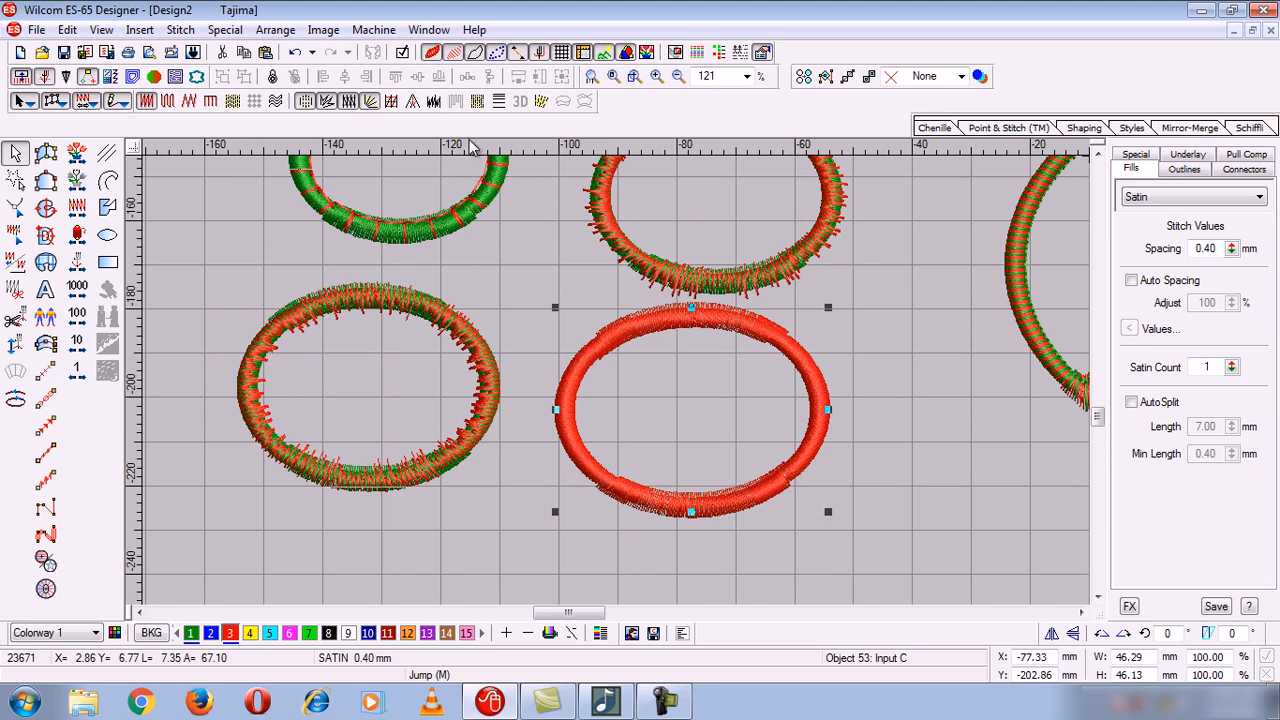
click(433, 101)
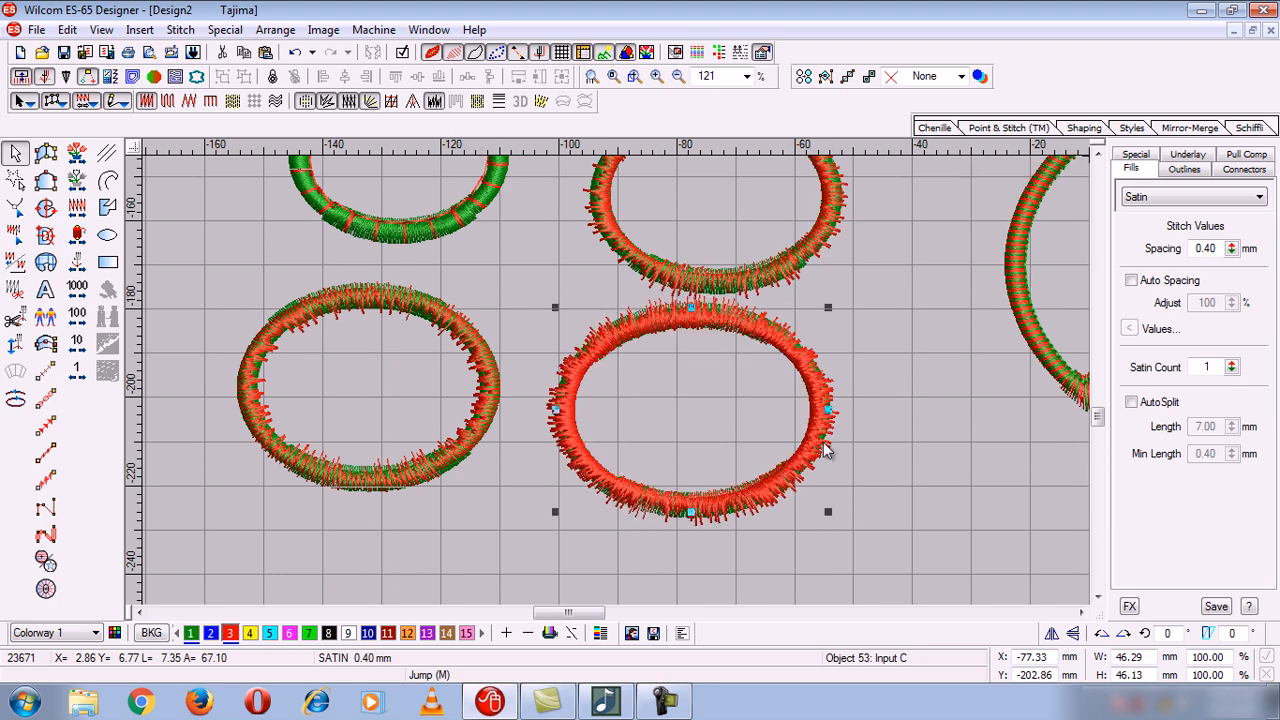
click(1097, 154)
click(1097, 154)
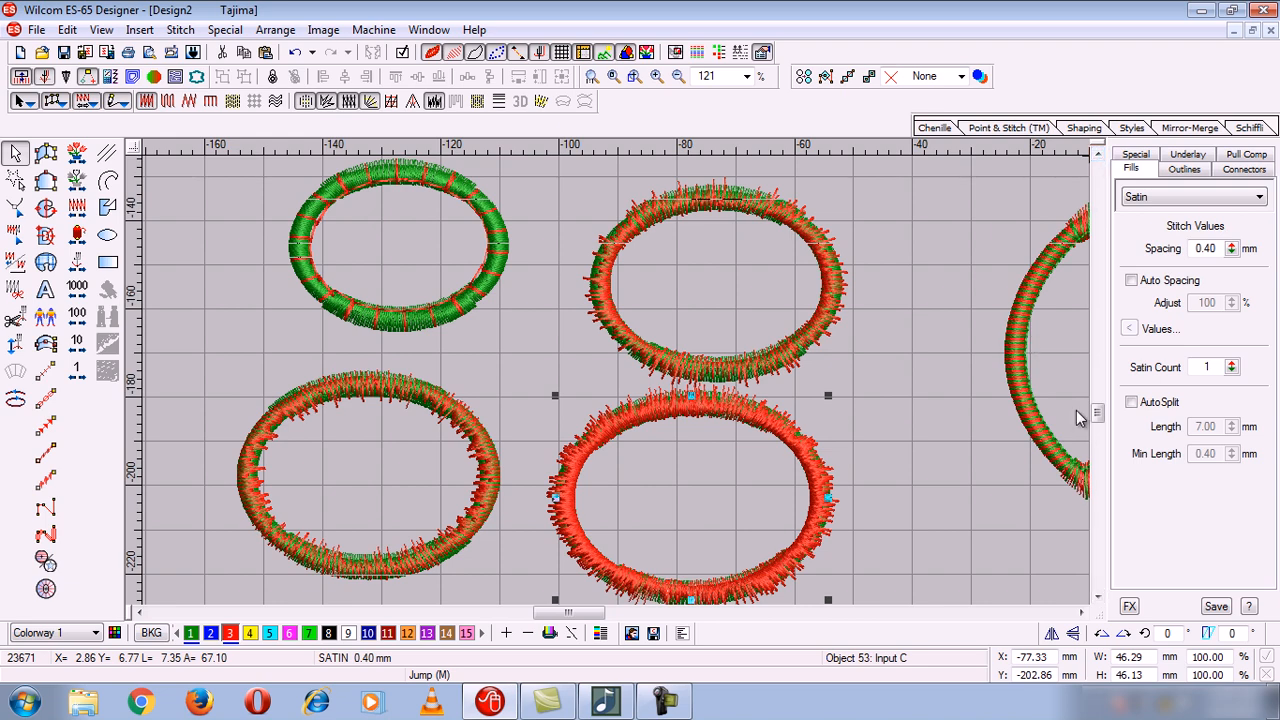
Step: Set the satin spacing of the red outward-jagged ring to 0.90 mm
drag(1097, 412, 1097, 416)
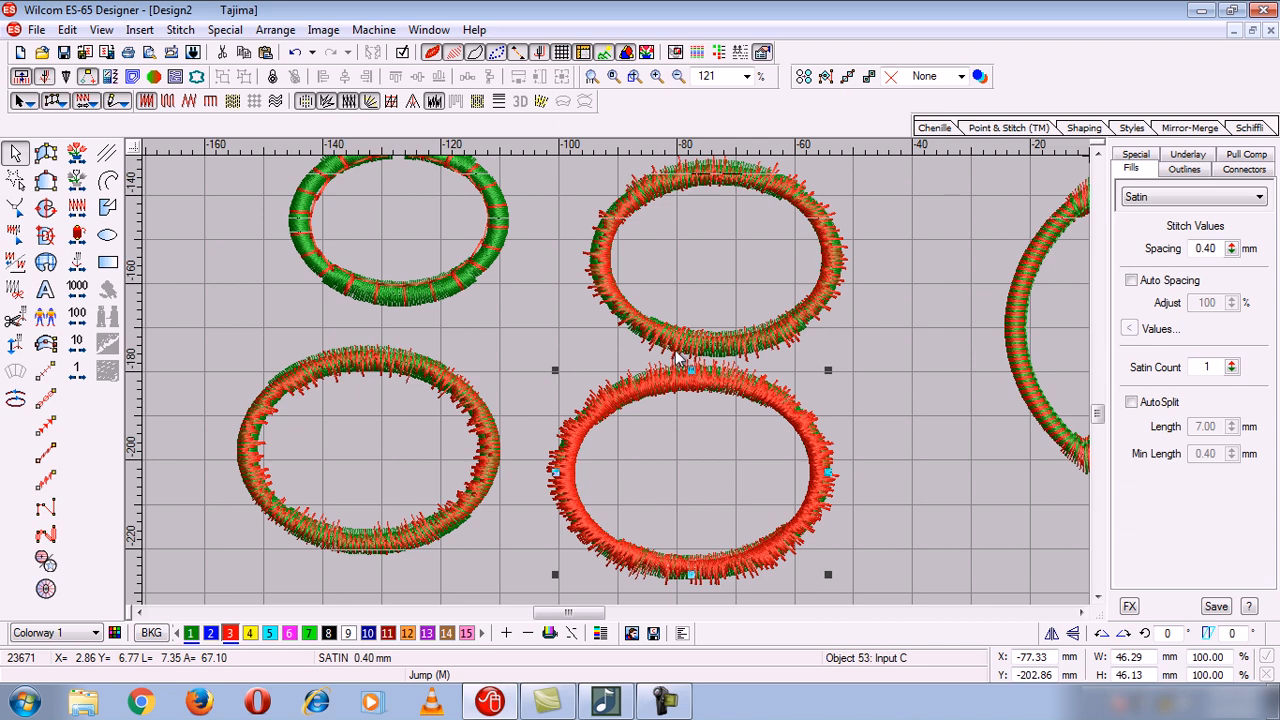
click(682, 382)
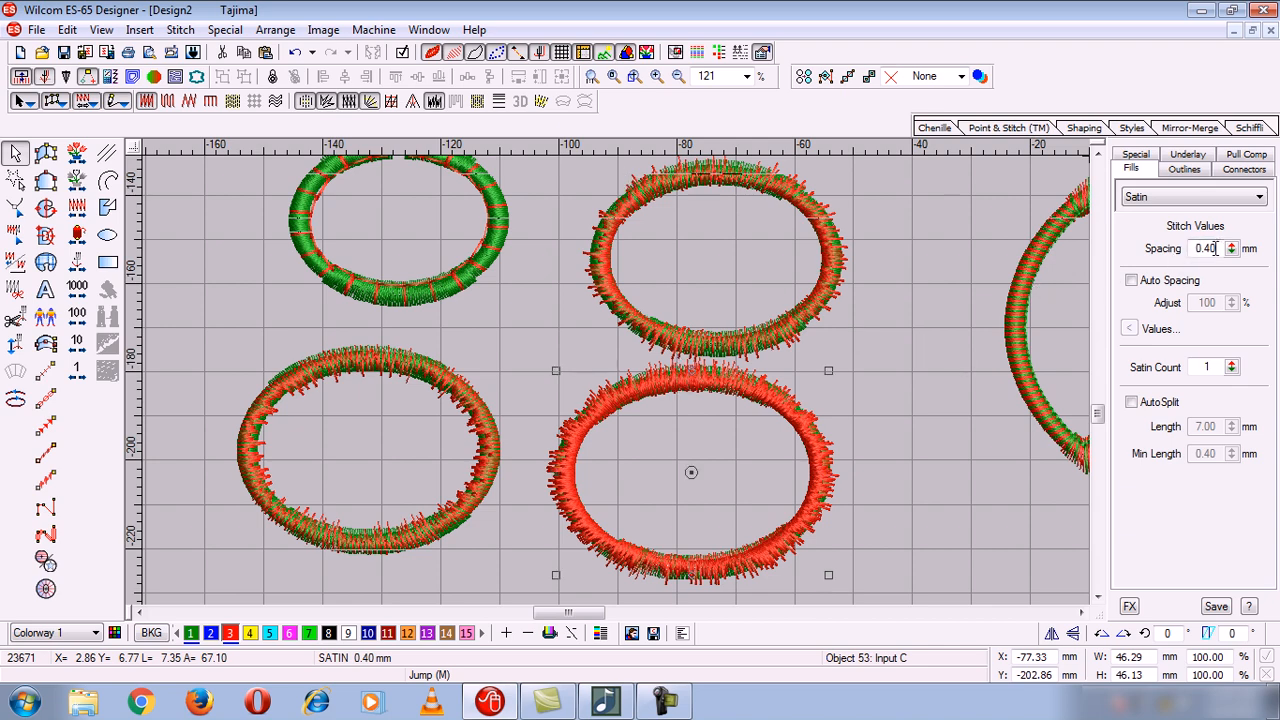
key(Return)
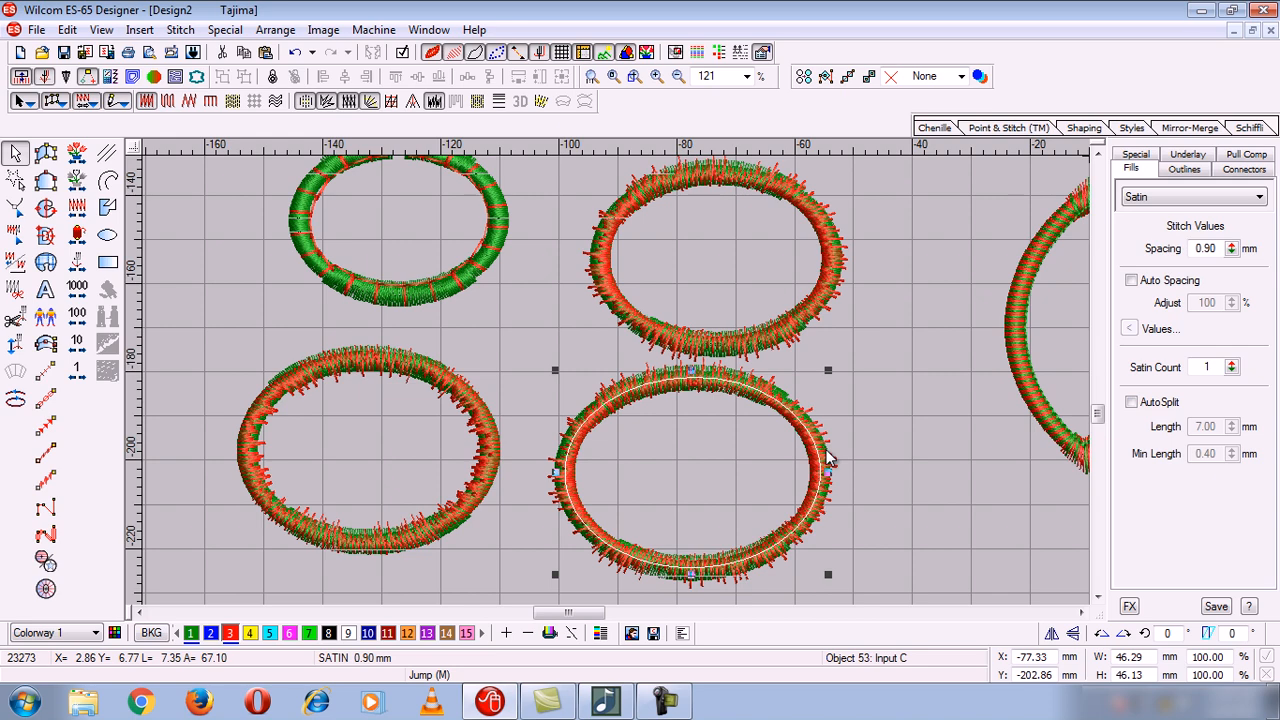
Step: Trace a closed green satin leaf outline with Input C, about 22 mm wide and 45 mm high, below the leaf samples
key(0)
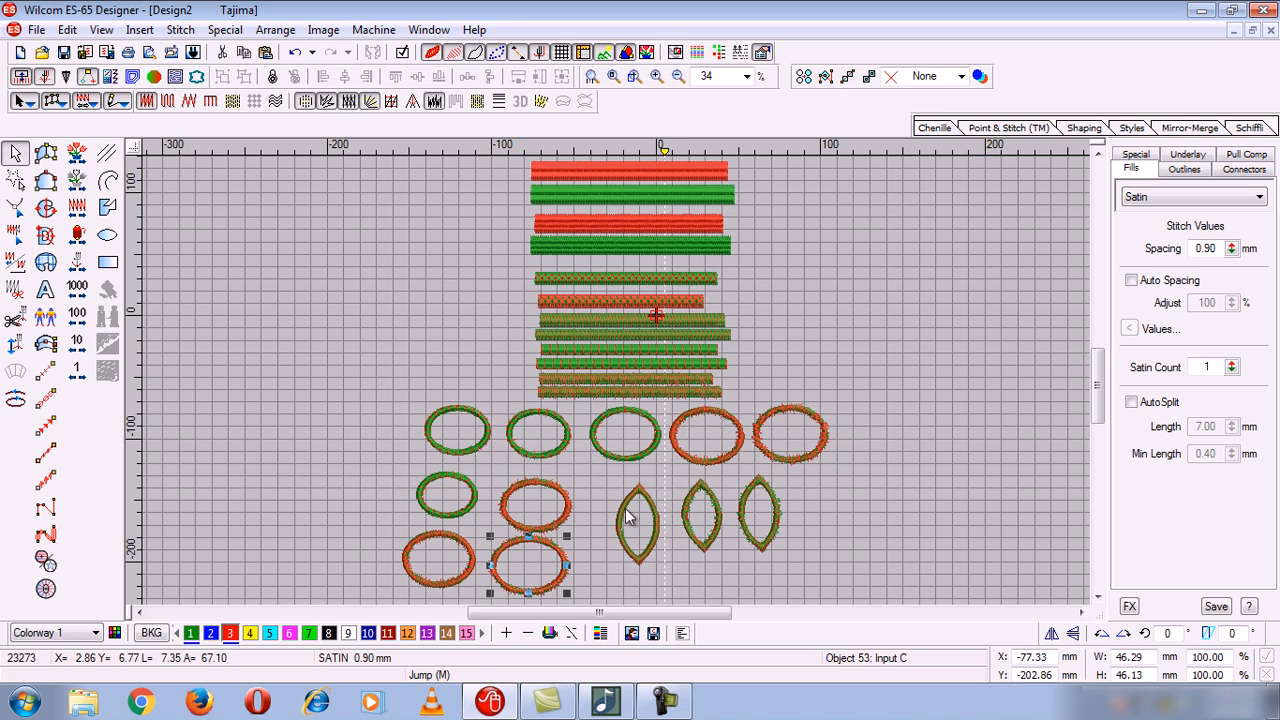
key(b)
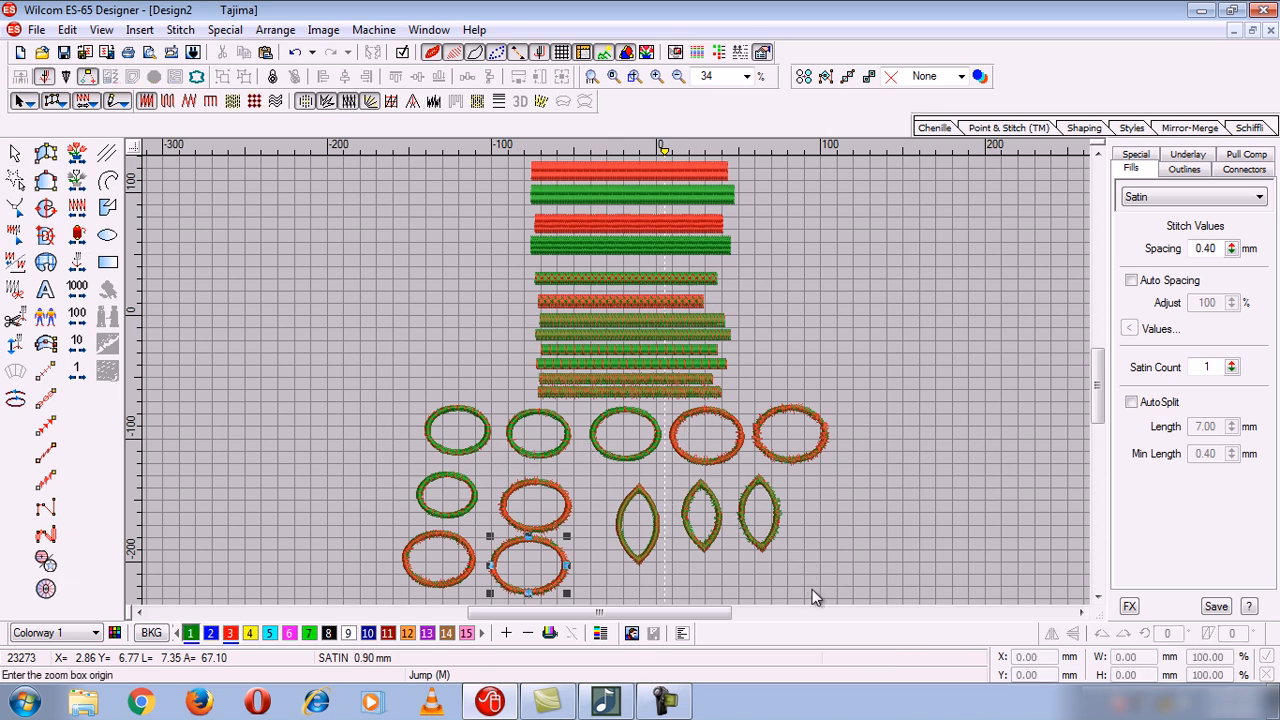
drag(807, 584, 575, 454)
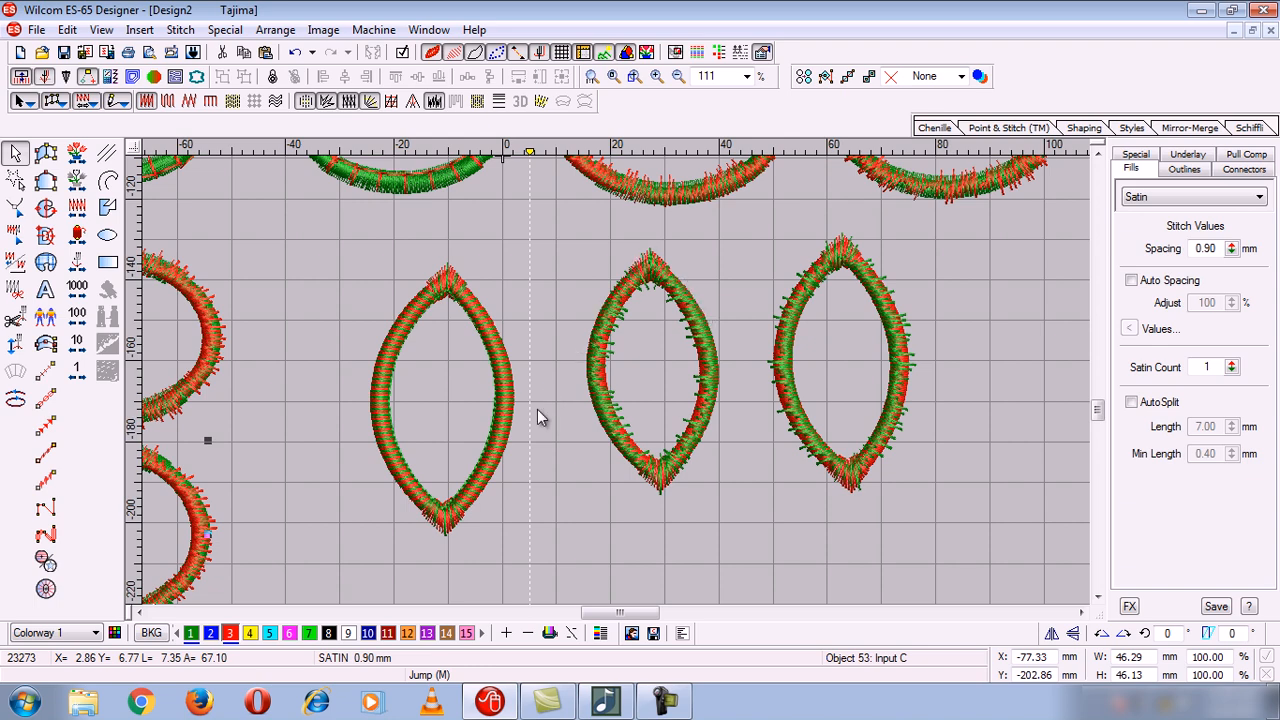
click(1098, 597)
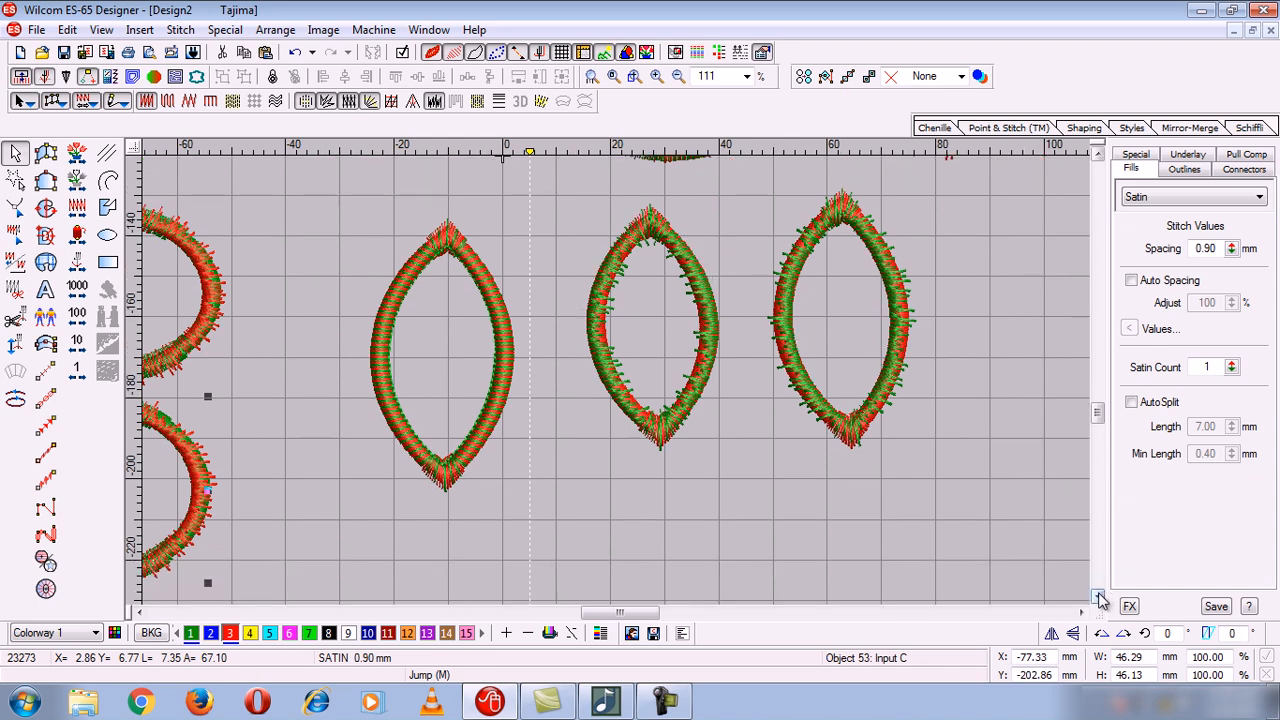
click(1098, 597)
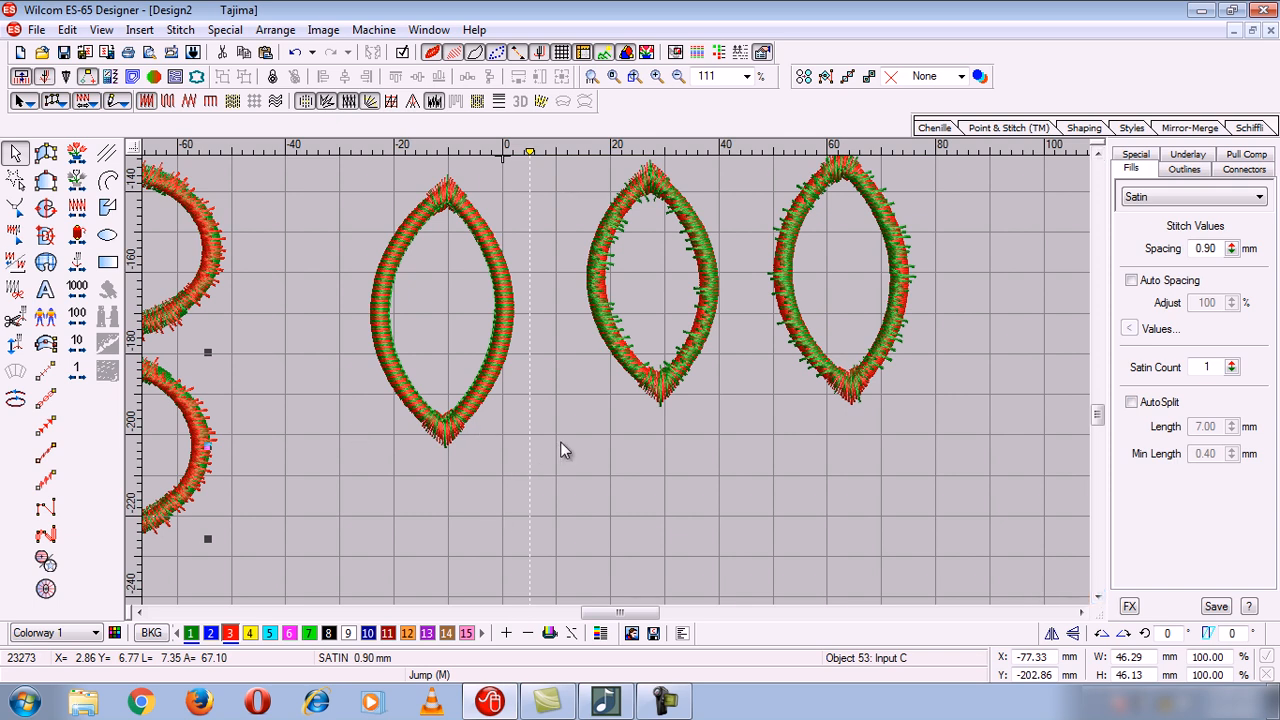
click(45, 343)
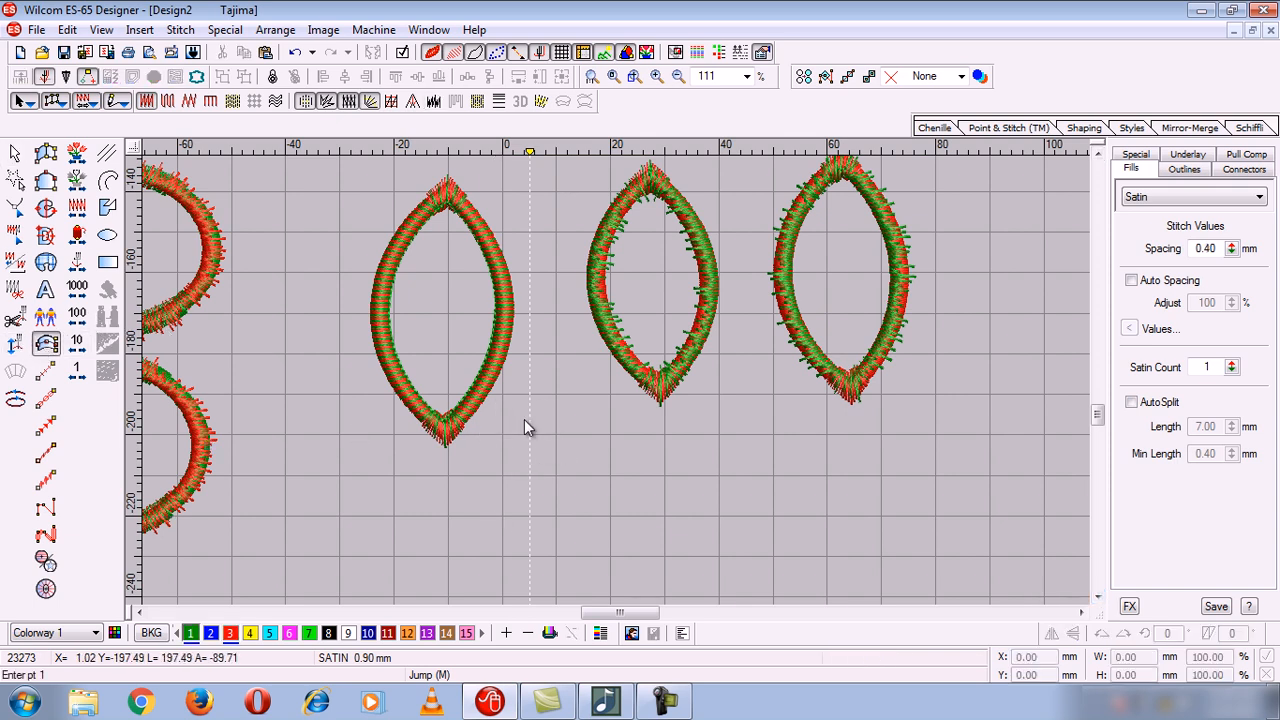
click(572, 412)
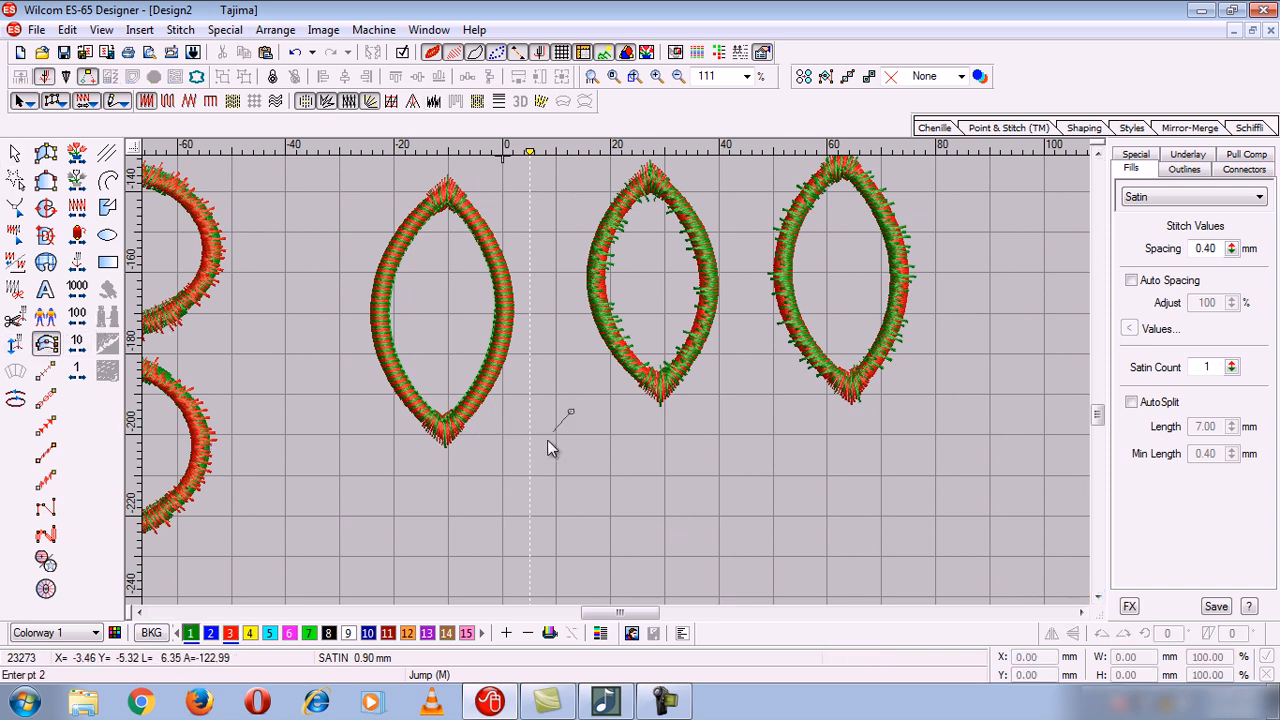
click(516, 493)
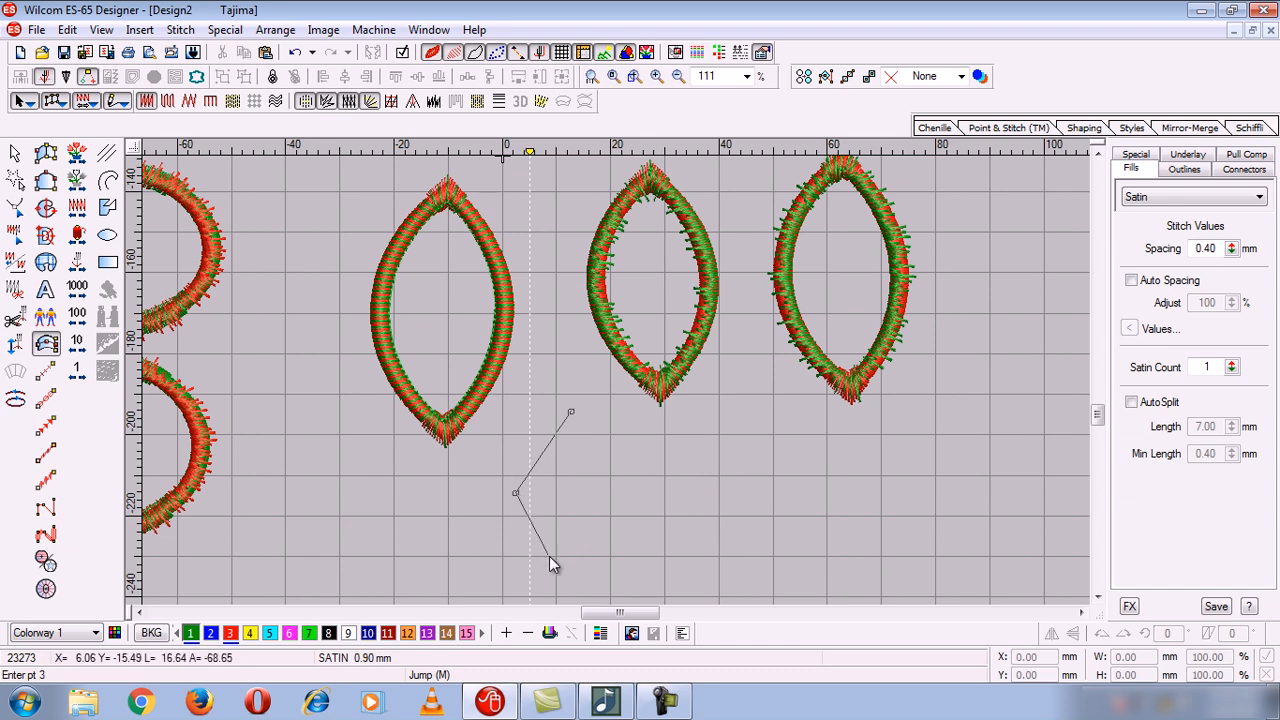
click(567, 576)
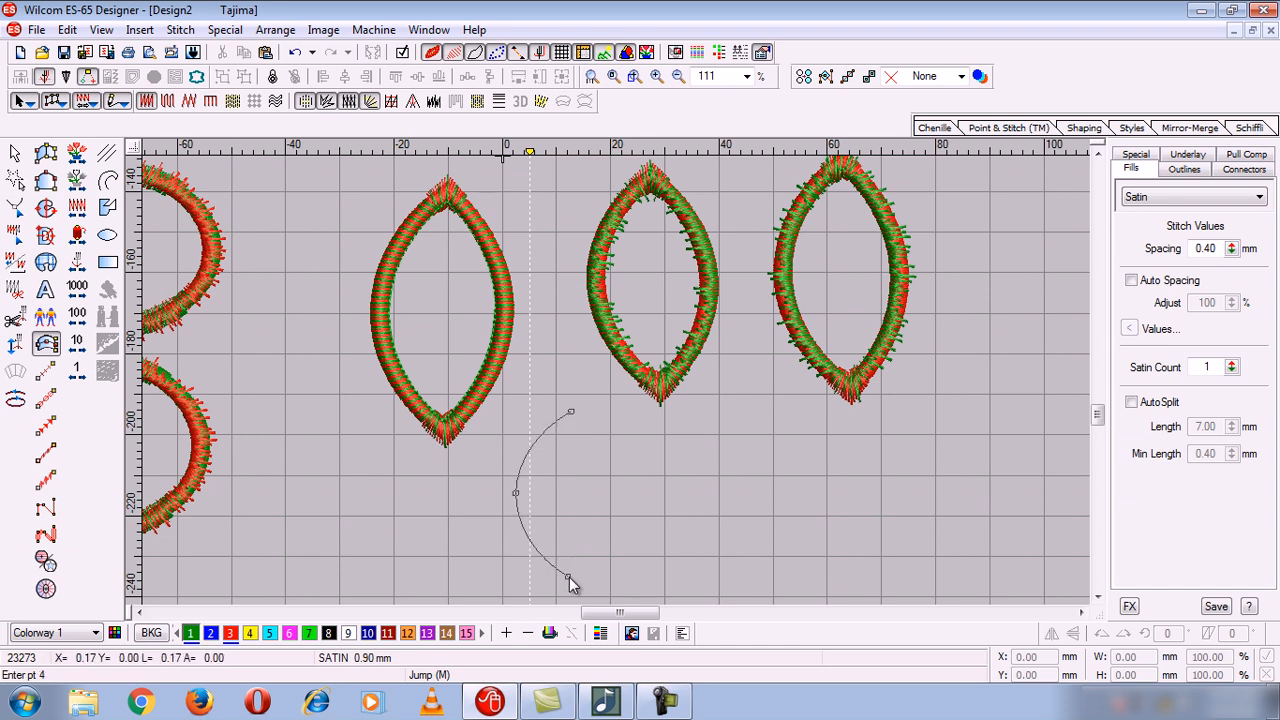
click(617, 490)
click(572, 412)
key(Return)
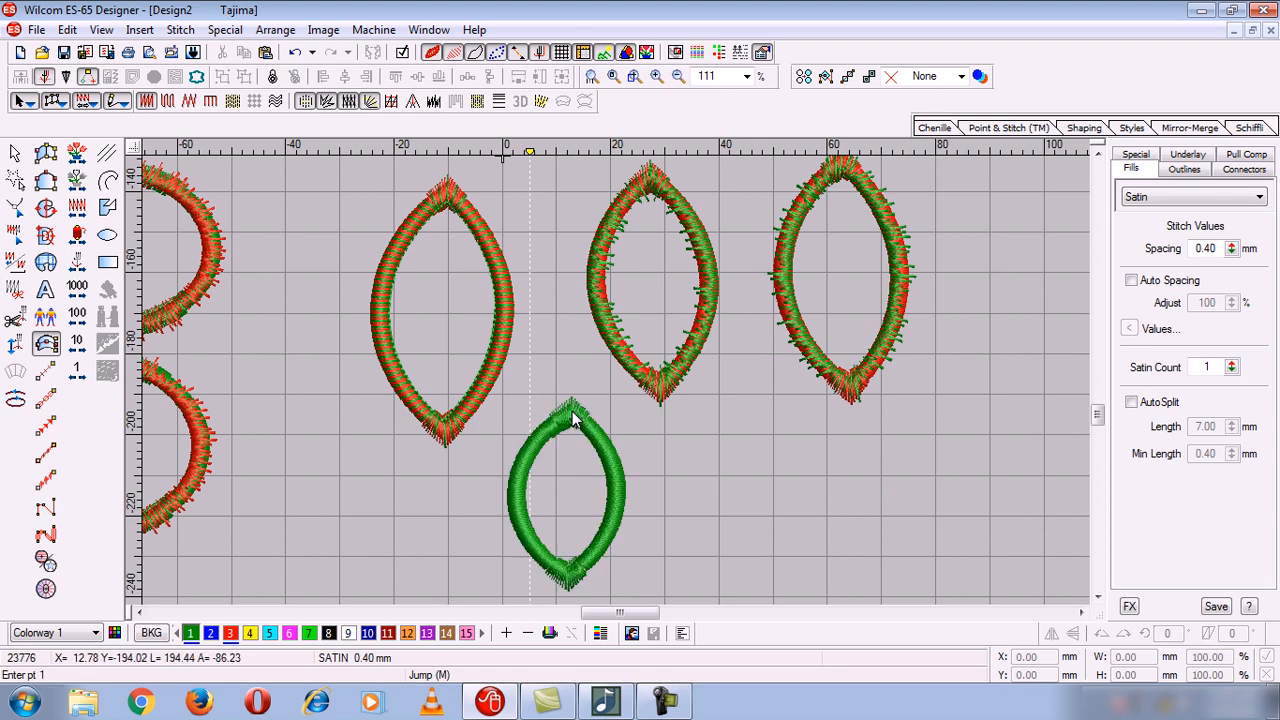
Step: Duplicate the green leaf in place and give the copy red color 3 and an E Stitch fill
click(15, 153)
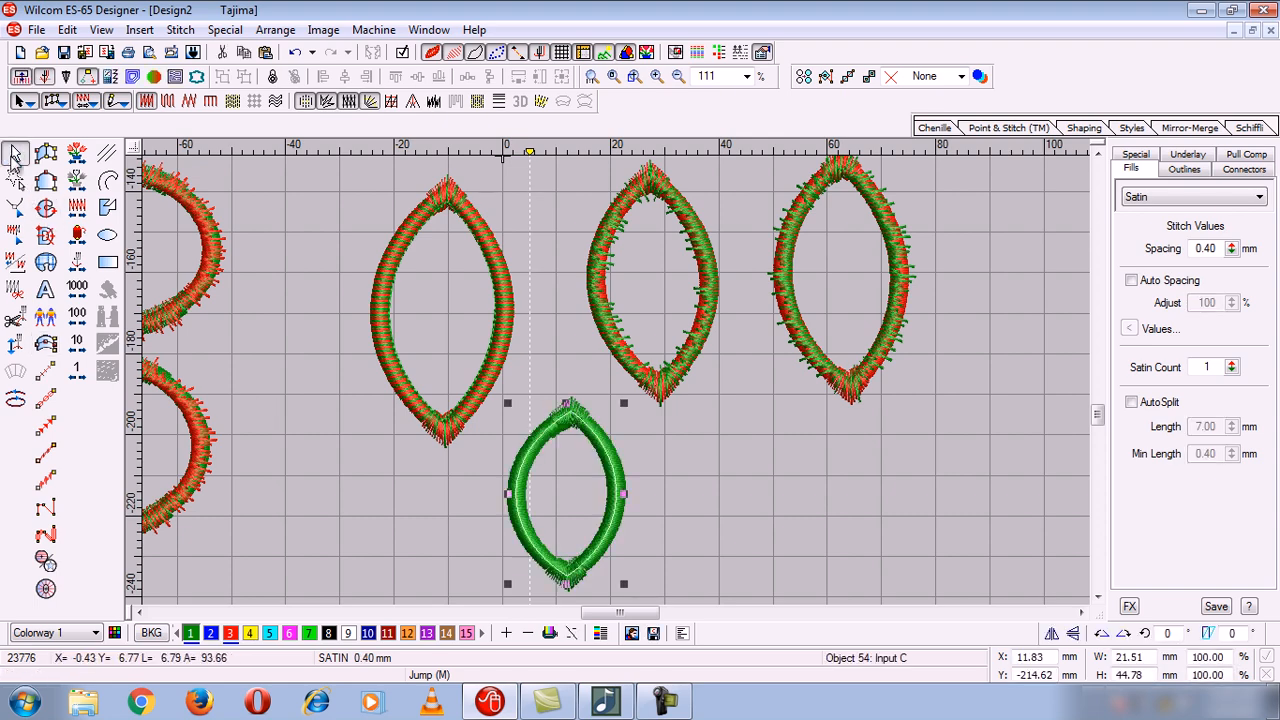
click(229, 635)
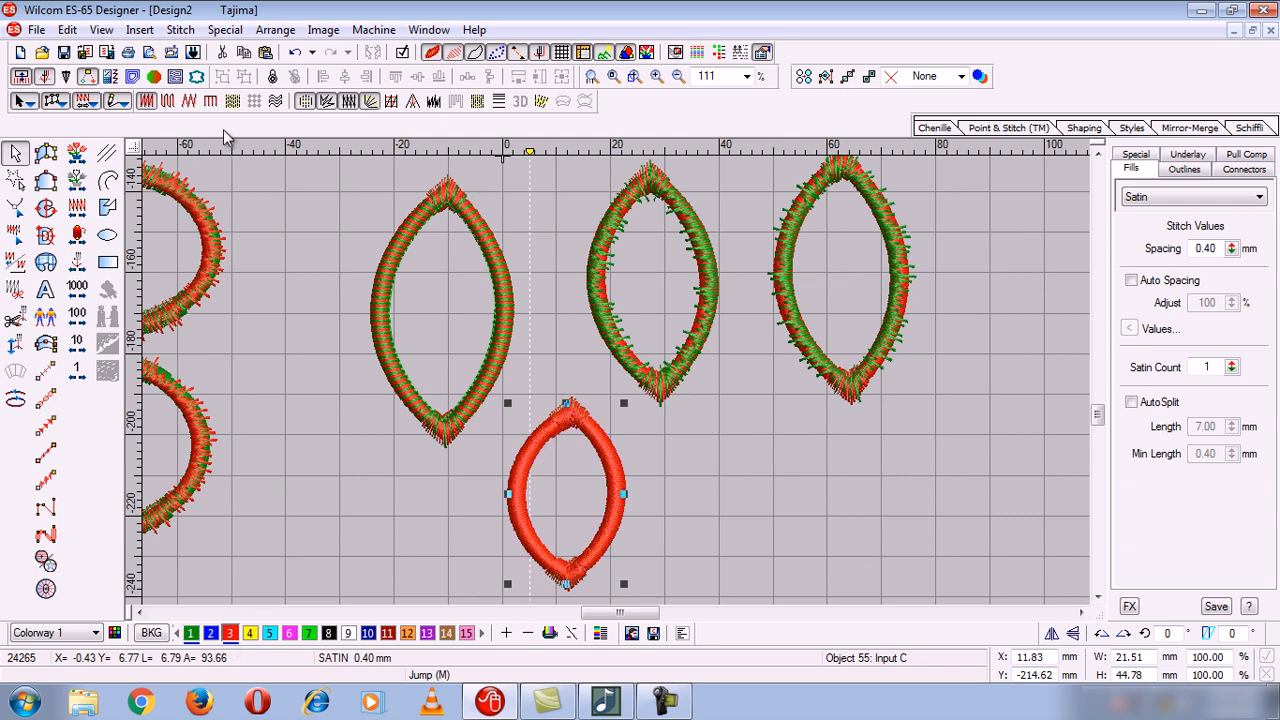
click(211, 101)
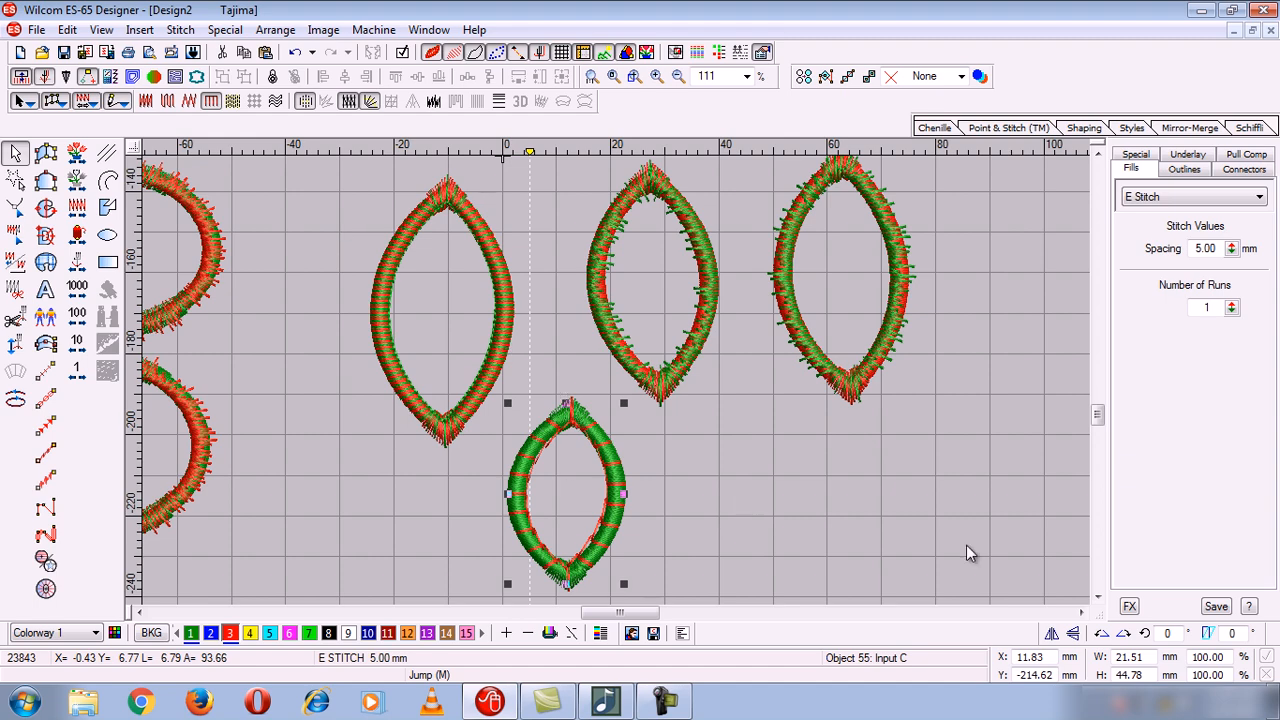
Step: Mirror the red E Stitch leaf vertically once and horizontally twice
click(1073, 634)
click(1051, 634)
click(1051, 634)
Step: Trace a second closed green satin leaf clockwise with Input C, about 19 mm wide and 40 mm high, beside the first small leaf
click(45, 343)
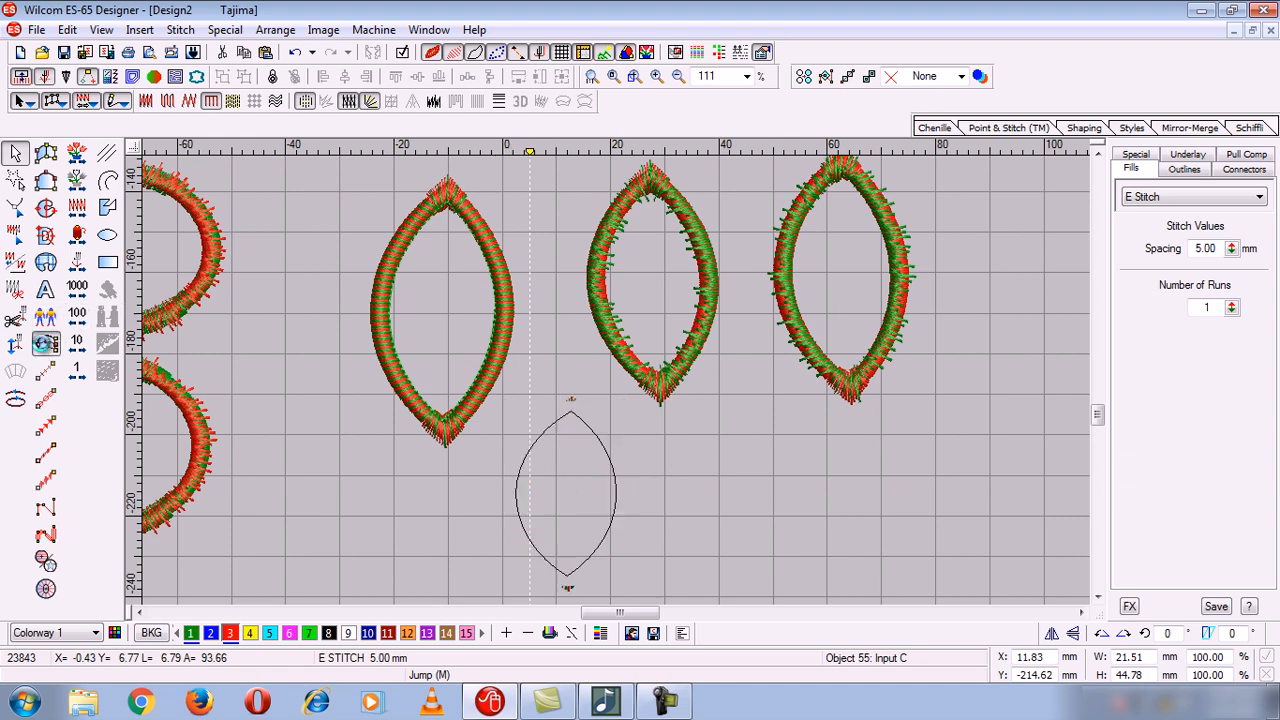
click(726, 403)
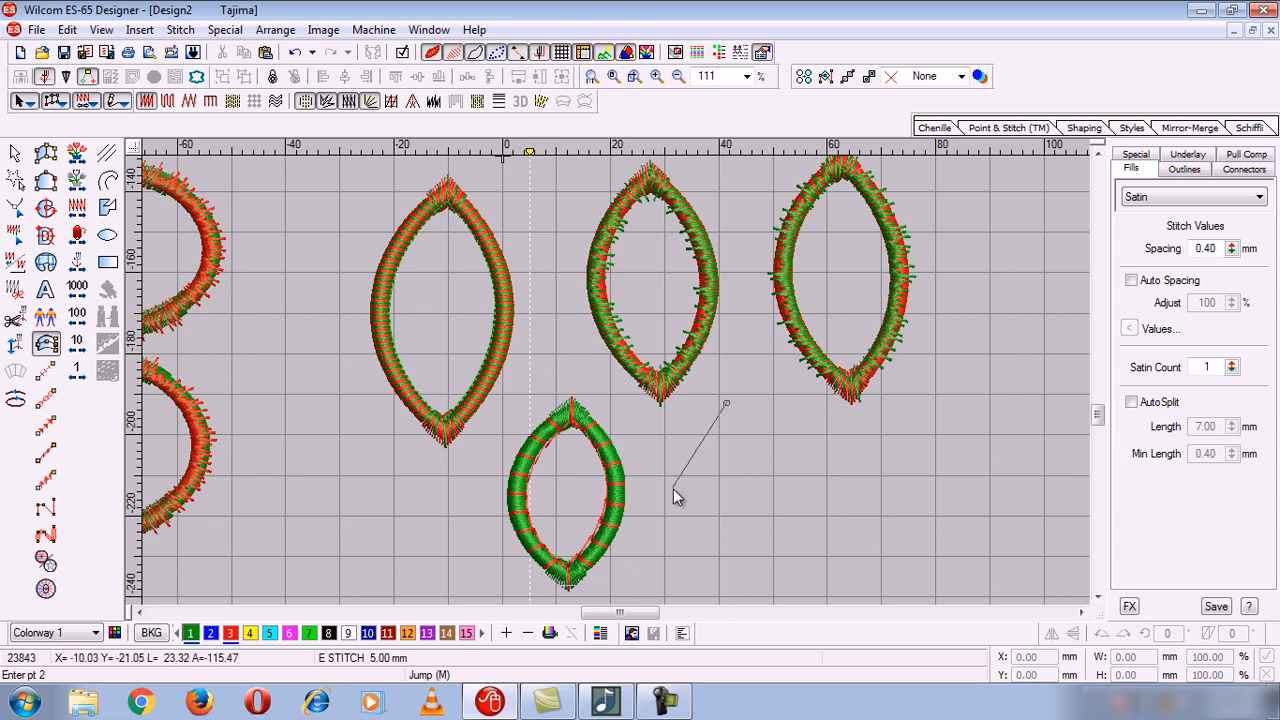
click(767, 477)
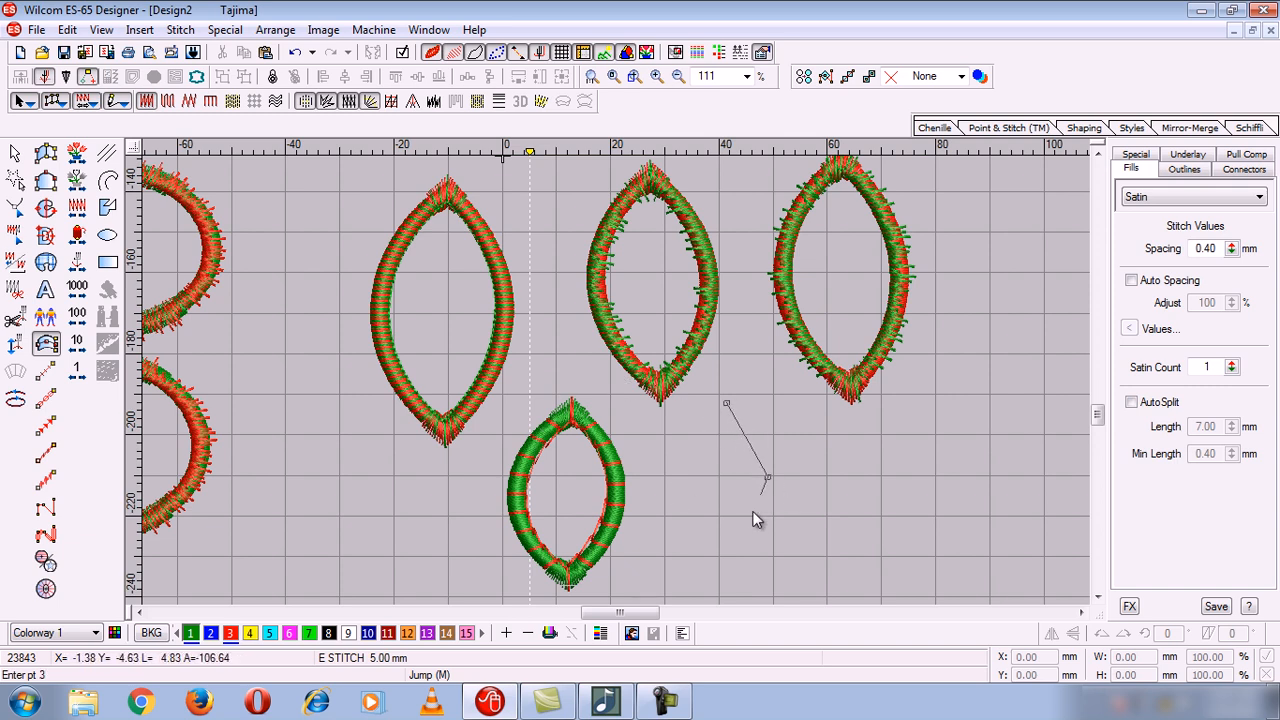
click(733, 548)
click(680, 478)
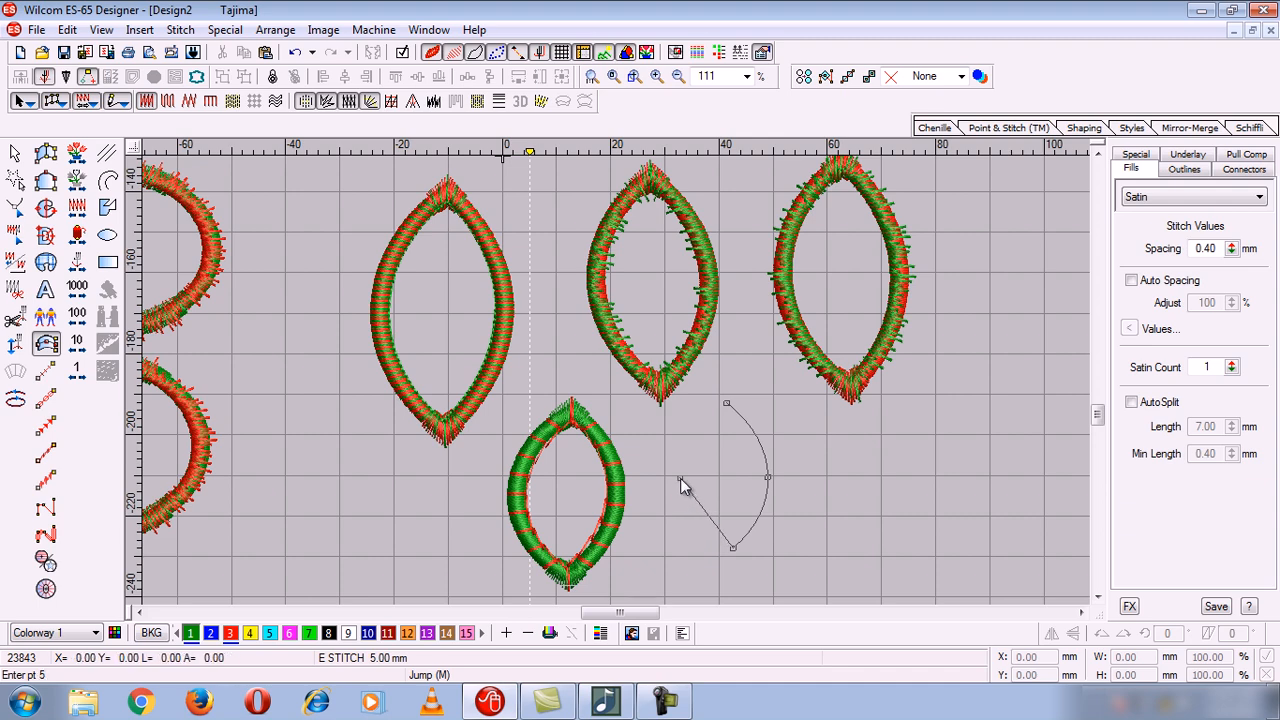
click(727, 402)
key(Return)
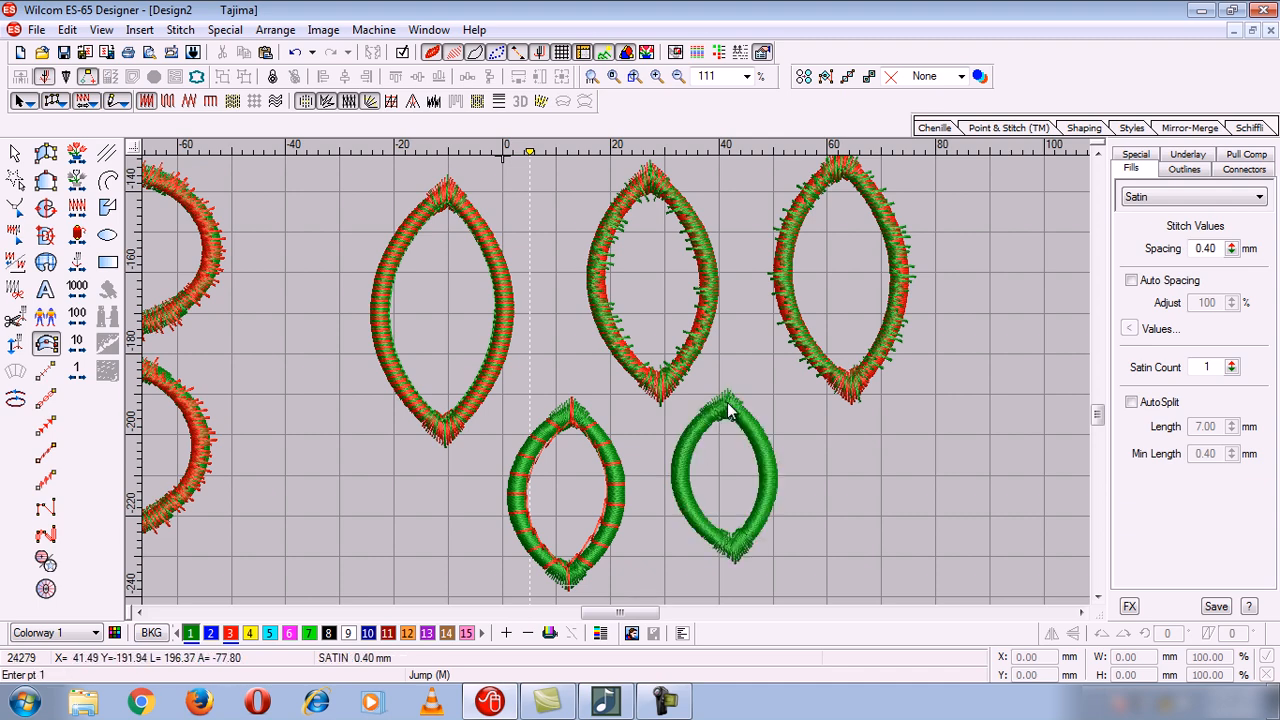
Step: Duplicate the second small leaf in place and change the copy to red color 3 with E Stitch
click(15, 153)
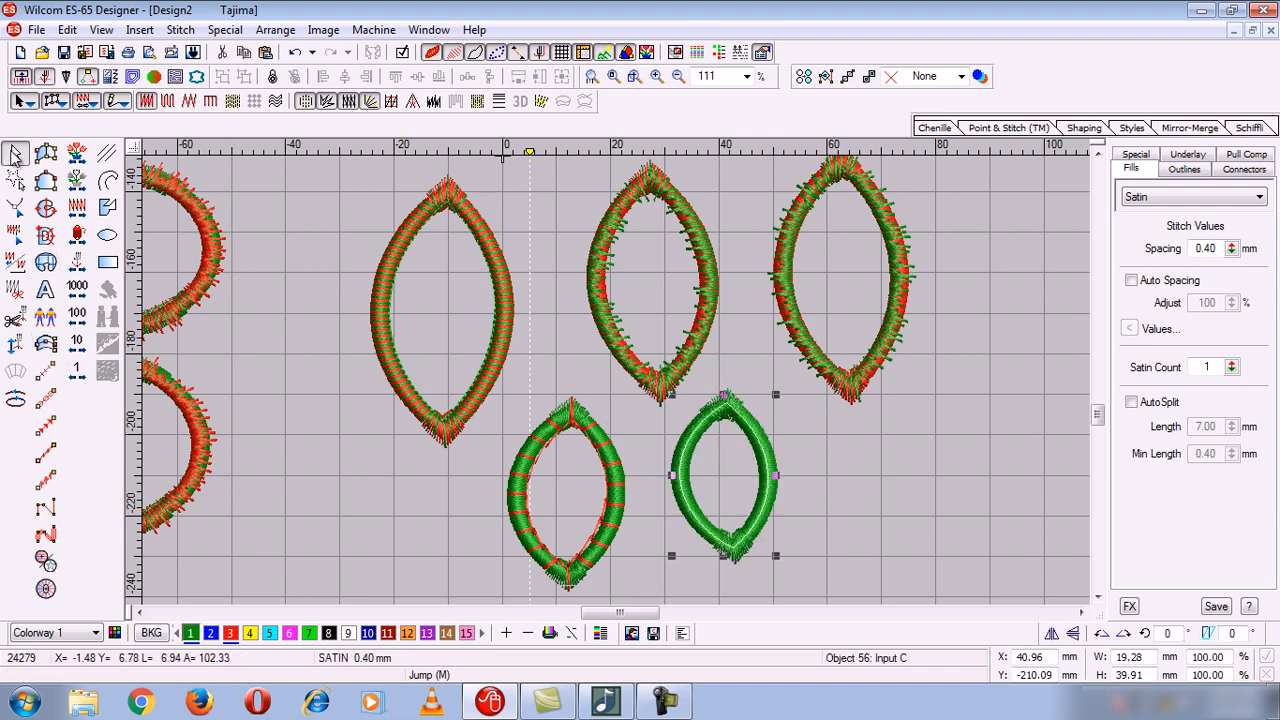
key(ctrl+d)
click(230, 635)
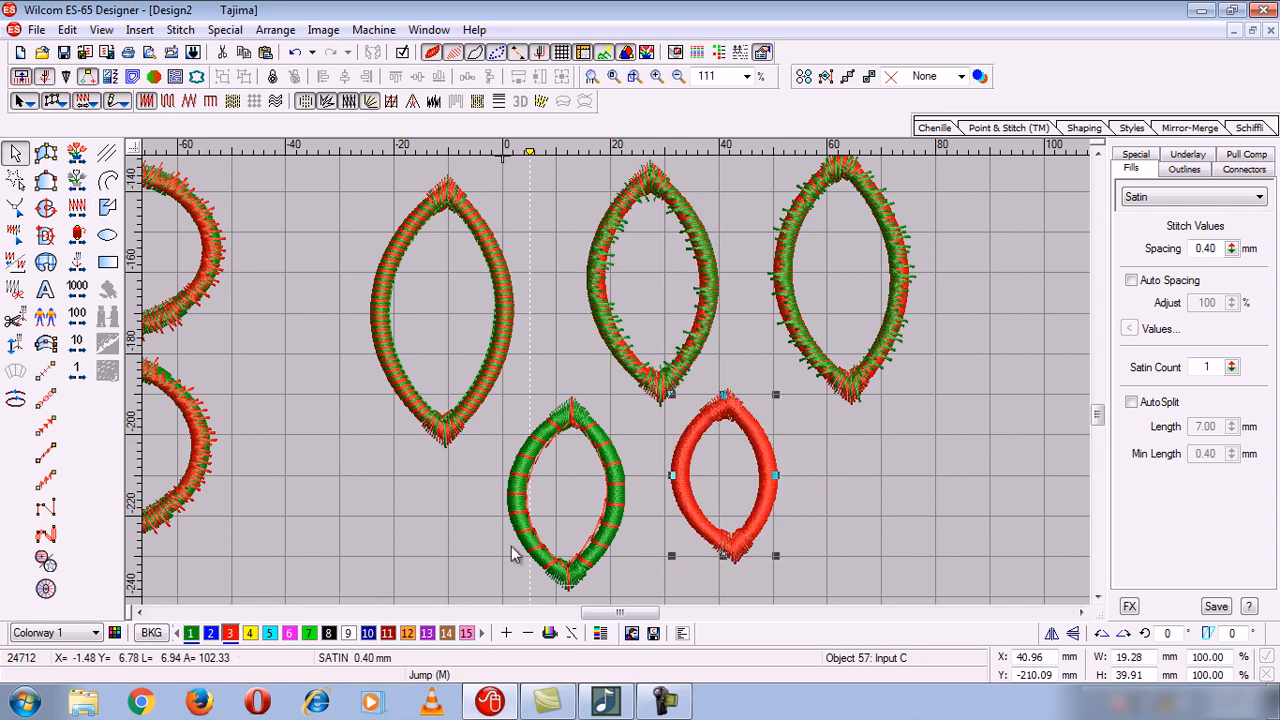
click(211, 101)
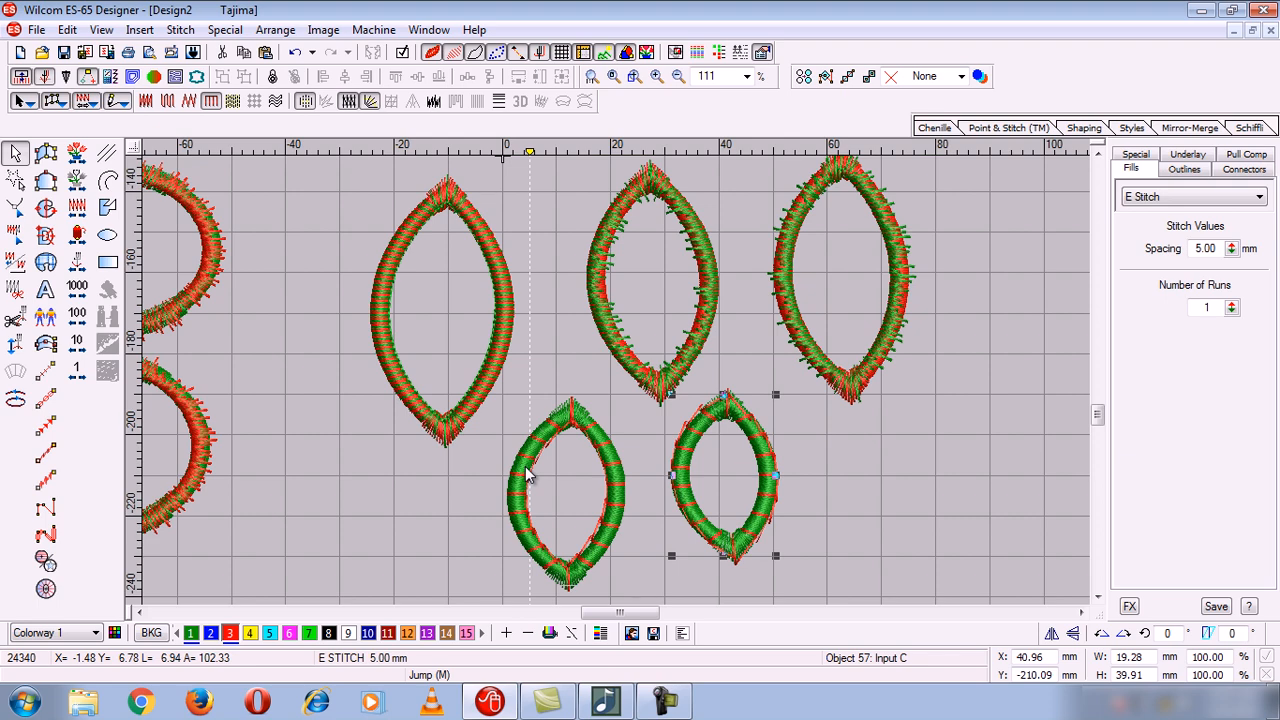
Step: Delete both small E Stitch leaves together with their green satin bases
click(565, 425)
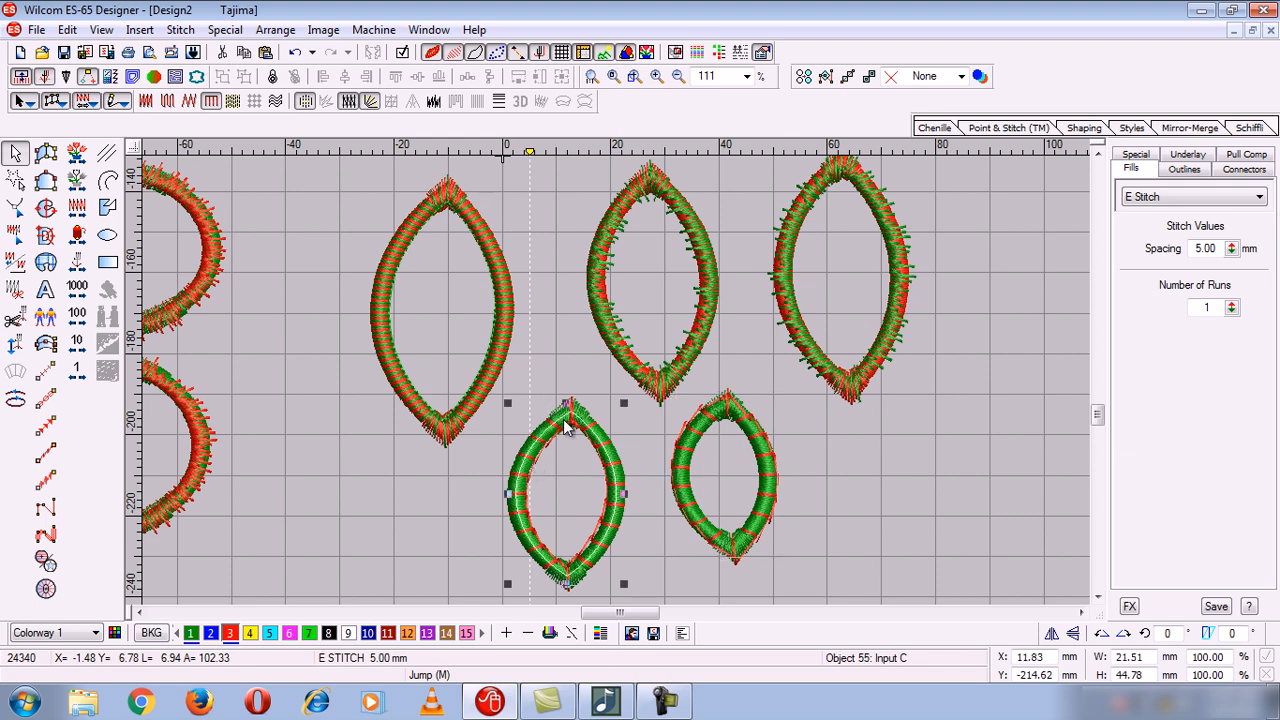
key(Delete)
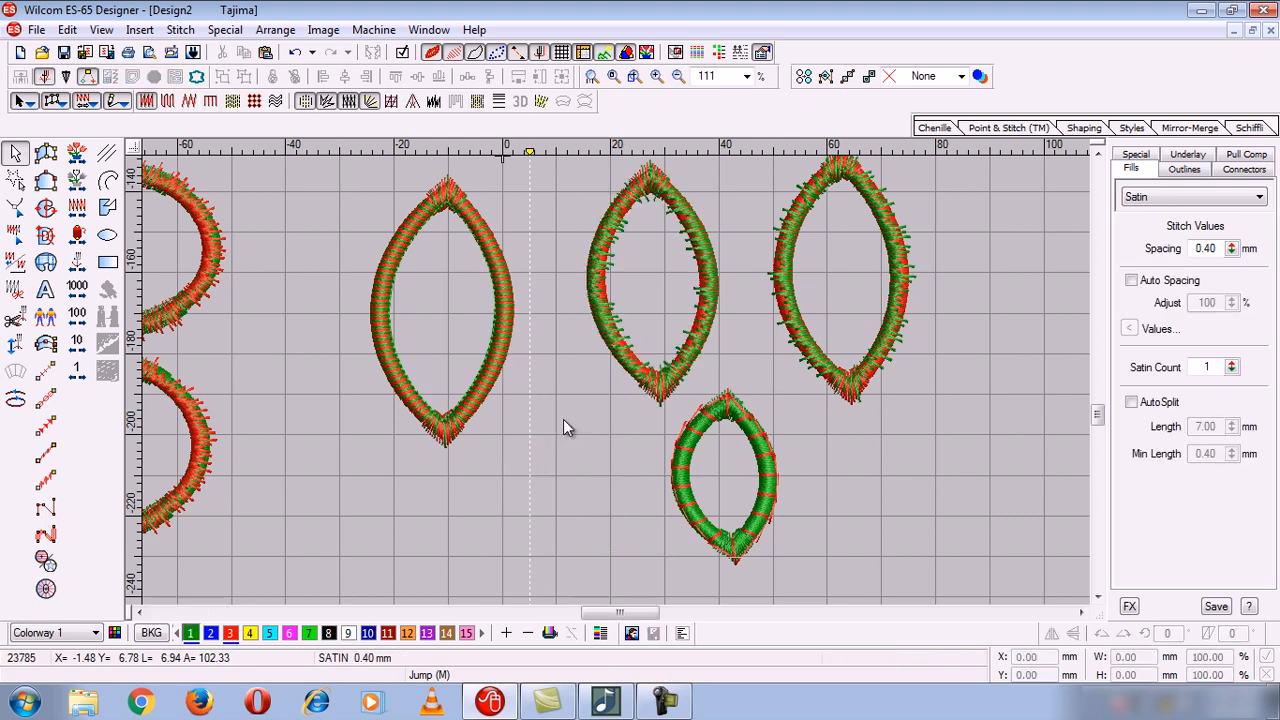
click(668, 430)
key(Delete)
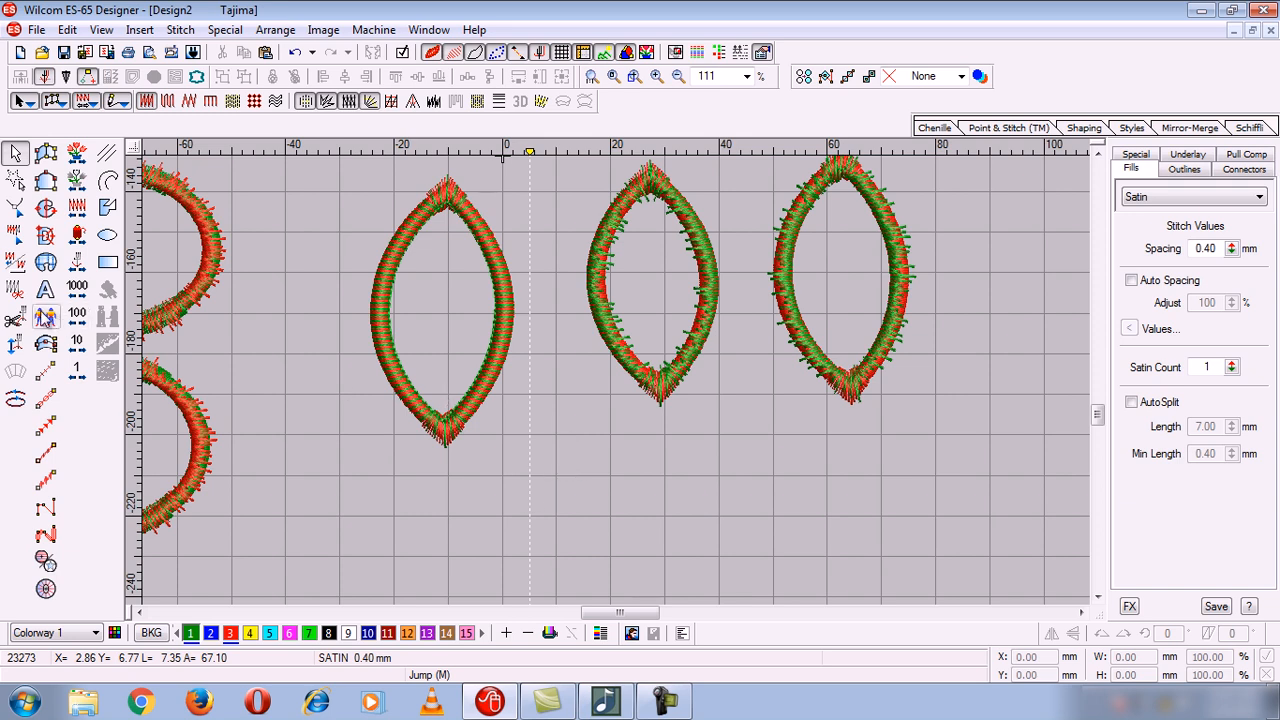
Step: Trace a closed green satin leaf clockwise with Input C, about 21 mm wide and 39 mm high, in the empty area below the leaf samples
click(45, 344)
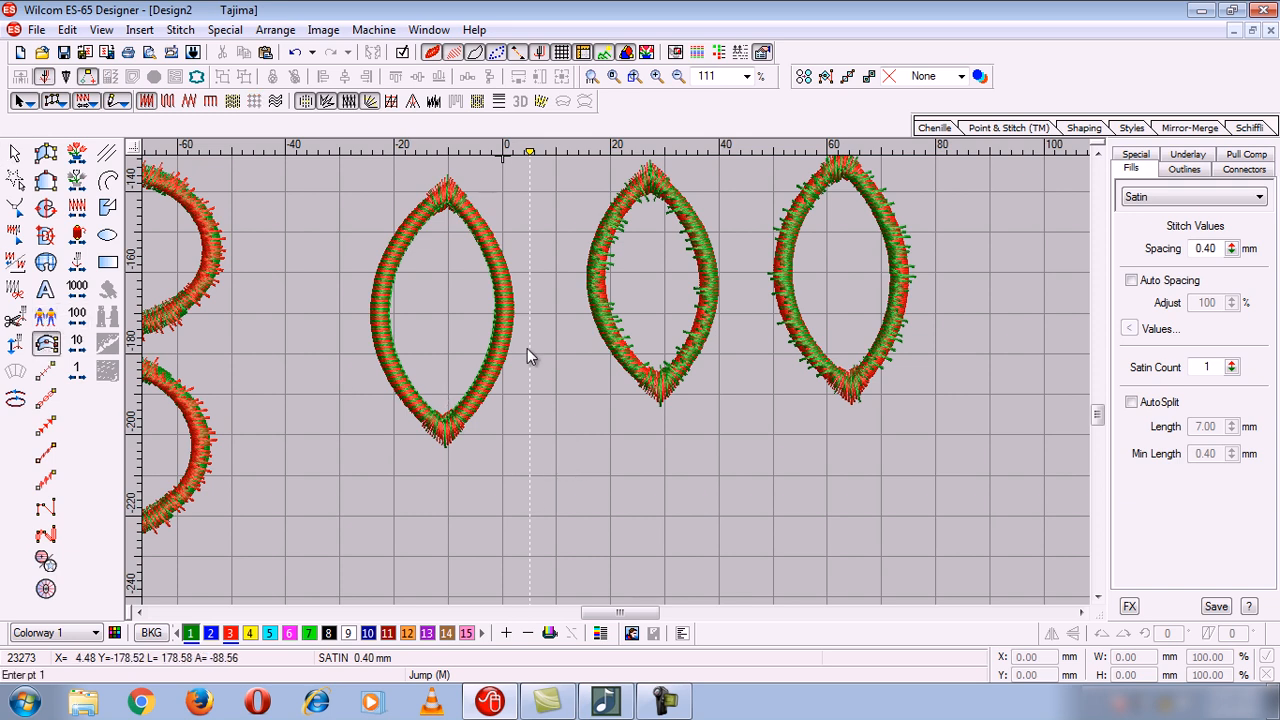
click(559, 424)
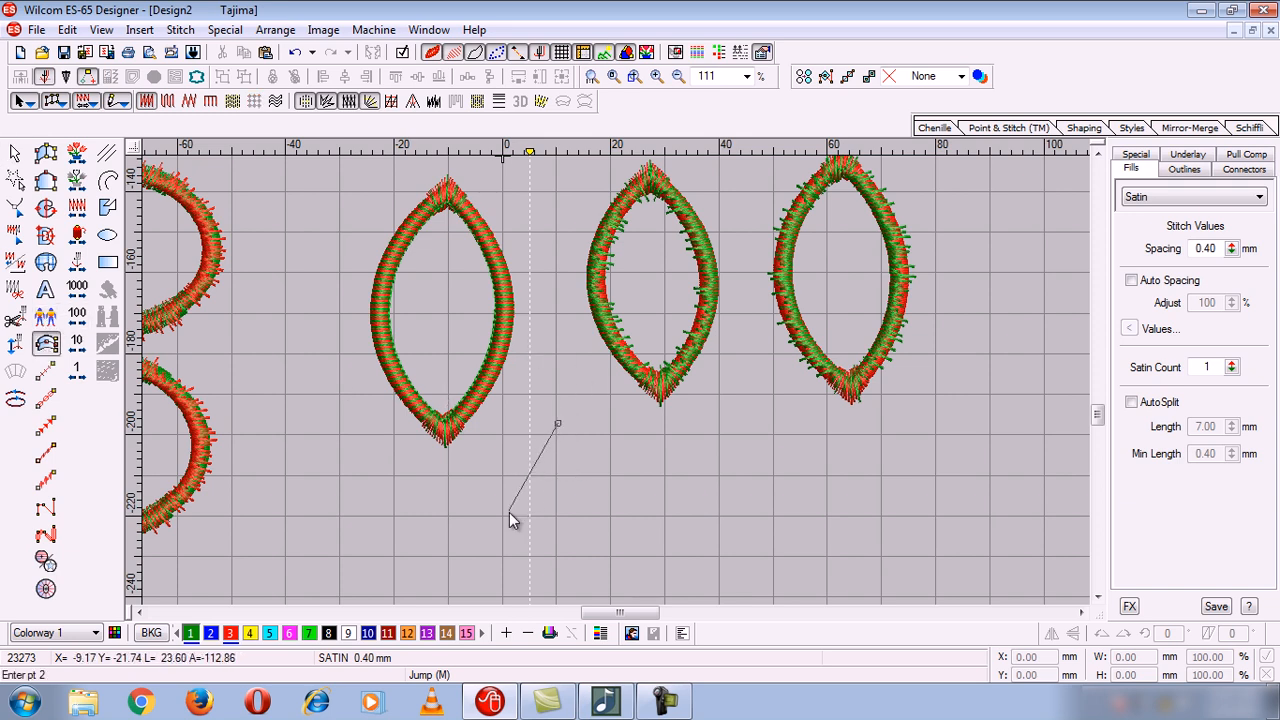
click(601, 495)
click(548, 568)
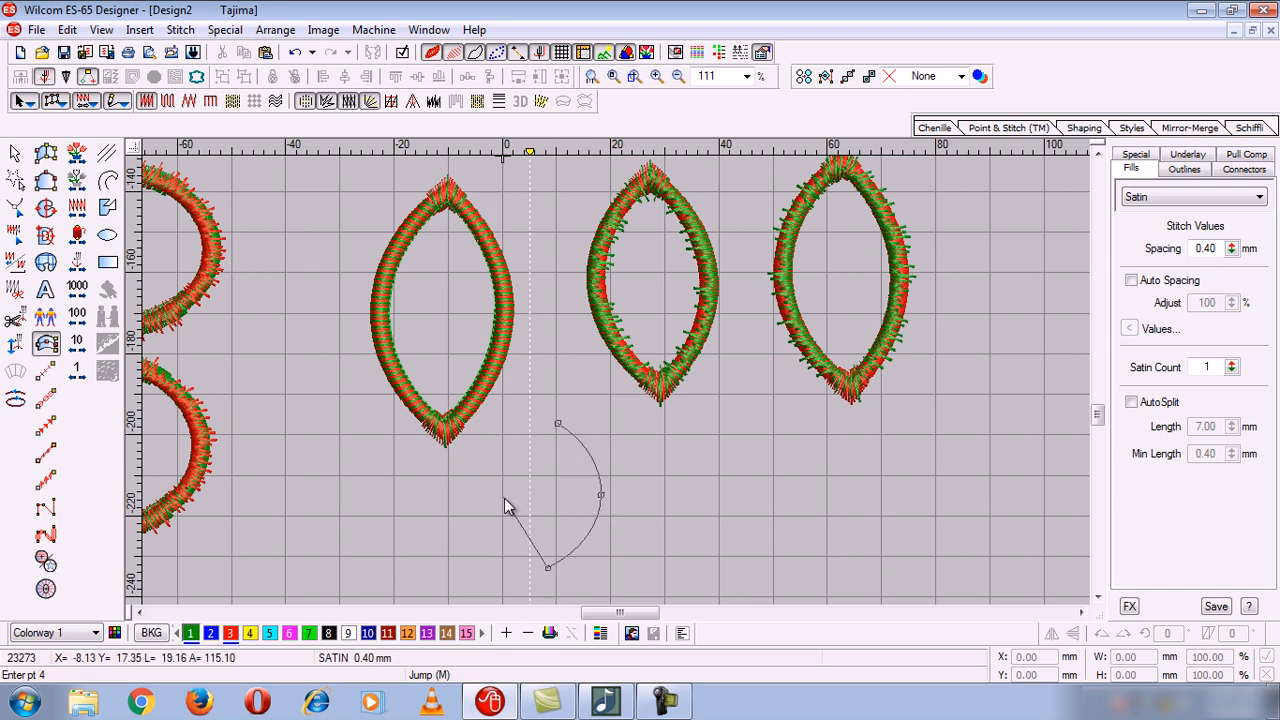
click(504, 498)
click(558, 423)
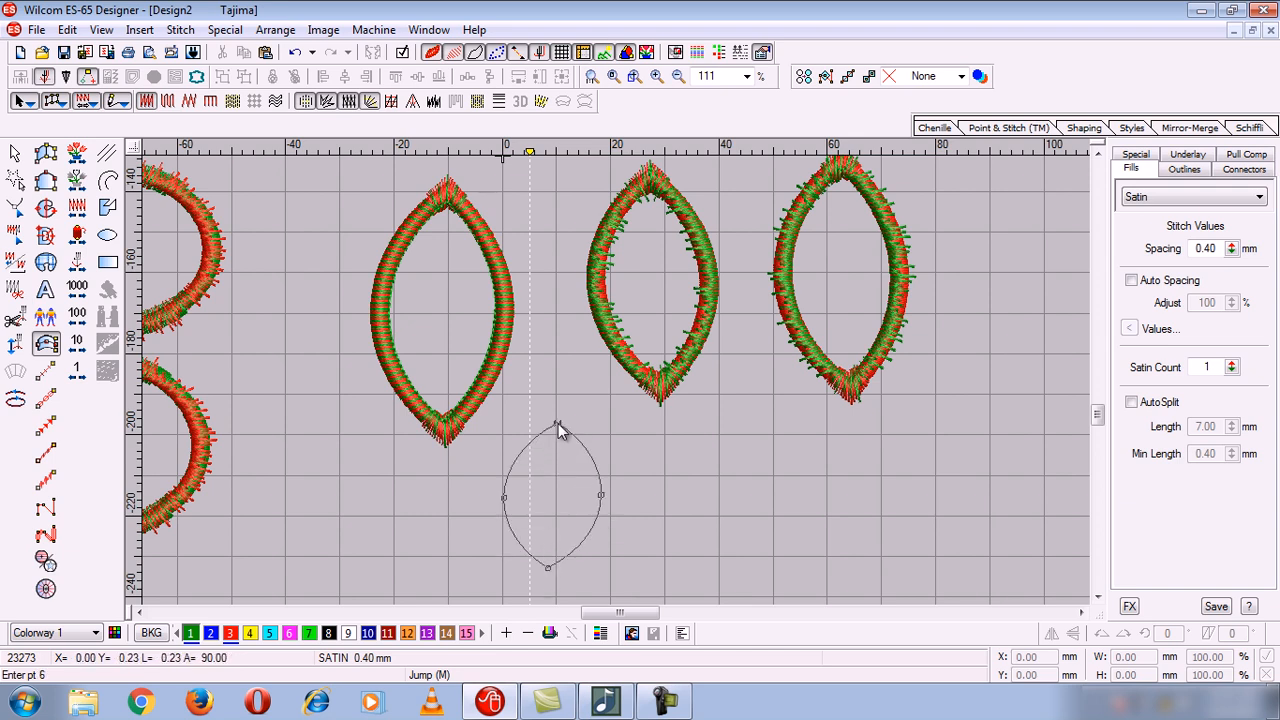
key(Return)
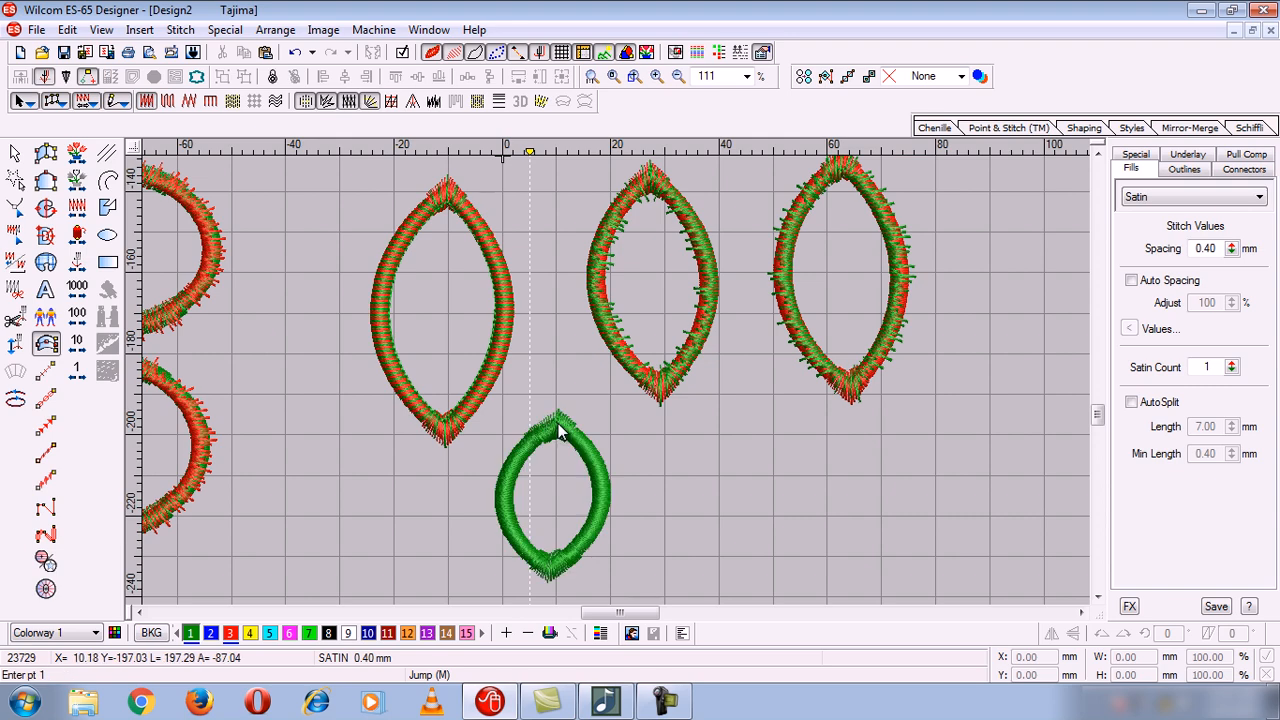
Step: Duplicate the new green leaf in place and give the copy red color 3 and a jagged edge
click(15, 156)
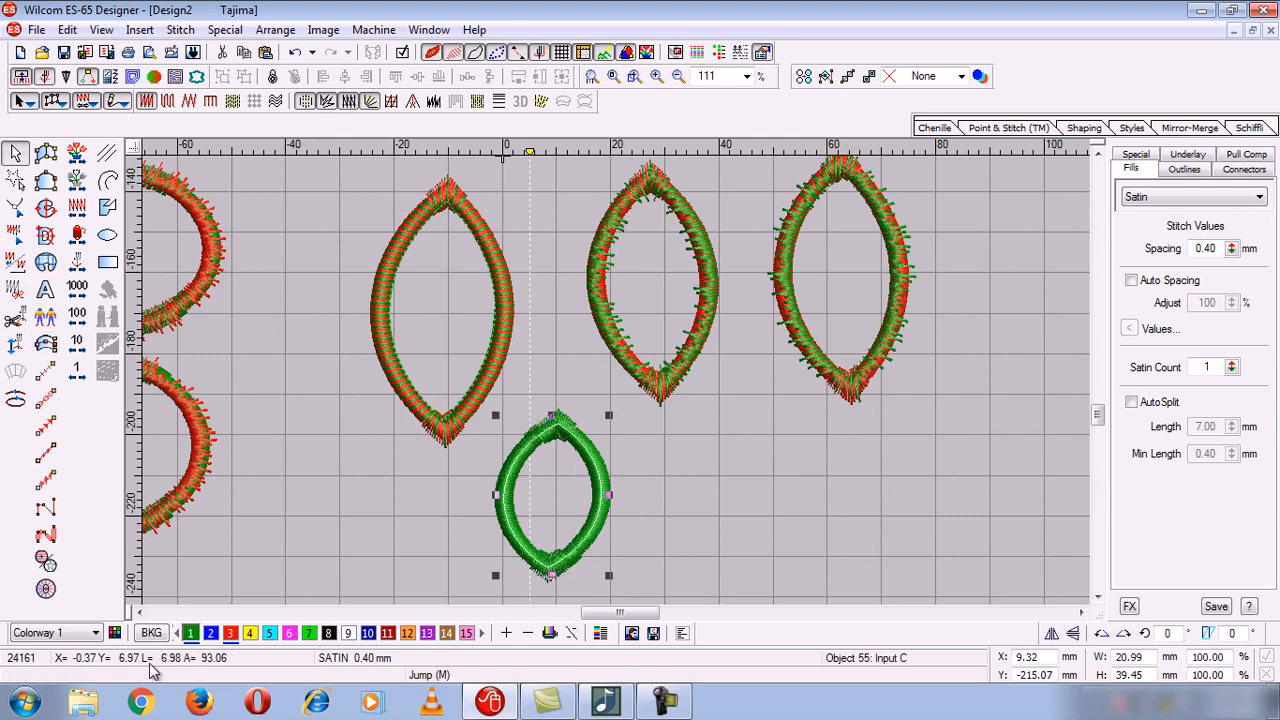
click(232, 635)
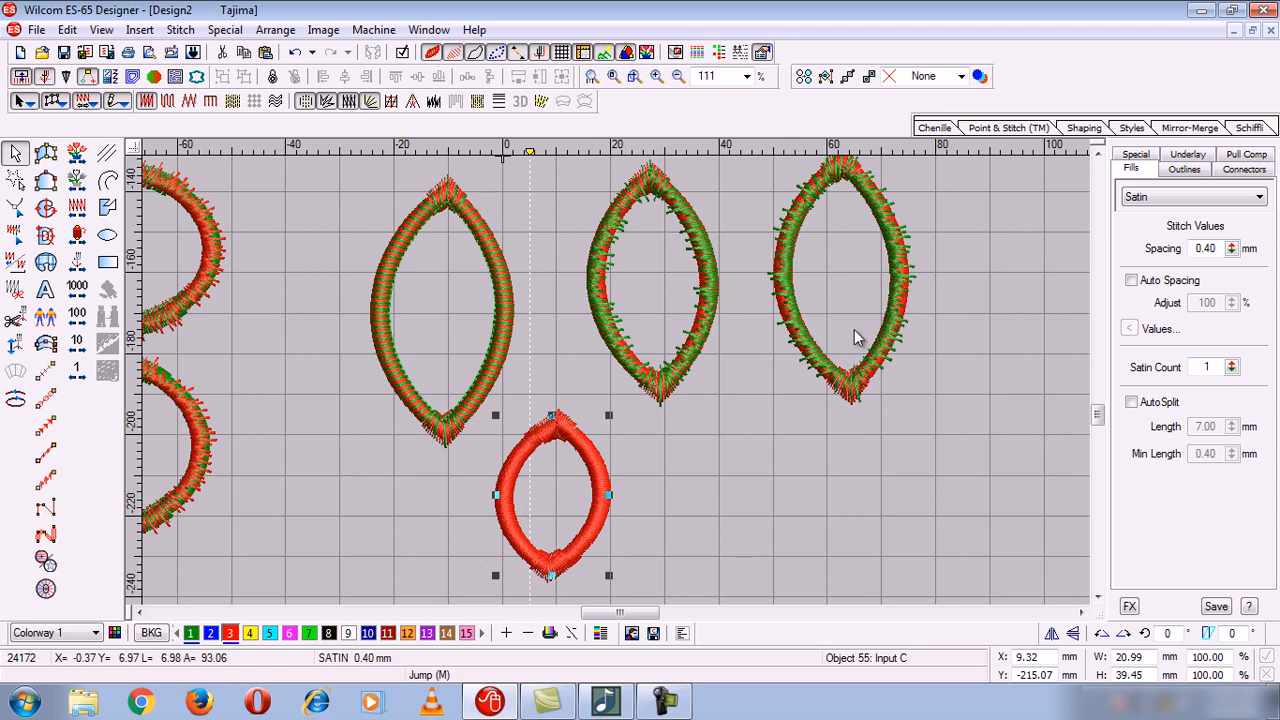
click(433, 102)
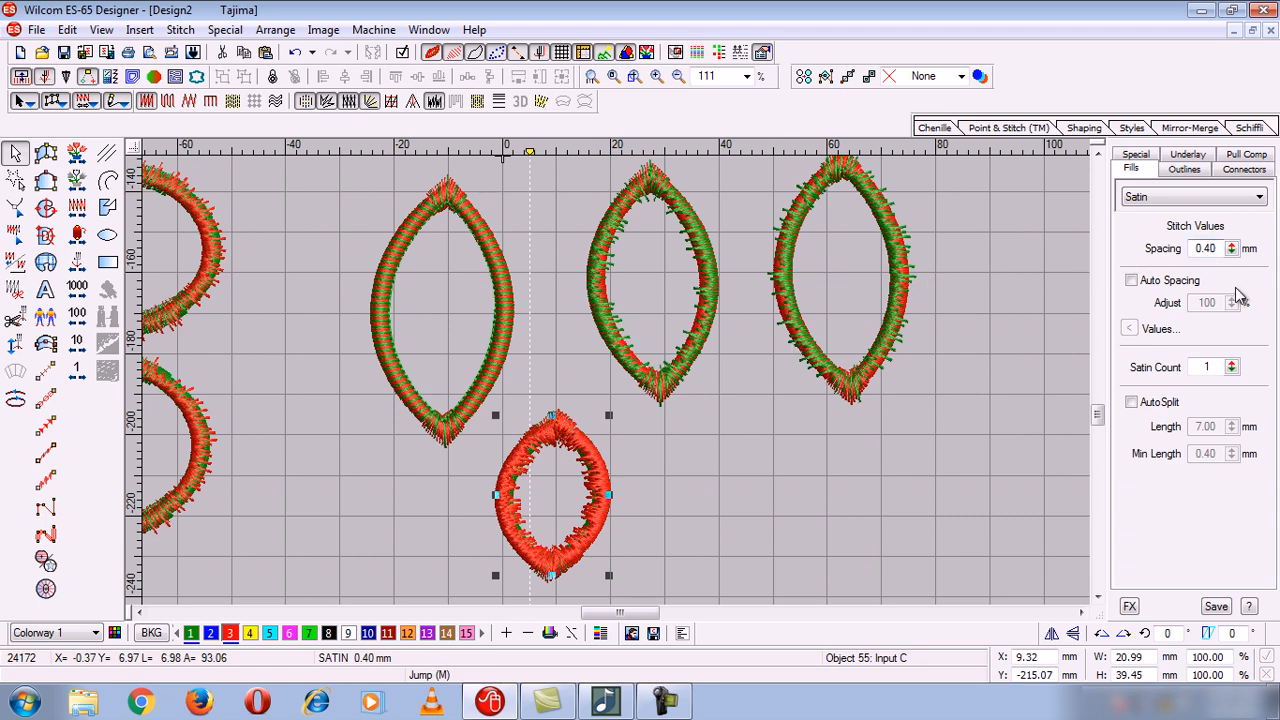
Step: Set the stitch spacing of the small leaf's red jagged copy to 0.90 mm
text(9)
key(Return)
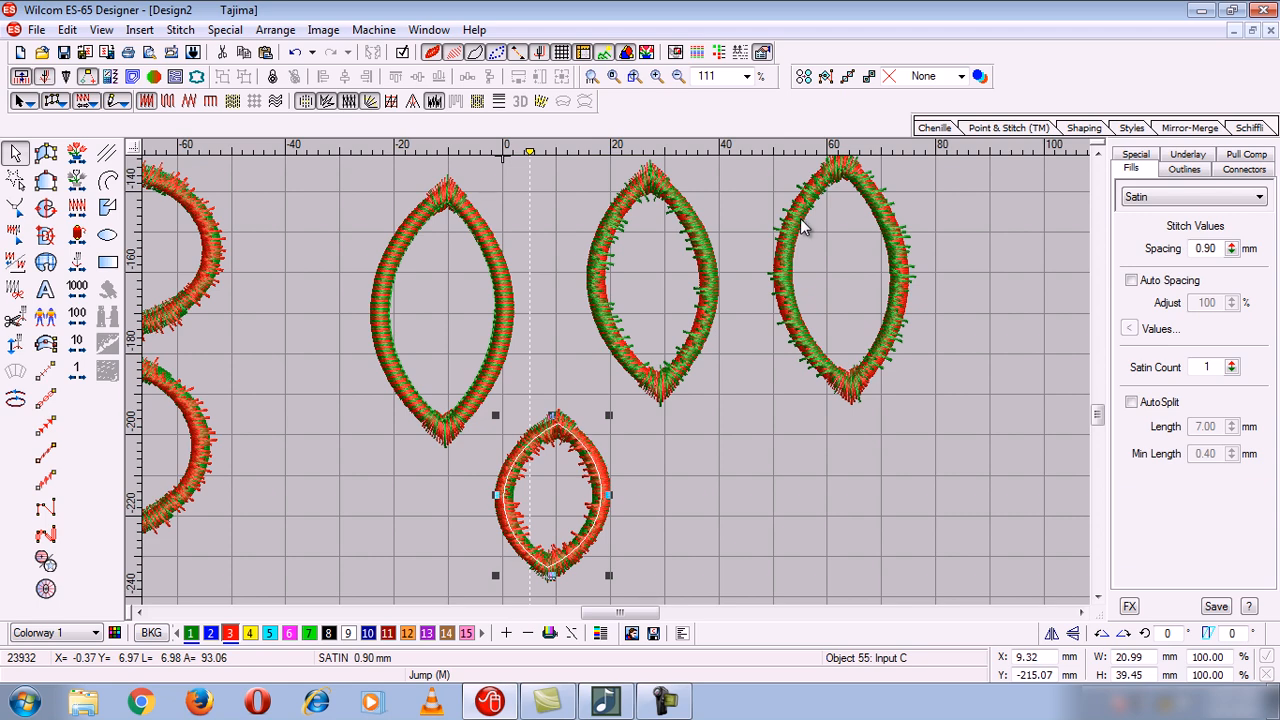
key(0)
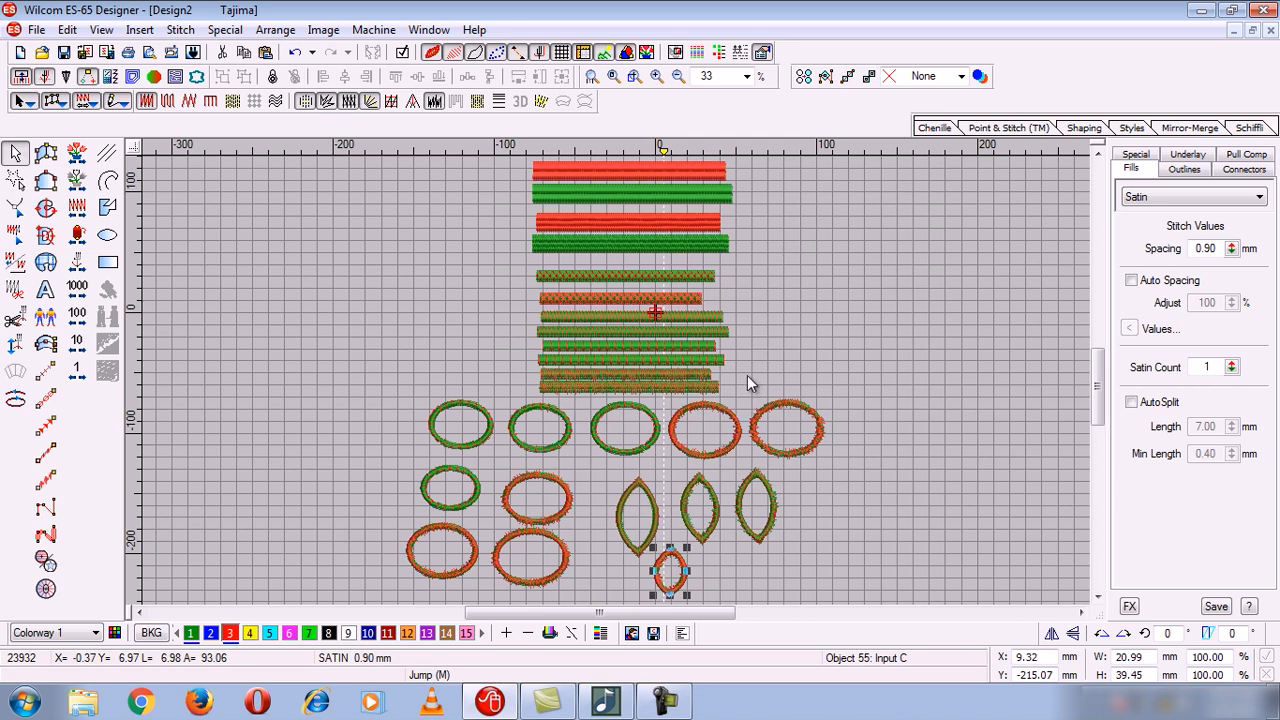
Step: Draw a horizontal green satin column about 73 mm long with Input C in the empty area above the leftmost ring
drag(744, 392, 768, 420)
key(b)
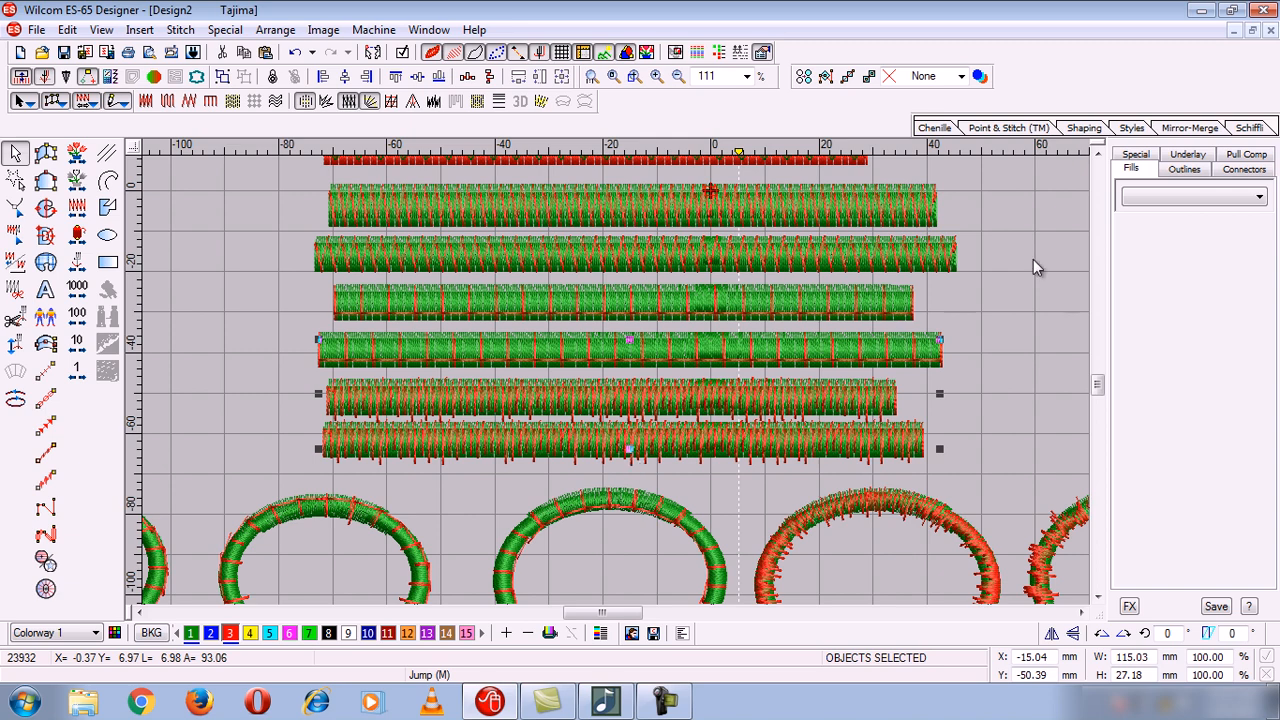
mouse_move(1099, 388)
mouse_down()
mouse_move(1097, 347)
mouse_move(1099, 395)
mouse_up()
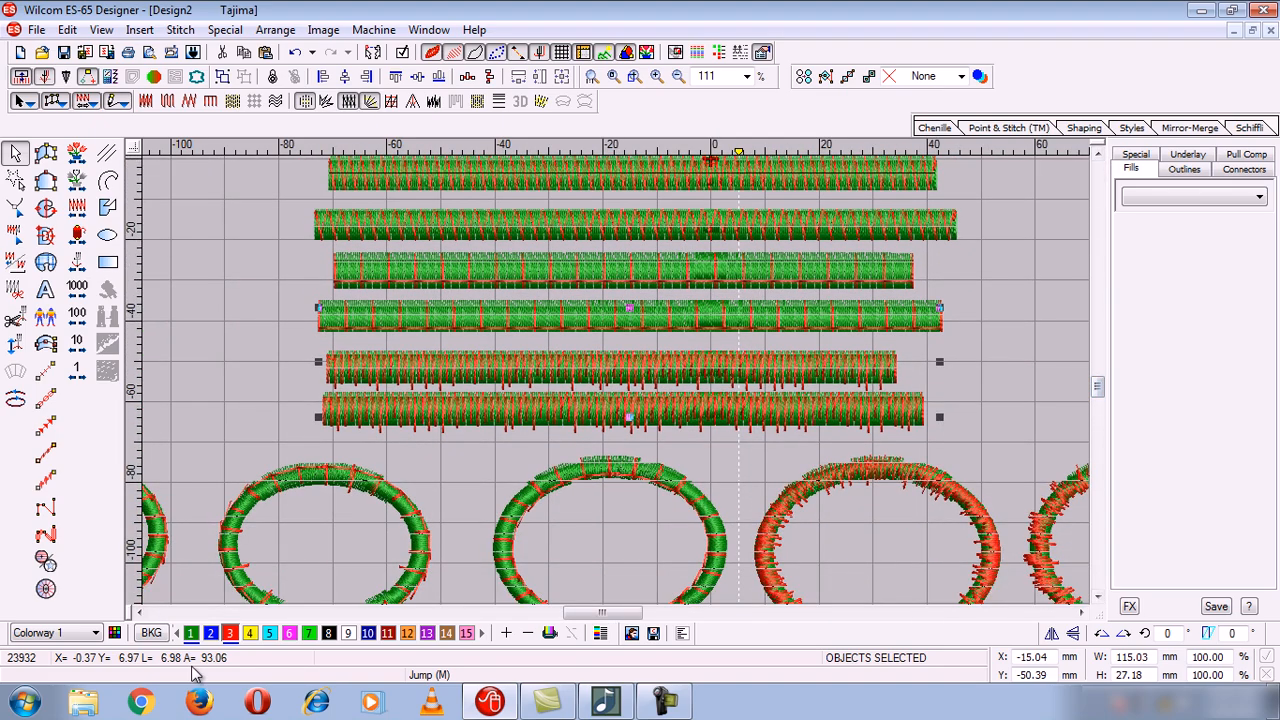
click(140, 614)
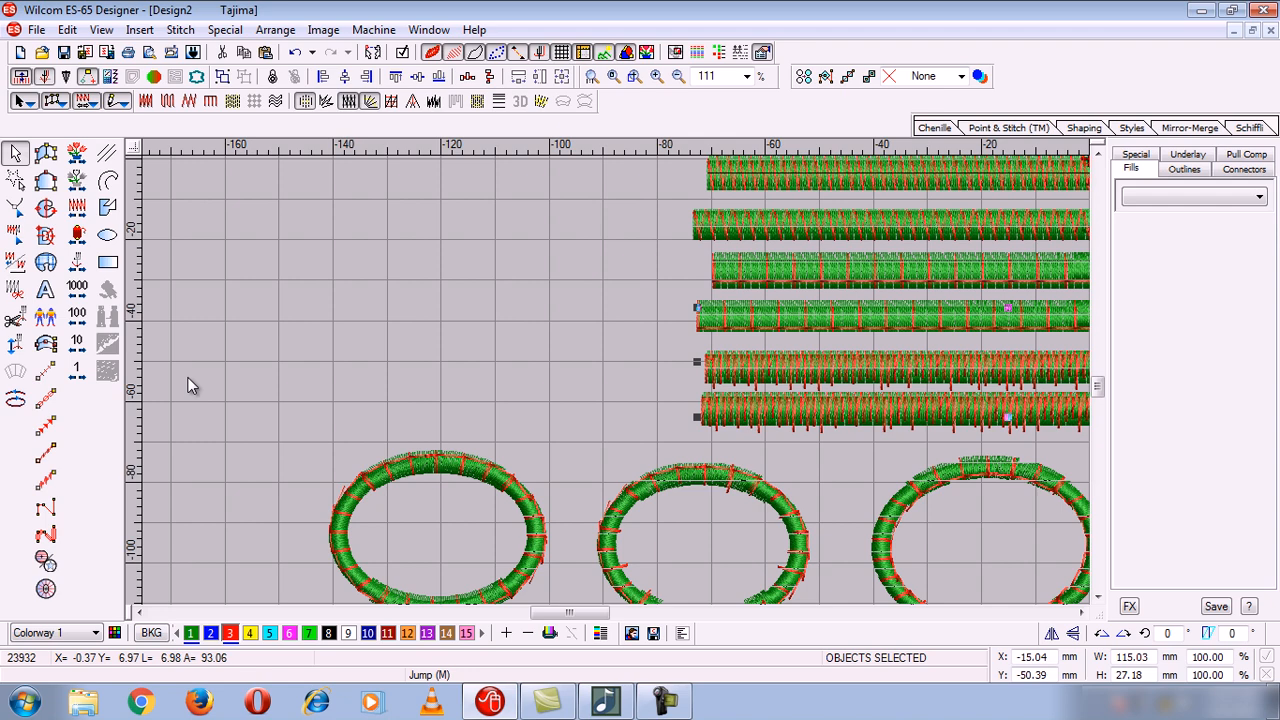
click(45, 343)
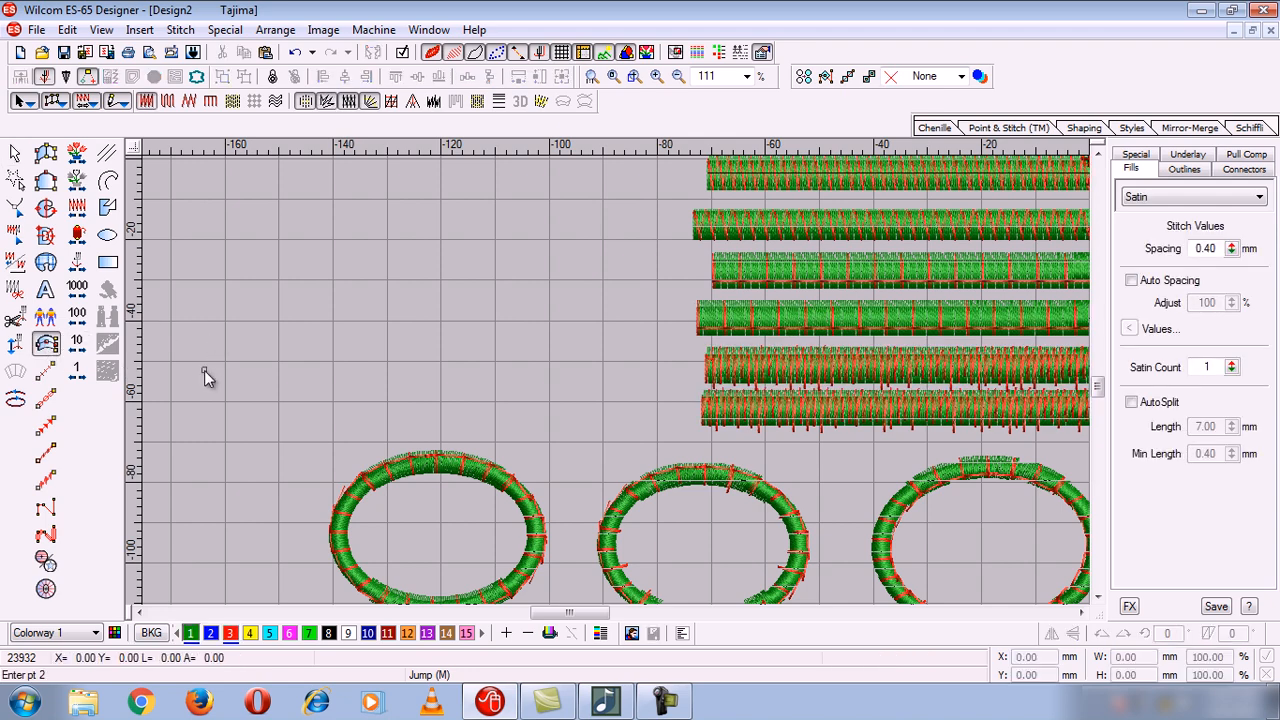
click(596, 370)
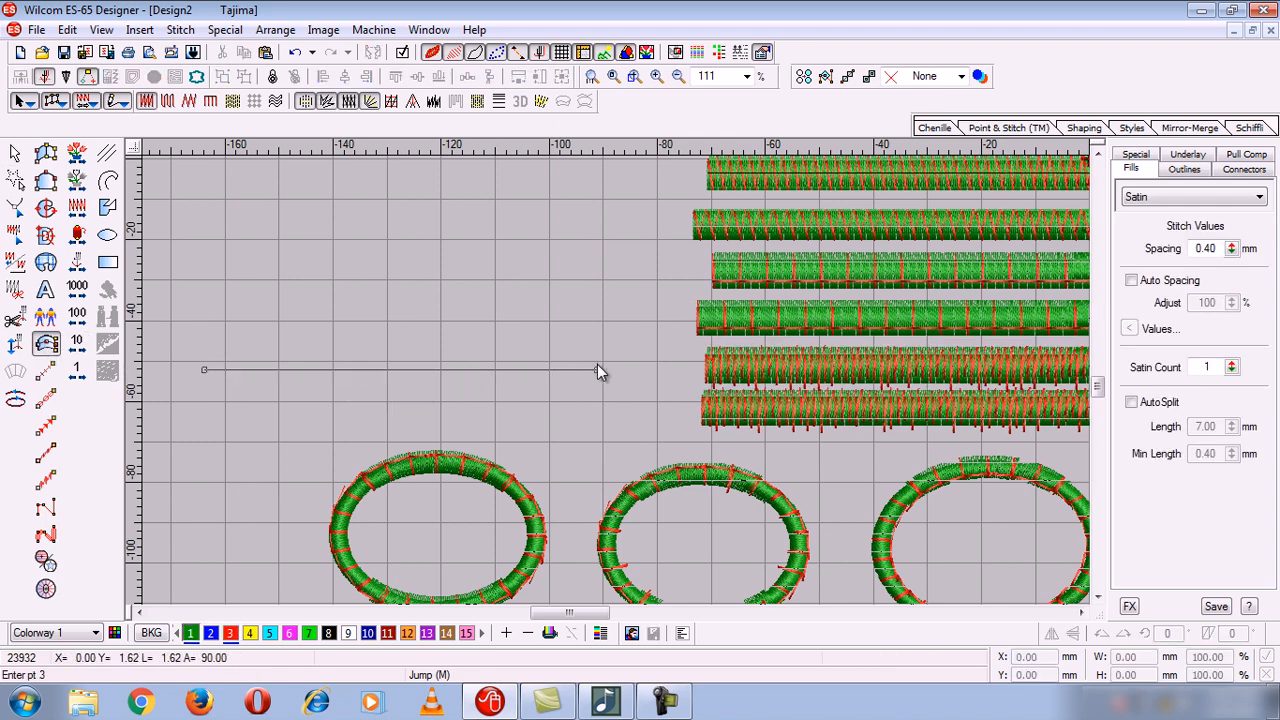
key(Return)
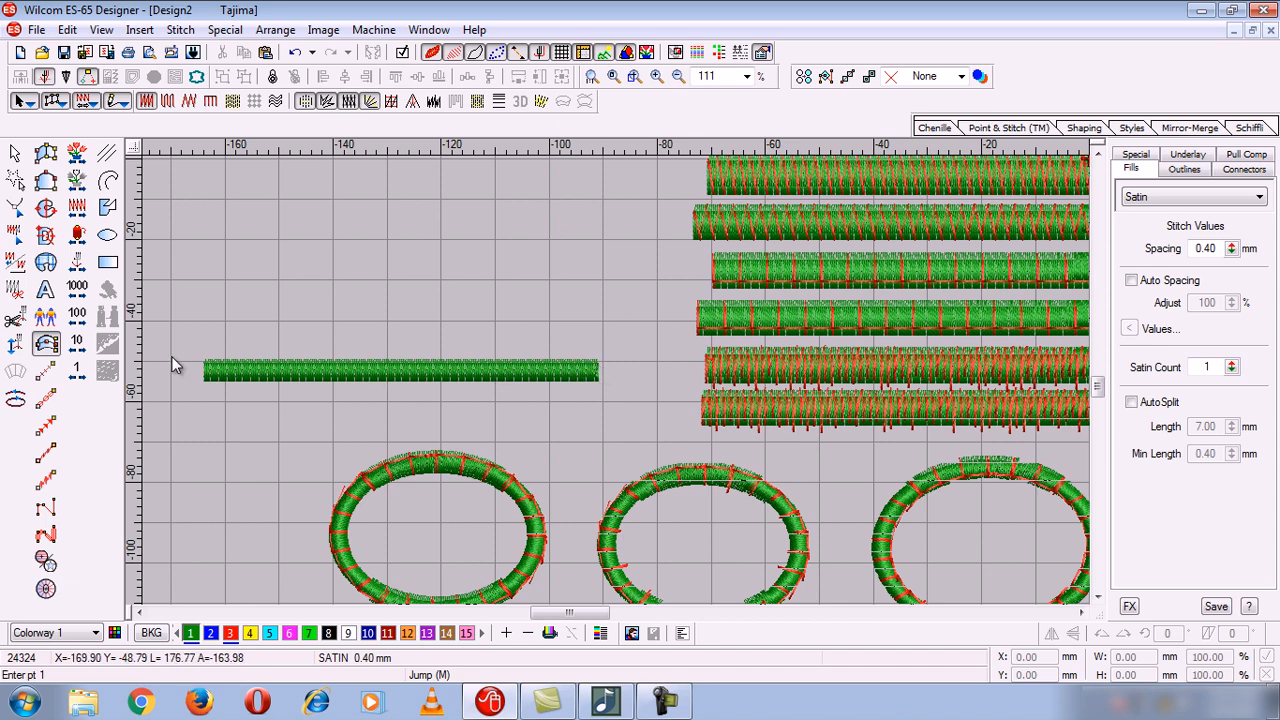
Step: Set the new green column's width to 6 mm
click(18, 150)
click(1152, 156)
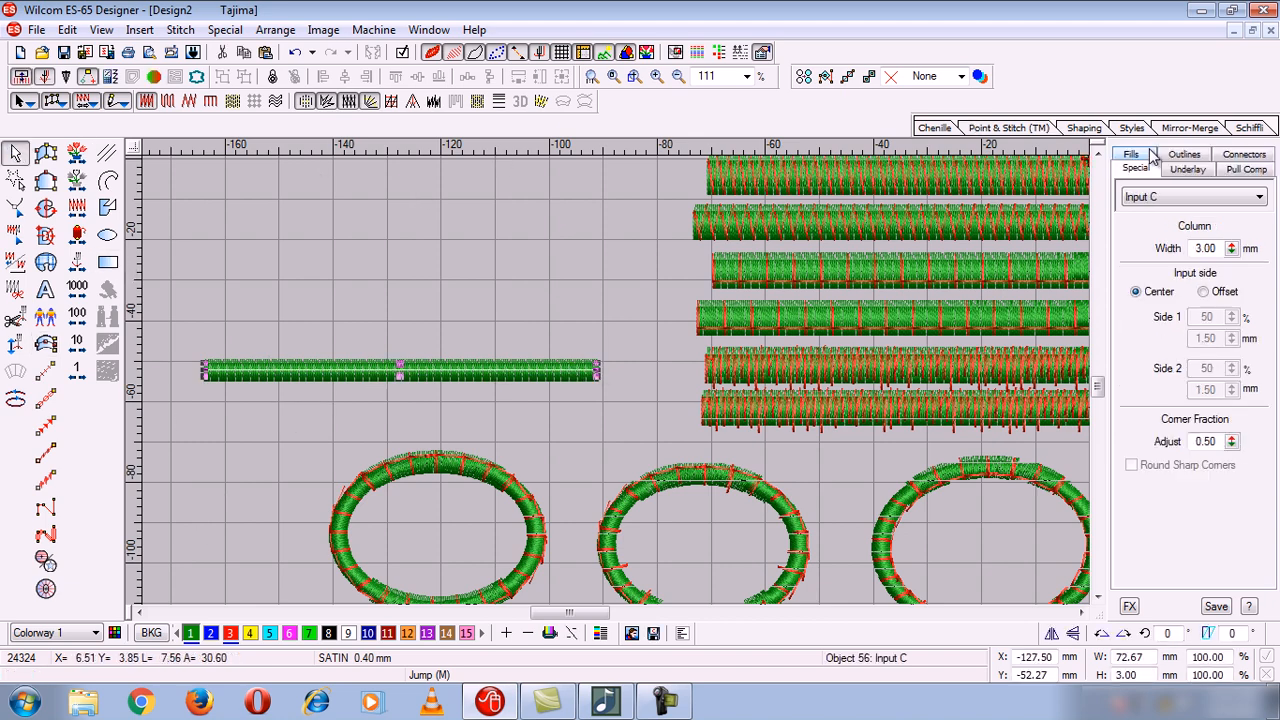
double_click(1205, 248)
text(6)
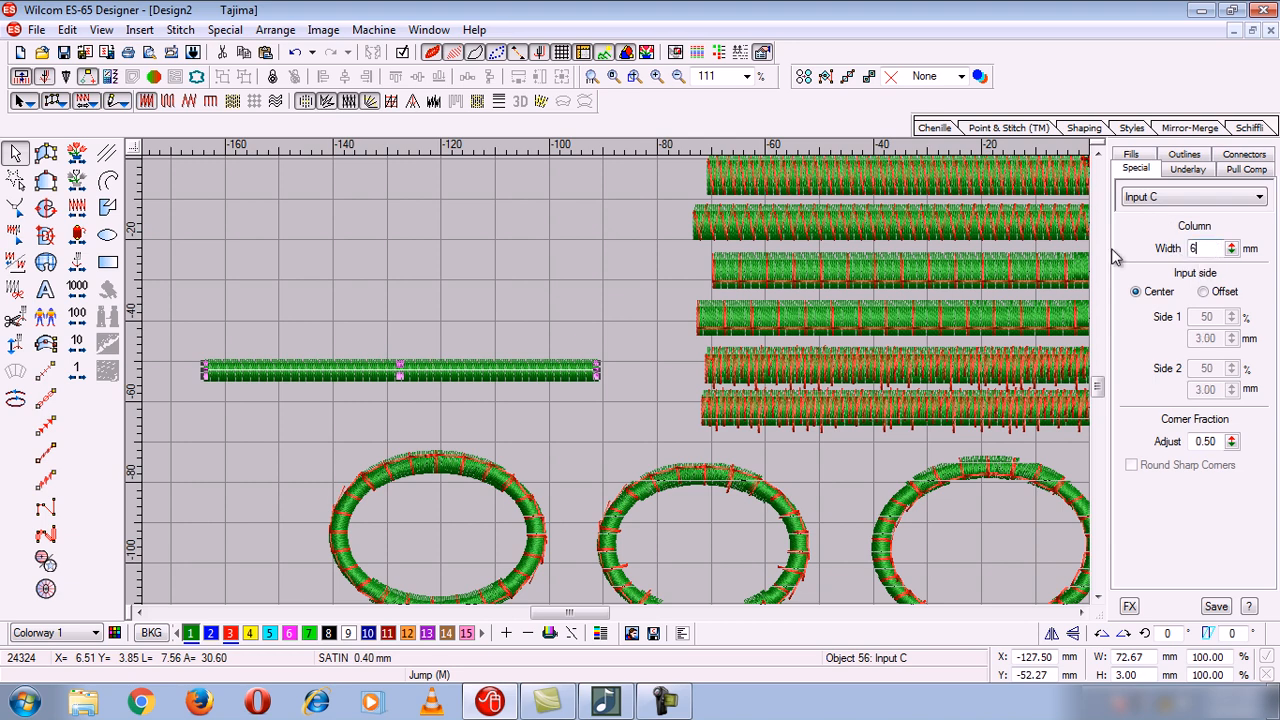
key(Return)
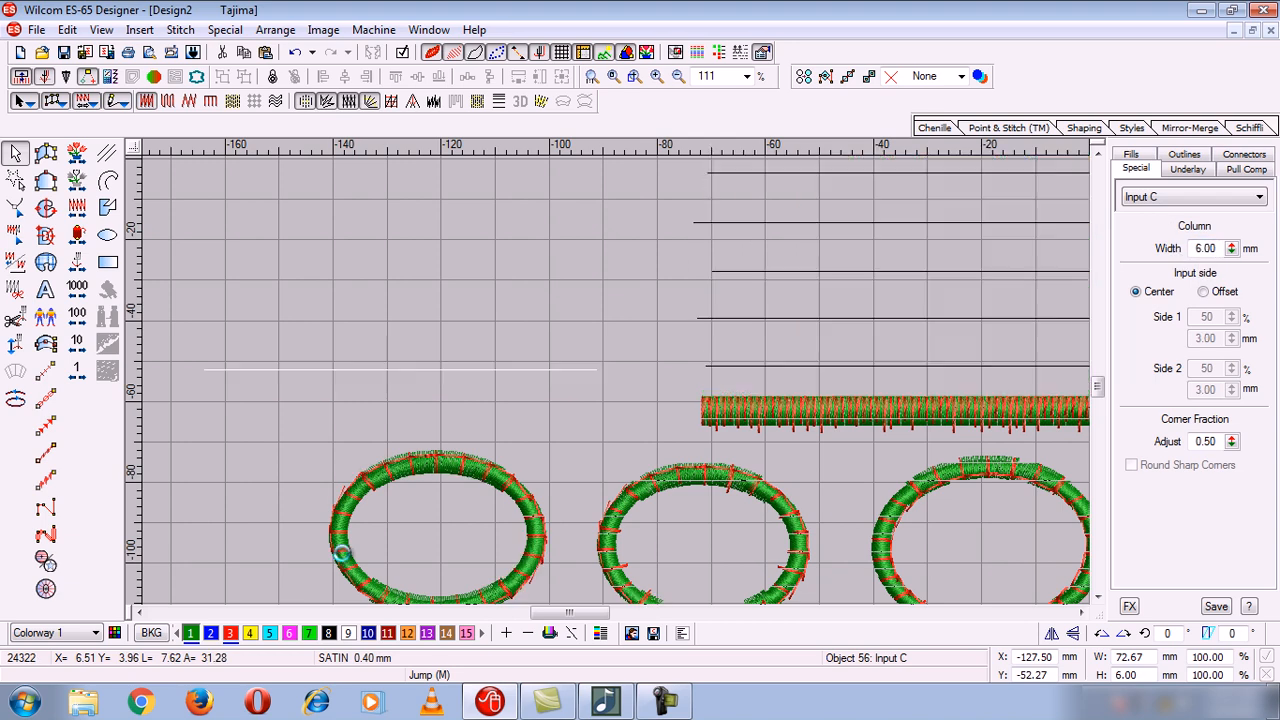
Step: Duplicate the new green column in place and give the copy red color 3 and a jagged edge
click(230, 633)
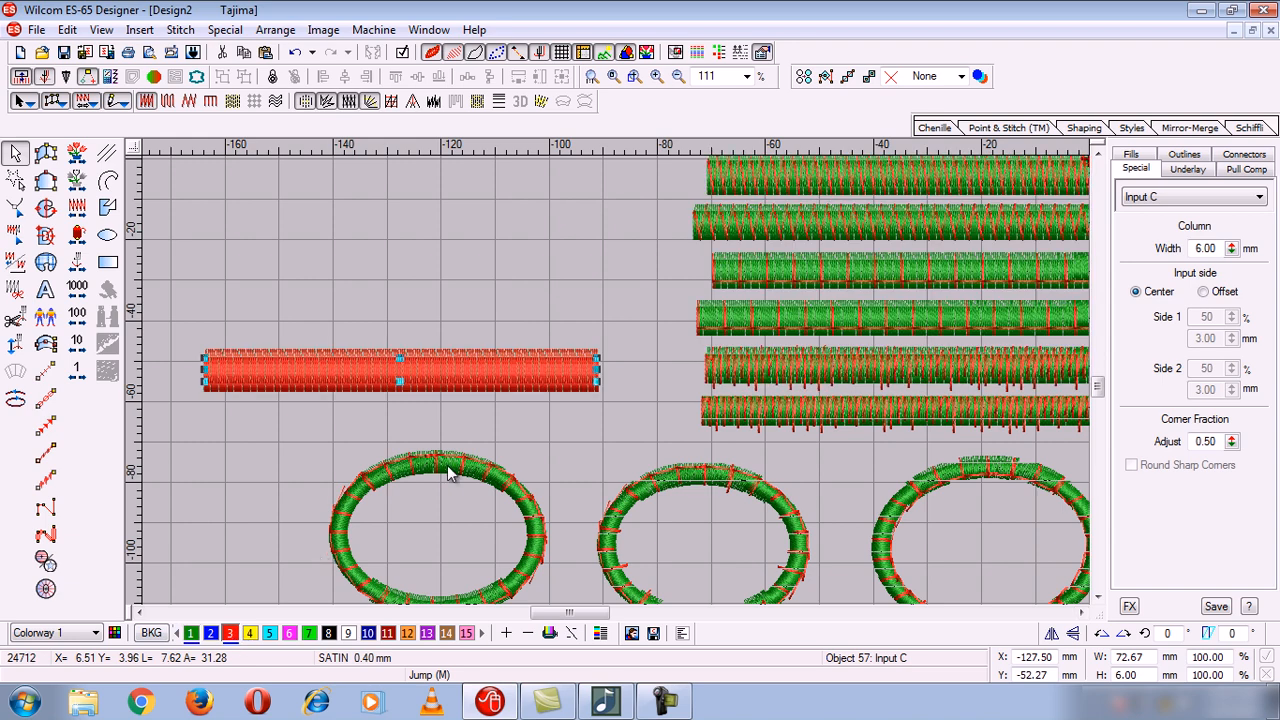
click(433, 103)
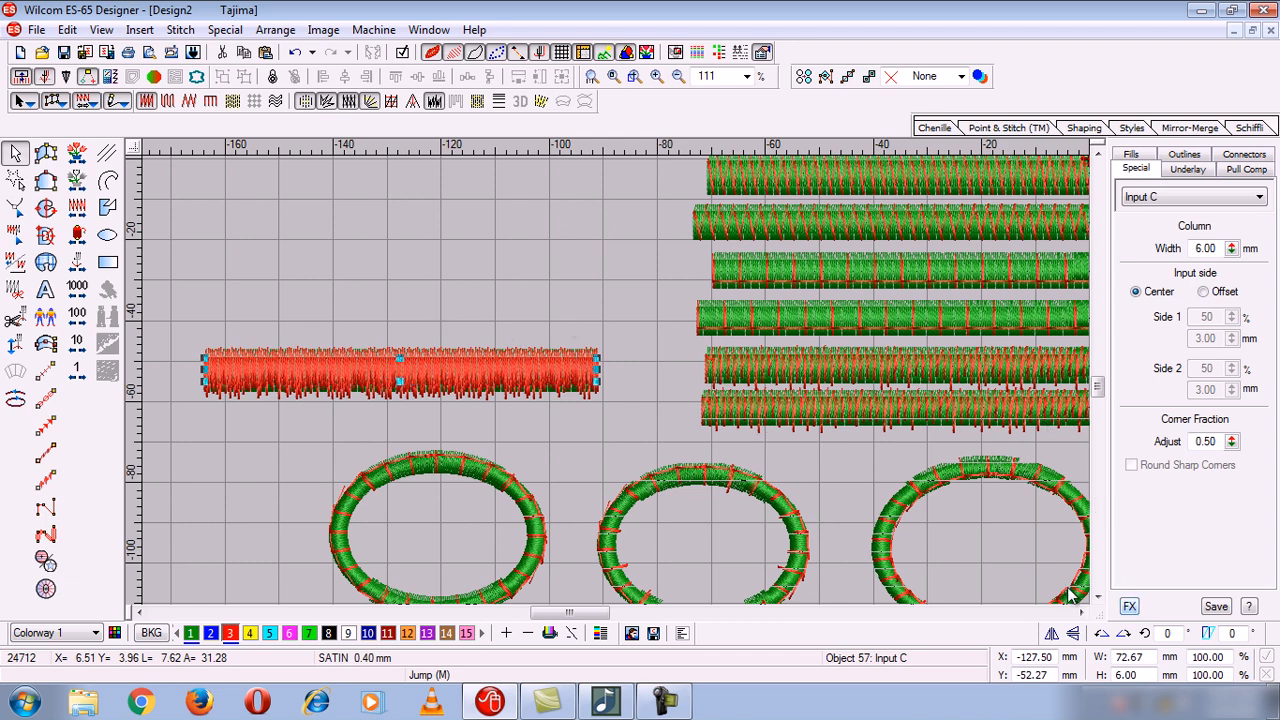
Step: Try the lower-left ring's jagged edge on Side 1 and return it to Side 2
click(1098, 597)
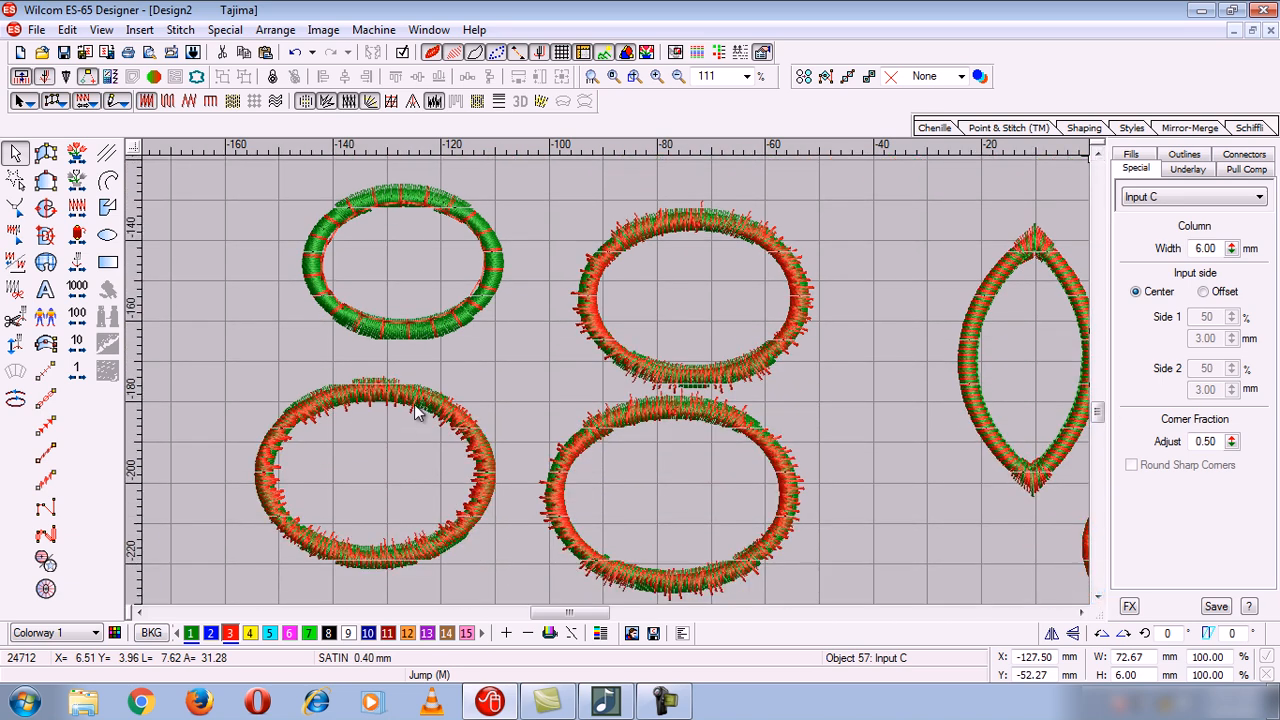
click(418, 406)
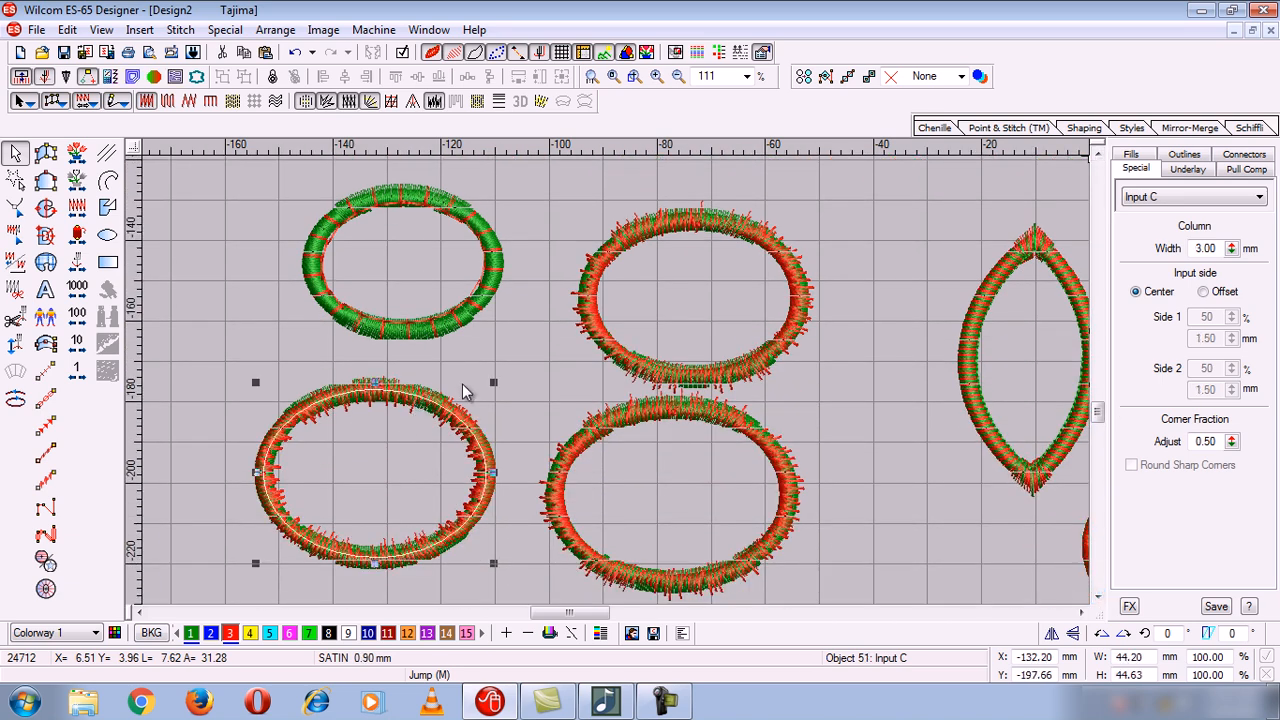
click(434, 103)
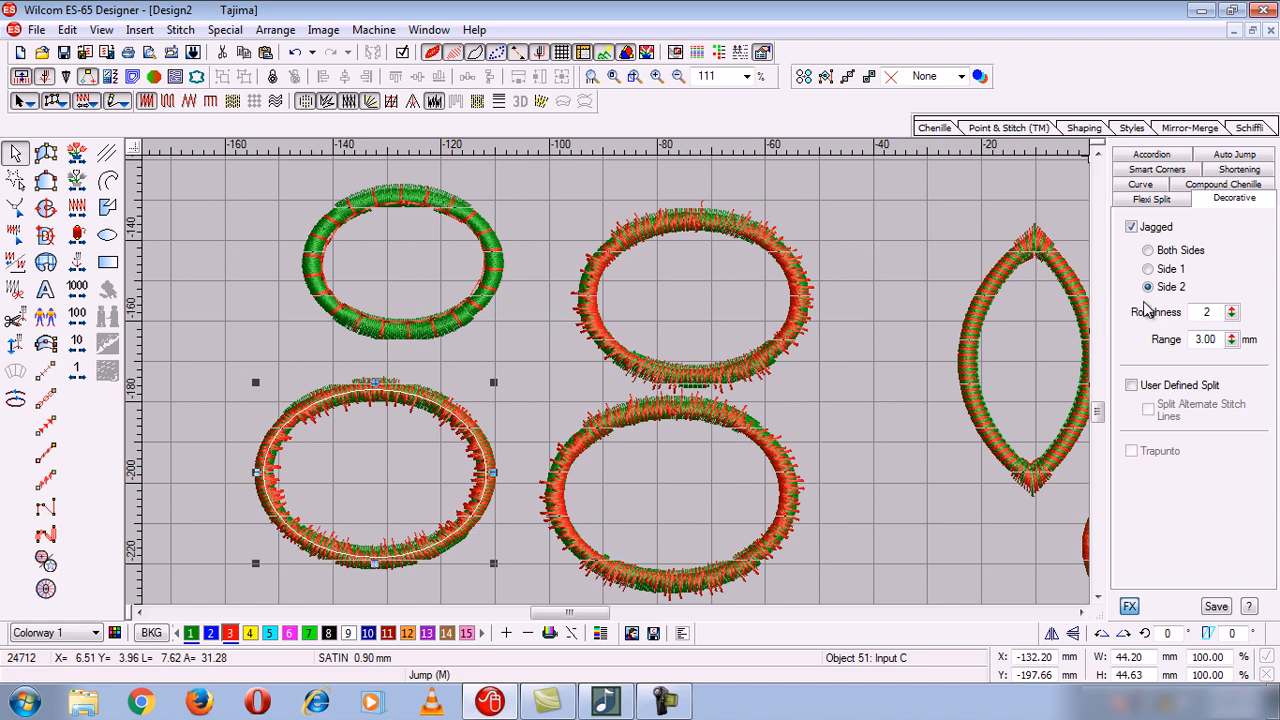
click(567, 406)
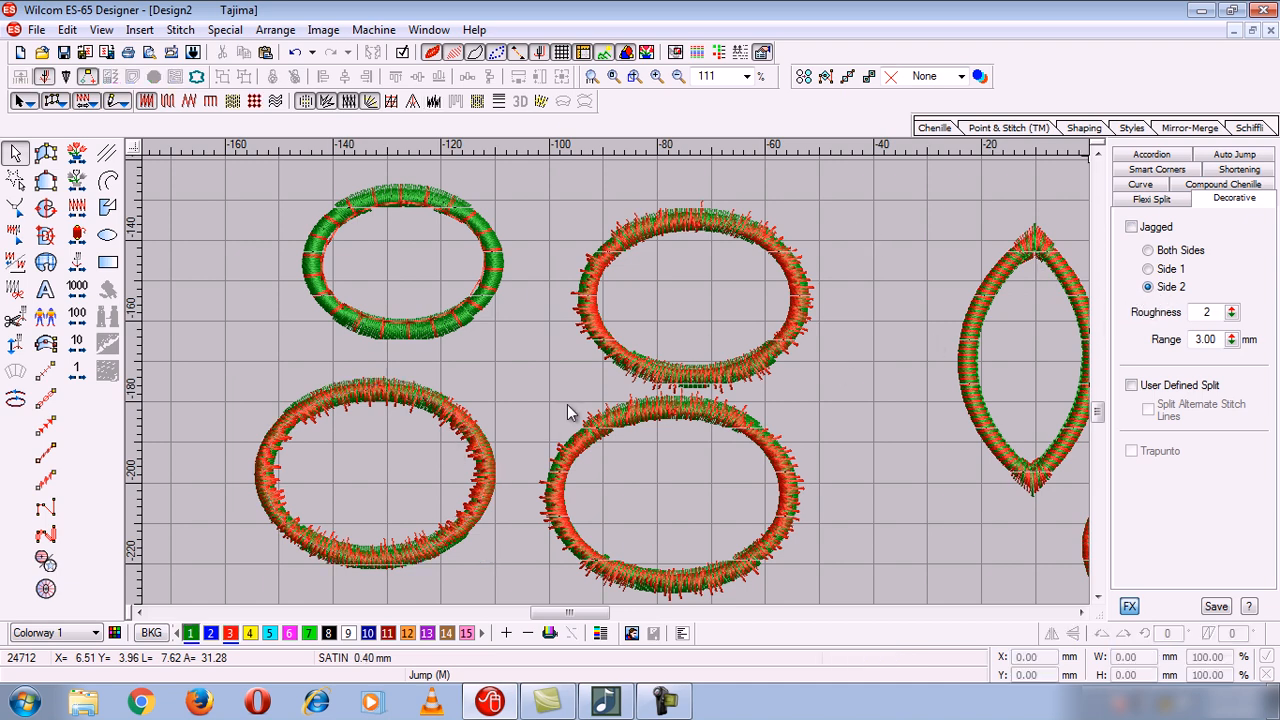
click(471, 428)
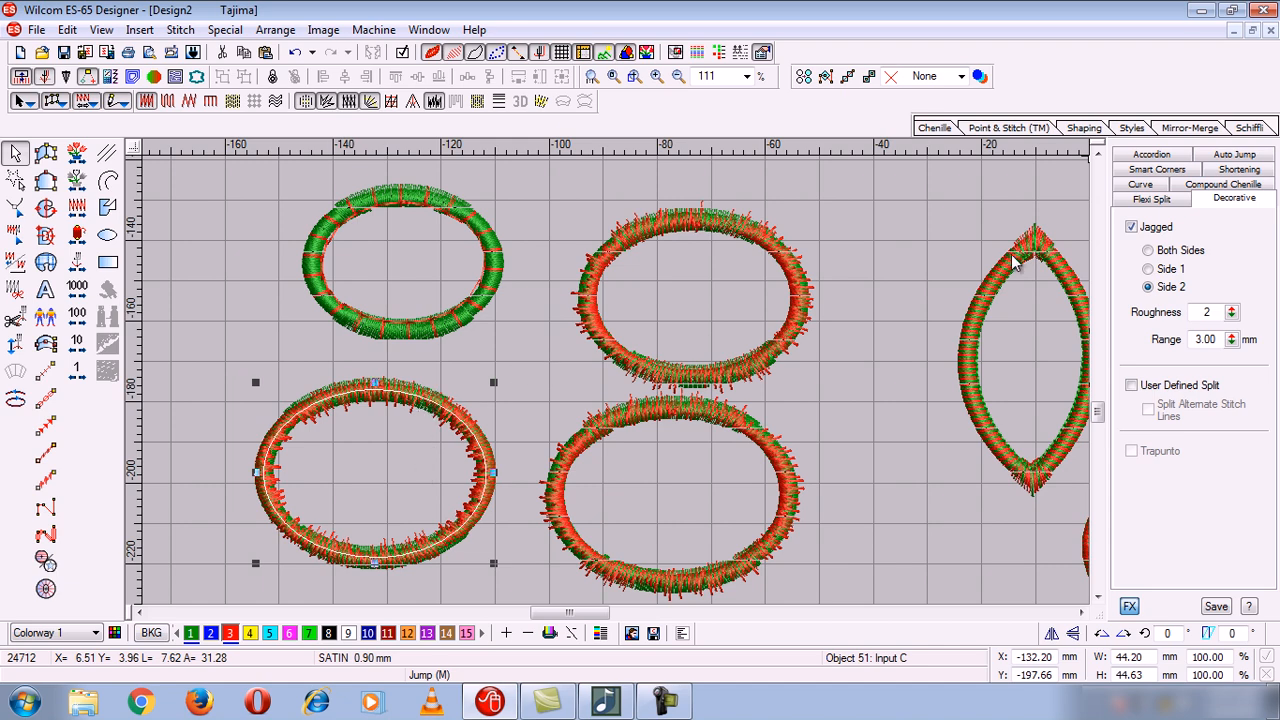
click(1149, 271)
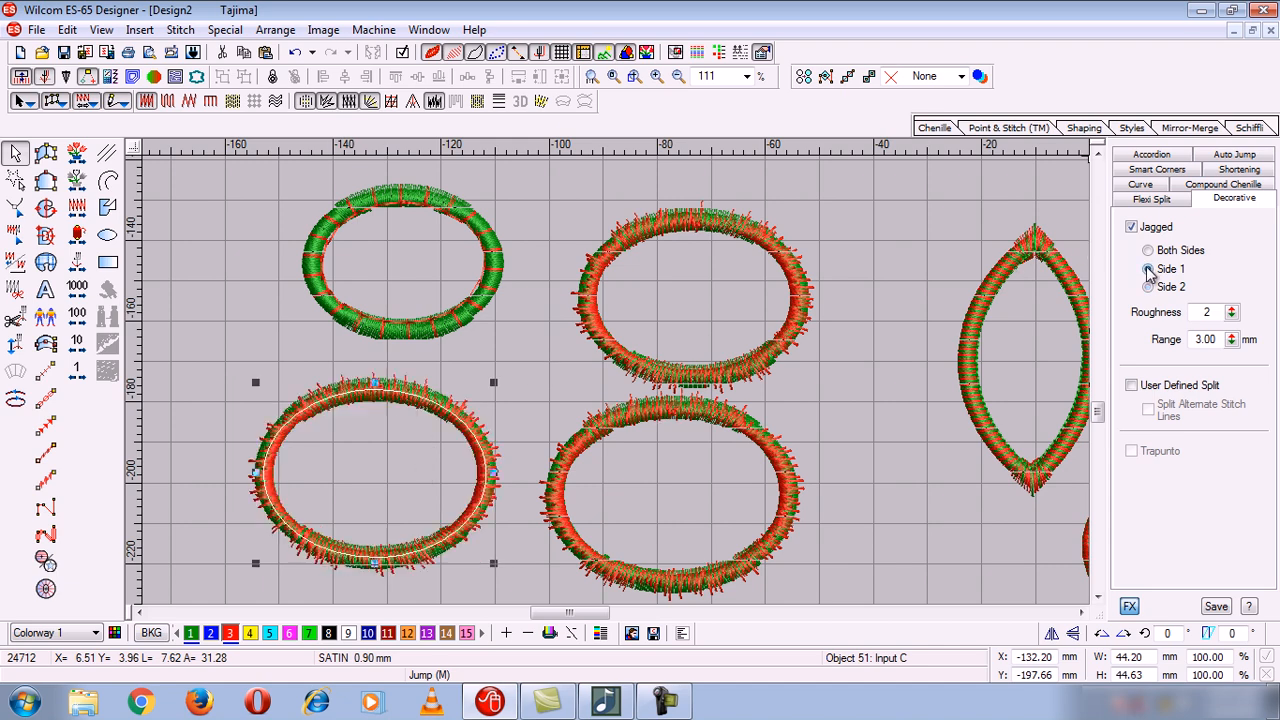
click(520, 416)
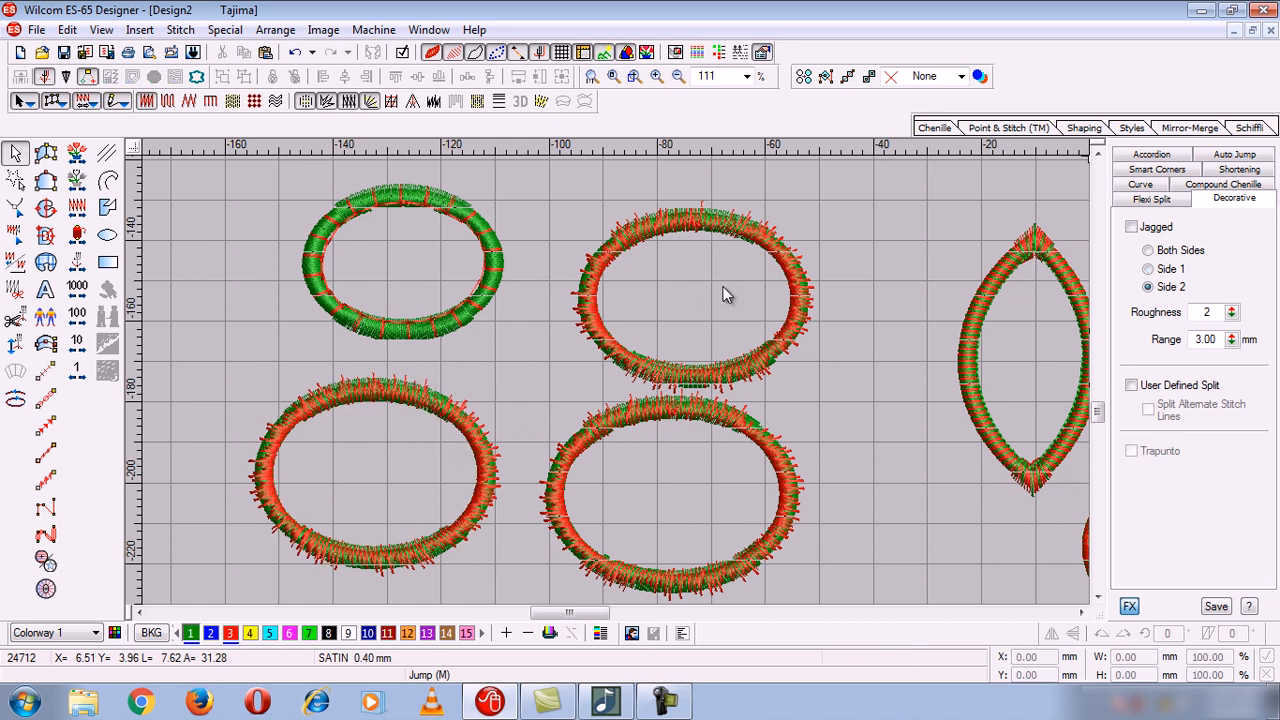
click(430, 402)
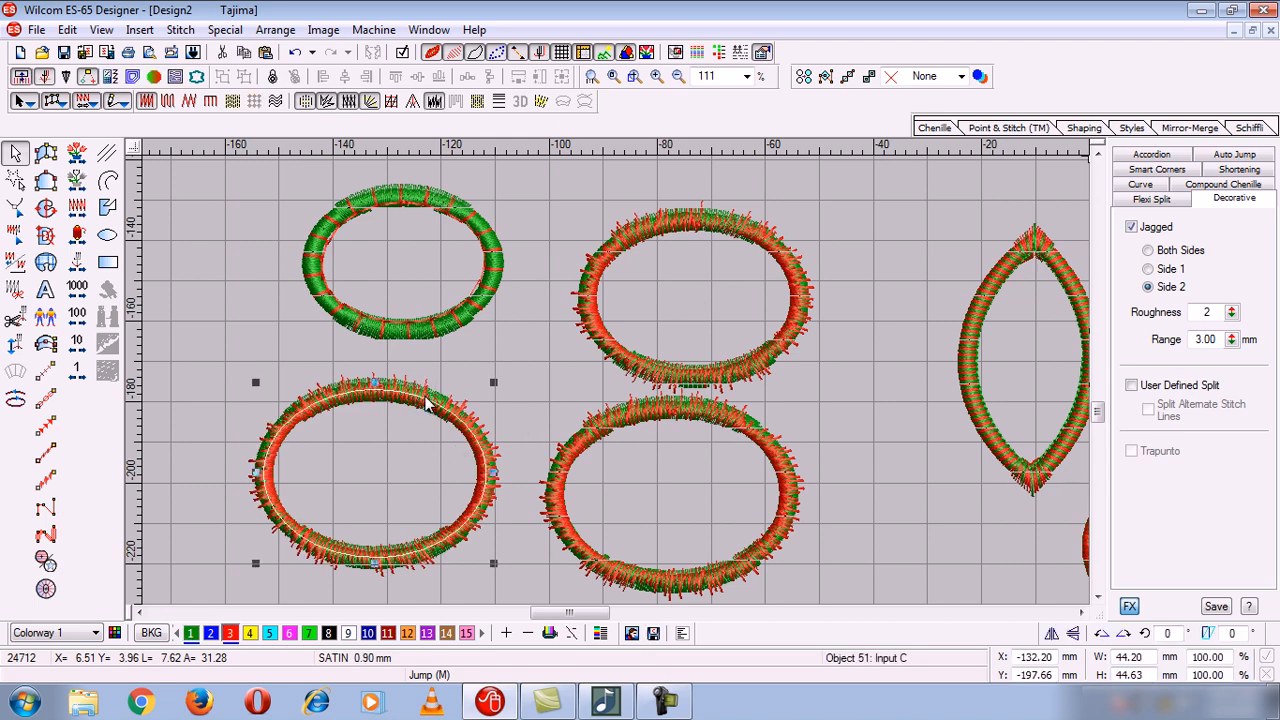
click(1149, 288)
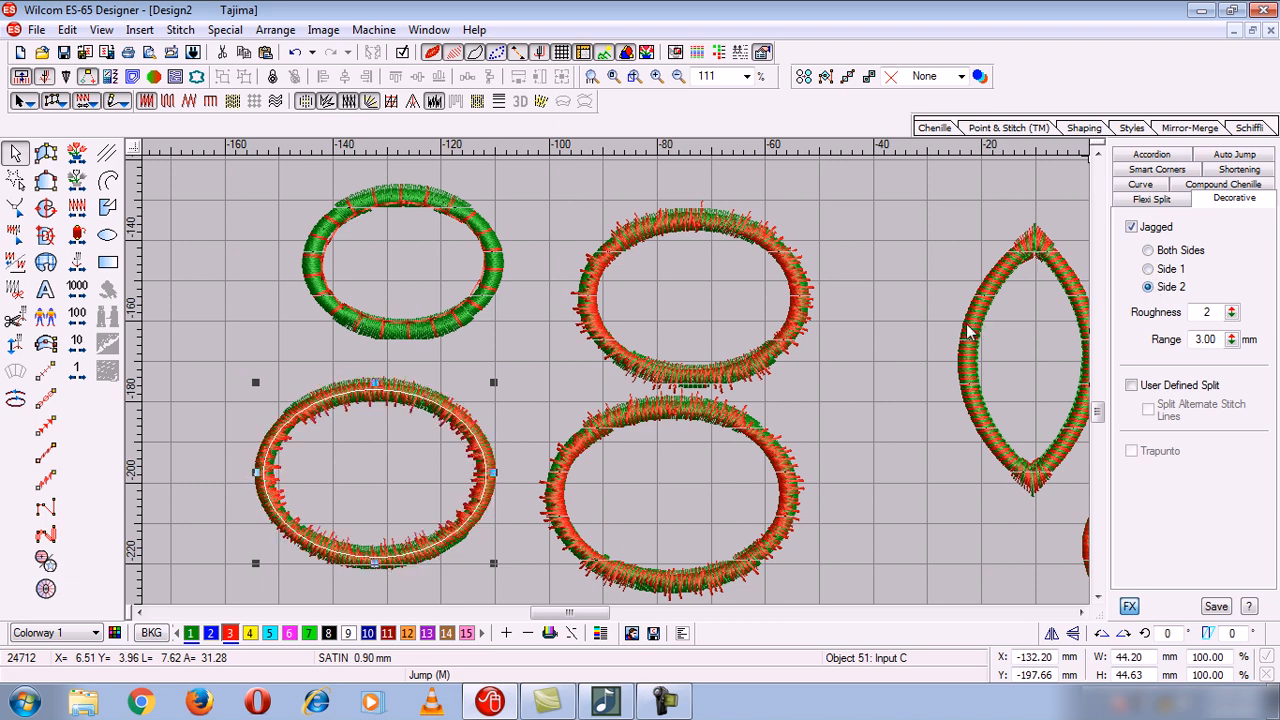
Step: Try the Side 1, Side 2 and Both Sides jagged edge options on the lower-right ring
click(676, 420)
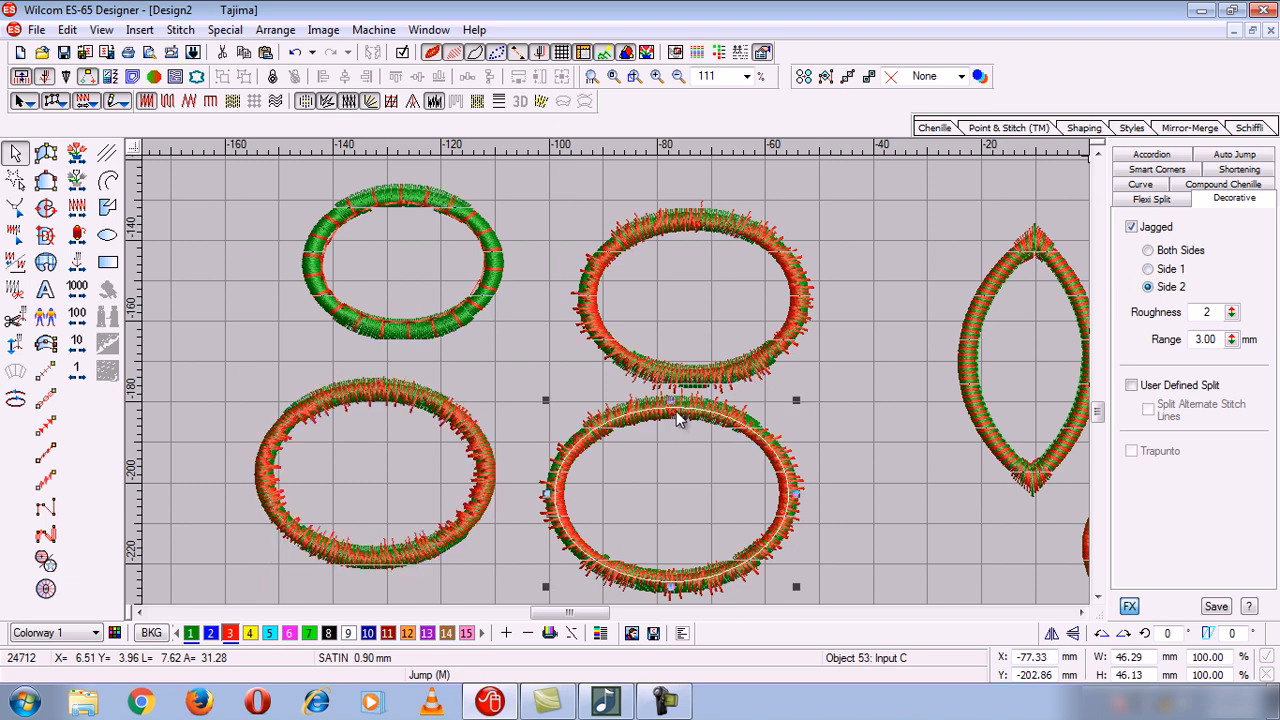
click(1148, 270)
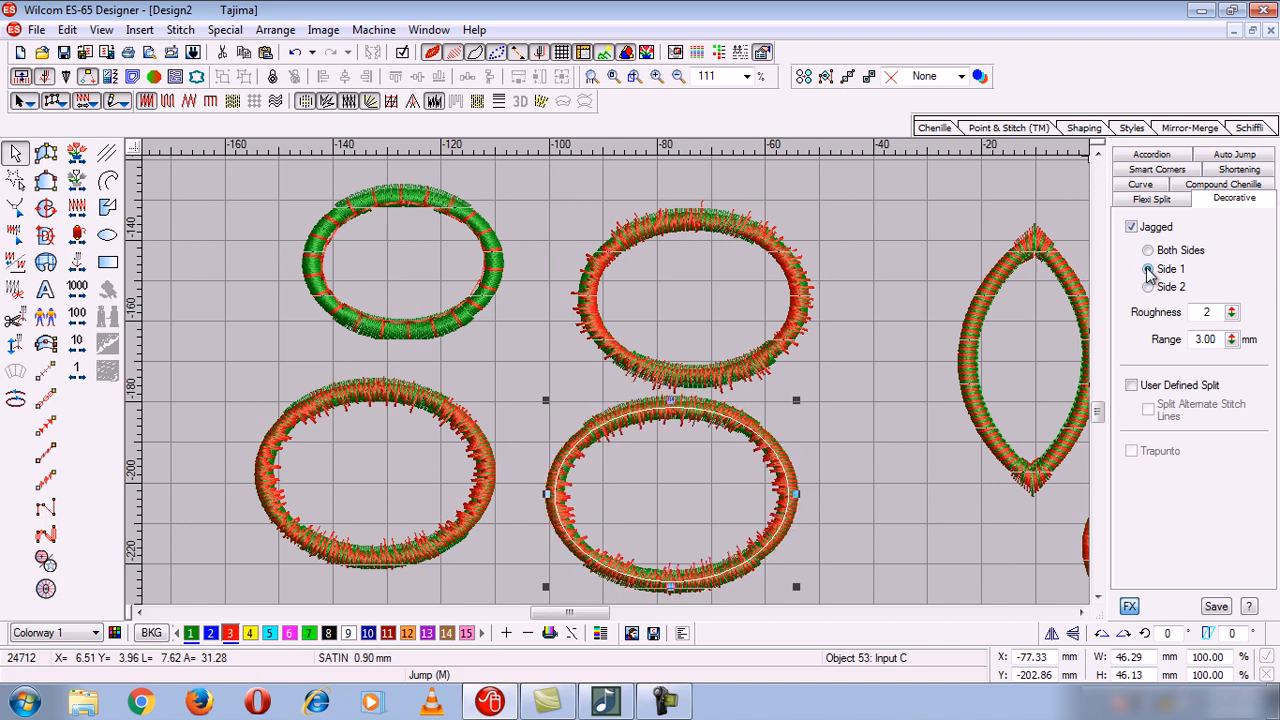
click(1149, 271)
click(1148, 287)
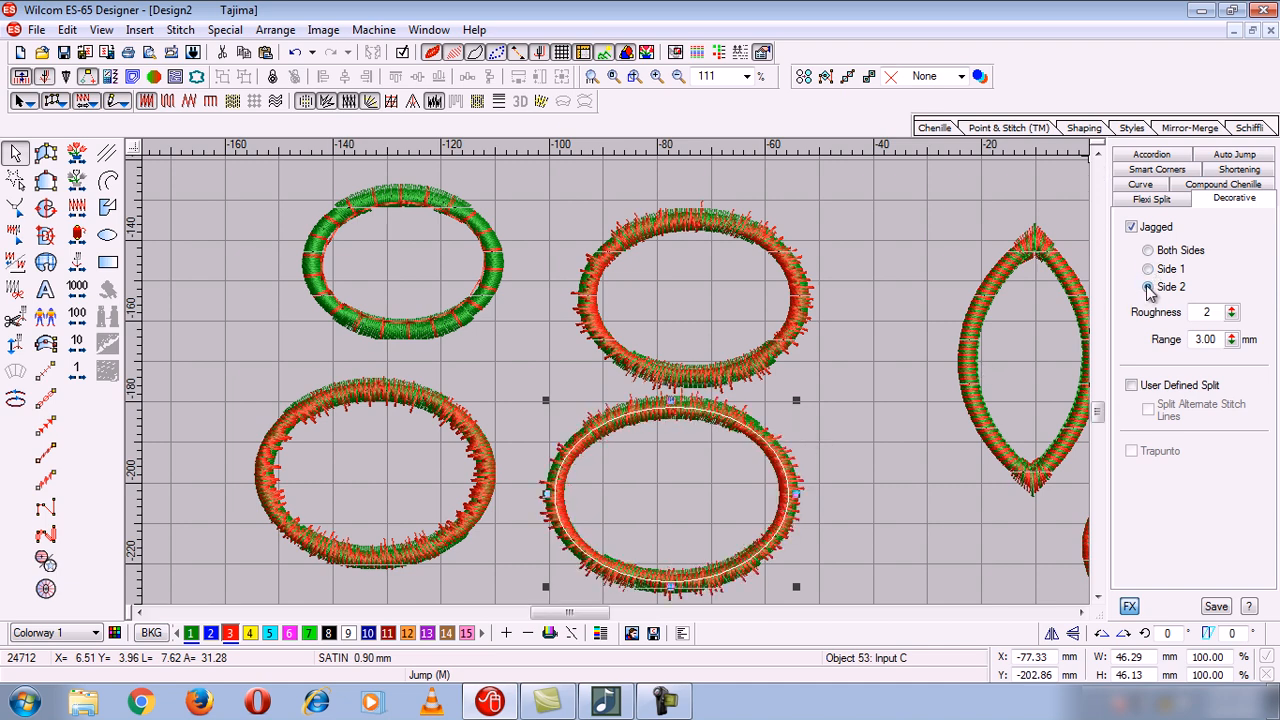
click(1148, 287)
click(434, 103)
click(1148, 251)
click(837, 438)
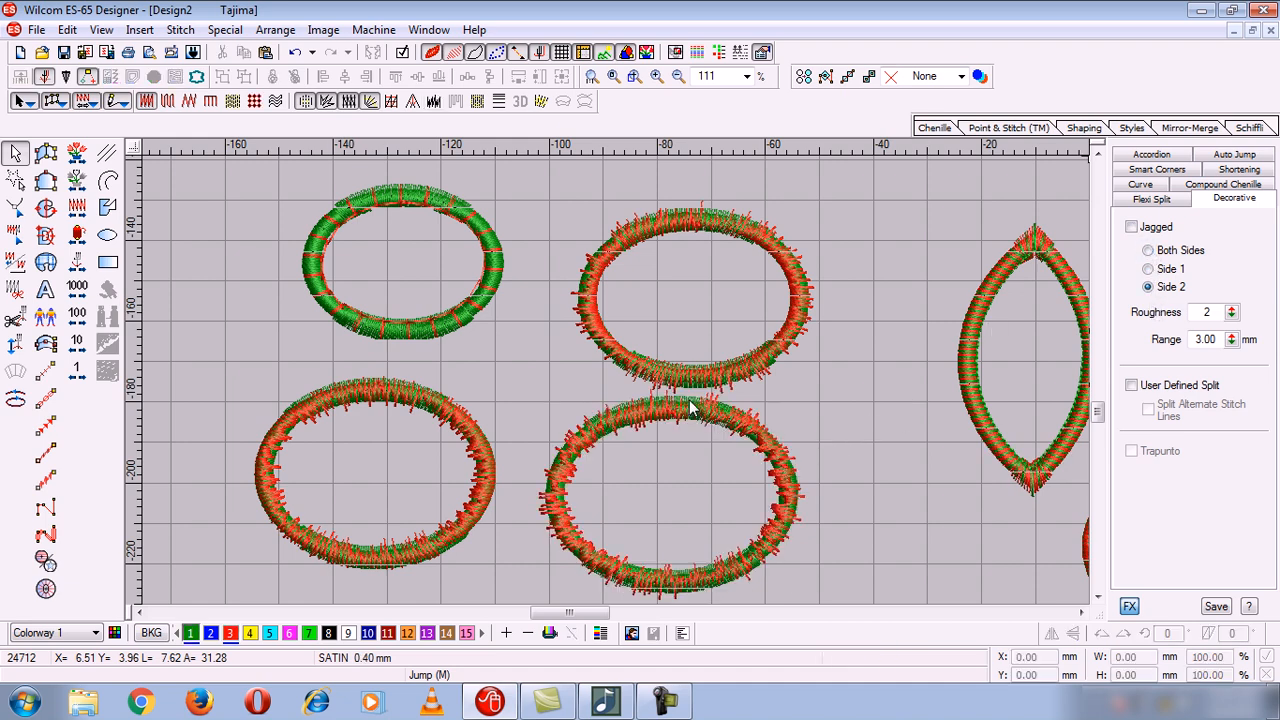
Step: Try the Both Sides jagged edge on the lower-left and upper-right rings, and undo the Both Sides changes on all three rings
click(436, 404)
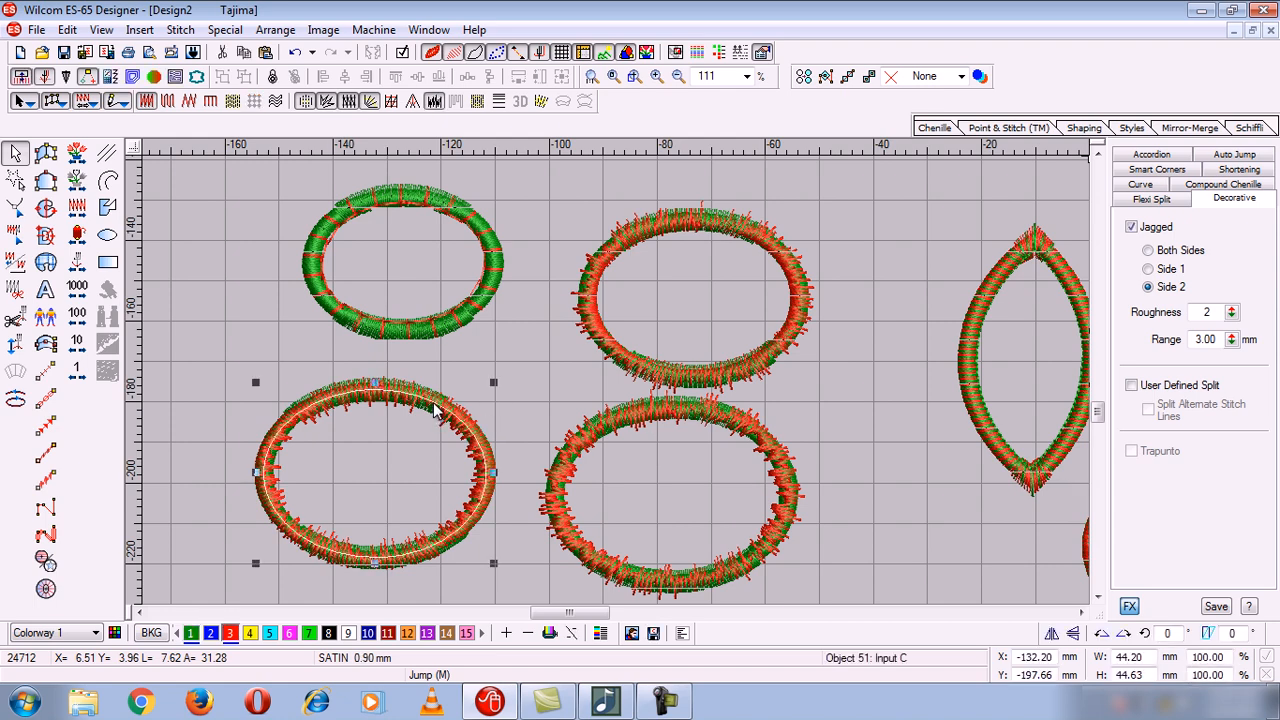
click(1148, 251)
click(557, 404)
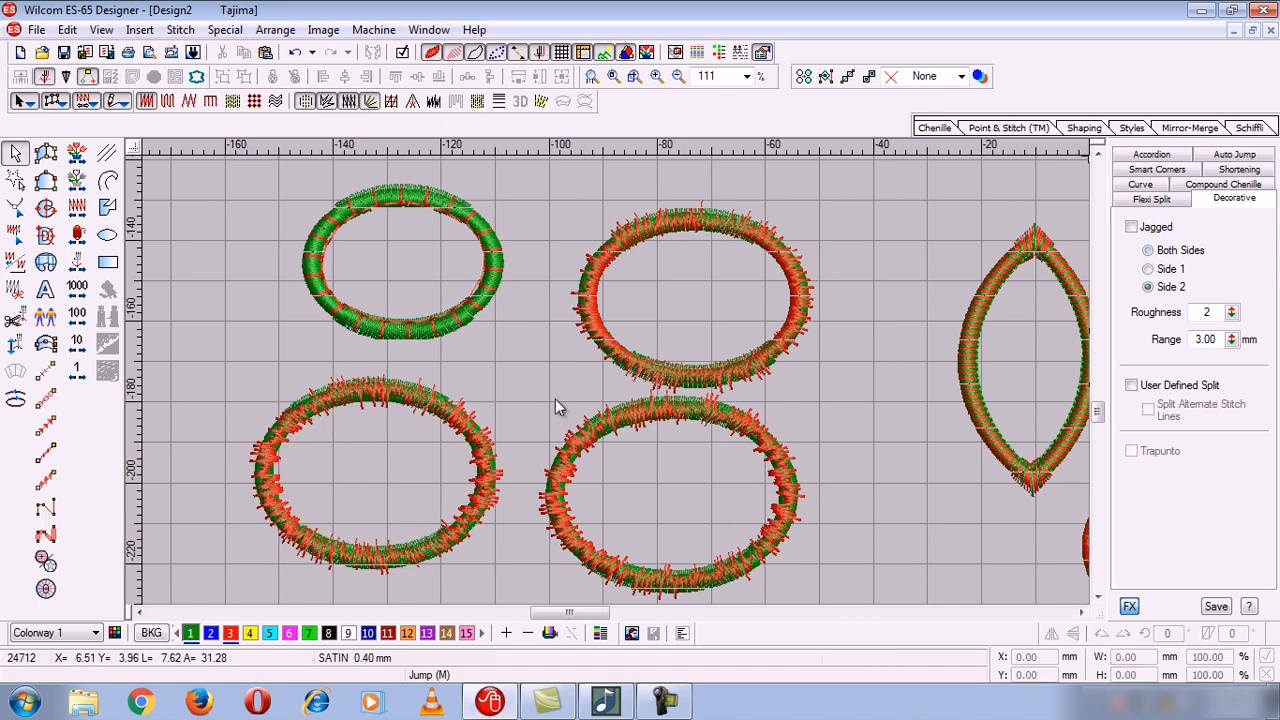
click(620, 260)
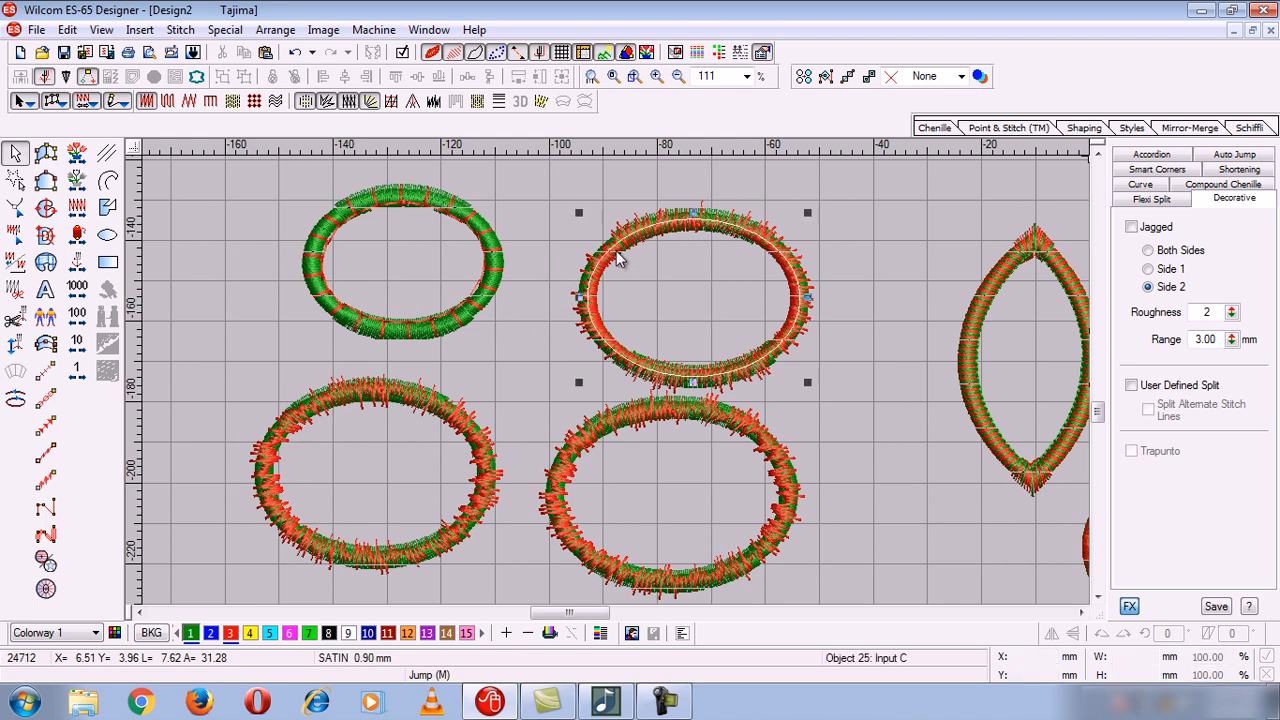
click(1150, 251)
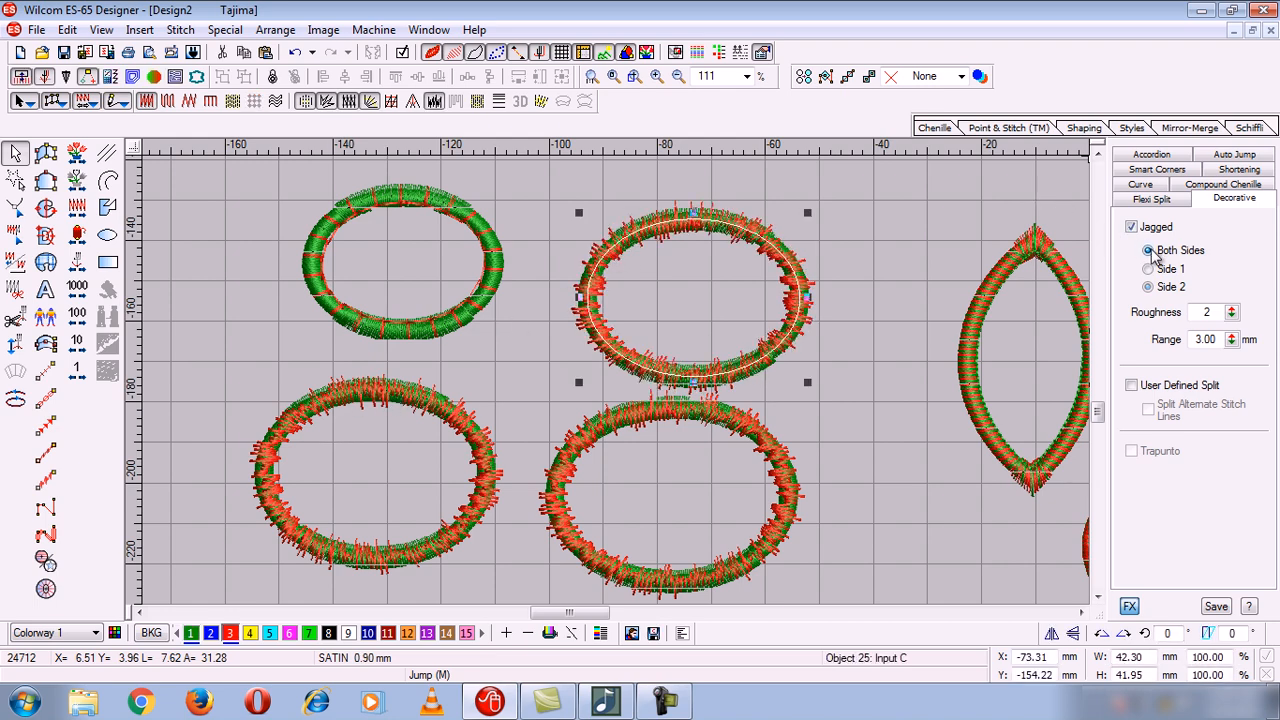
click(955, 269)
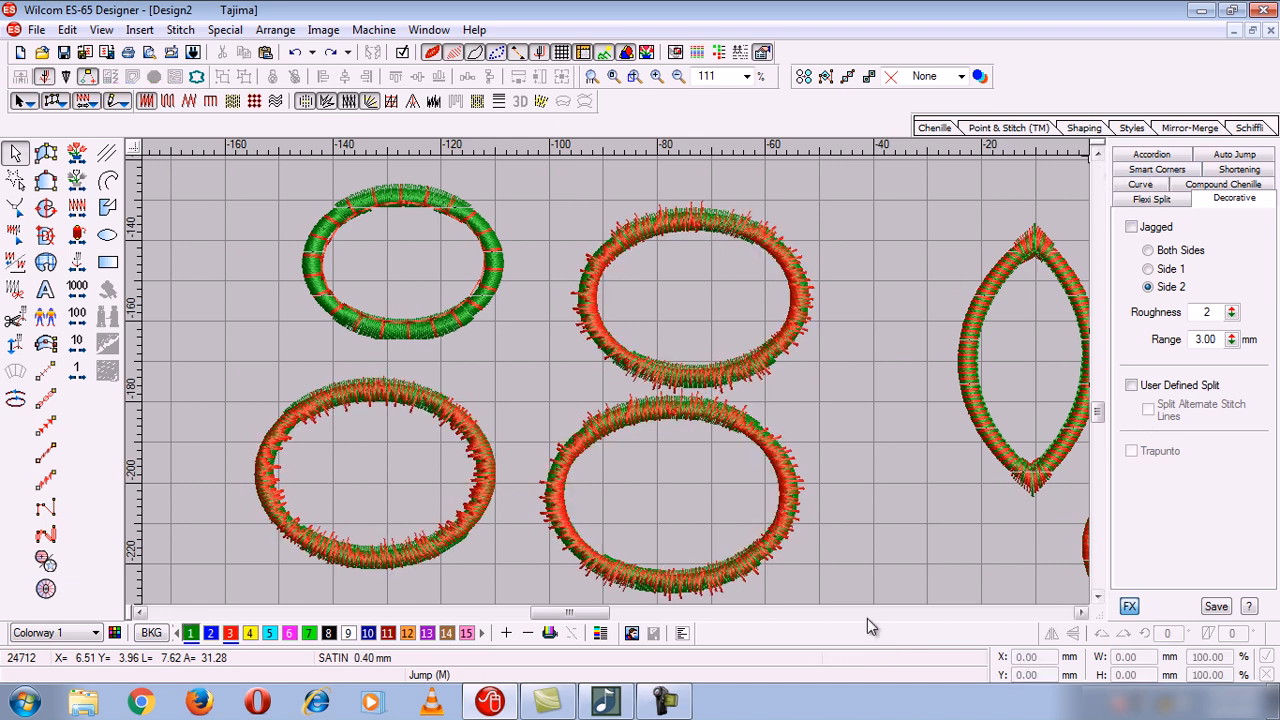
Step: Set the satin stitch spacing of the red jagged column on the separate green column to 0.90 mm
drag(581, 617, 526, 614)
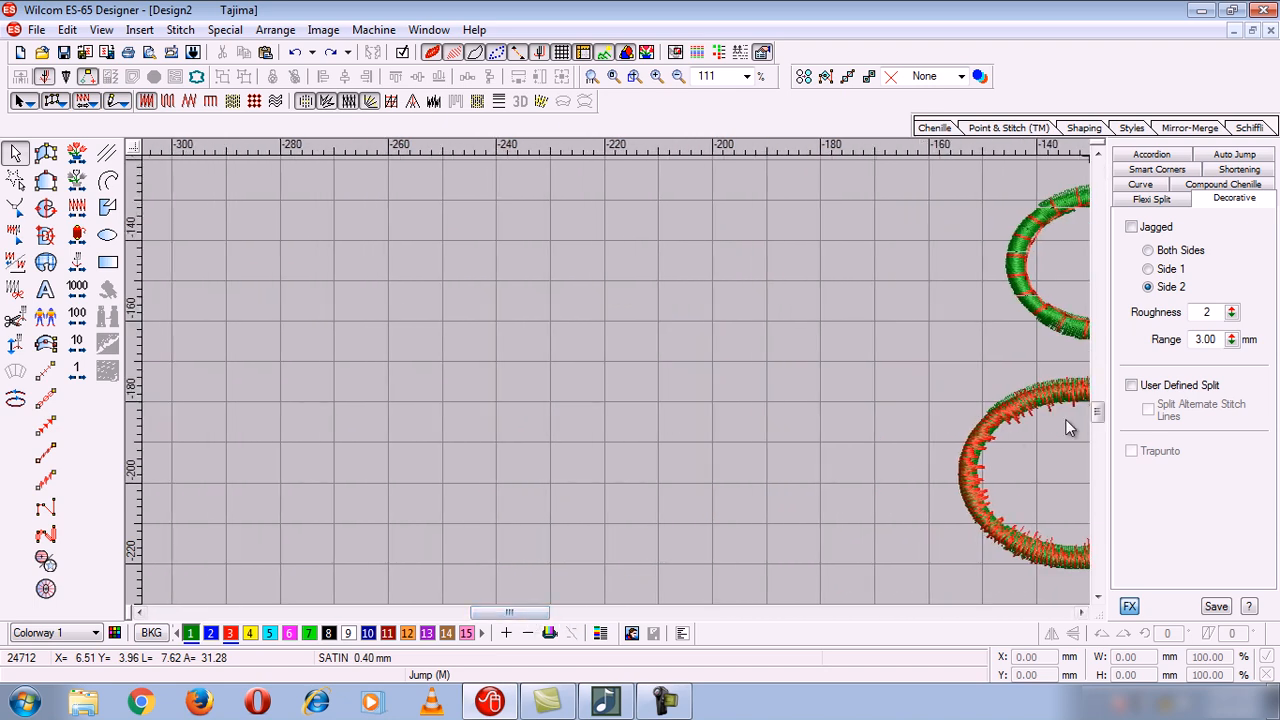
drag(1094, 420, 1094, 391)
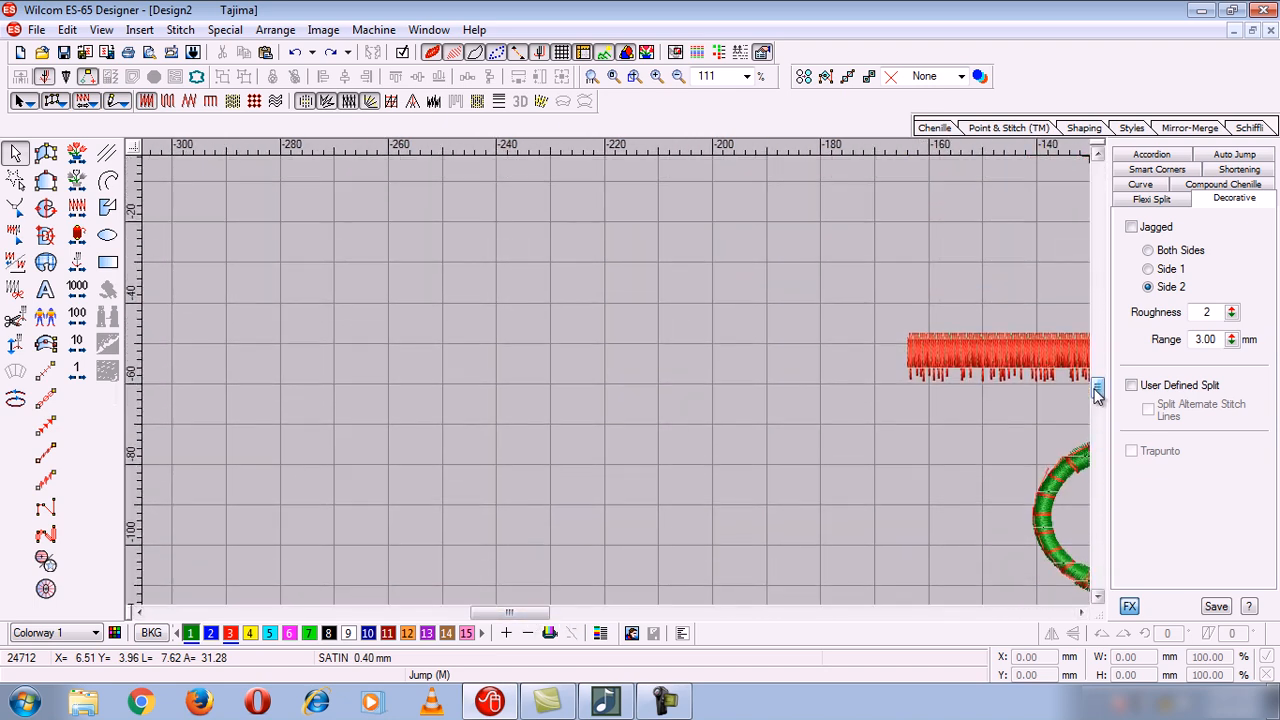
click(1081, 614)
click(1081, 614)
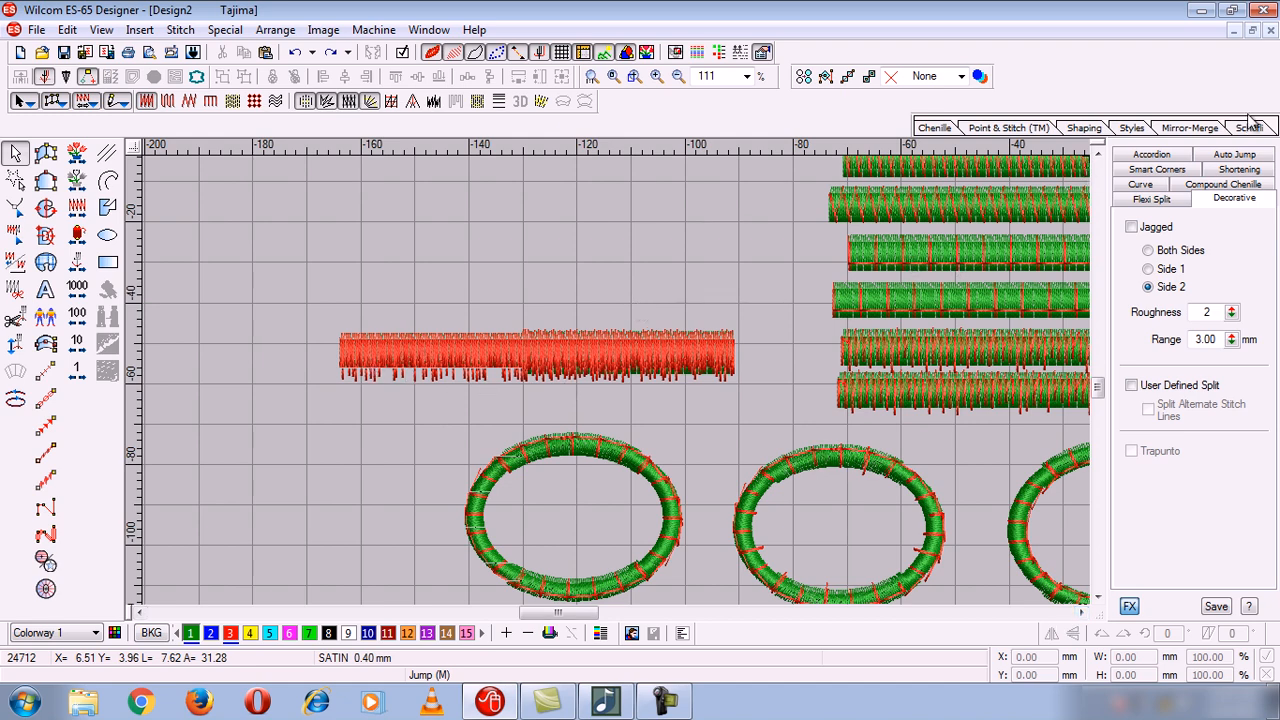
click(45, 318)
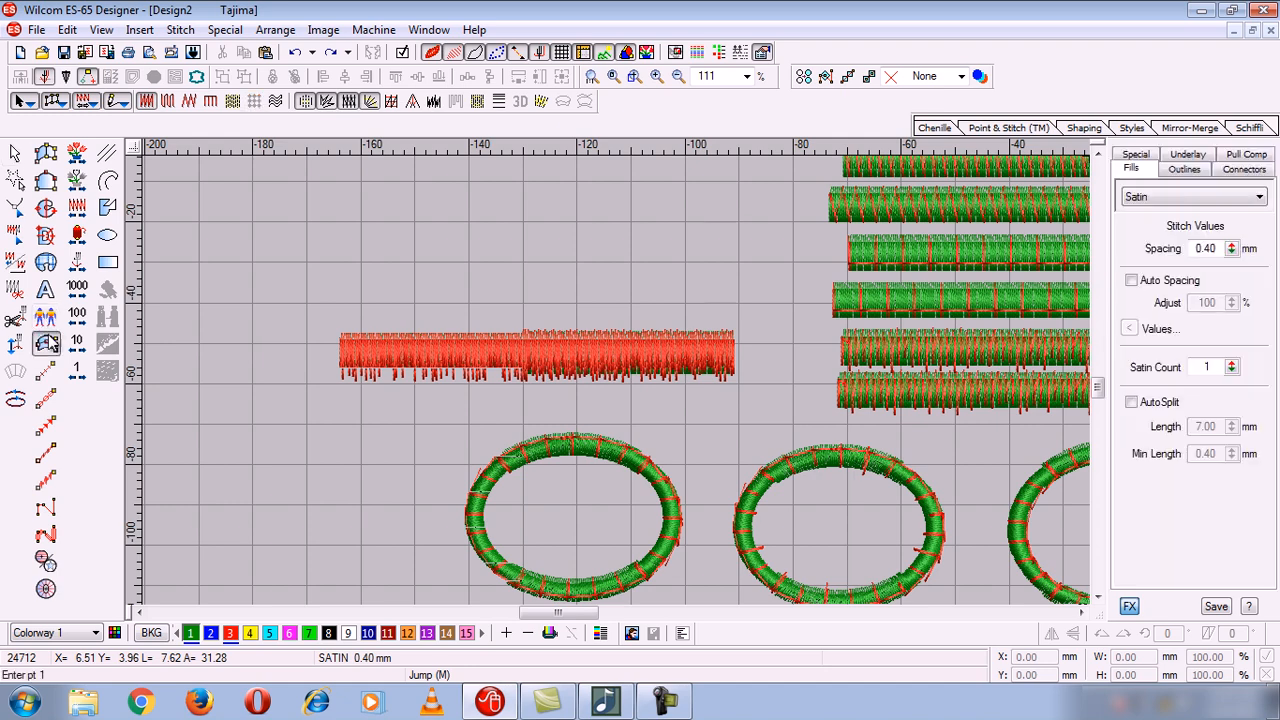
click(414, 350)
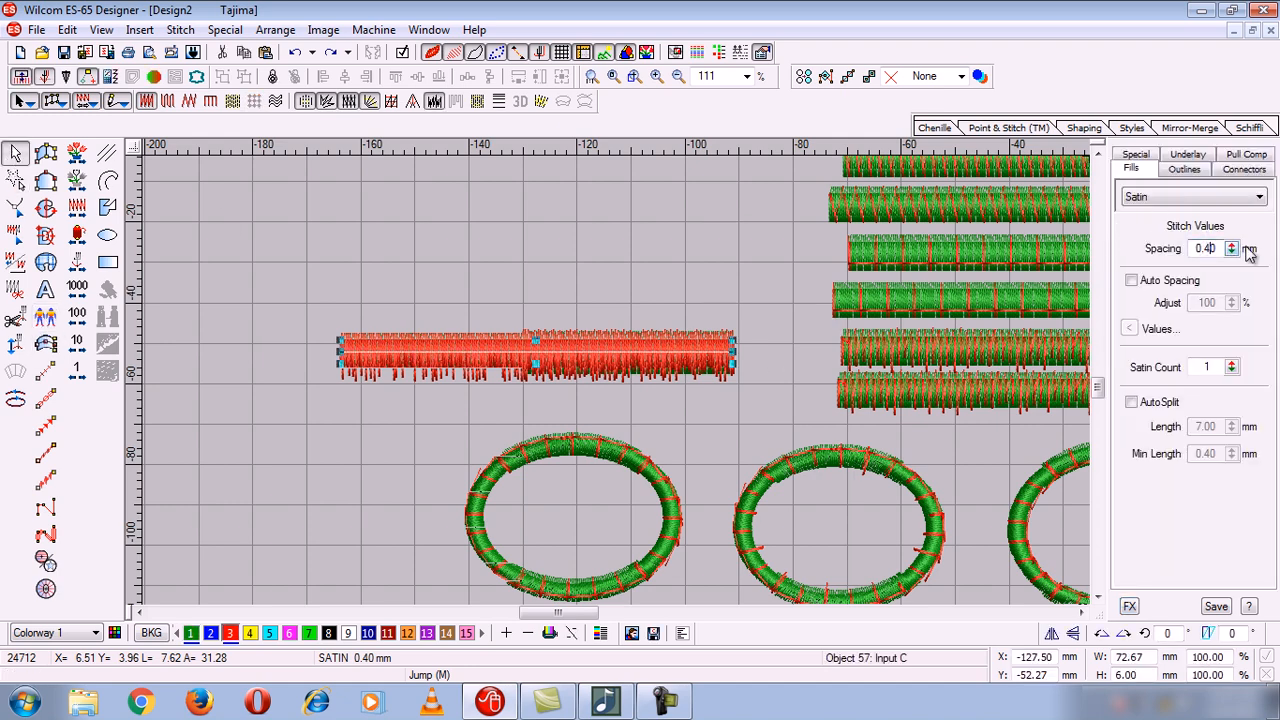
text(9)
key(Return)
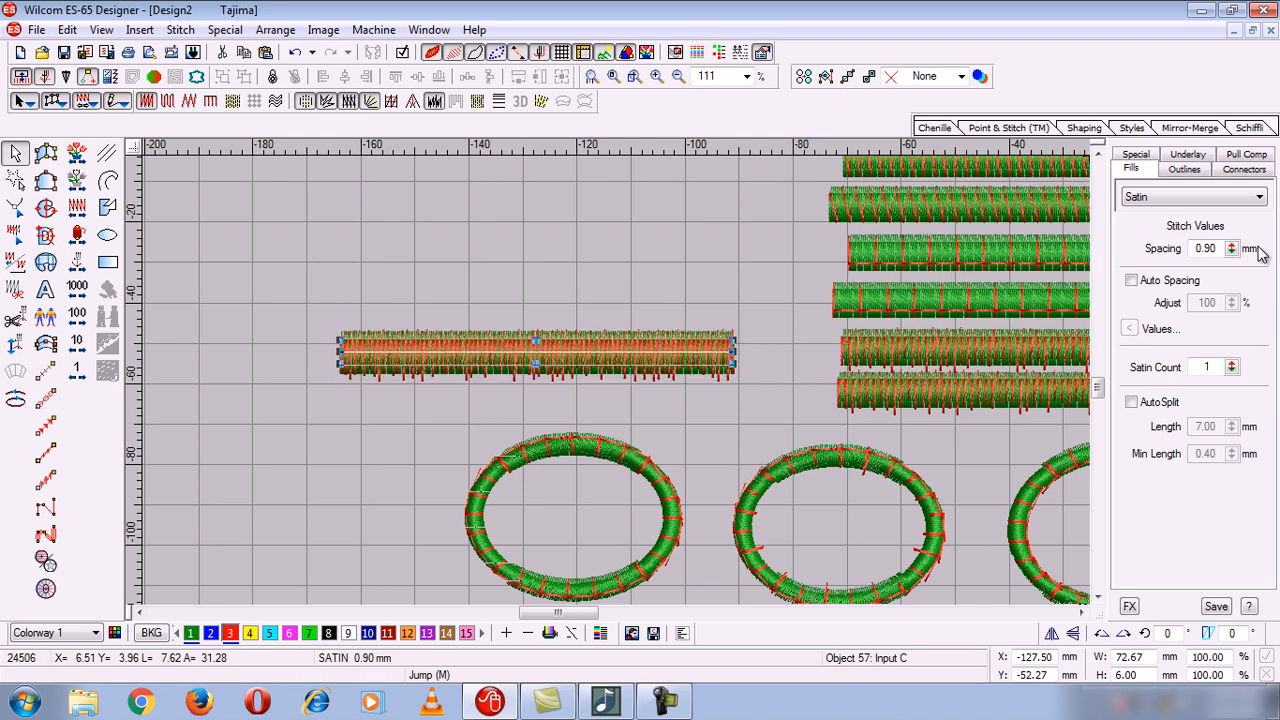
click(633, 256)
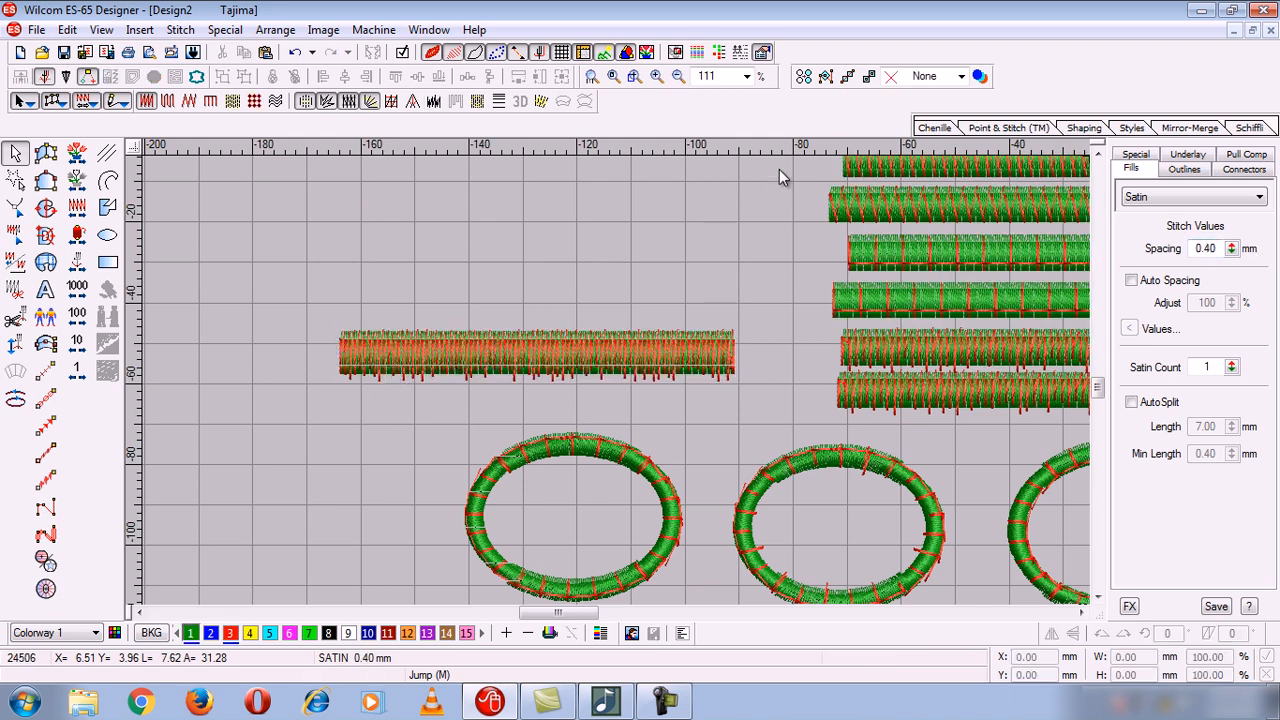
Step: Try flipping the separate red jagged column vertically and return it to its original orientation, with its jagged settings shown
click(458, 340)
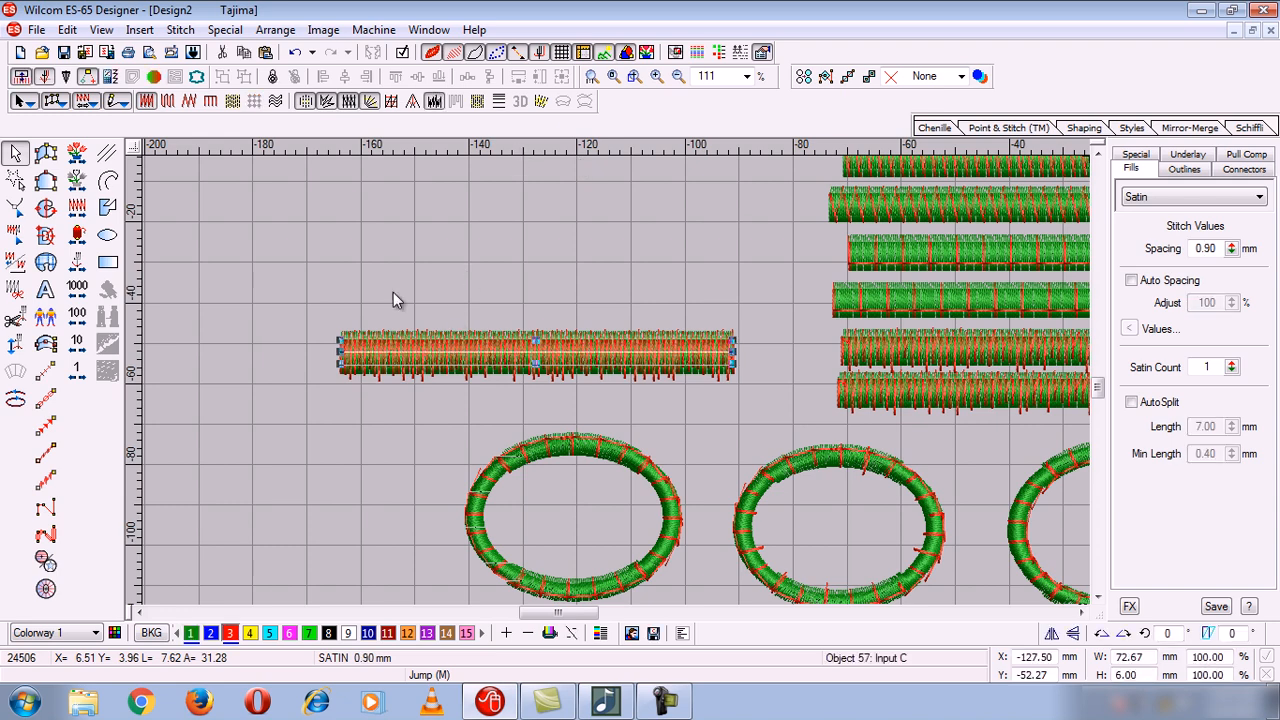
click(434, 103)
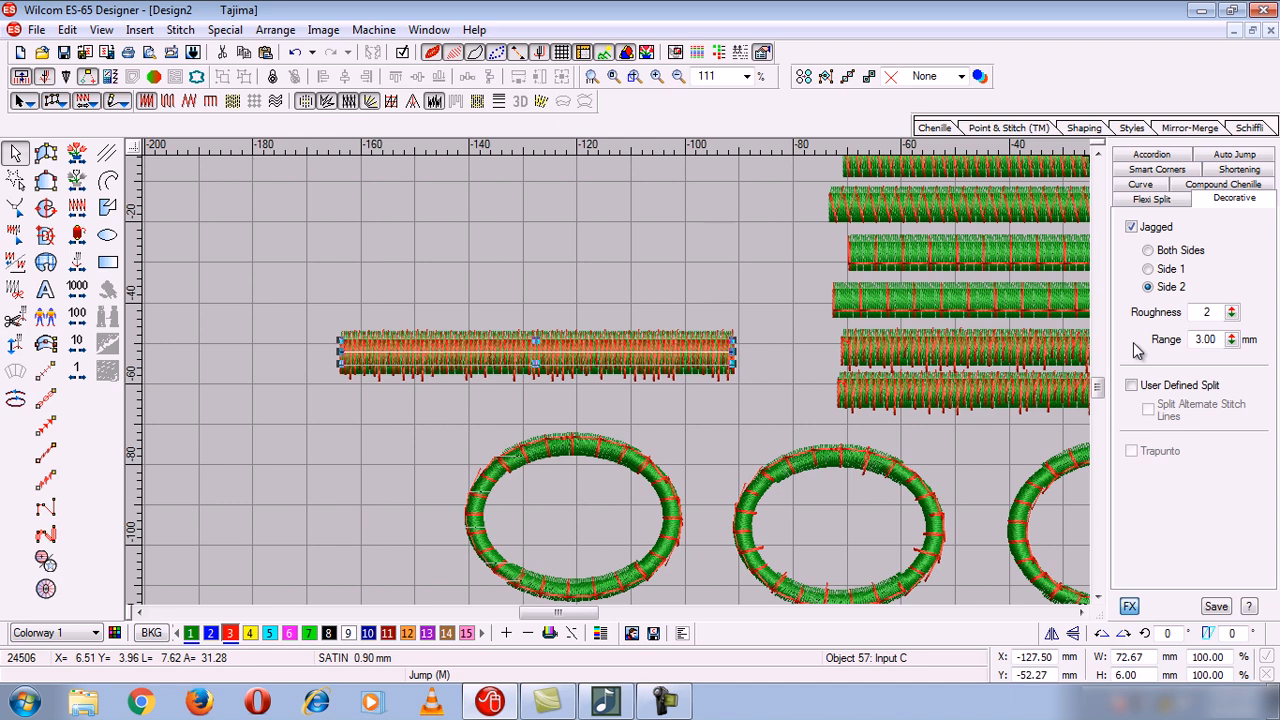
click(1075, 636)
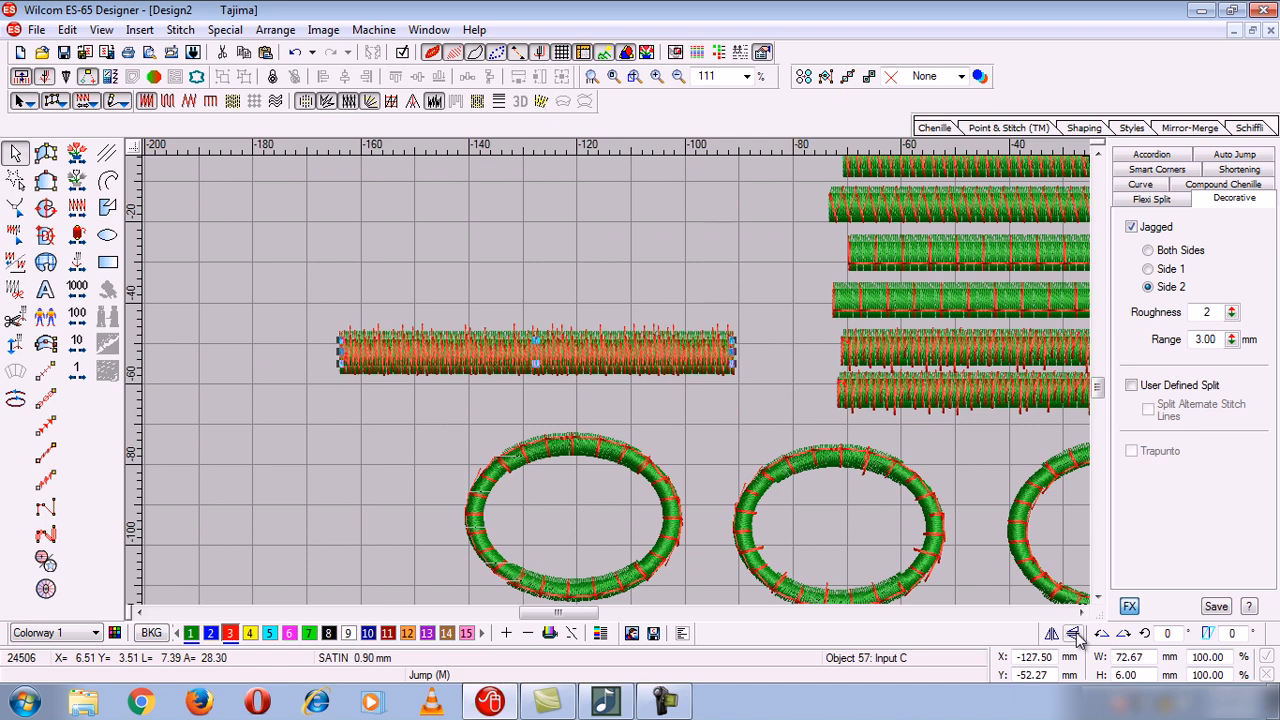
click(1075, 636)
click(1075, 636)
click(1075, 636)
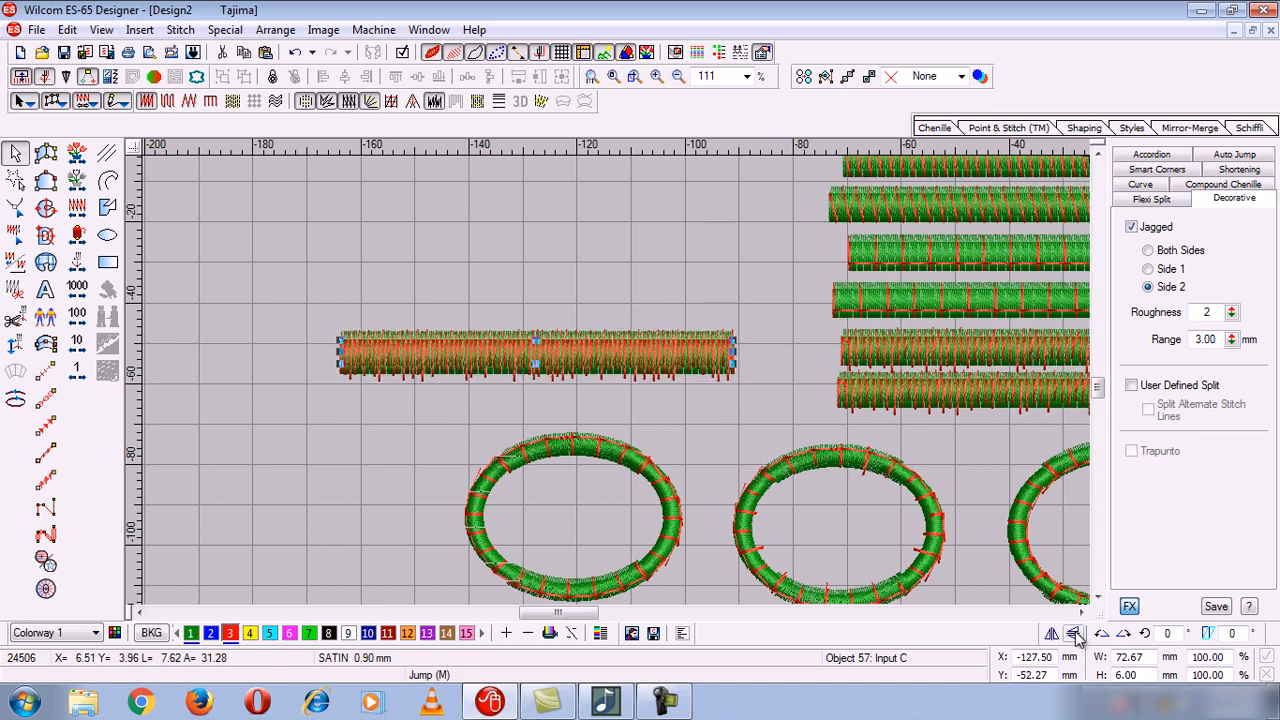
Step: Compare the Side 1 and Side 2 jagged options on the separate red column and set it to Both Sides
click(1149, 270)
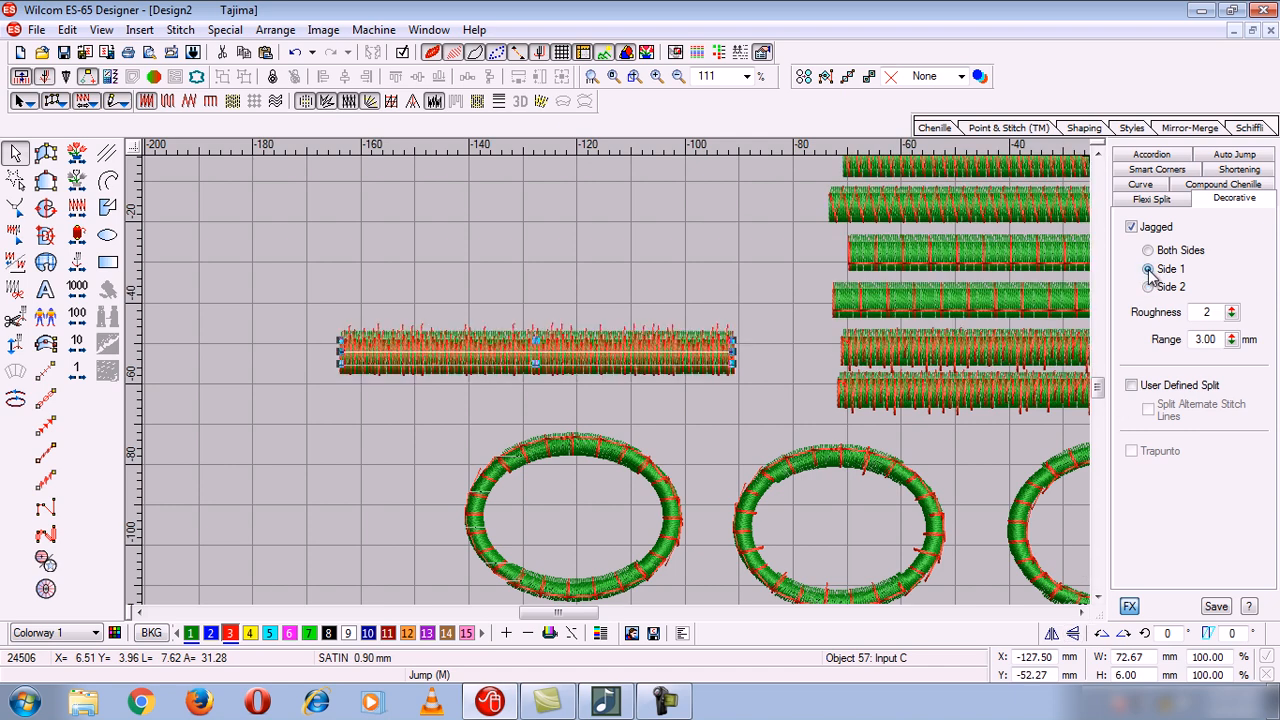
click(1149, 287)
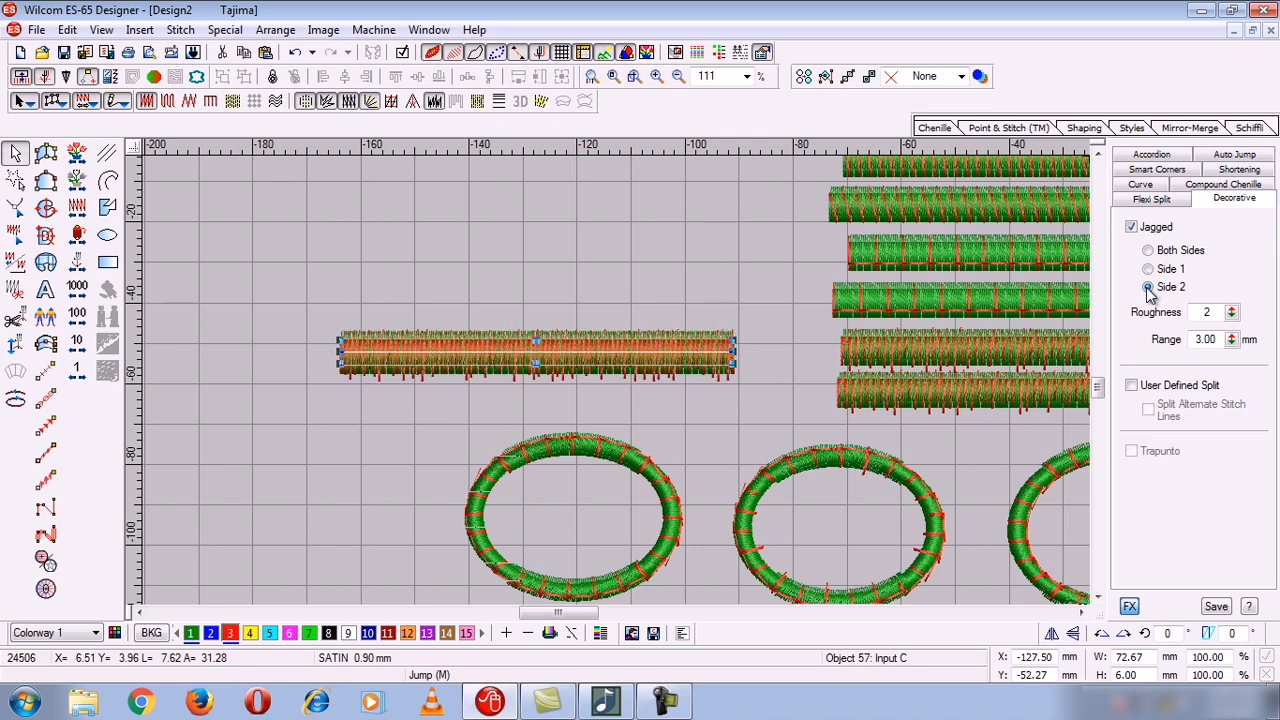
click(1149, 270)
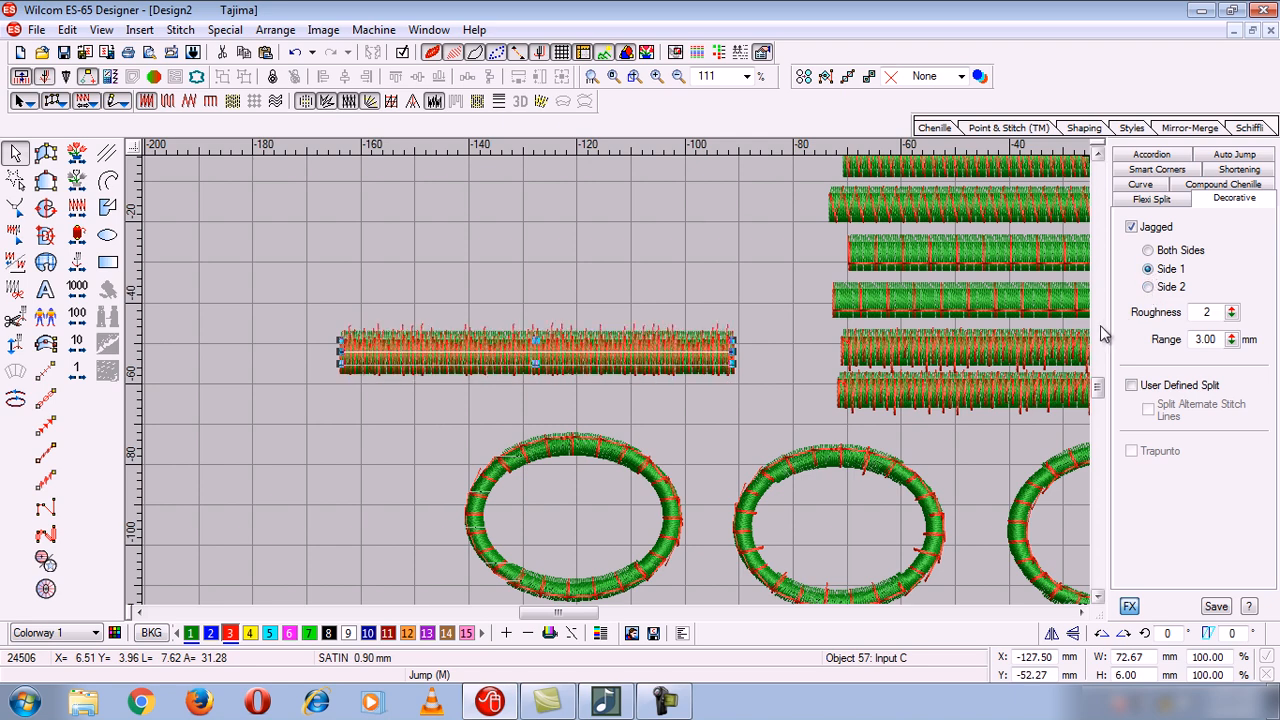
click(1149, 251)
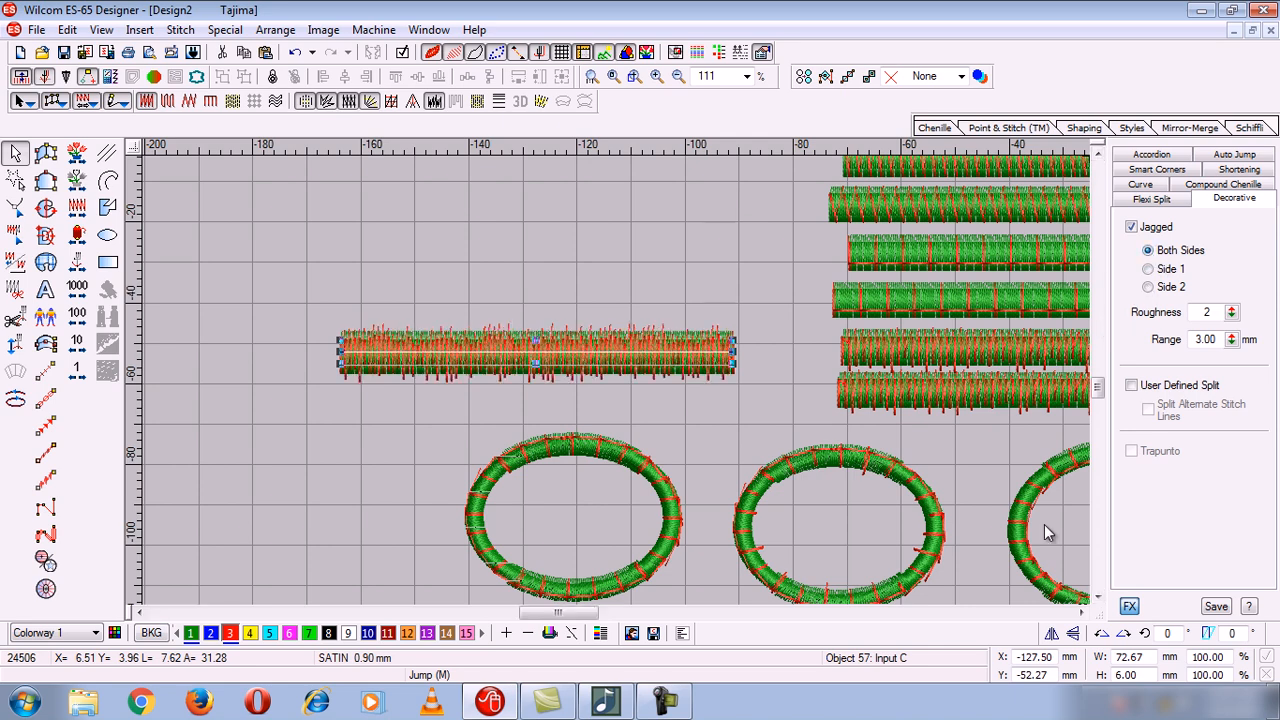
click(1081, 612)
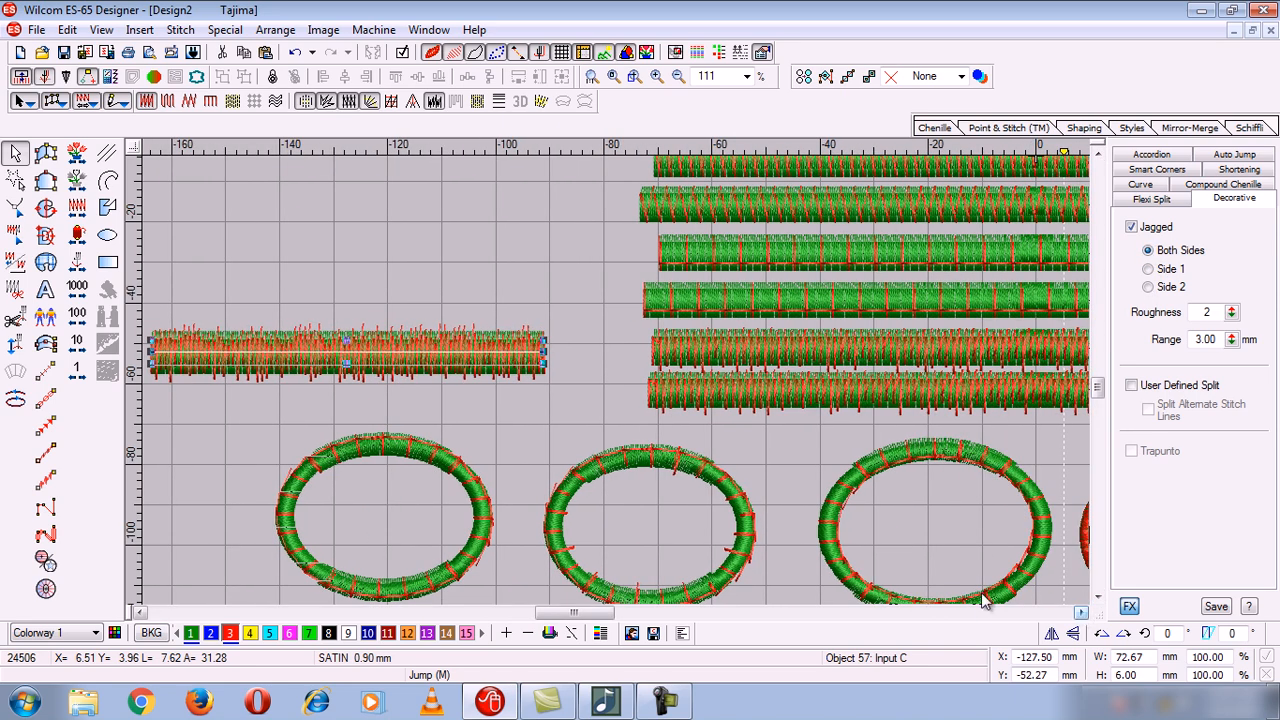
click(531, 424)
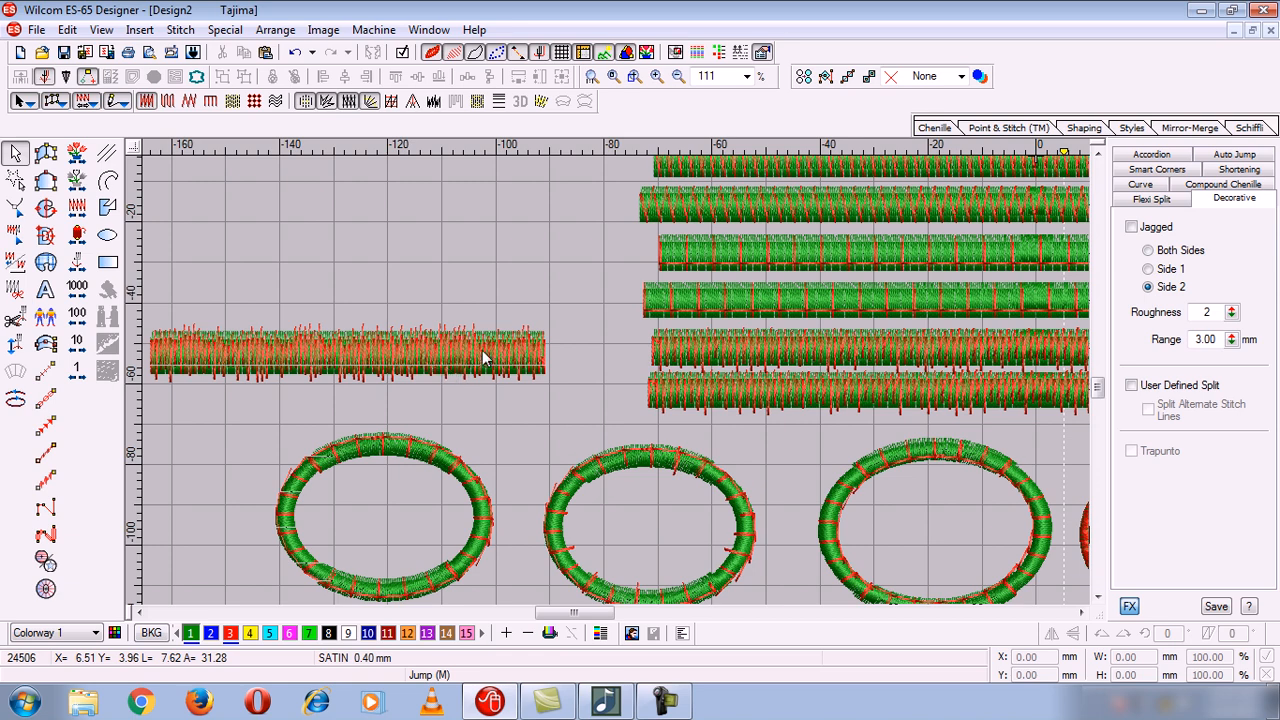
Step: Set the jagged edge of the second-lowest long red column in the main stack to Both Sides
click(1081, 612)
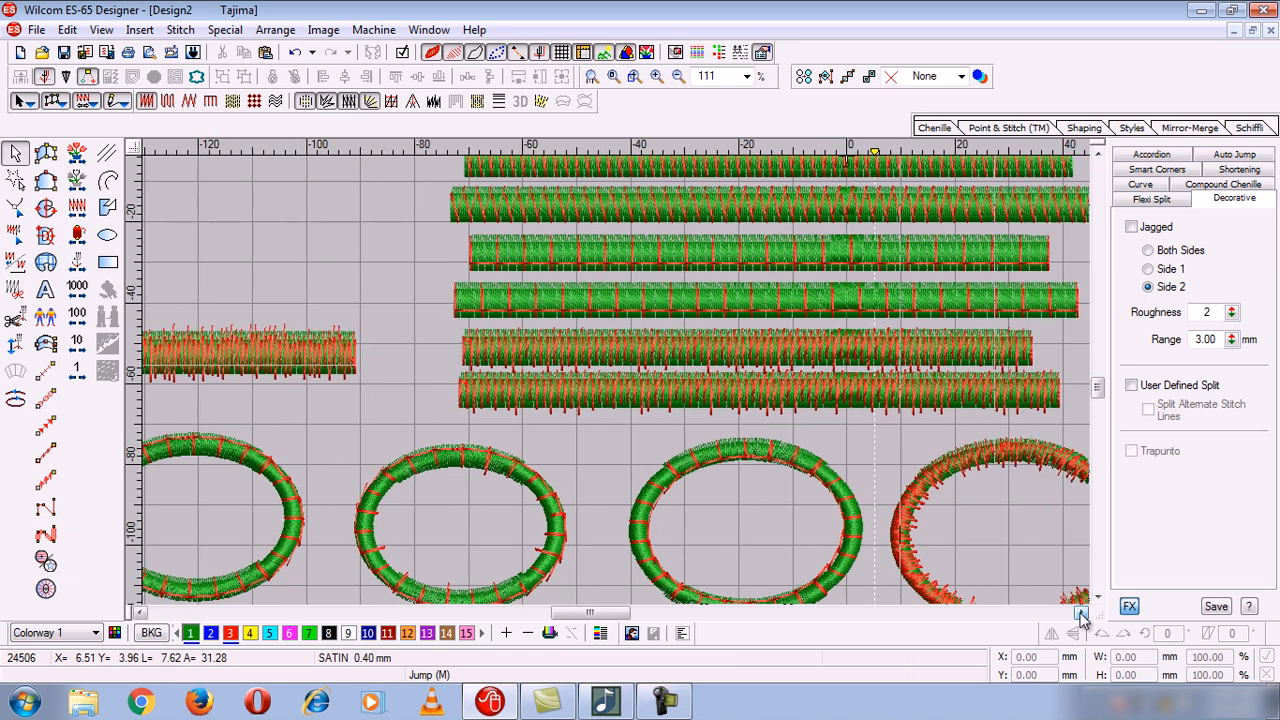
click(652, 352)
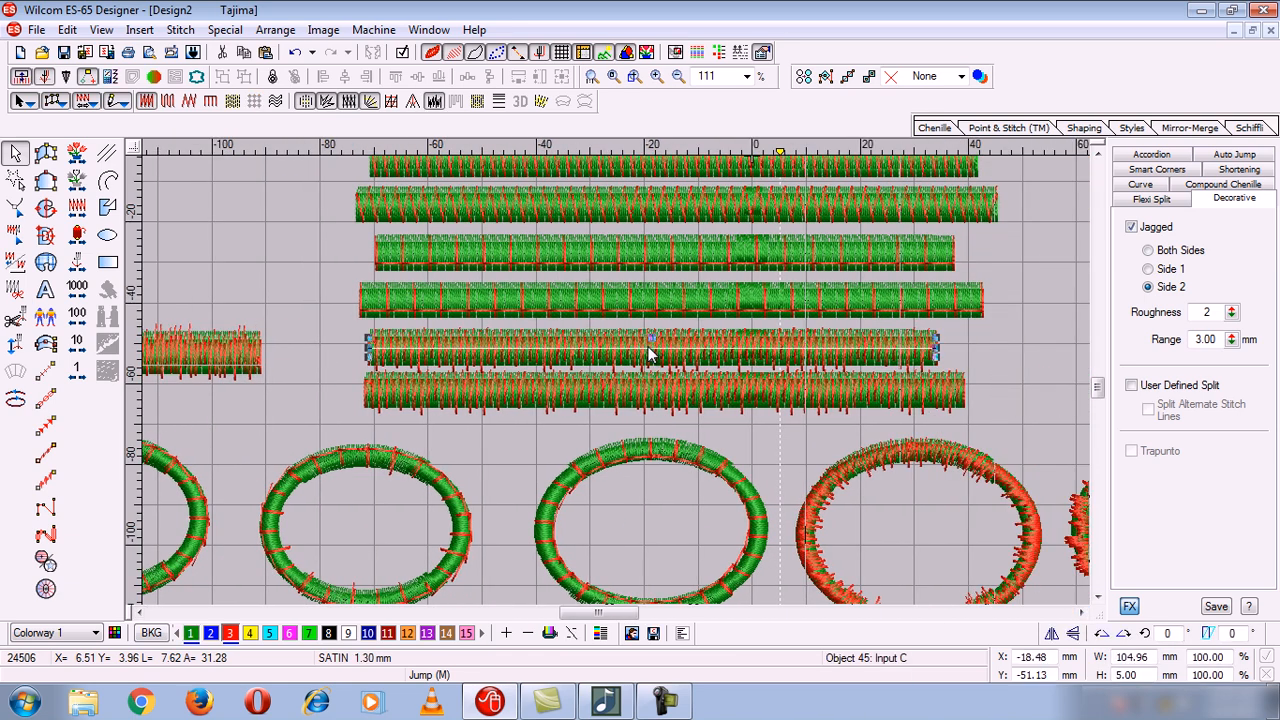
click(1150, 250)
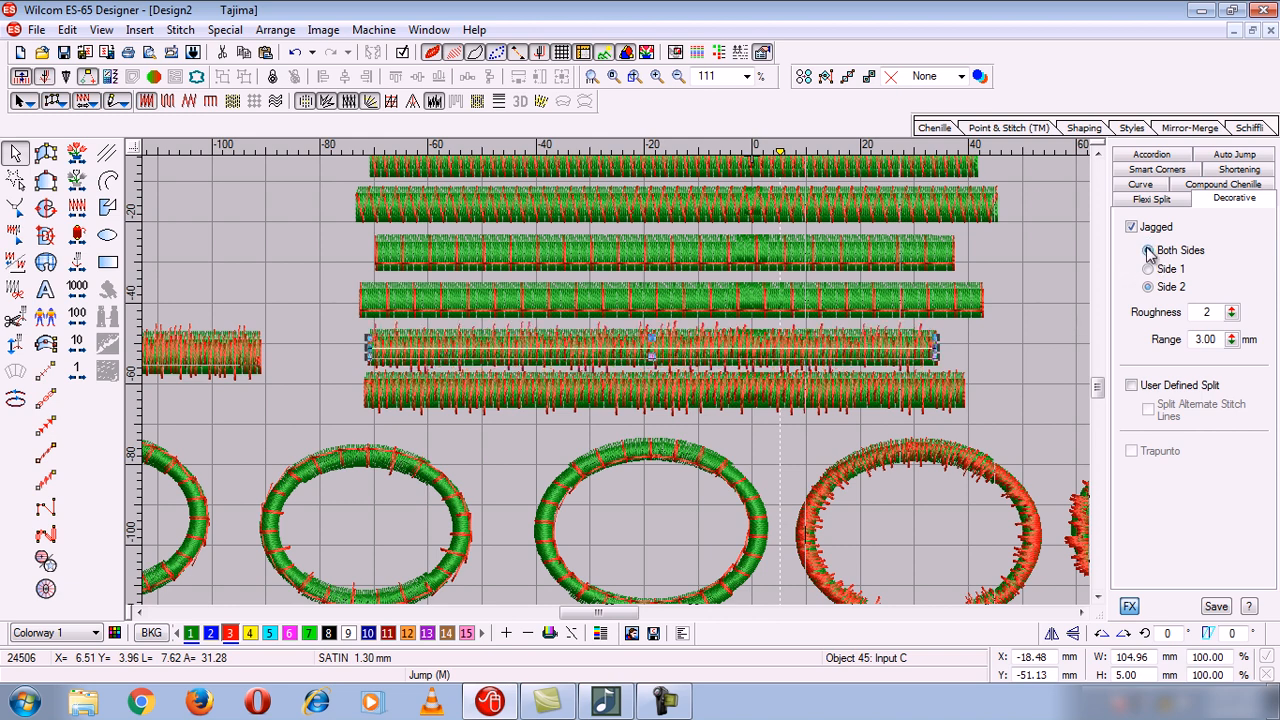
click(1036, 342)
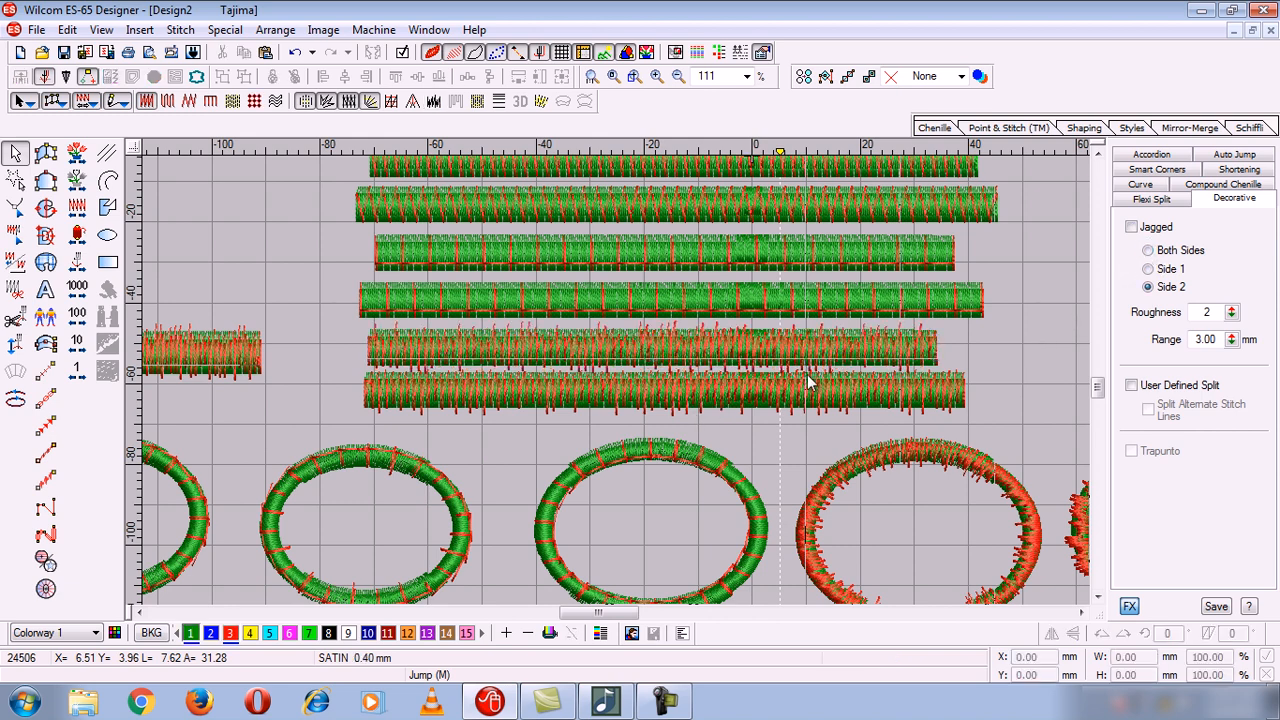
Step: Set the jagged edge of the lowest long red column in the main stack to Both Sides and show the whole design
click(772, 392)
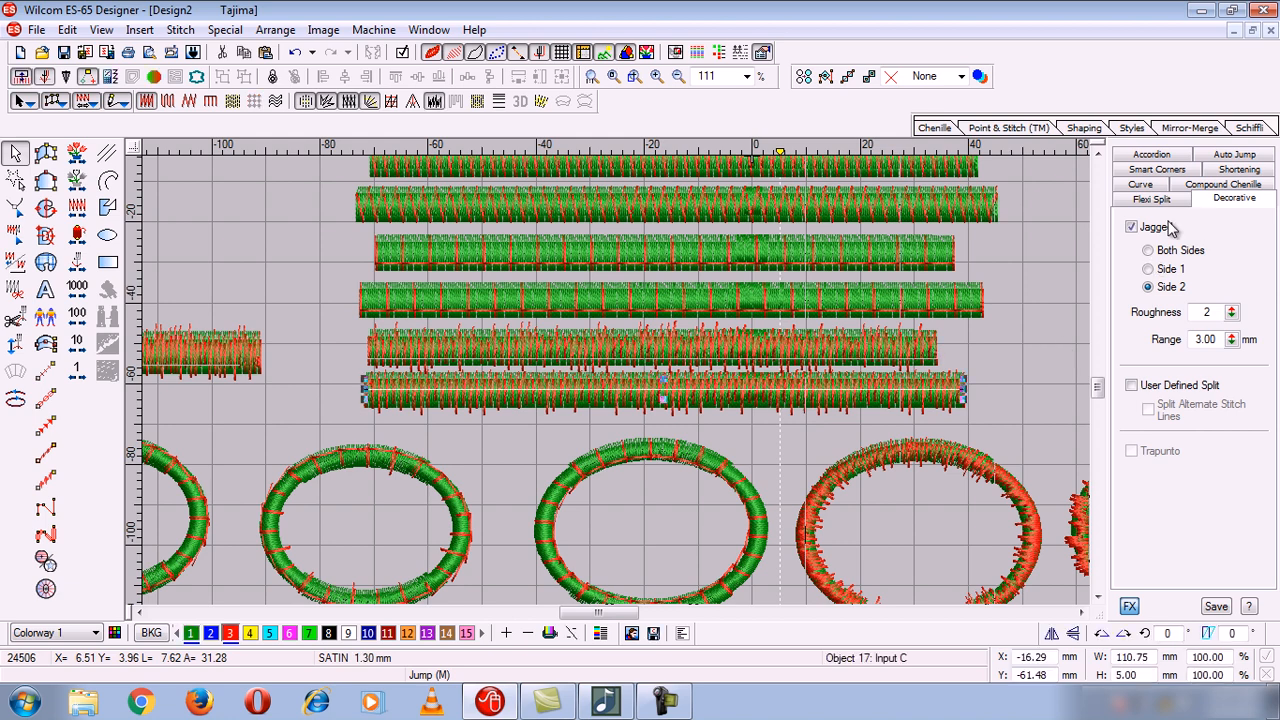
click(1149, 252)
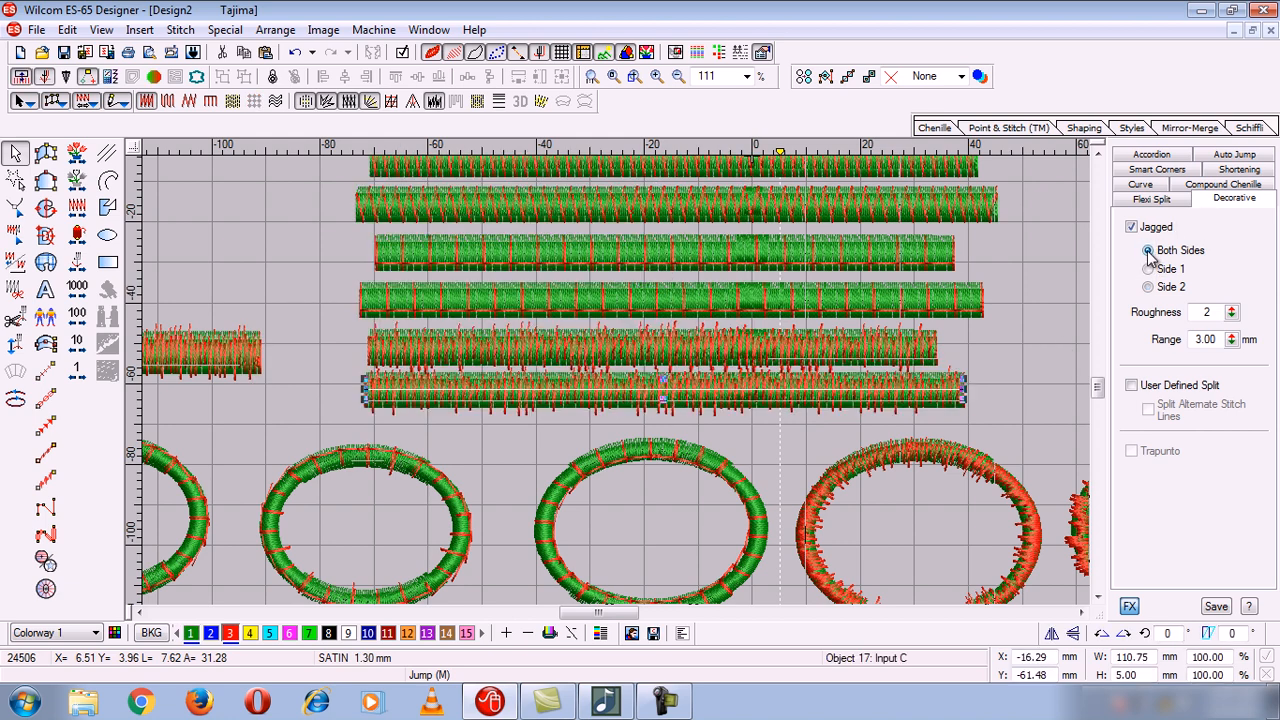
click(1031, 379)
key(0)
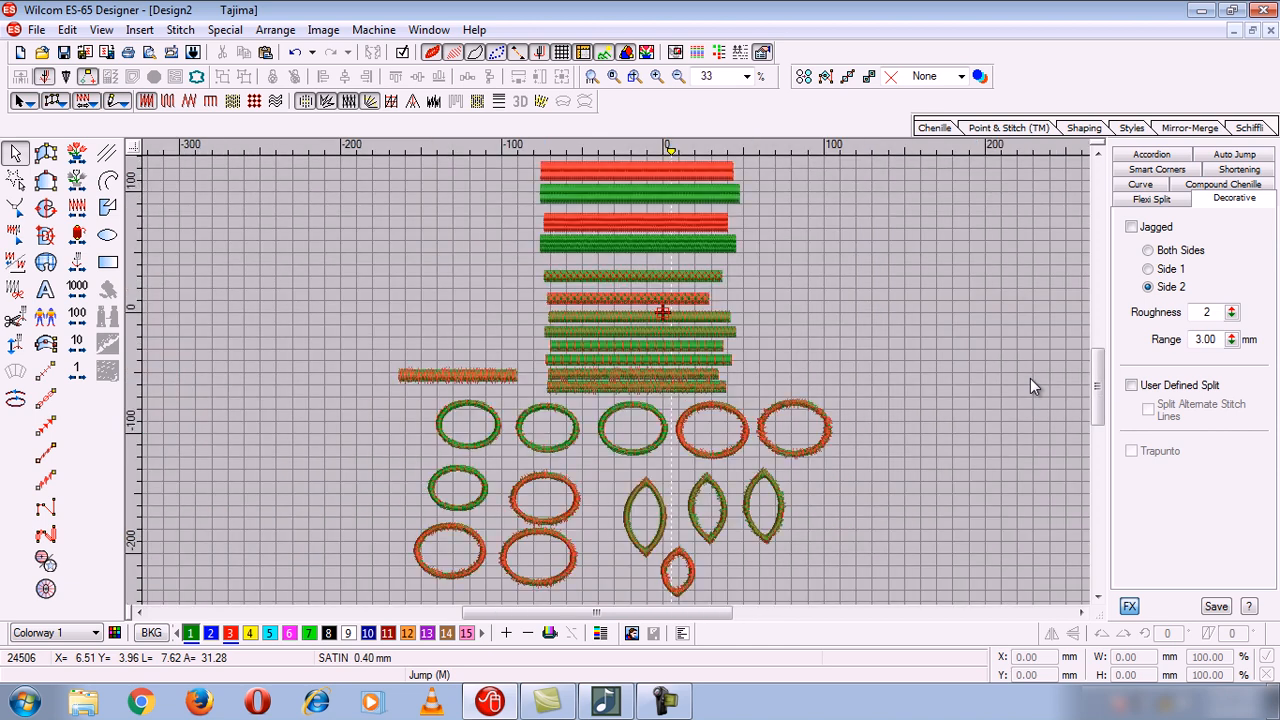